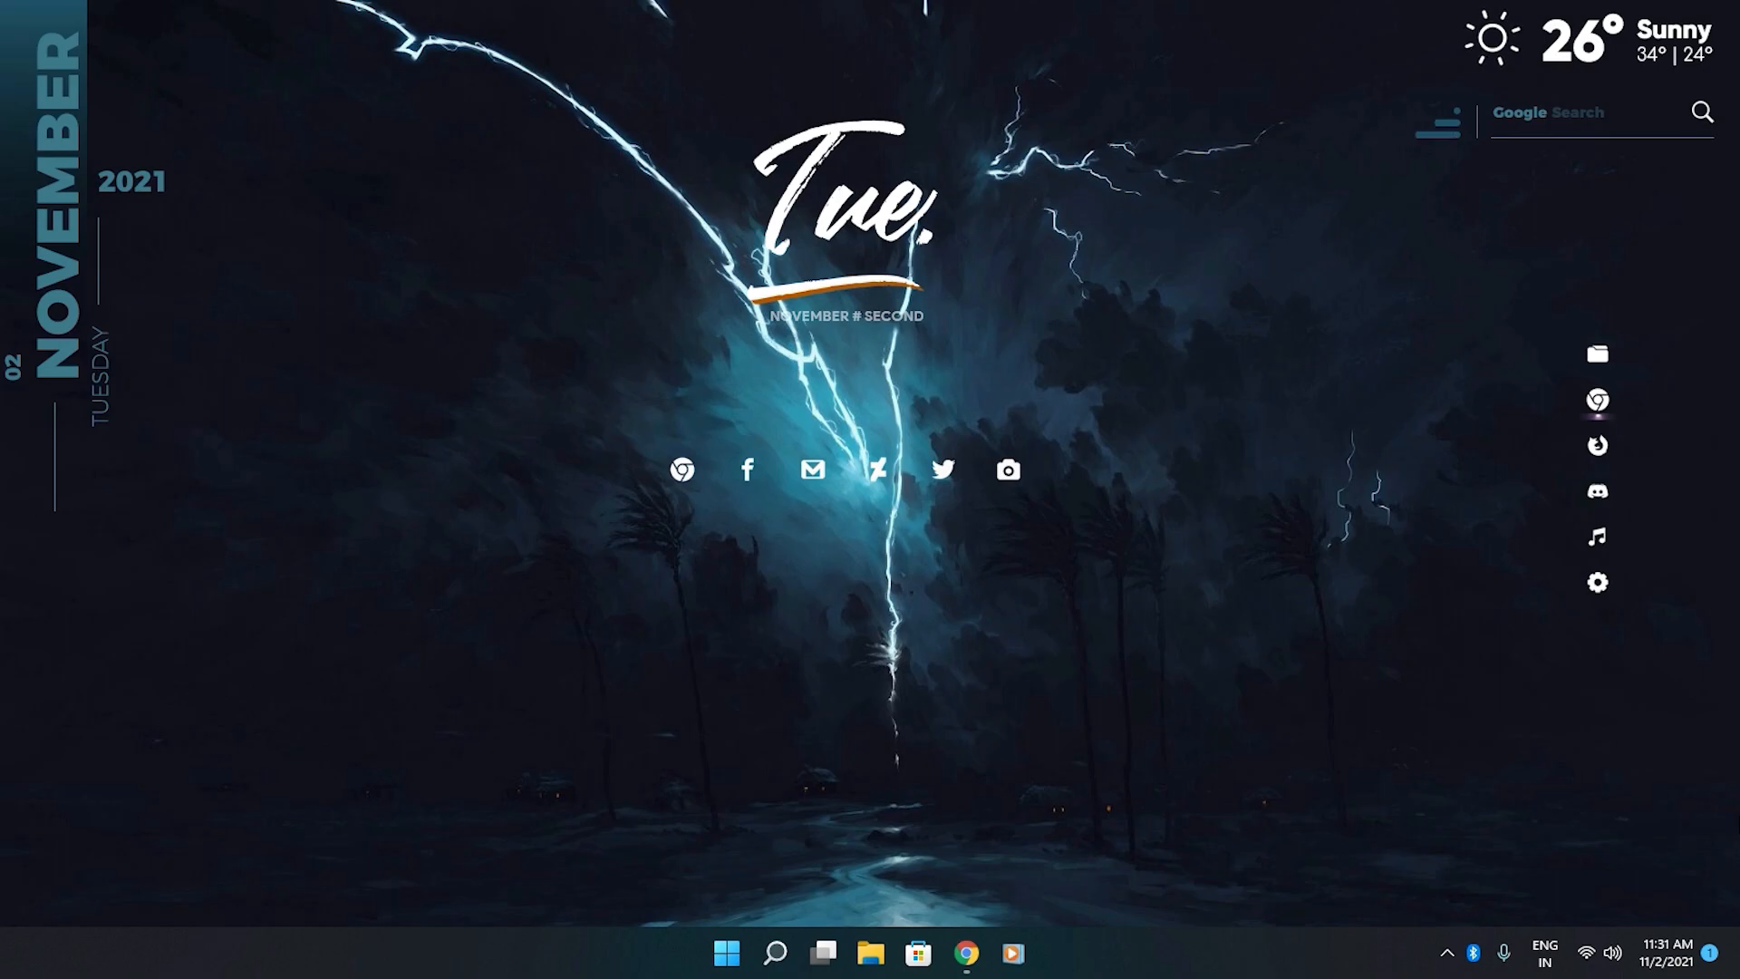
Test the desktop dock's file explorer and Chrome shortcuts, closing or minimizing the windows they open.
{"action": "left_click", "coordinate": [1599, 357]}
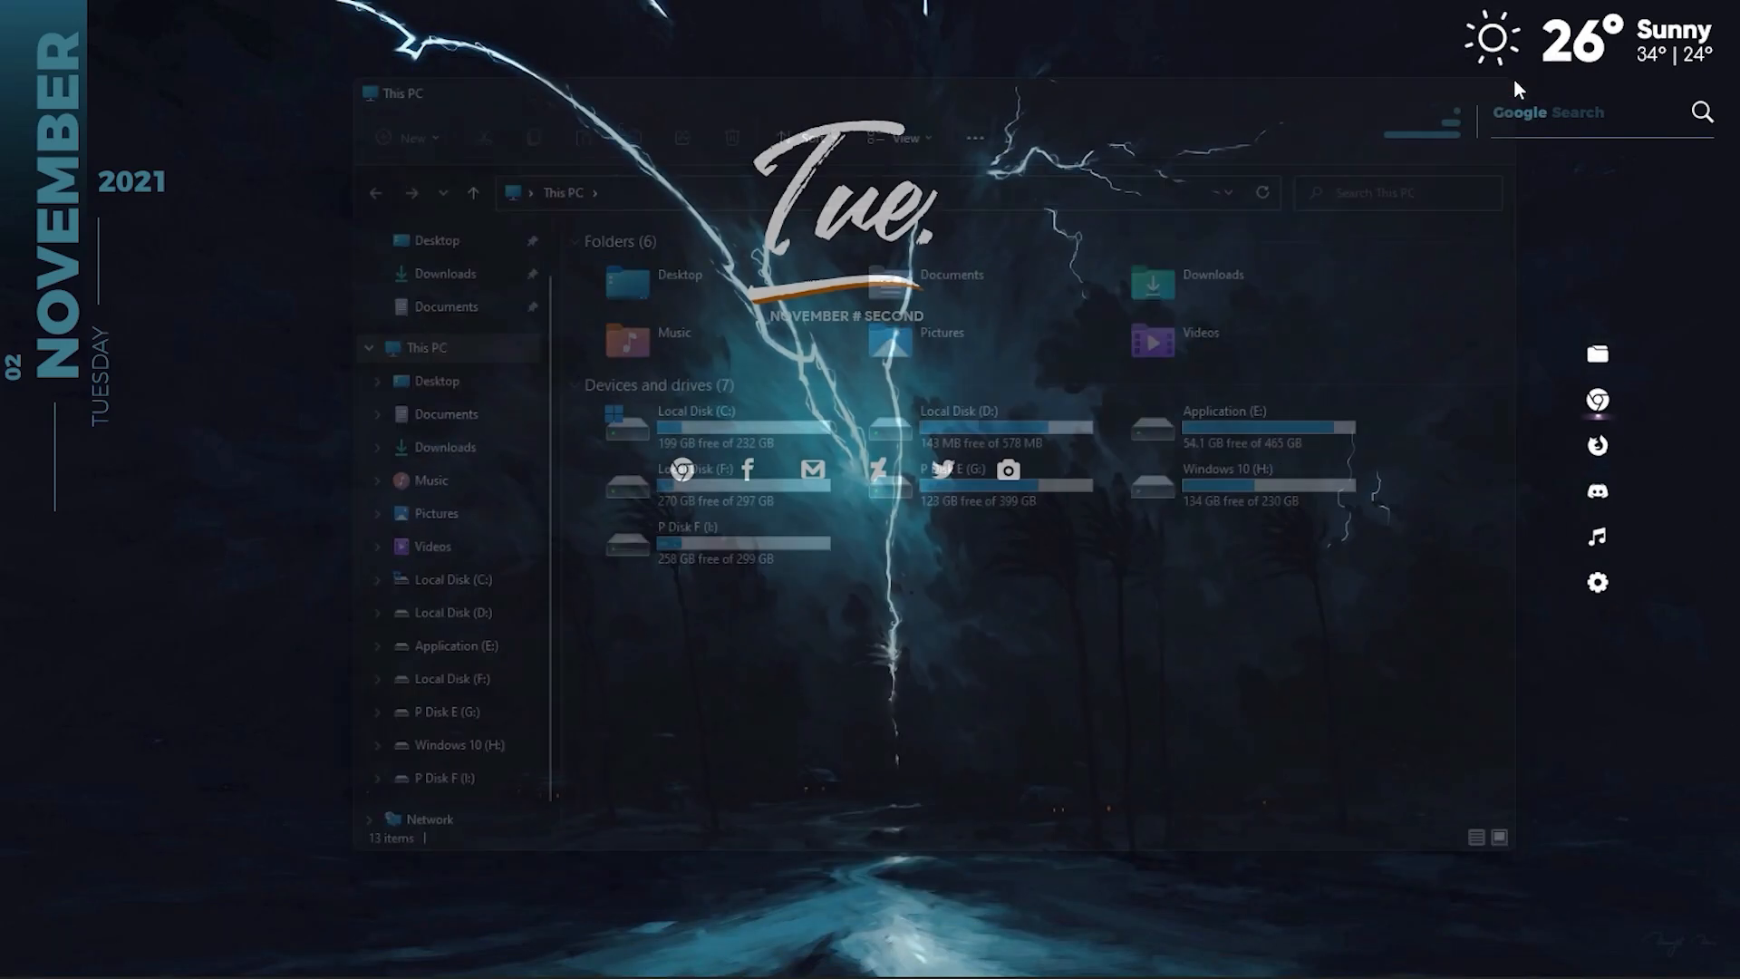
{"action": "left_click", "coordinate": [1599, 406]}
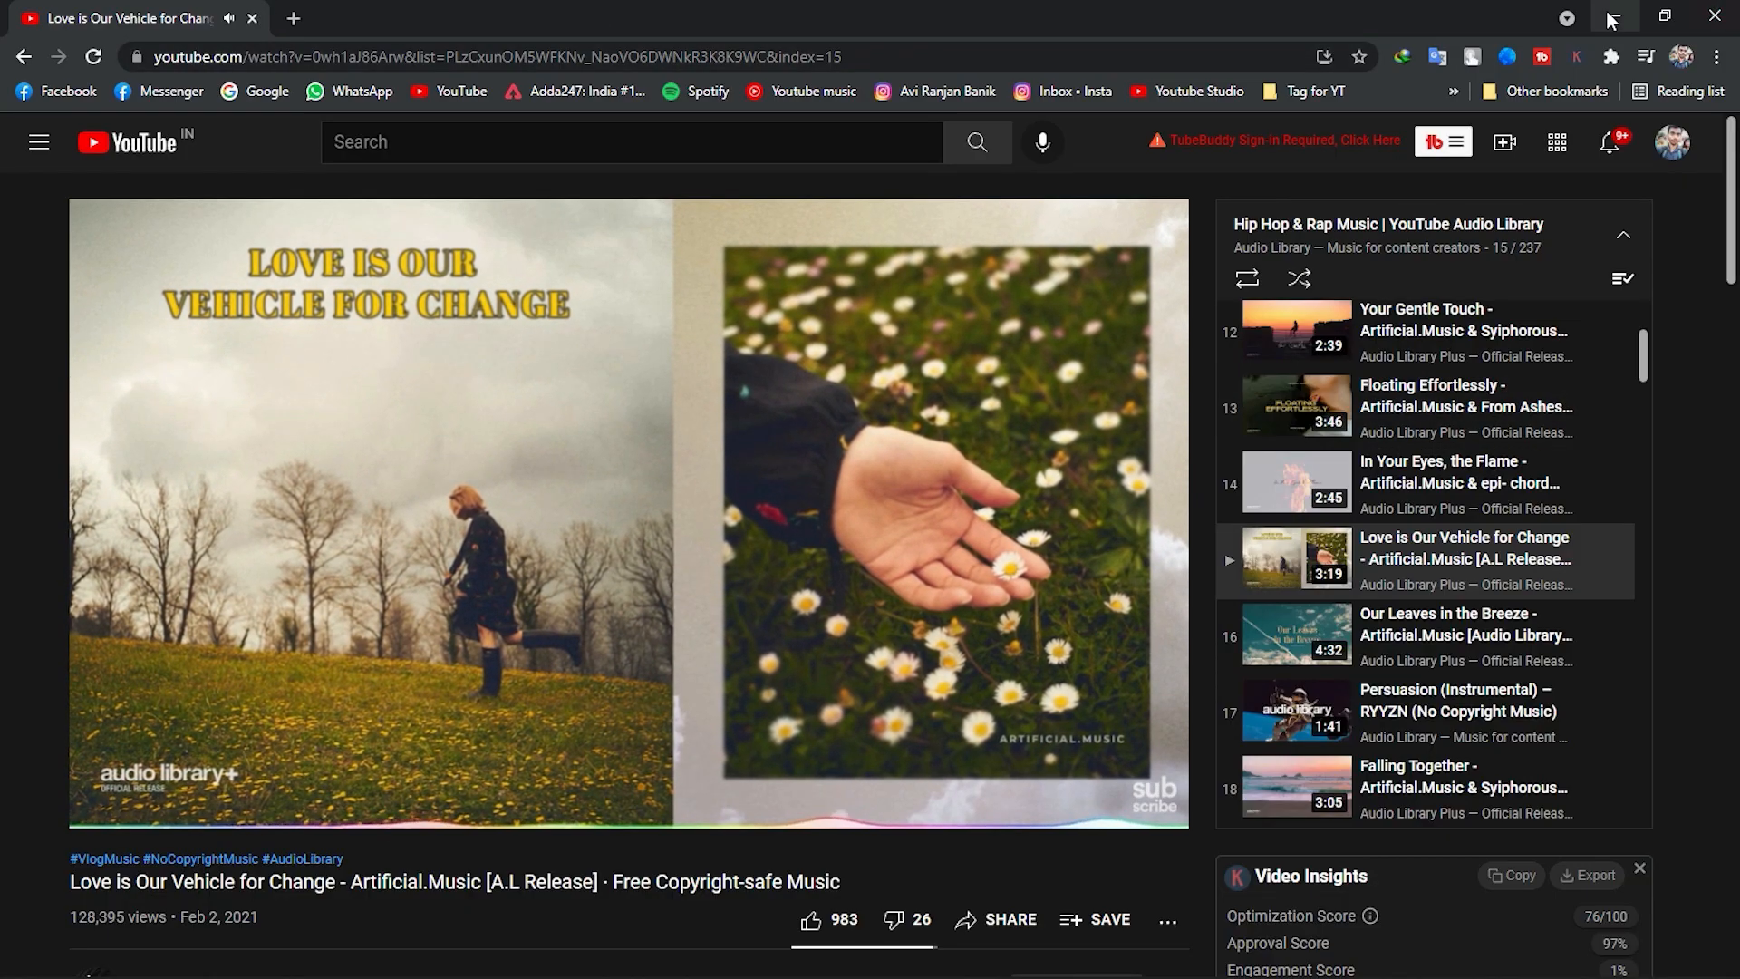
{"action": "left_click", "coordinate": [1614, 17]}
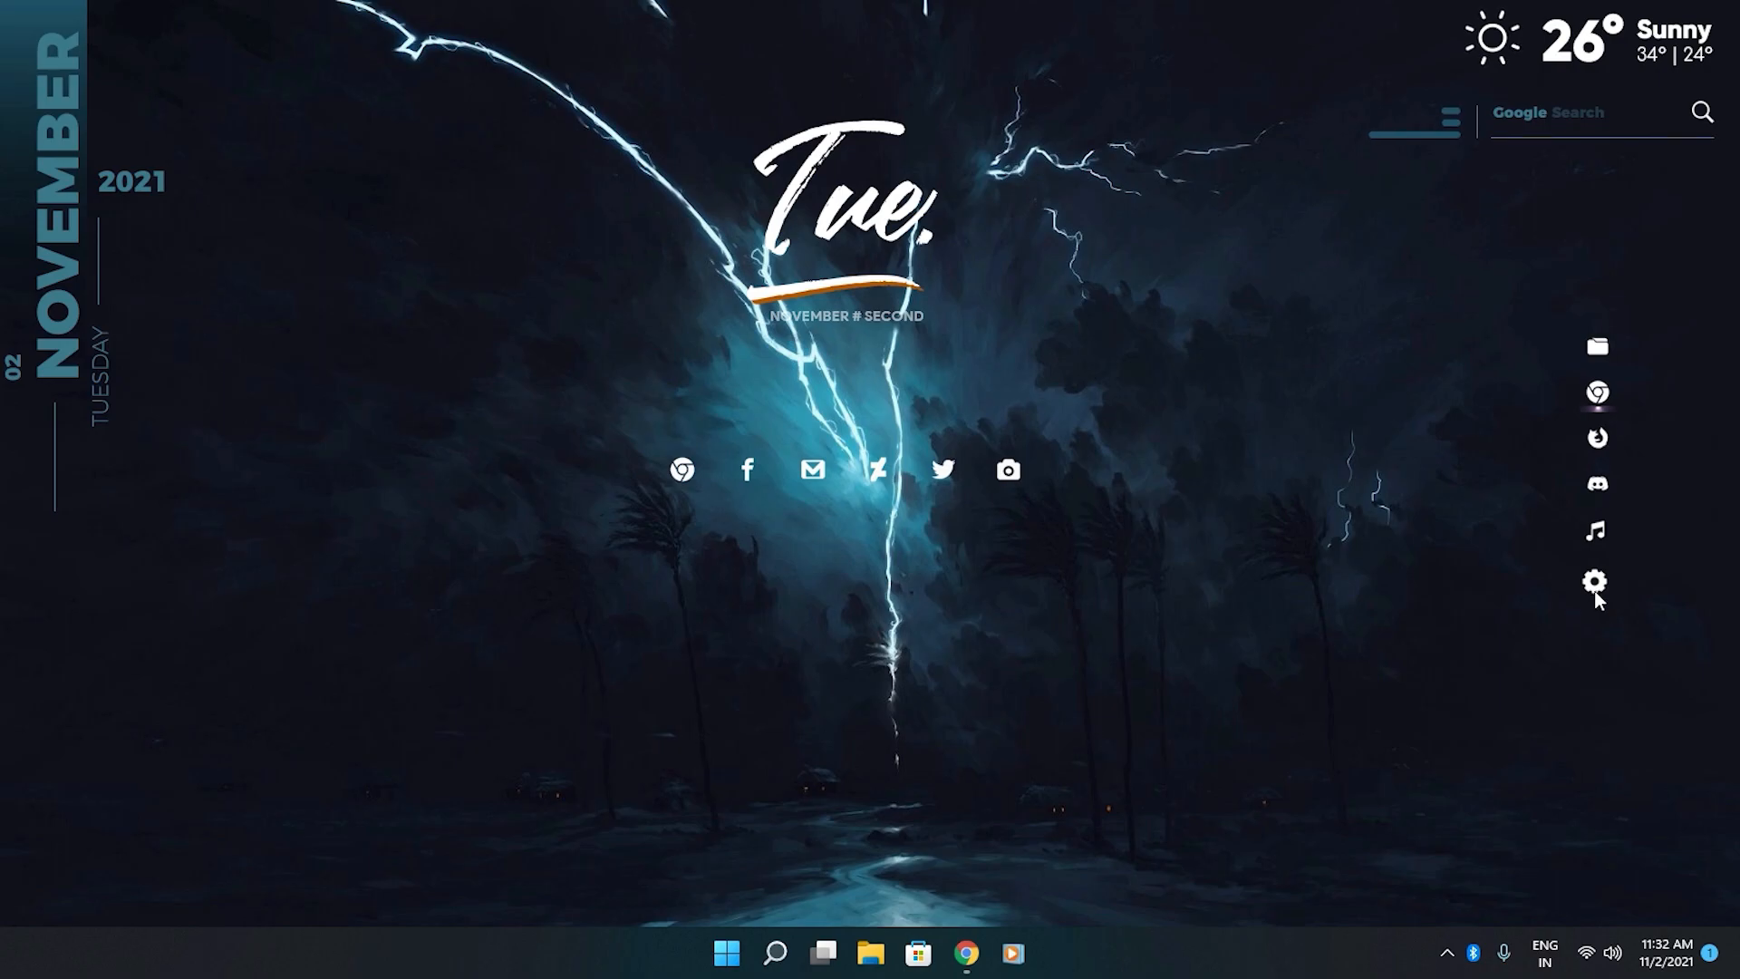
Open the Nexus dock preferences from the desktop dock, view the Themes and Effects settings, and close the dialog.
{"action": "left_click", "coordinate": [1595, 589]}
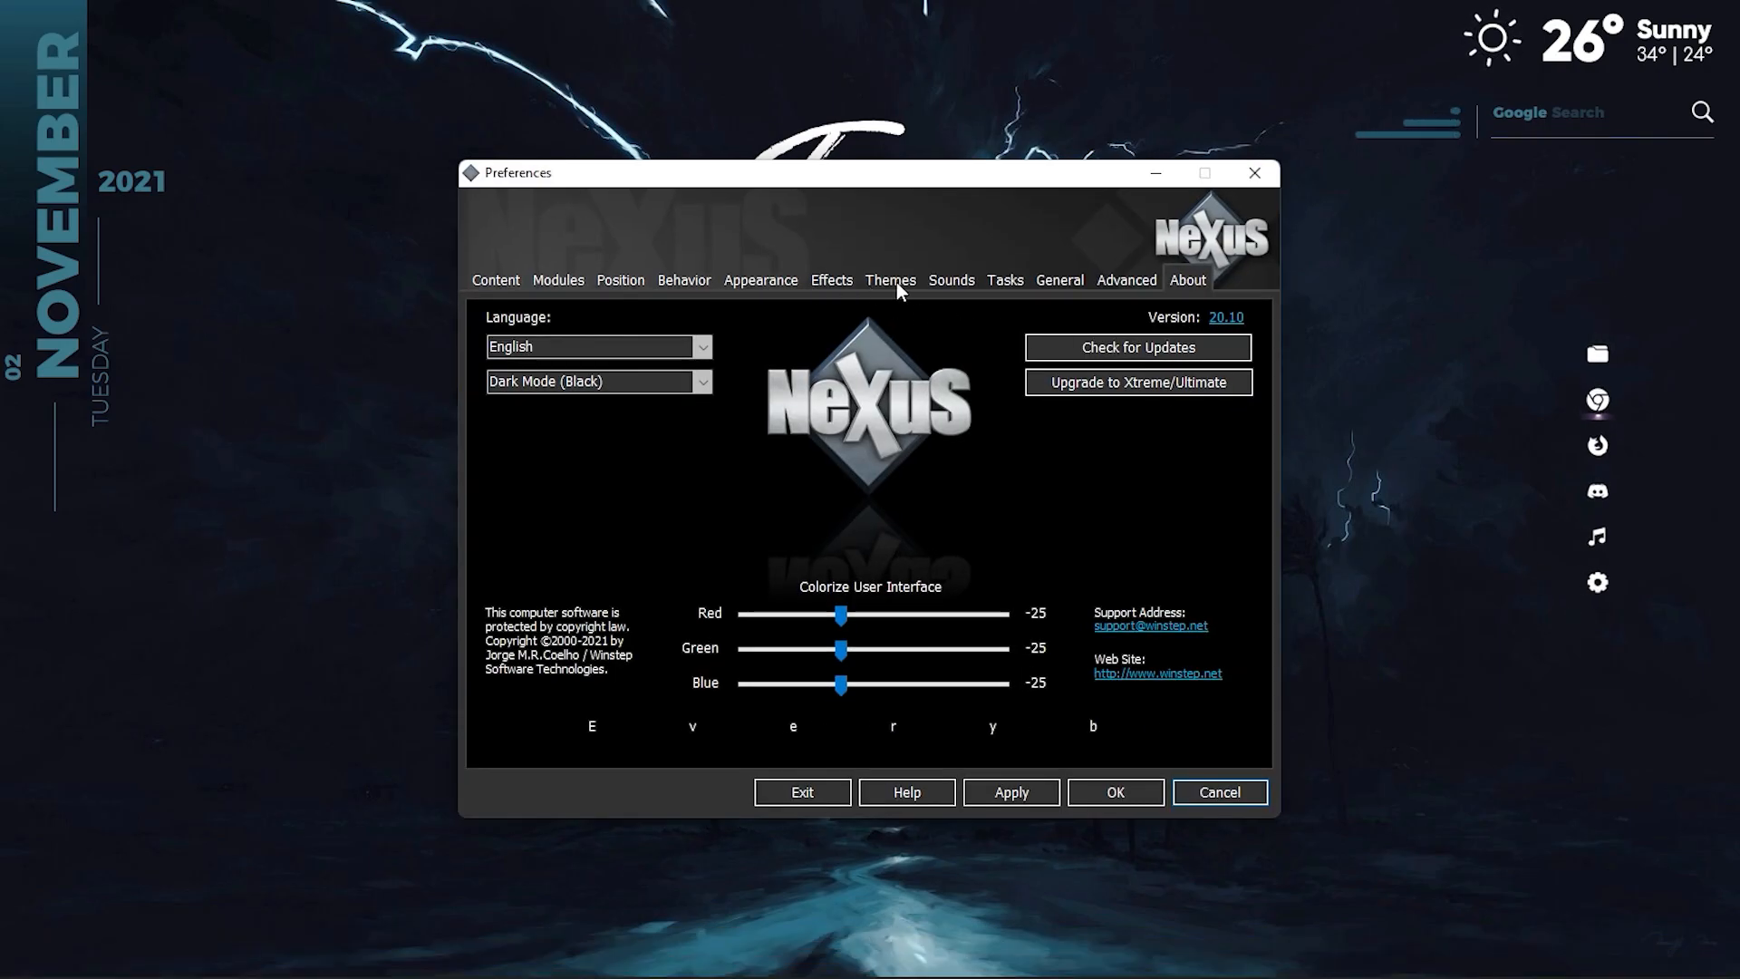
{"action": "left_click", "coordinate": [895, 281]}
{"action": "left_click", "coordinate": [829, 281]}
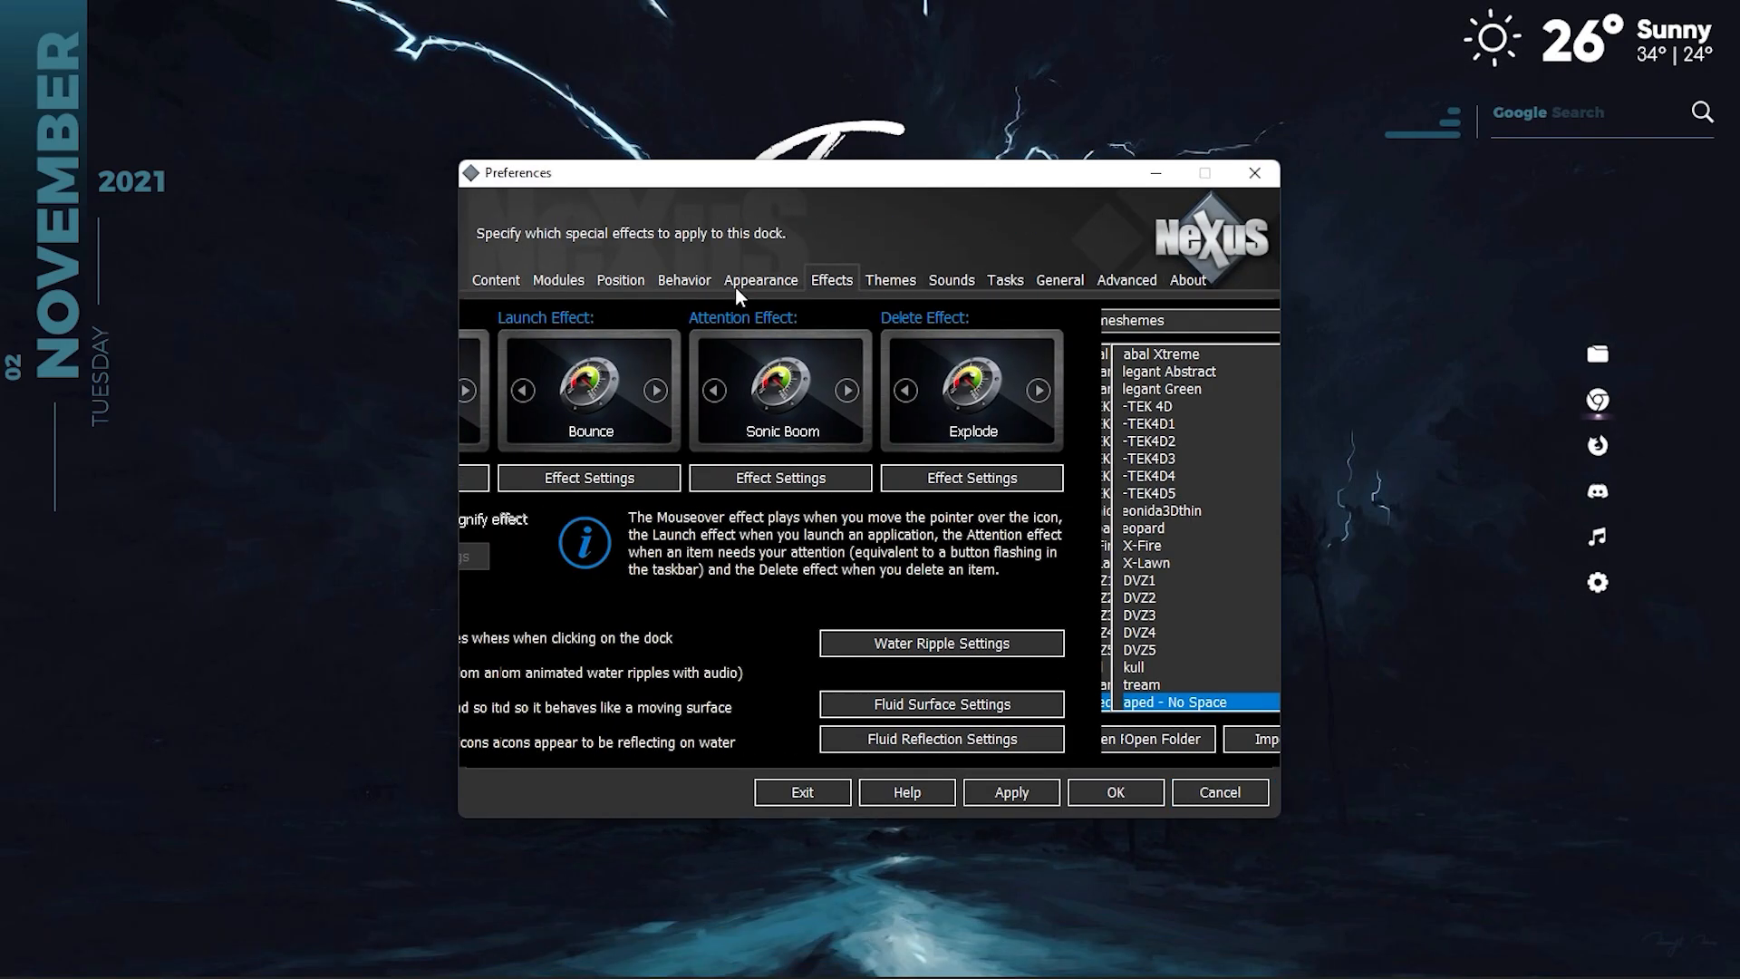
{"action": "left_click", "coordinate": [1255, 175]}
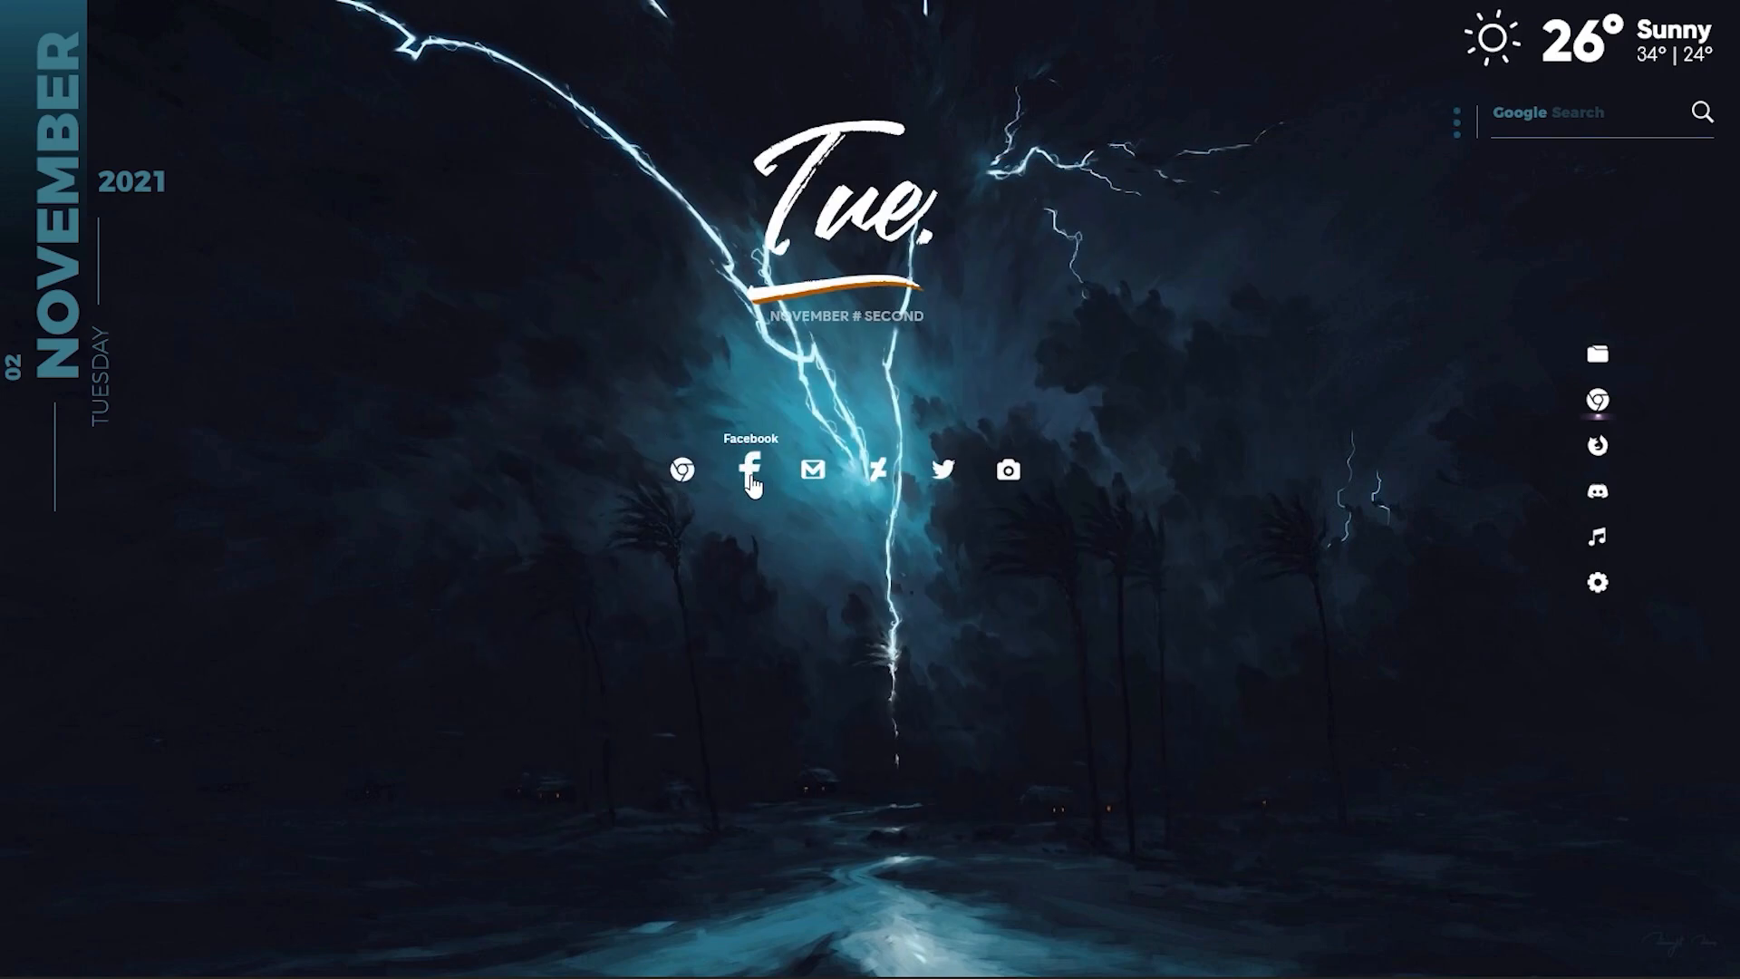
Test the Gmail and Google shortcuts on the desktop, closing the Gmail page and minimizing the browser.
{"action": "left_click", "coordinate": [815, 478]}
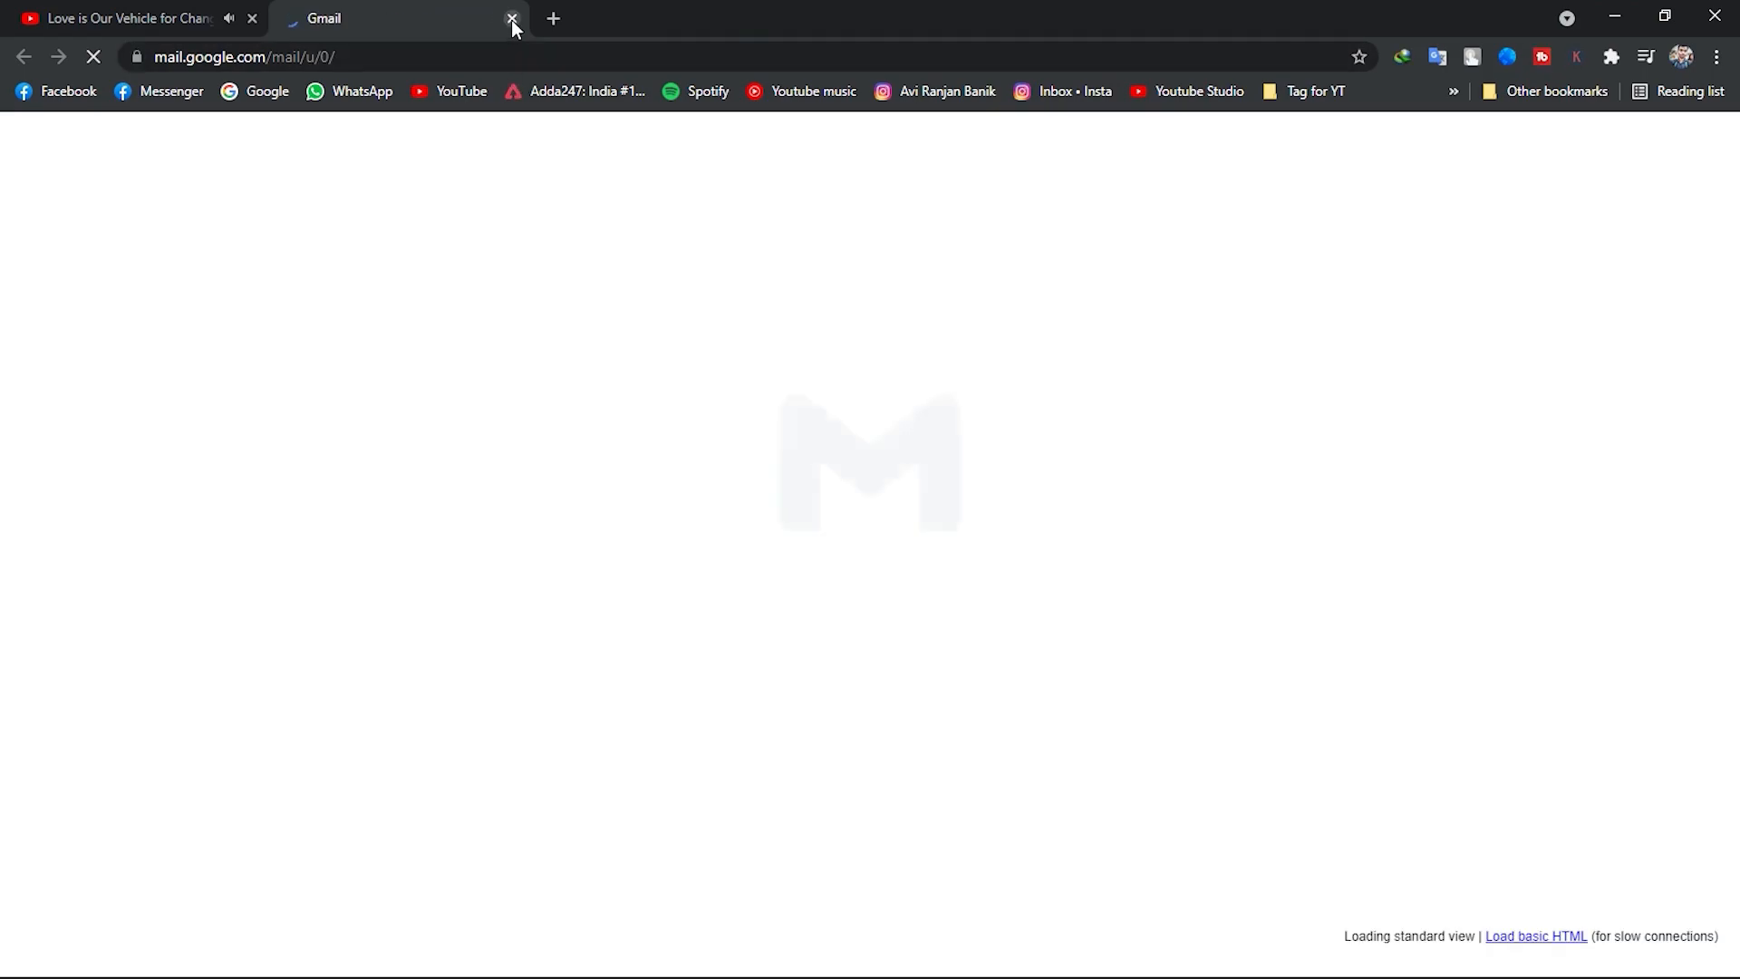
{"action": "left_click", "coordinate": [511, 19]}
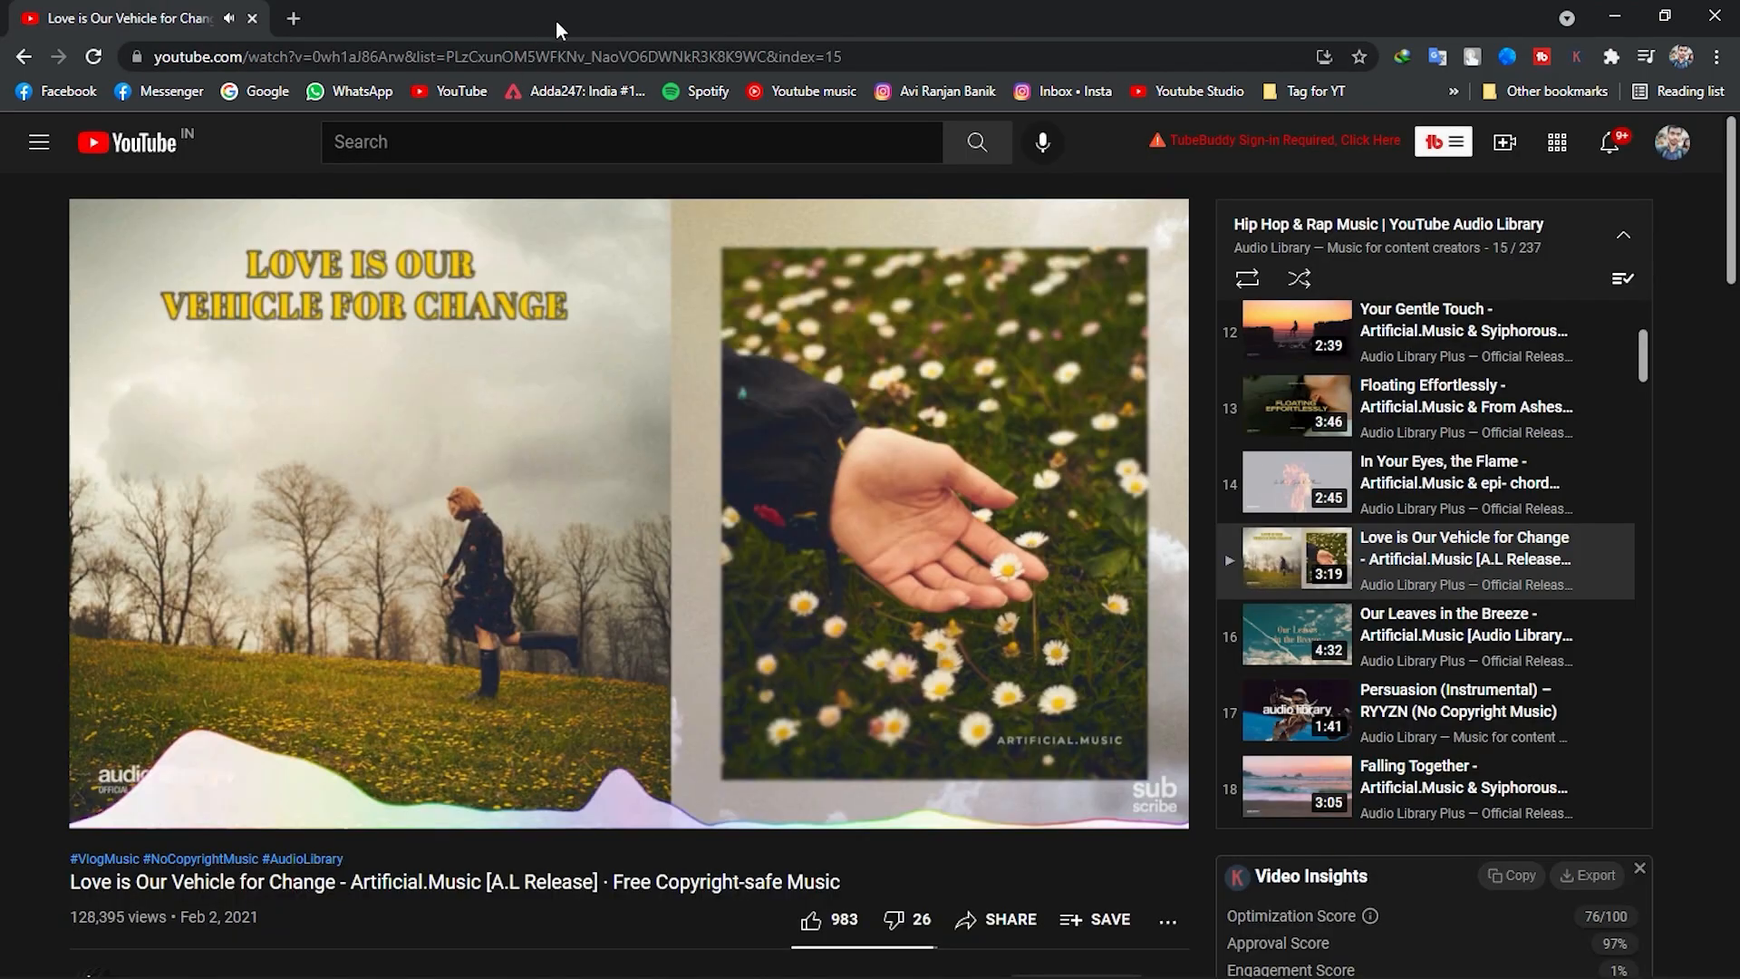
{"action": "left_click", "coordinate": [1597, 12]}
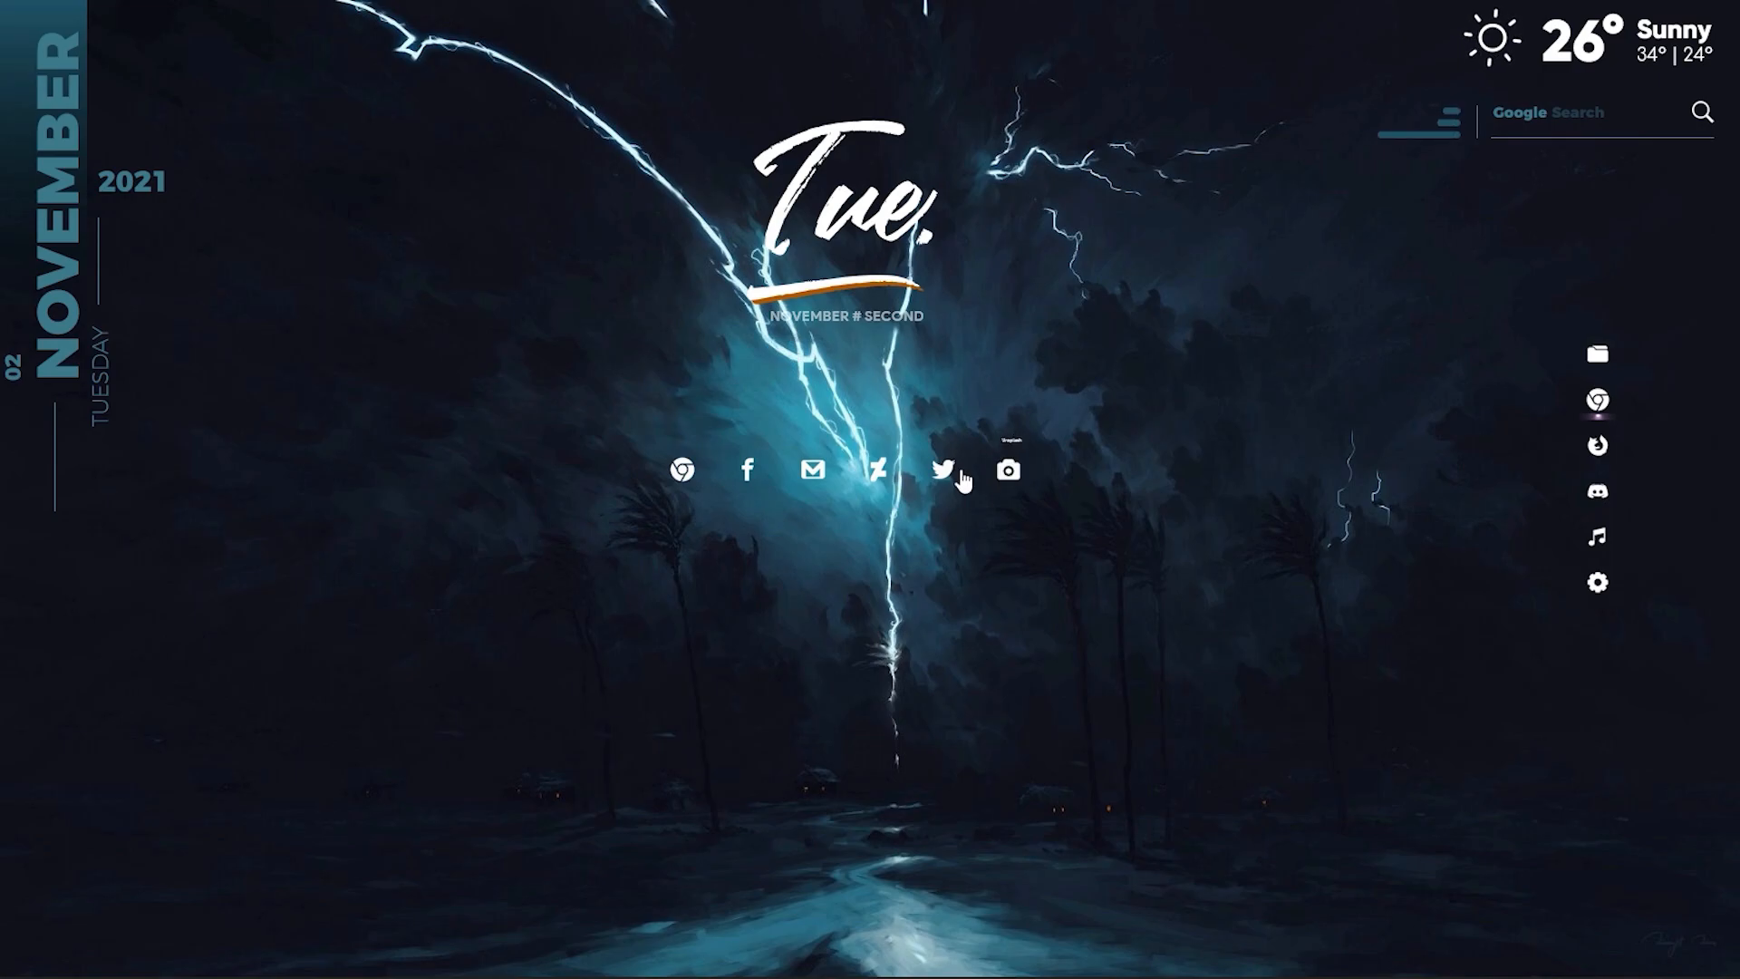
{"action": "left_click", "coordinate": [682, 473]}
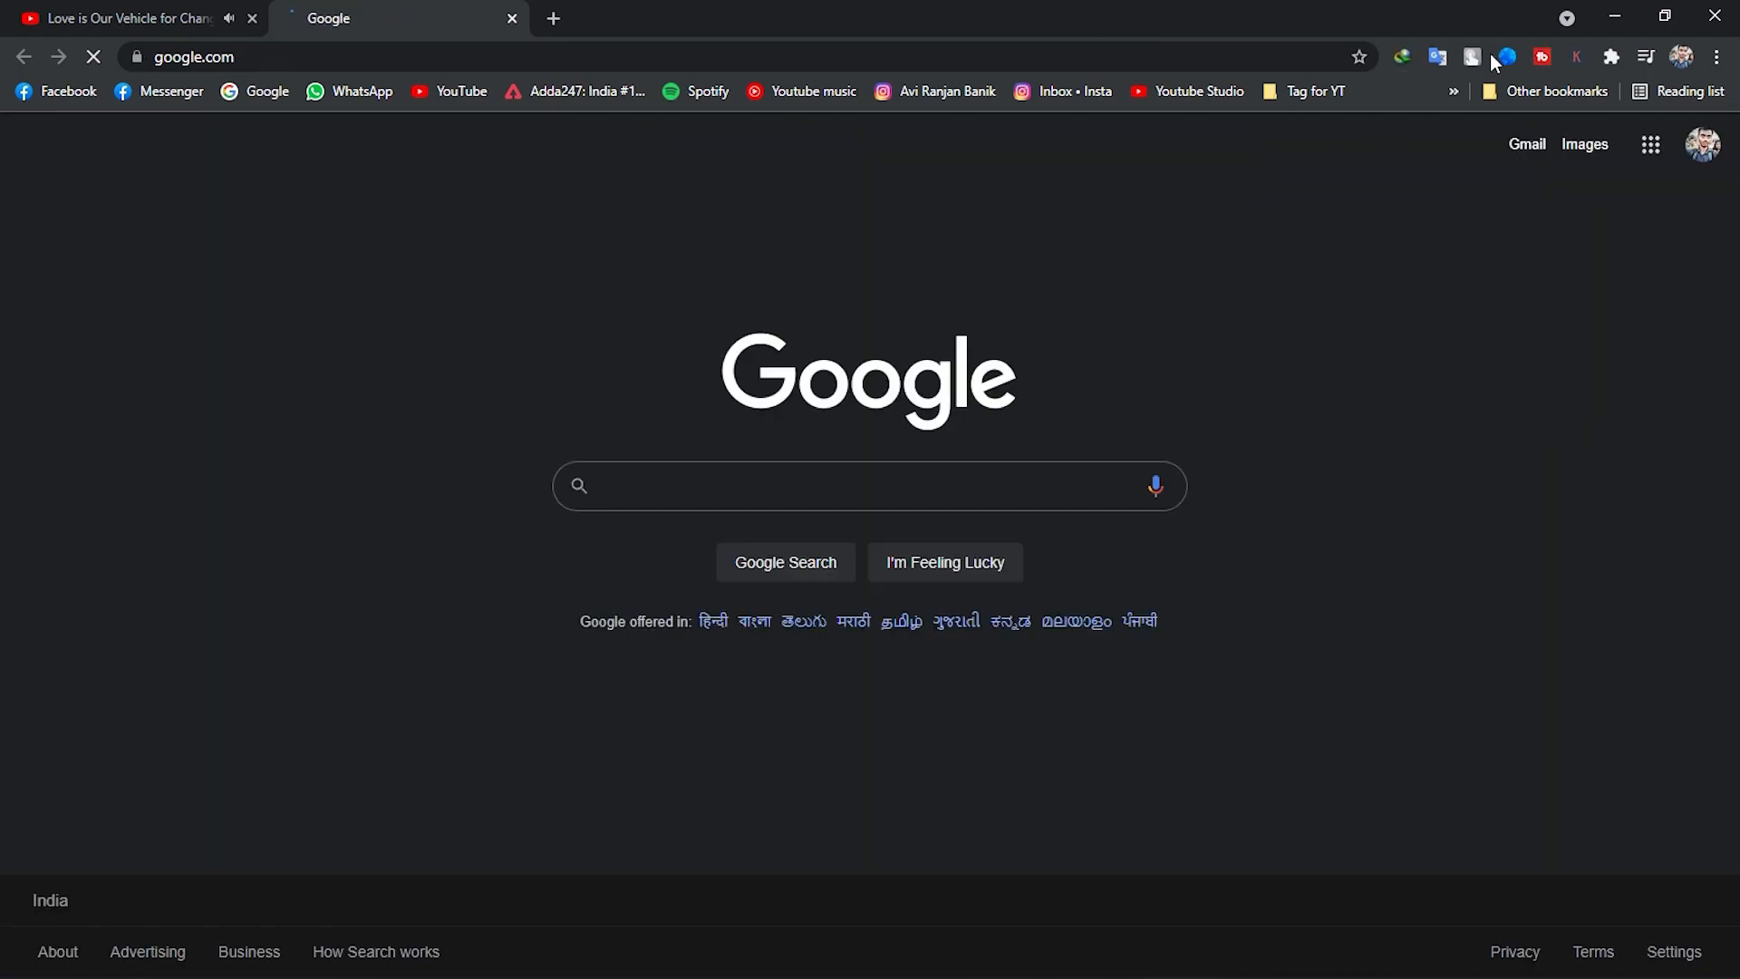
{"action": "left_click", "coordinate": [1612, 18]}
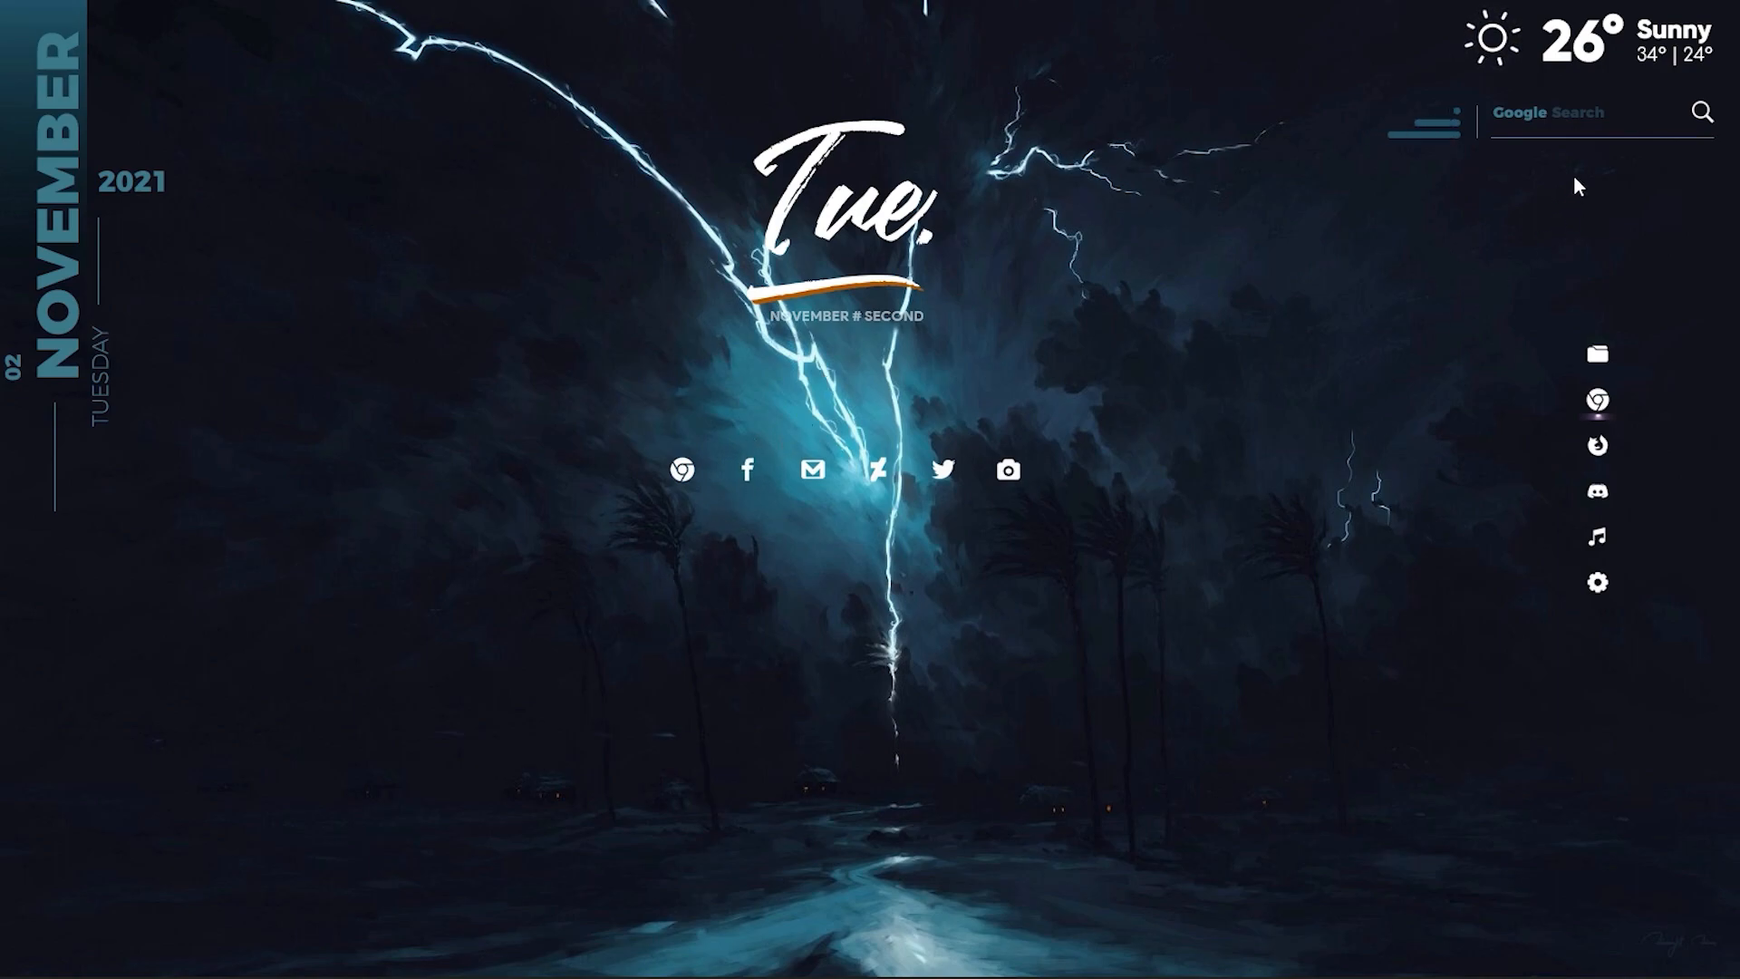
Search Google for "youtube" from the desktop search widget, close the results page, and minimize the browser.
{"action": "left_click", "coordinate": [1581, 119]}
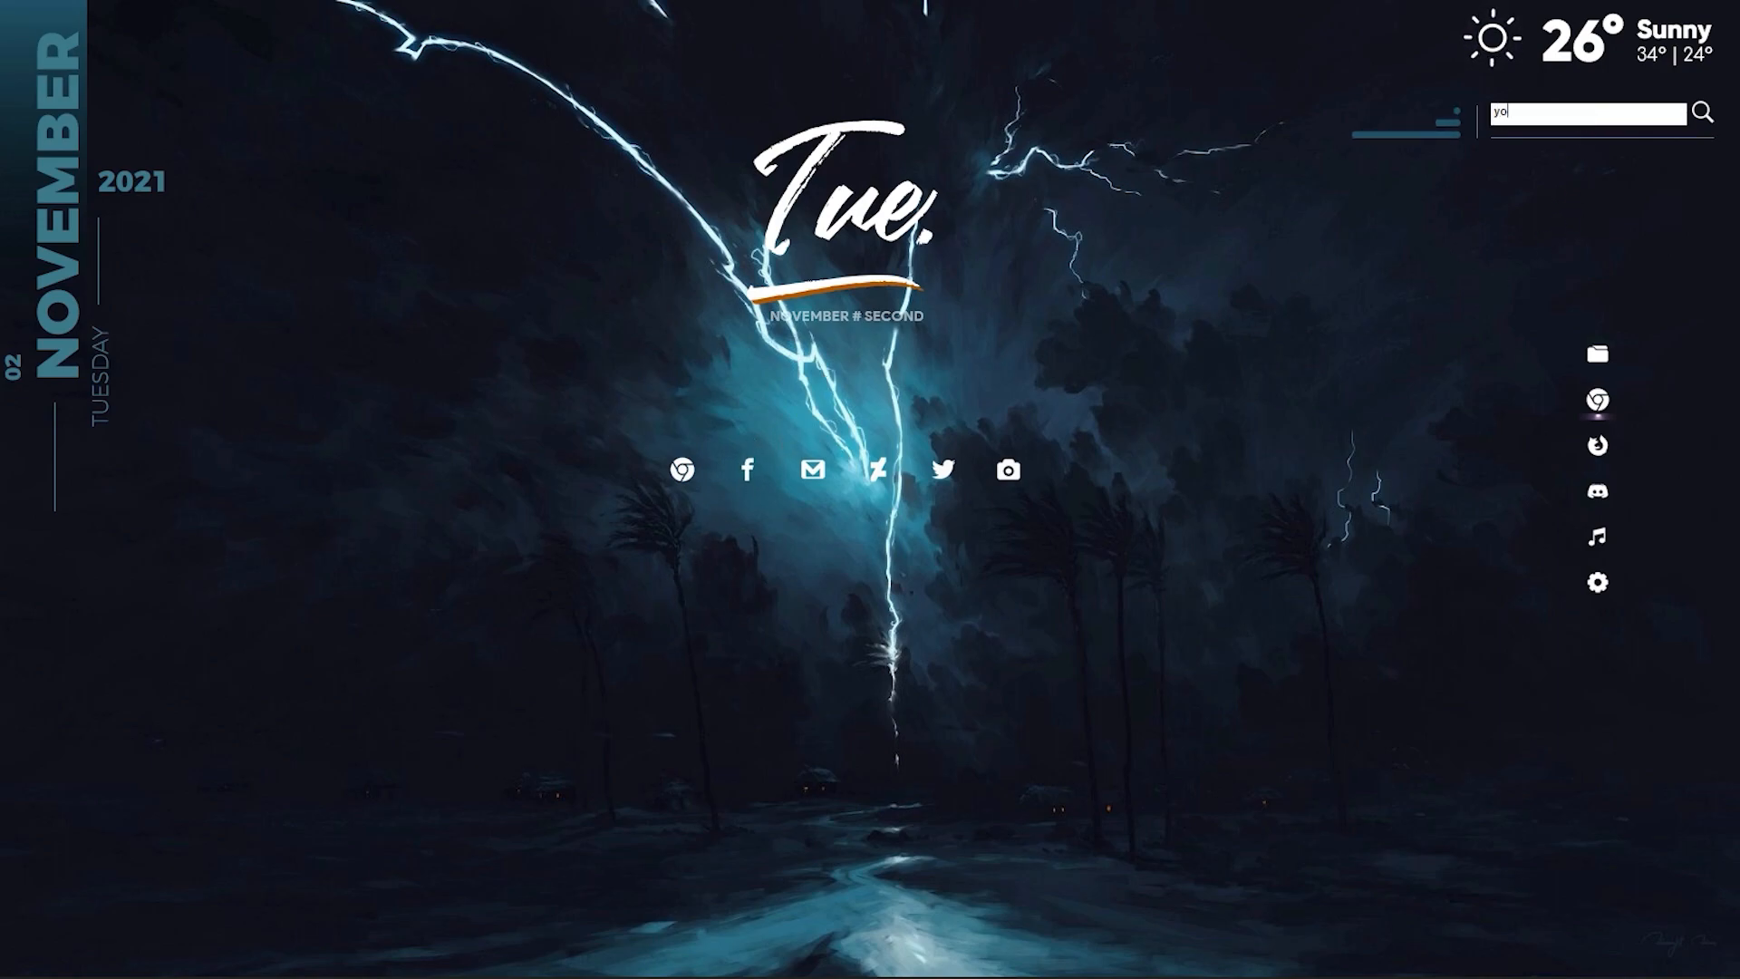
{"action": "type", "text": "youtube"}
{"action": "key", "text": "Return"}
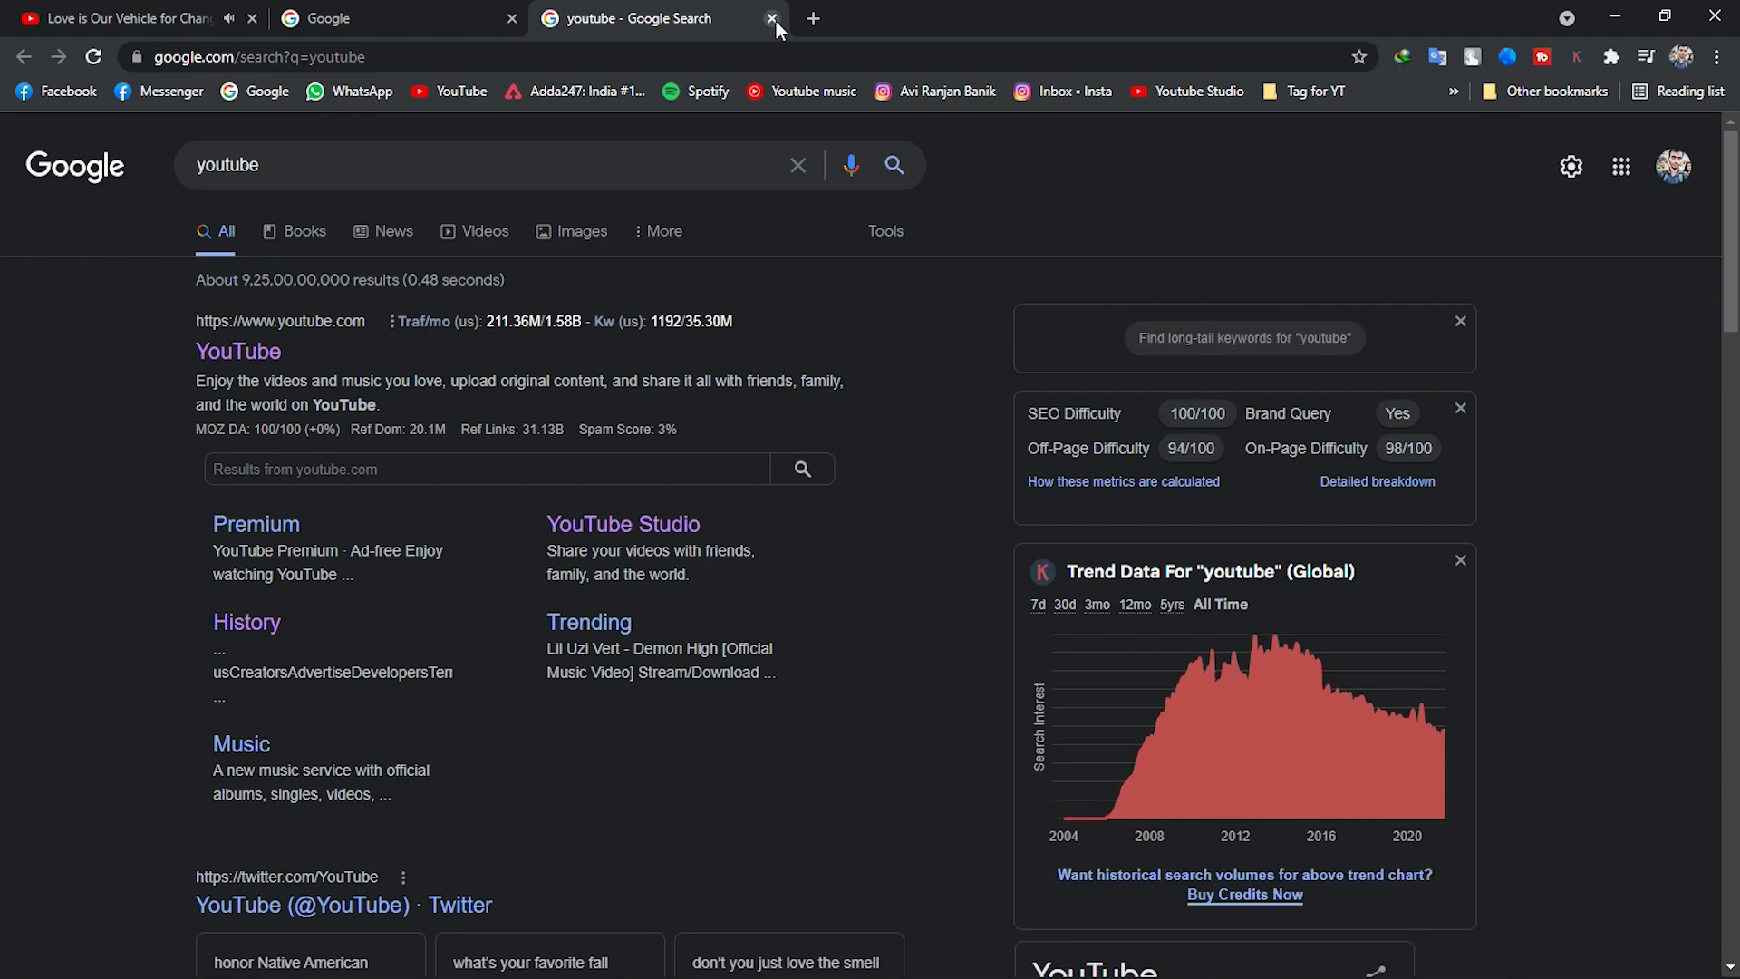
{"action": "left_click", "coordinate": [772, 18]}
{"action": "left_click", "coordinate": [1615, 15]}
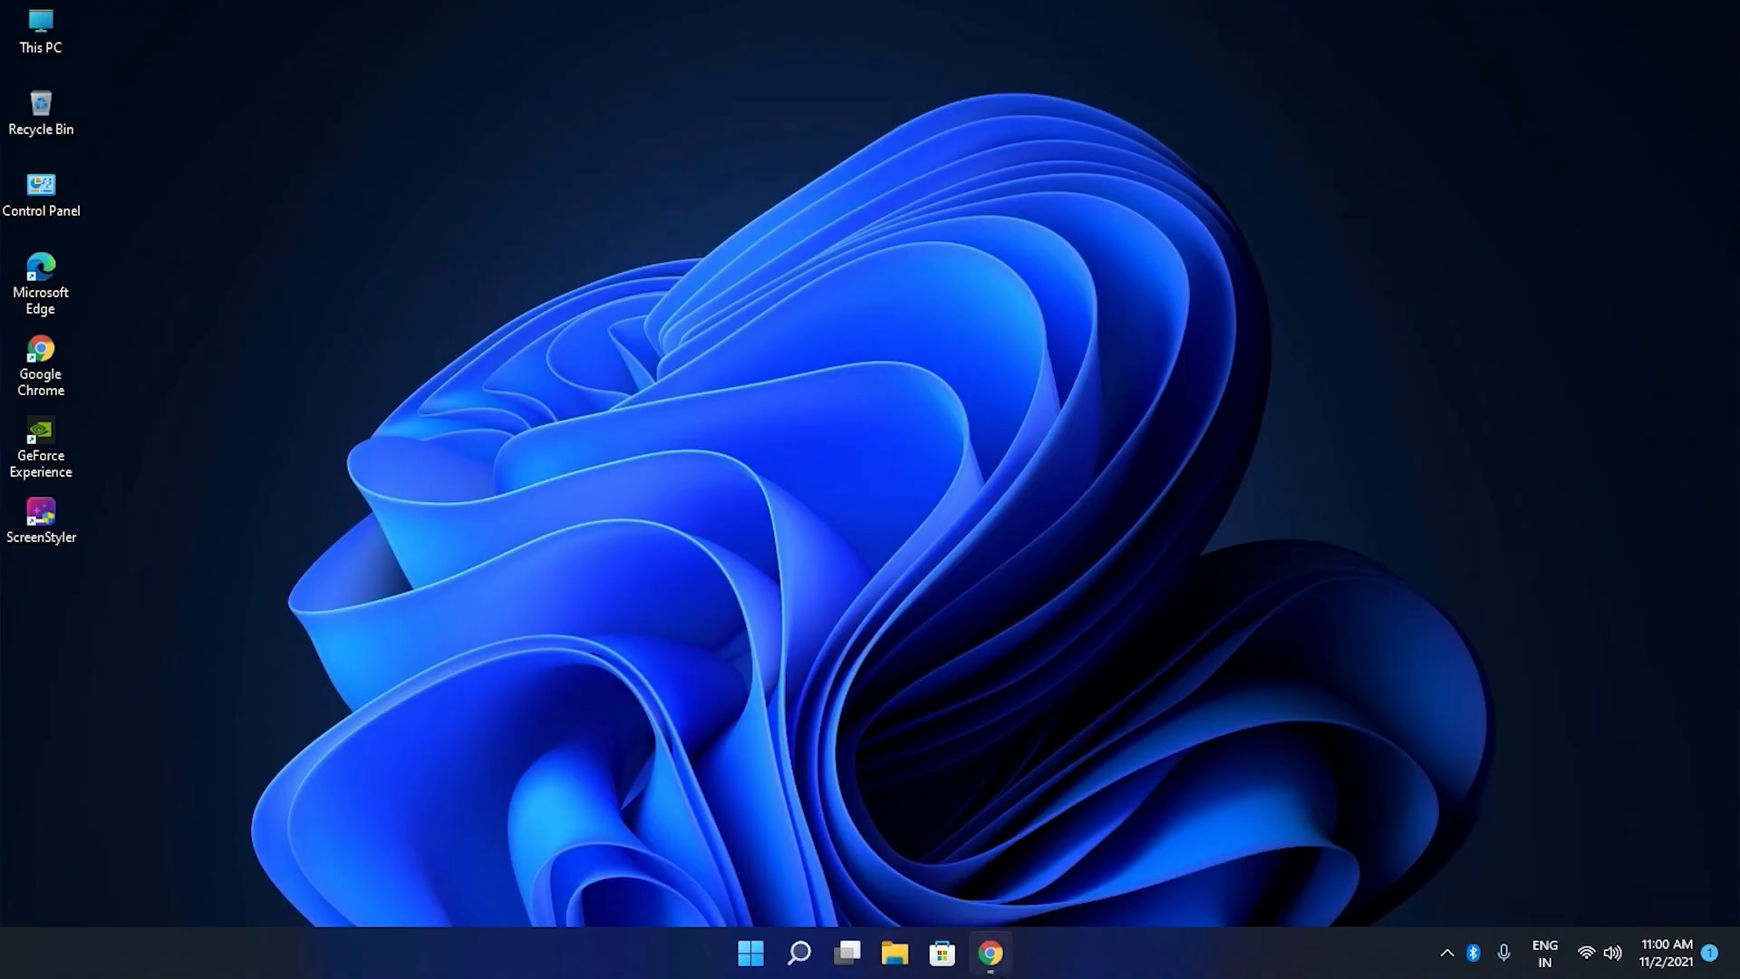
Switch to Chrome and open the enlarged Destructive Storm wallpaper image in its own tab.
{"action": "left_click", "coordinate": [992, 957]}
{"action": "left_click", "coordinate": [749, 508]}
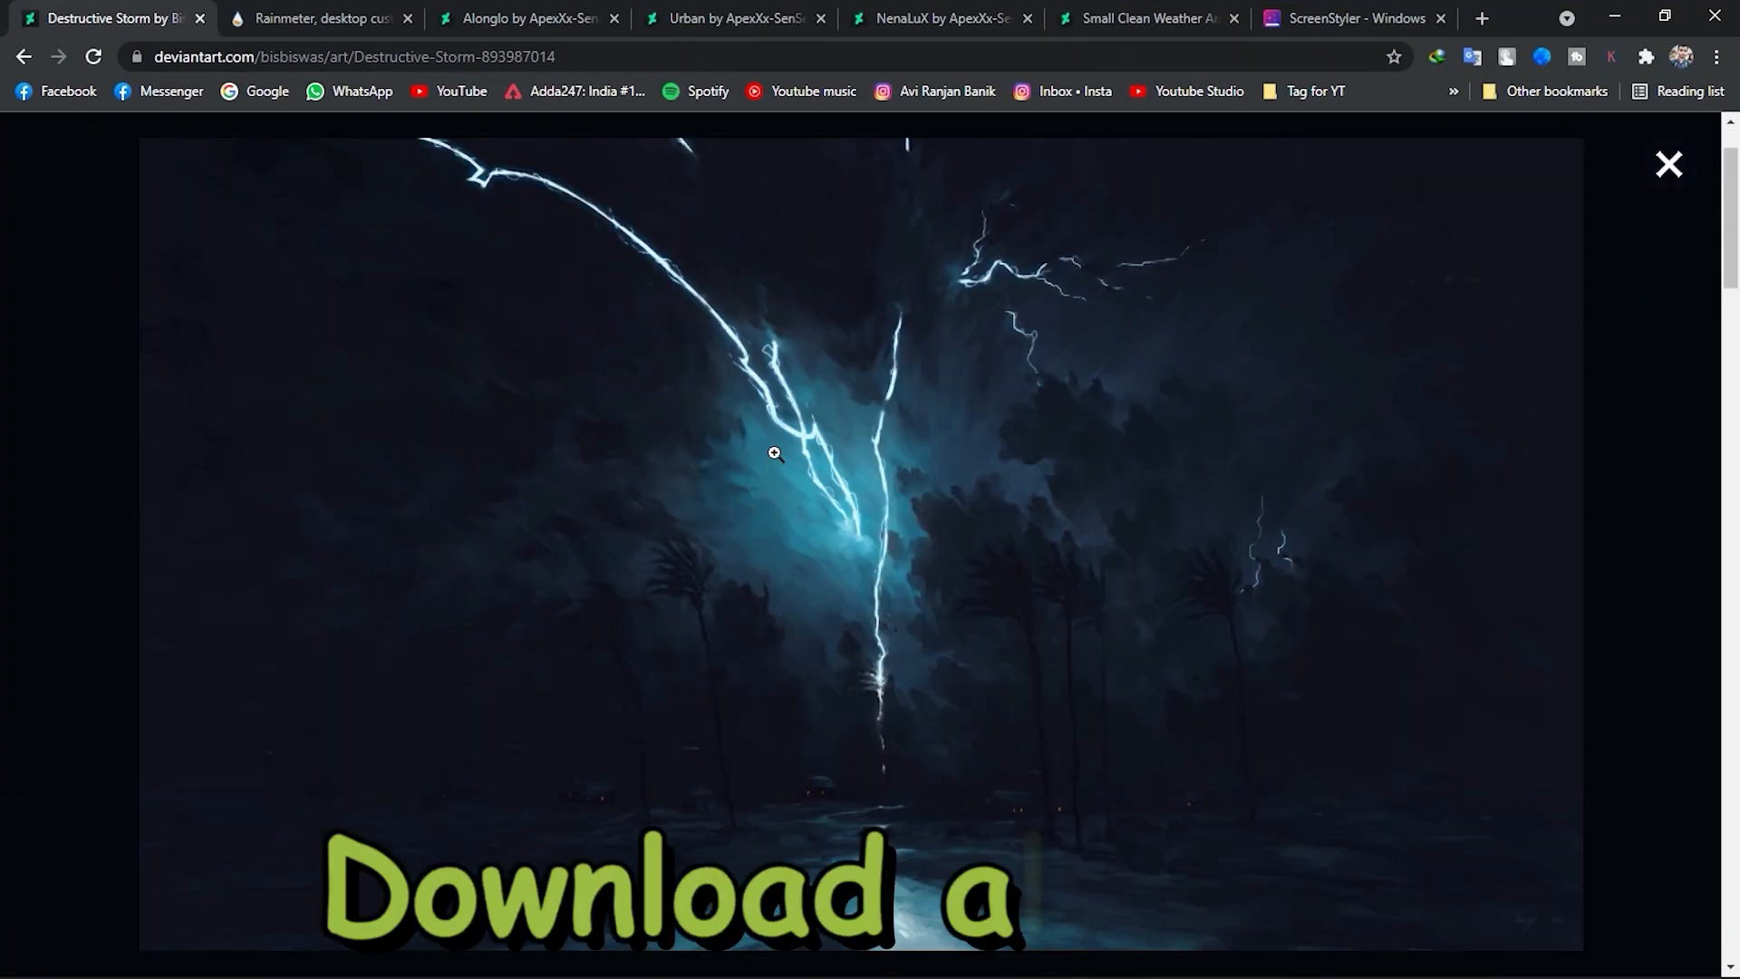
{"action": "right_click", "coordinate": [770, 447]}
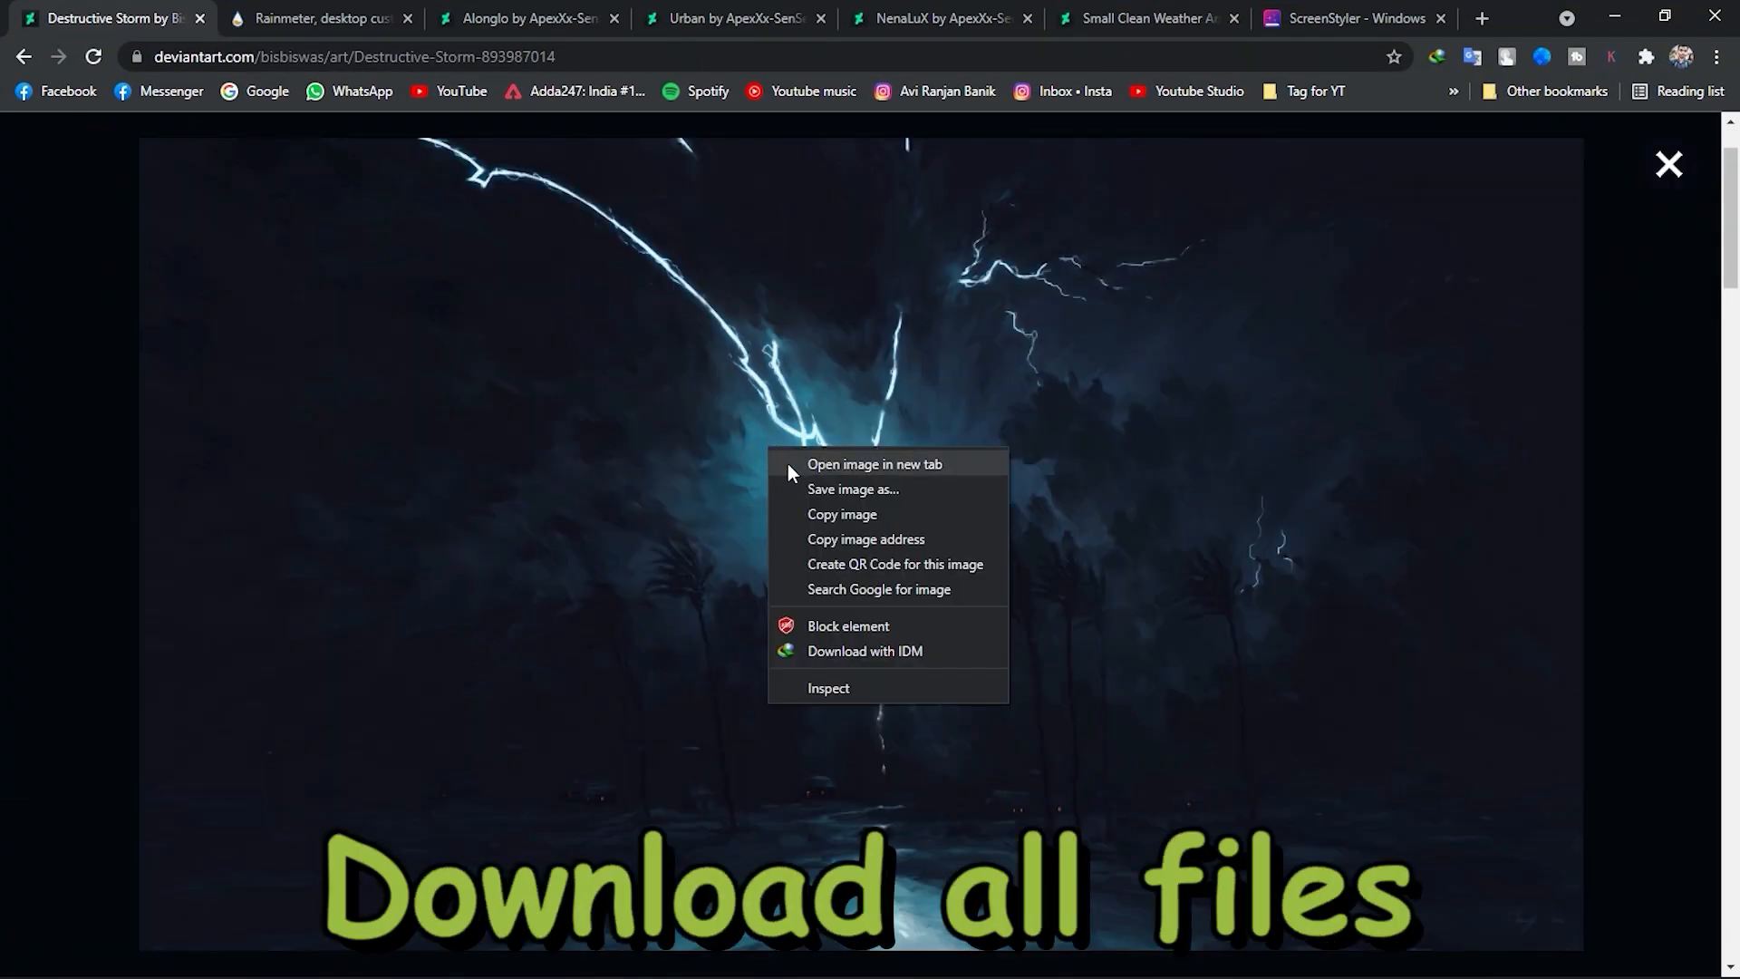
{"action": "left_click", "coordinate": [786, 464]}
{"action": "left_click", "coordinate": [296, 15]}
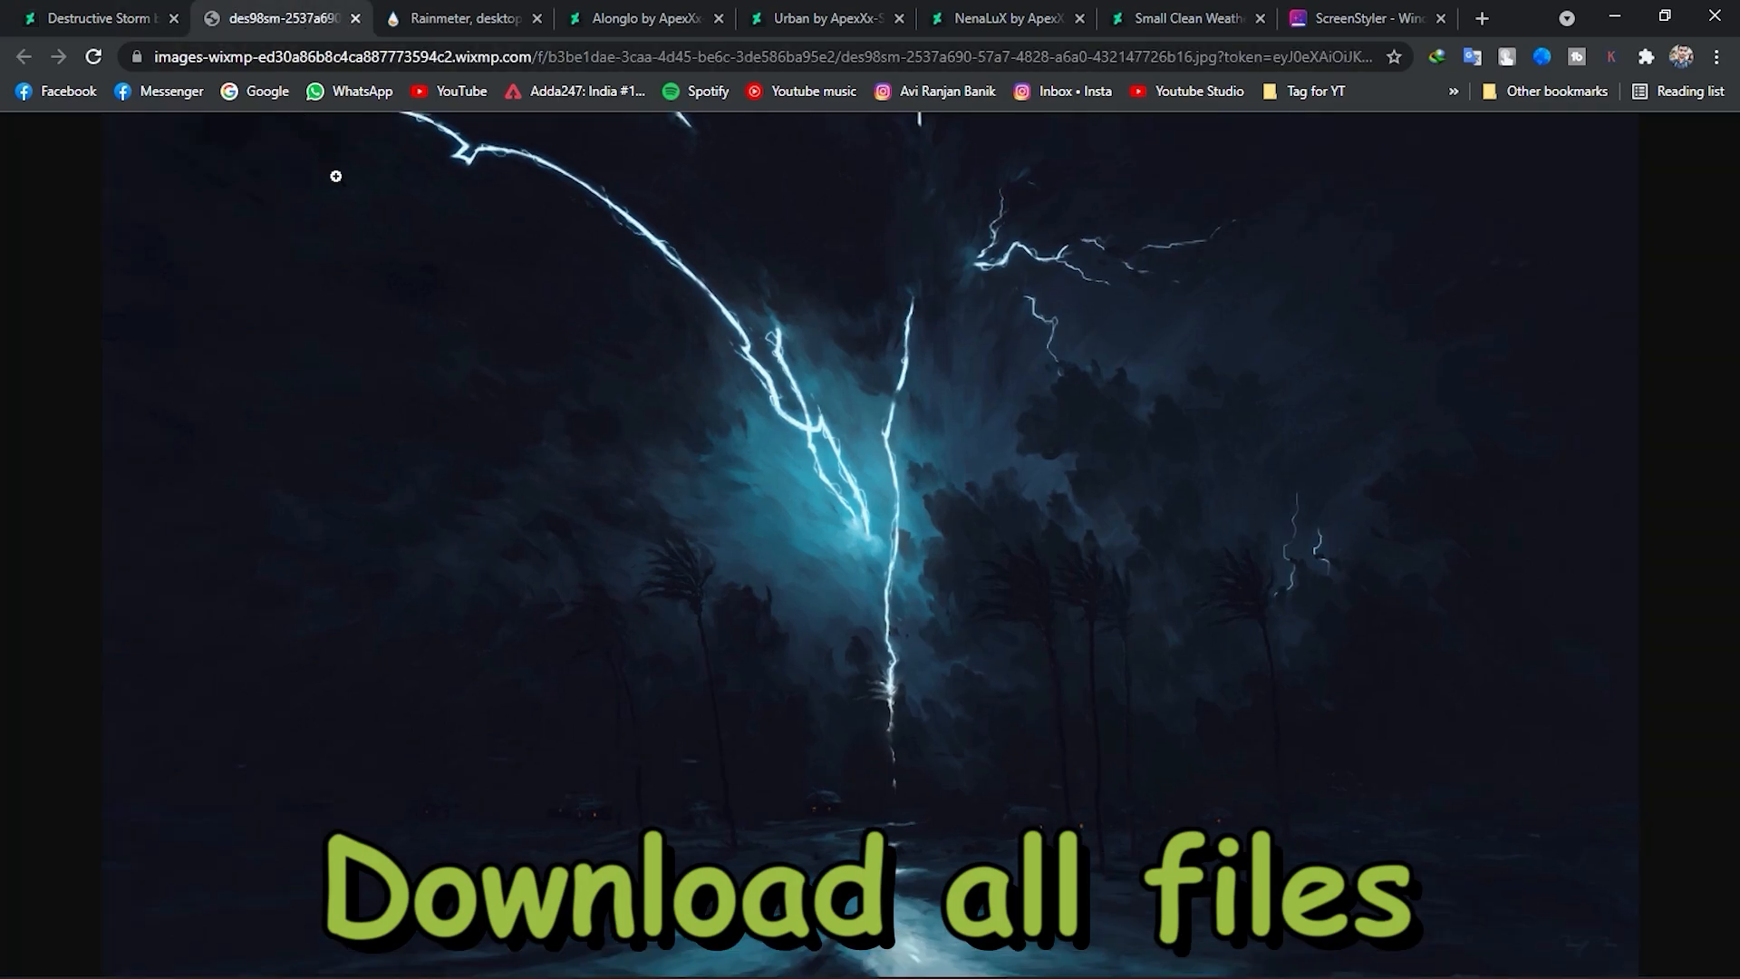
Save the Destructive Storm image as a JPEG in the Downloads folder, keeping the suggested file name.
{"action": "right_click", "coordinate": [805, 393]}
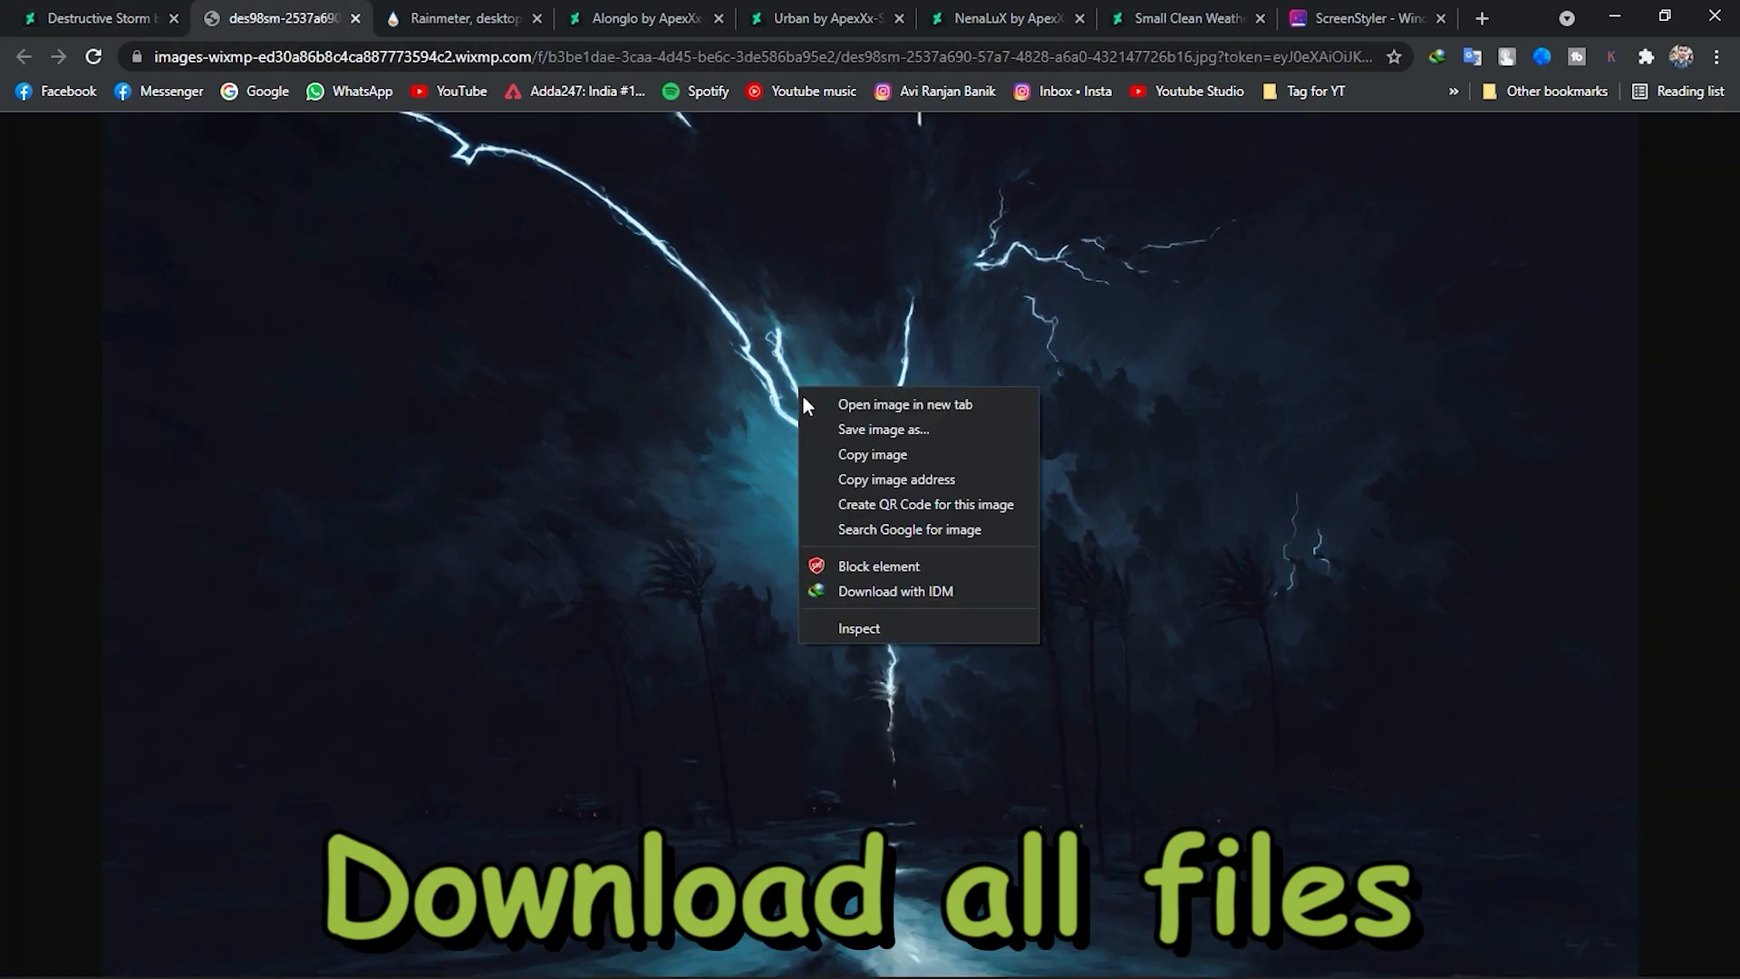
{"action": "left_click", "coordinate": [834, 435]}
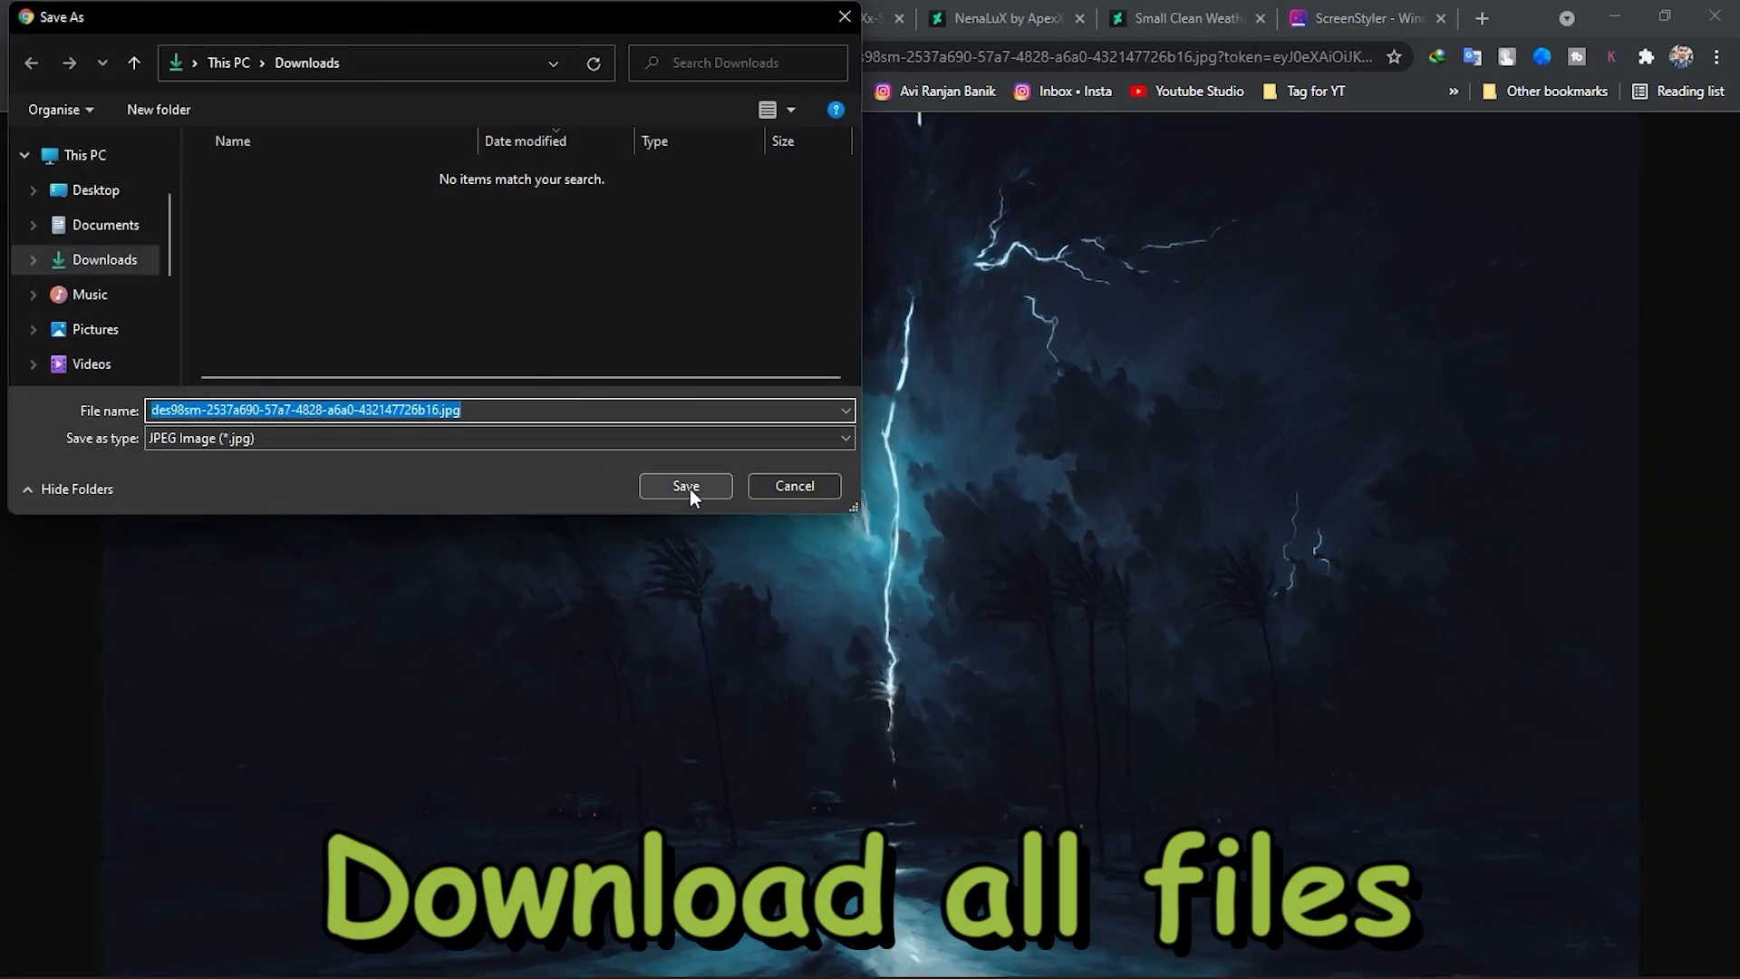
{"action": "left_click", "coordinate": [687, 488]}
Open the downloaded storm image in Photos, set it as the desktop background, minimize the browser, and close Photos.
{"action": "left_click", "coordinate": [118, 951]}
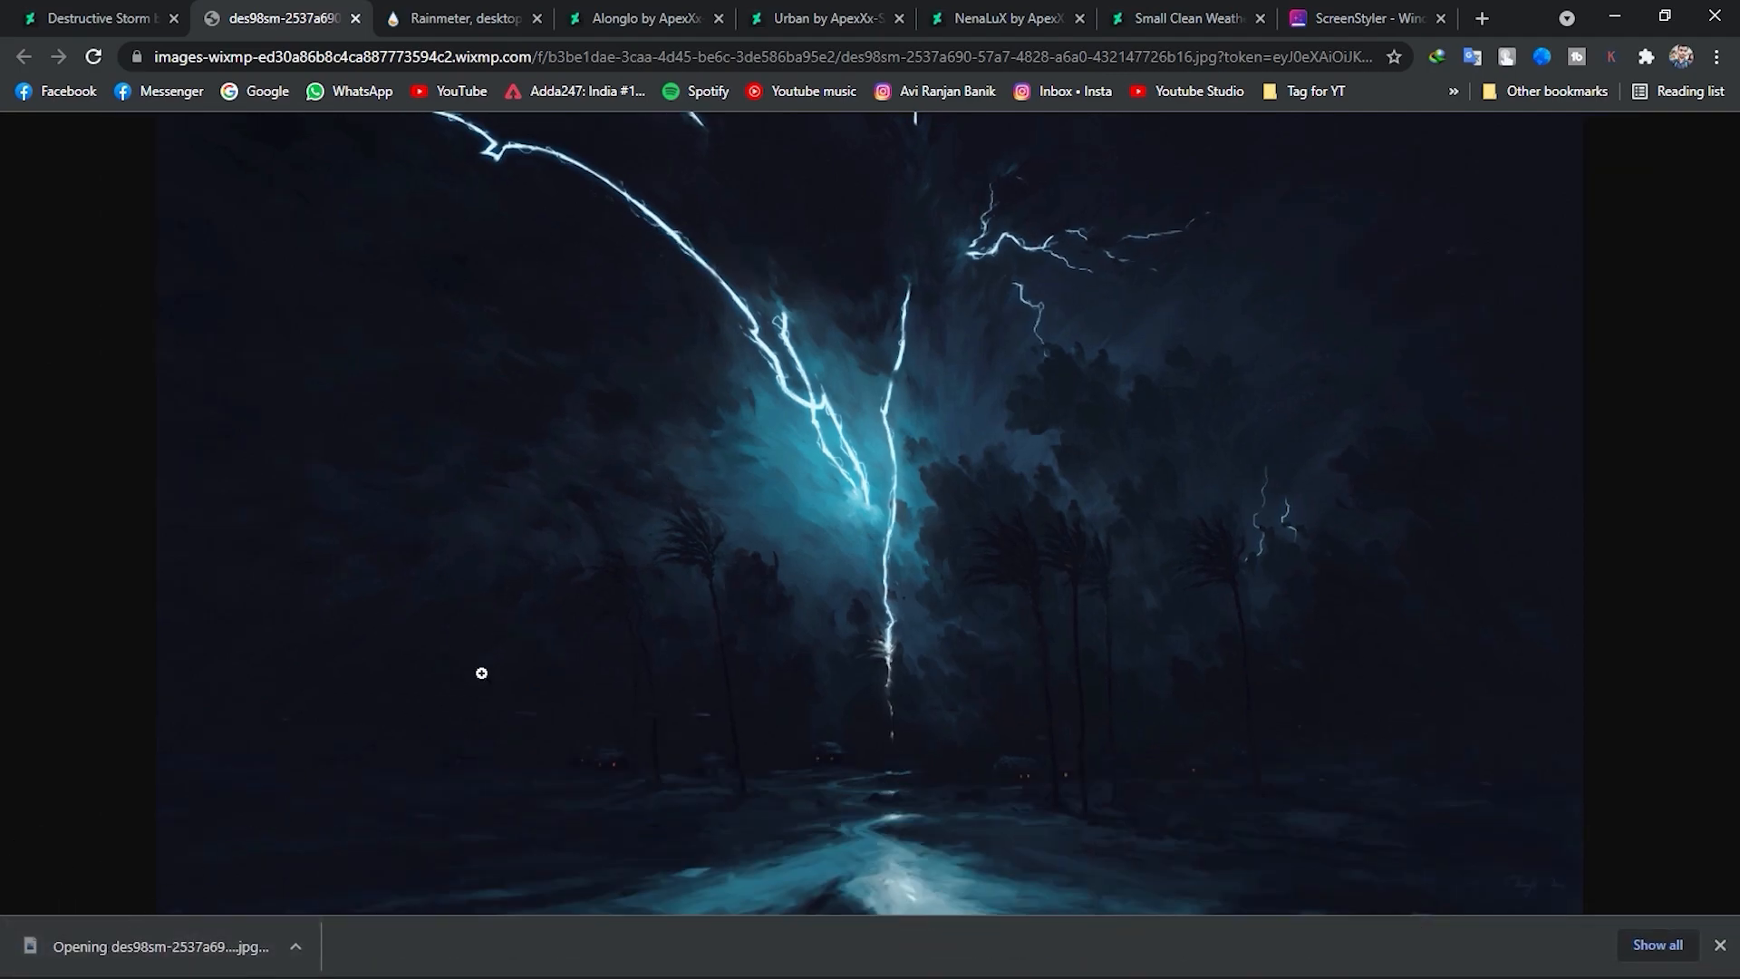
{"action": "right_click", "coordinate": [672, 432]}
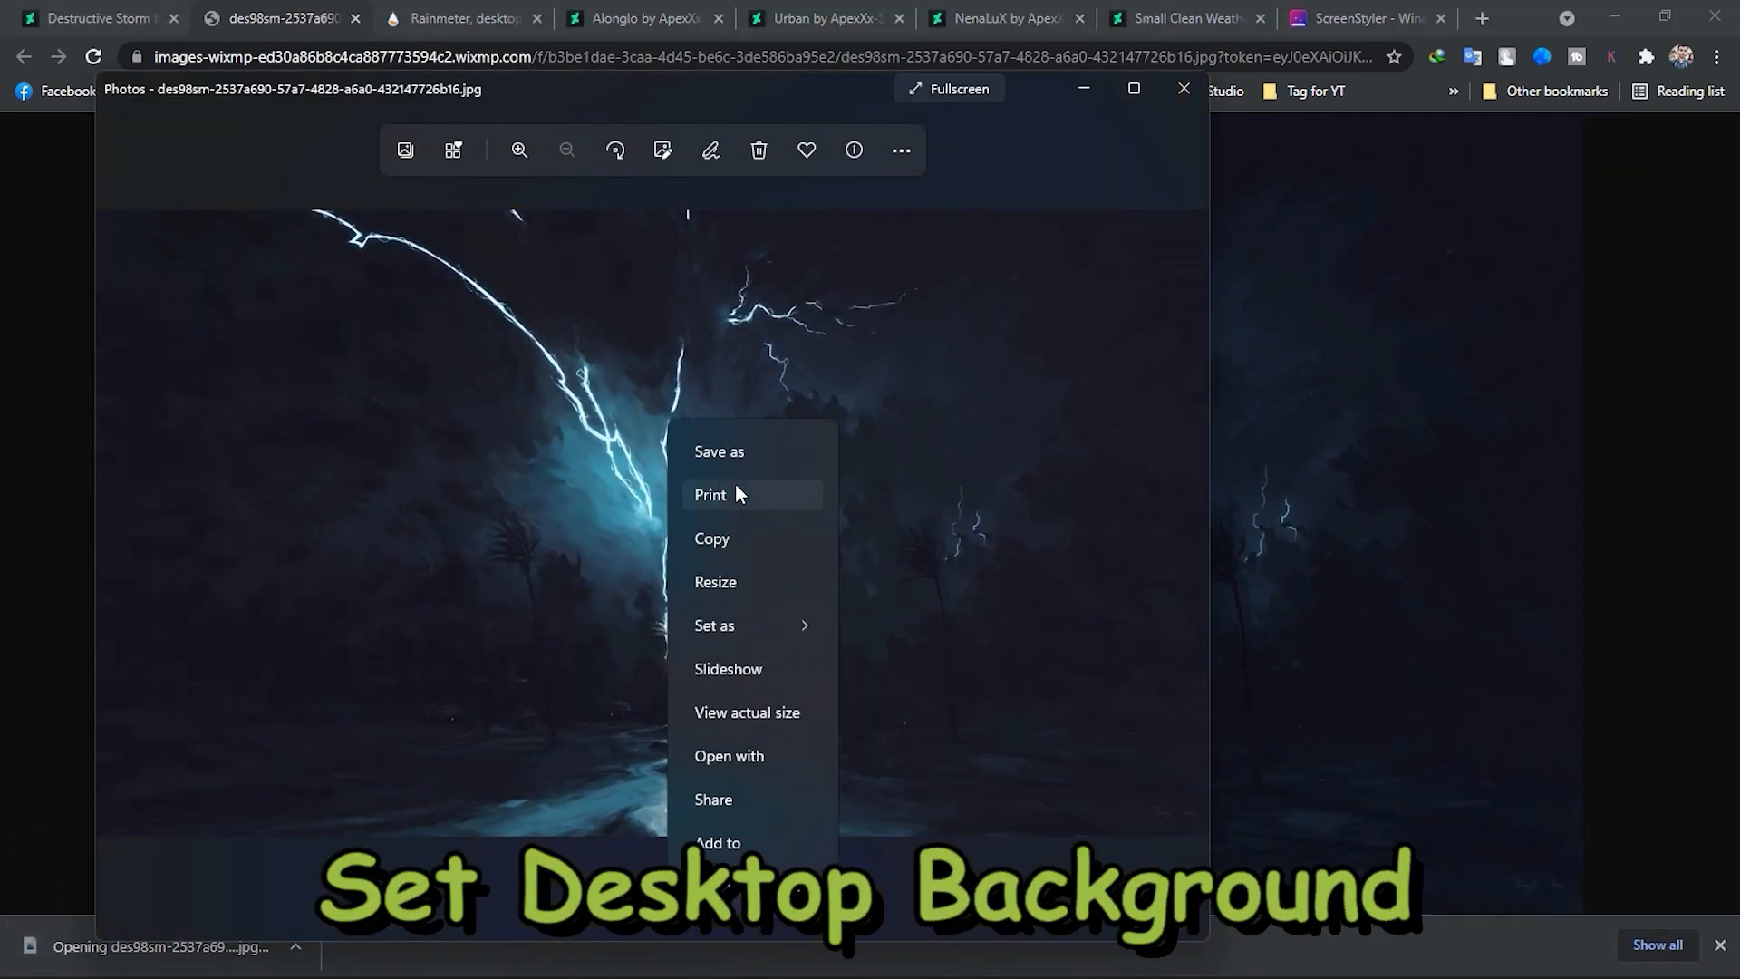
{"action": "mouse_move", "coordinate": [761, 628]}
{"action": "left_click", "coordinate": [887, 686]}
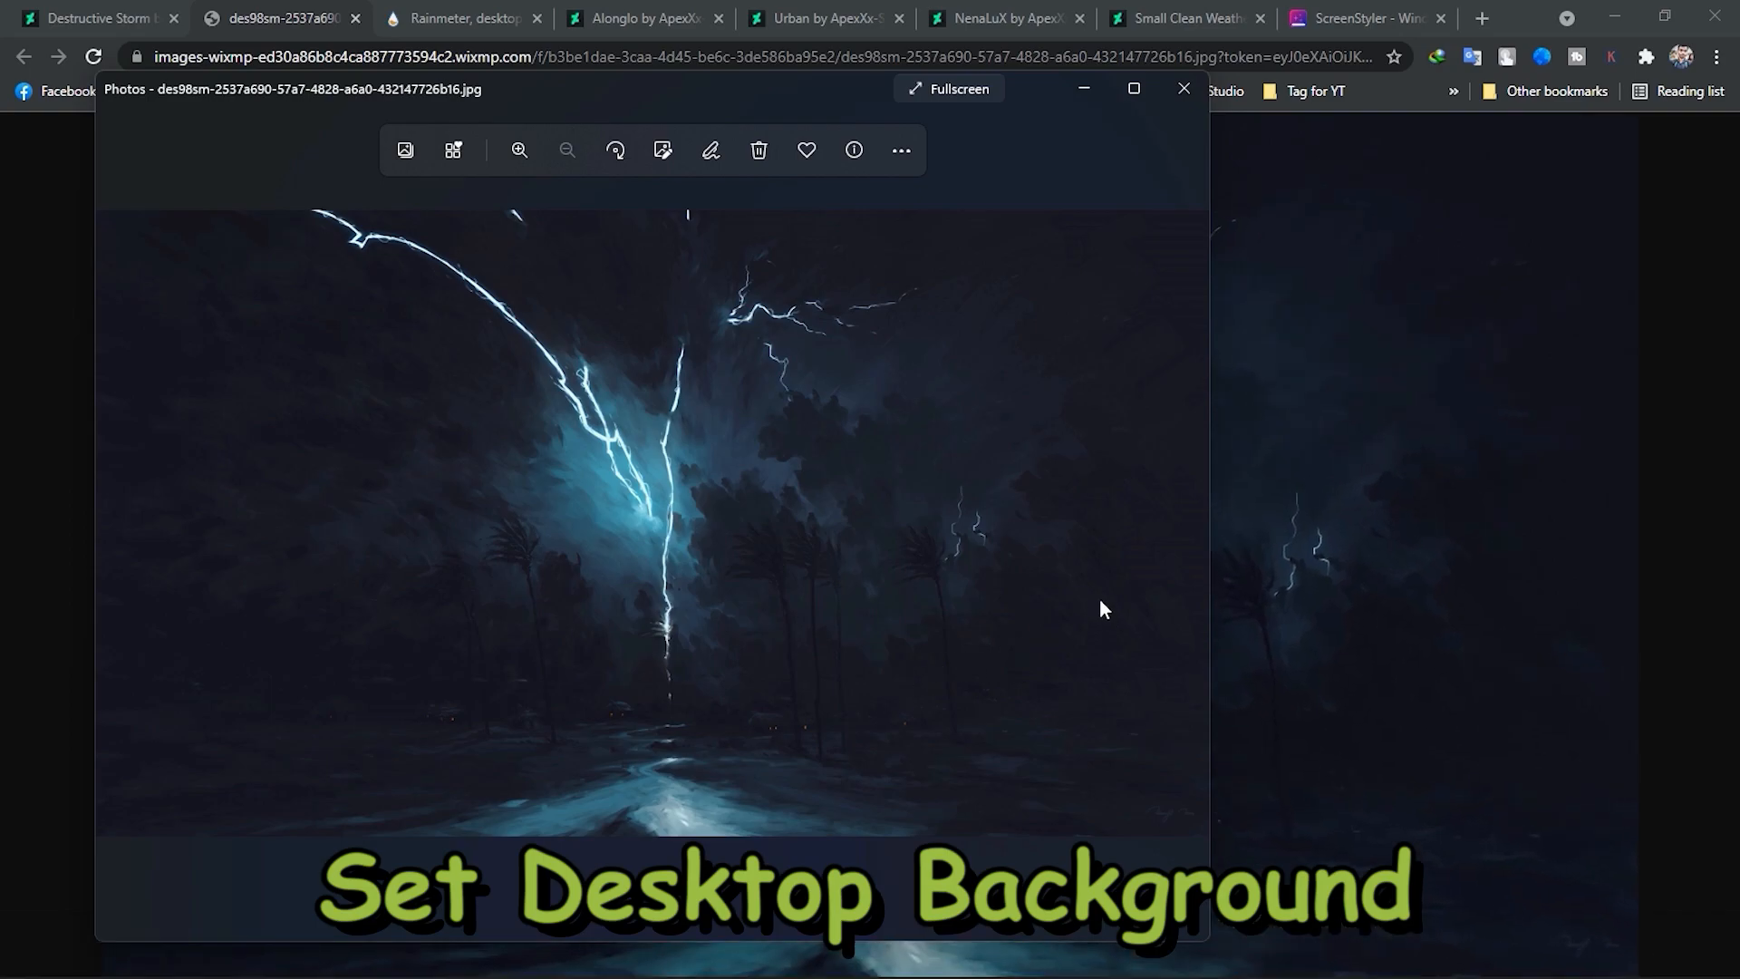
{"action": "left_click", "coordinate": [1607, 18]}
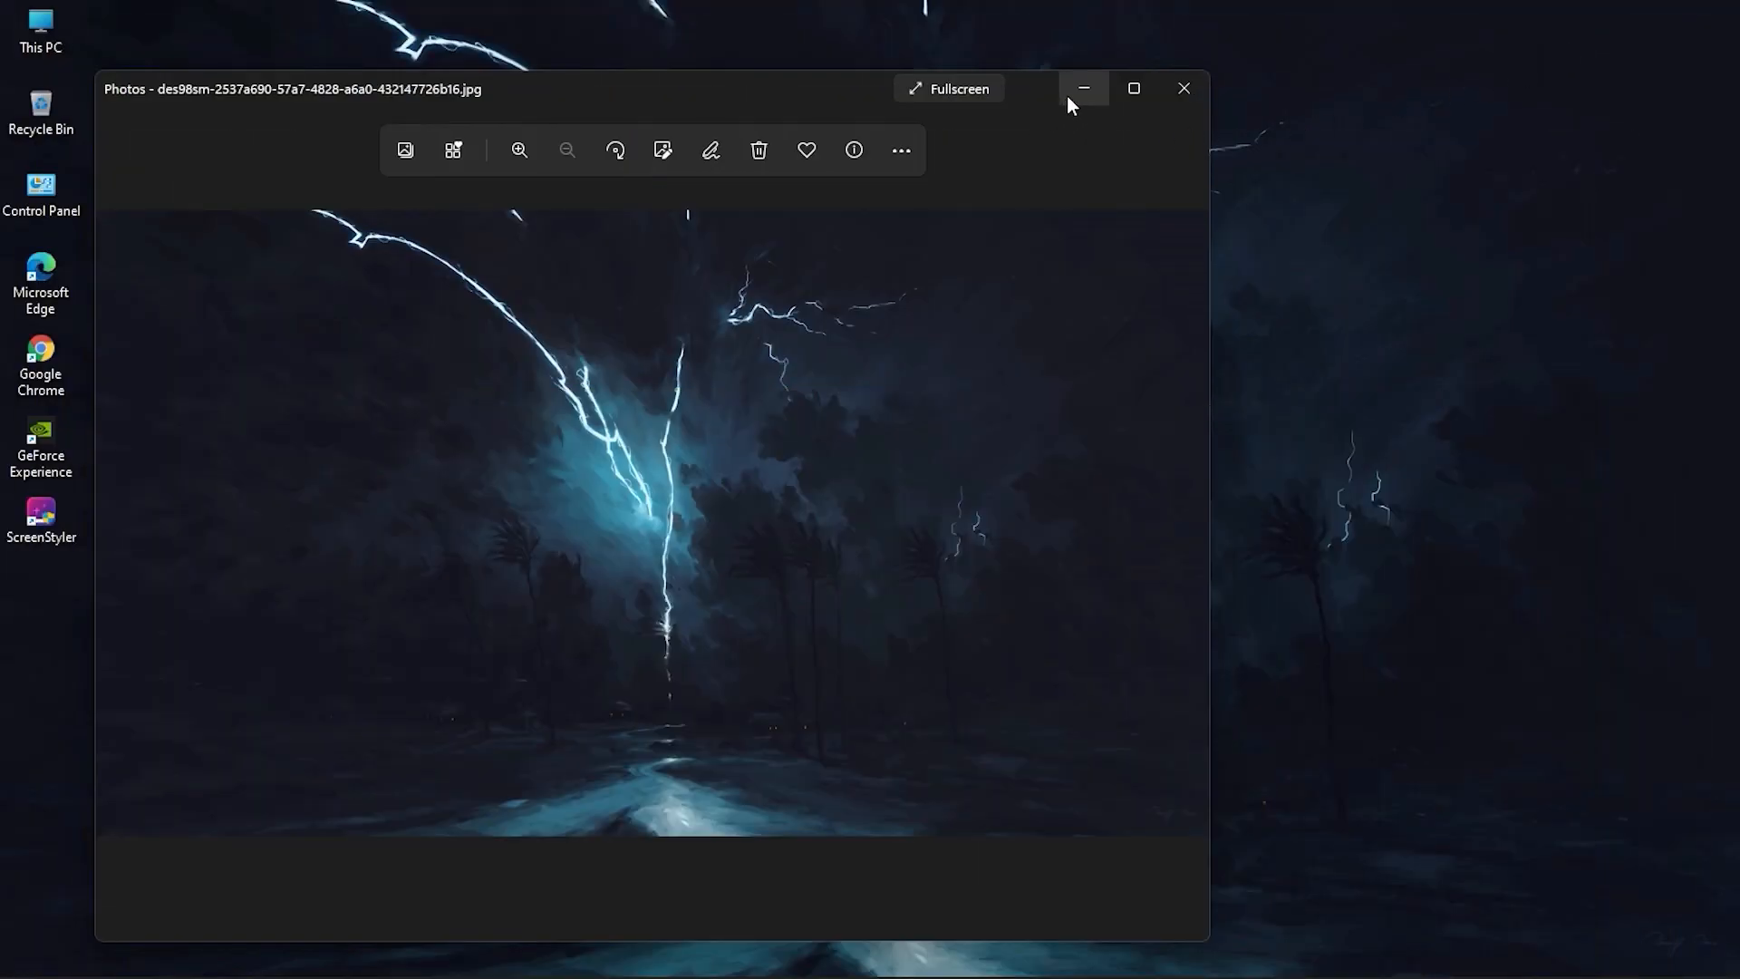
{"action": "left_click", "coordinate": [1070, 95]}
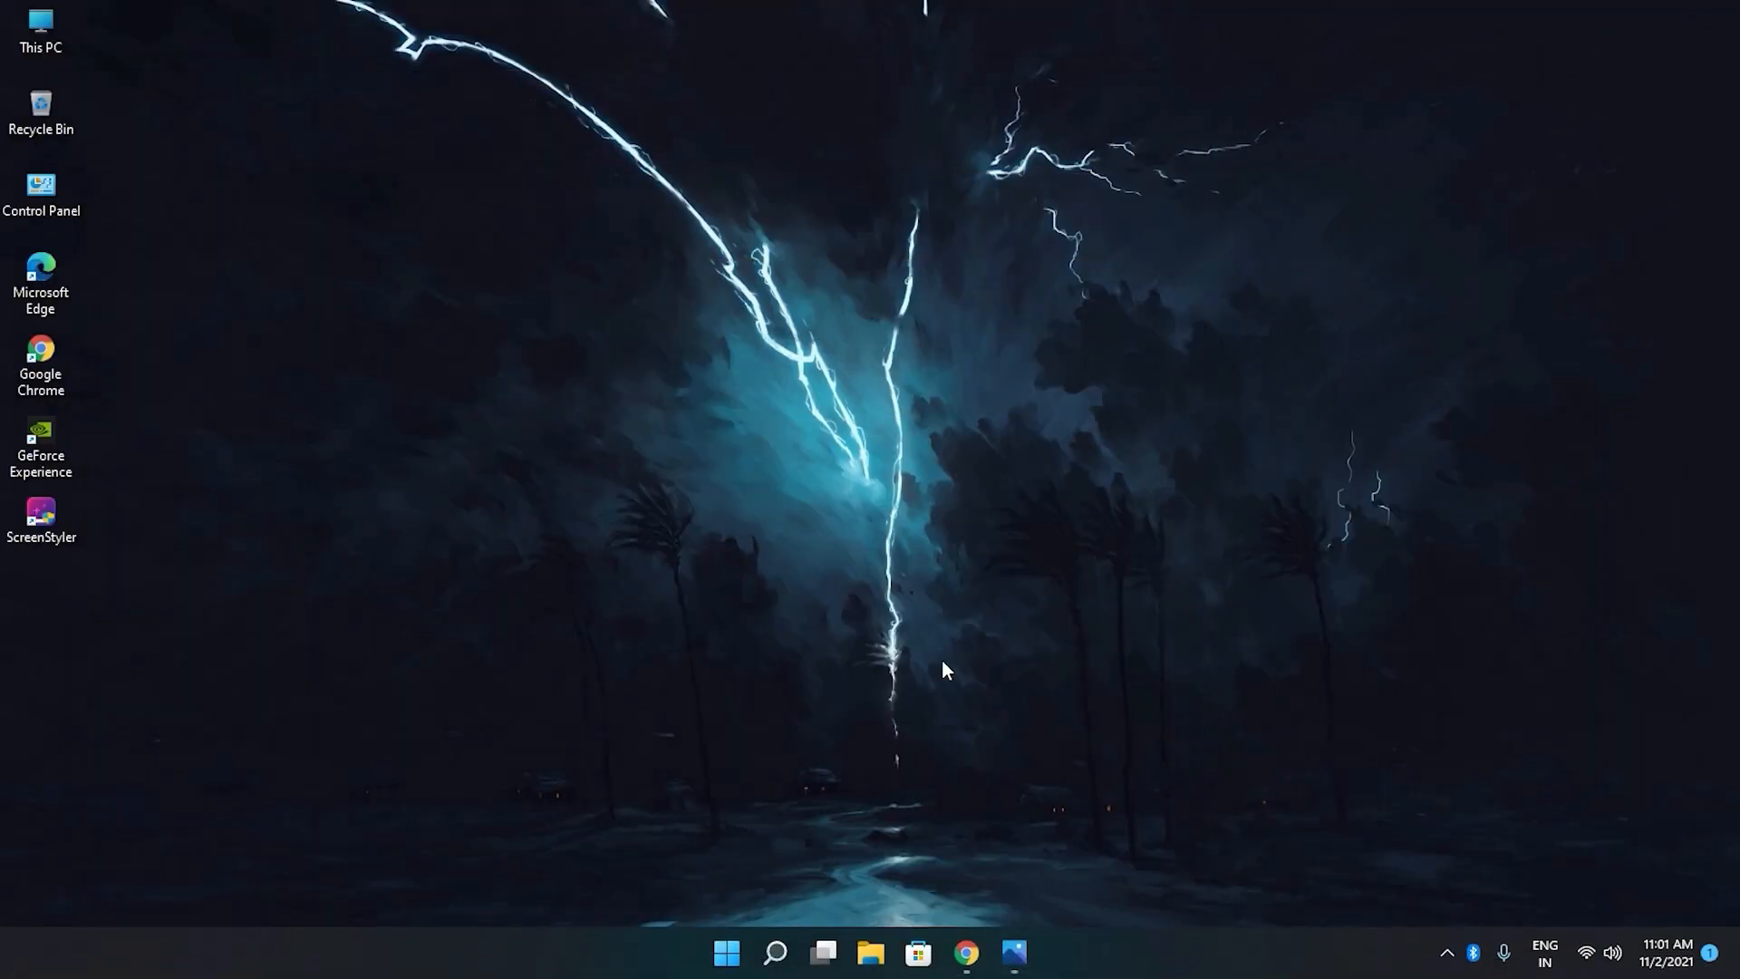
{"action": "left_click", "coordinate": [1022, 942]}
{"action": "left_click", "coordinate": [1162, 105]}
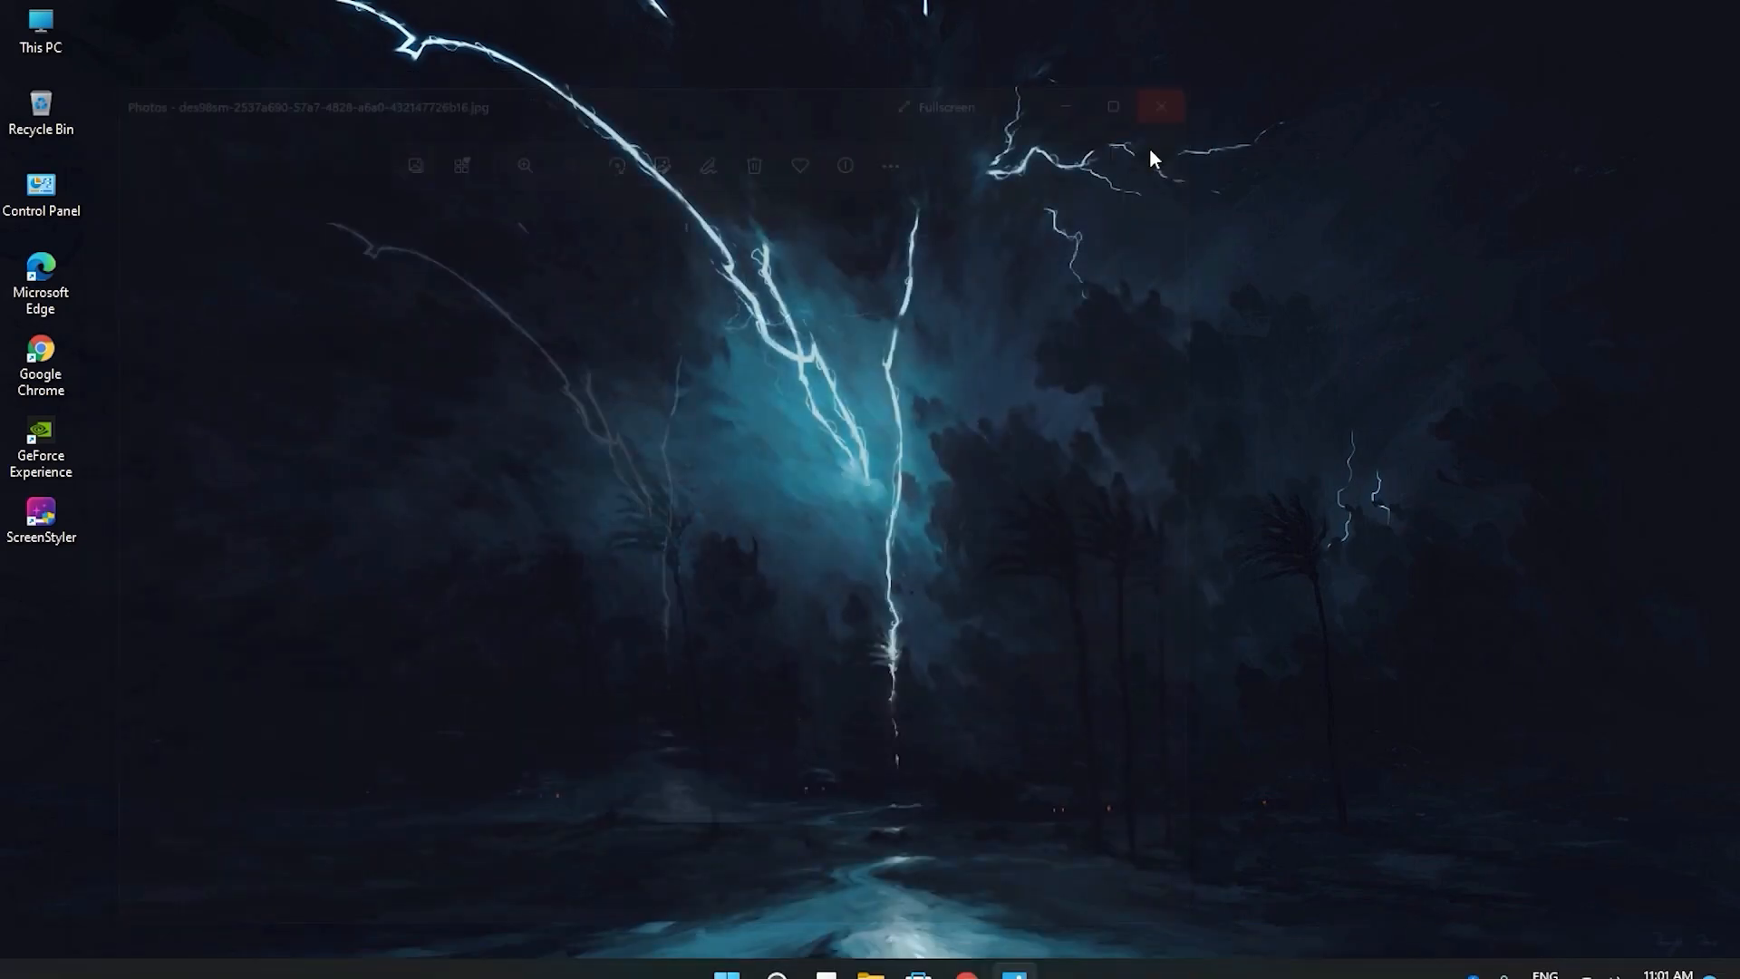
Return to Chrome, close the separate image tab, and exit the enlarged view of the Destructive Storm artwork.
{"action": "left_click", "coordinate": [990, 953]}
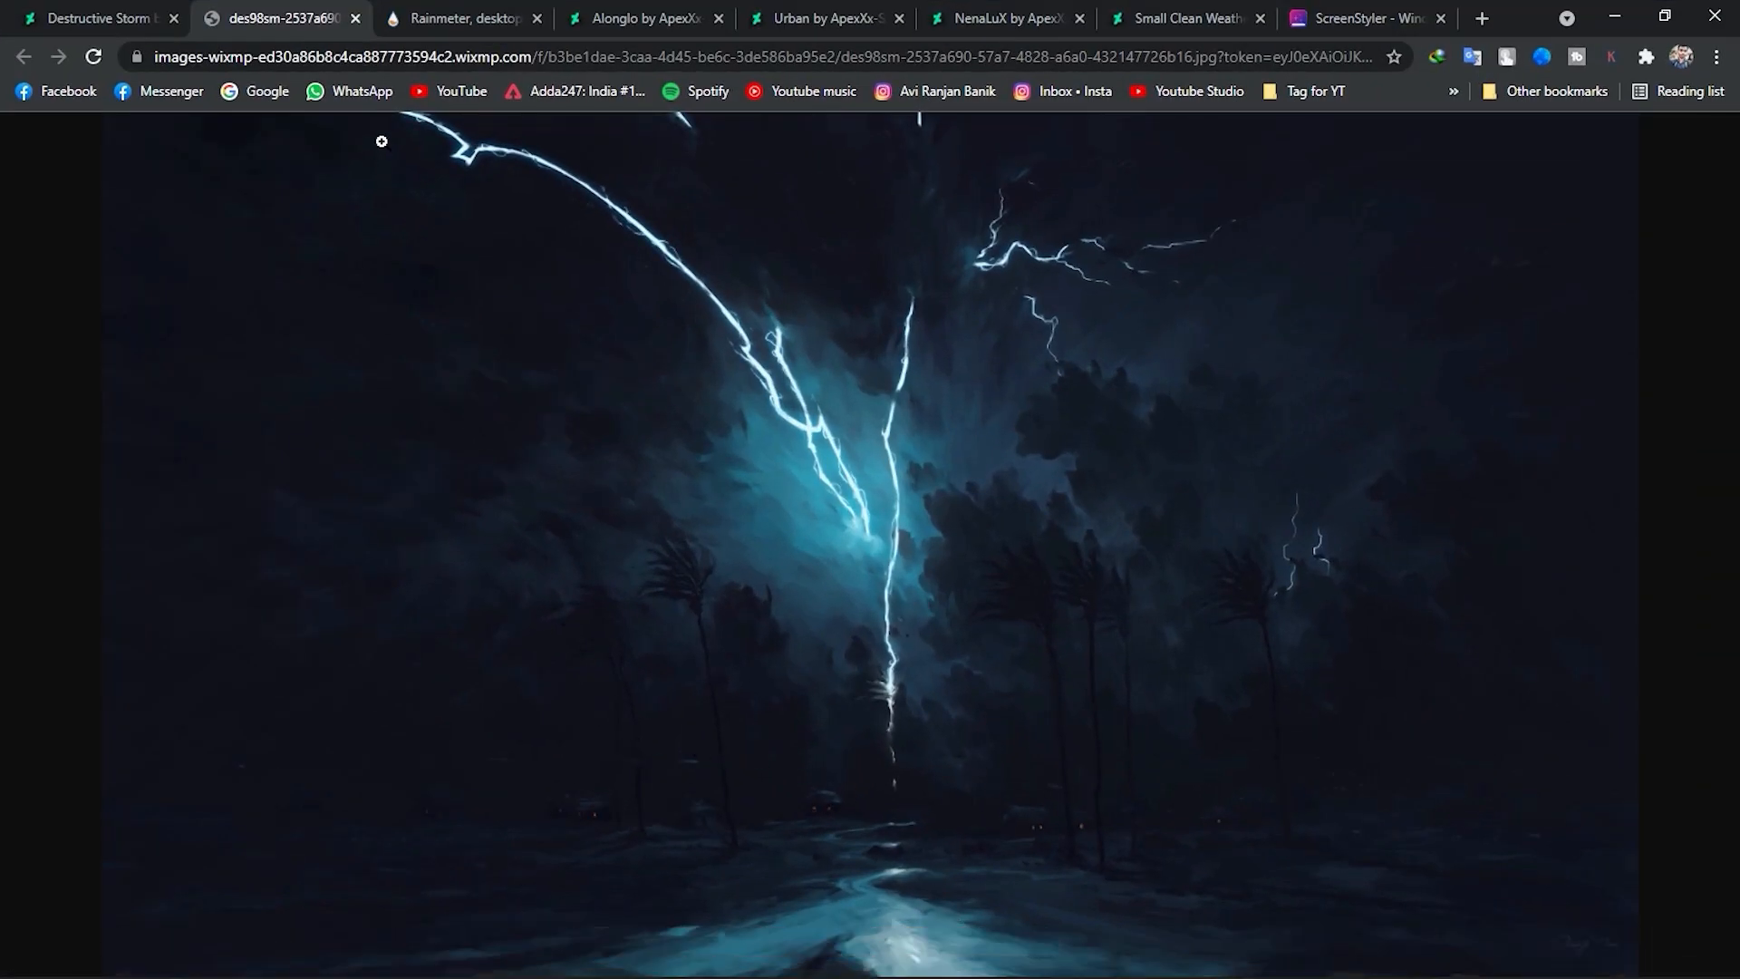
{"action": "left_click", "coordinate": [355, 18]}
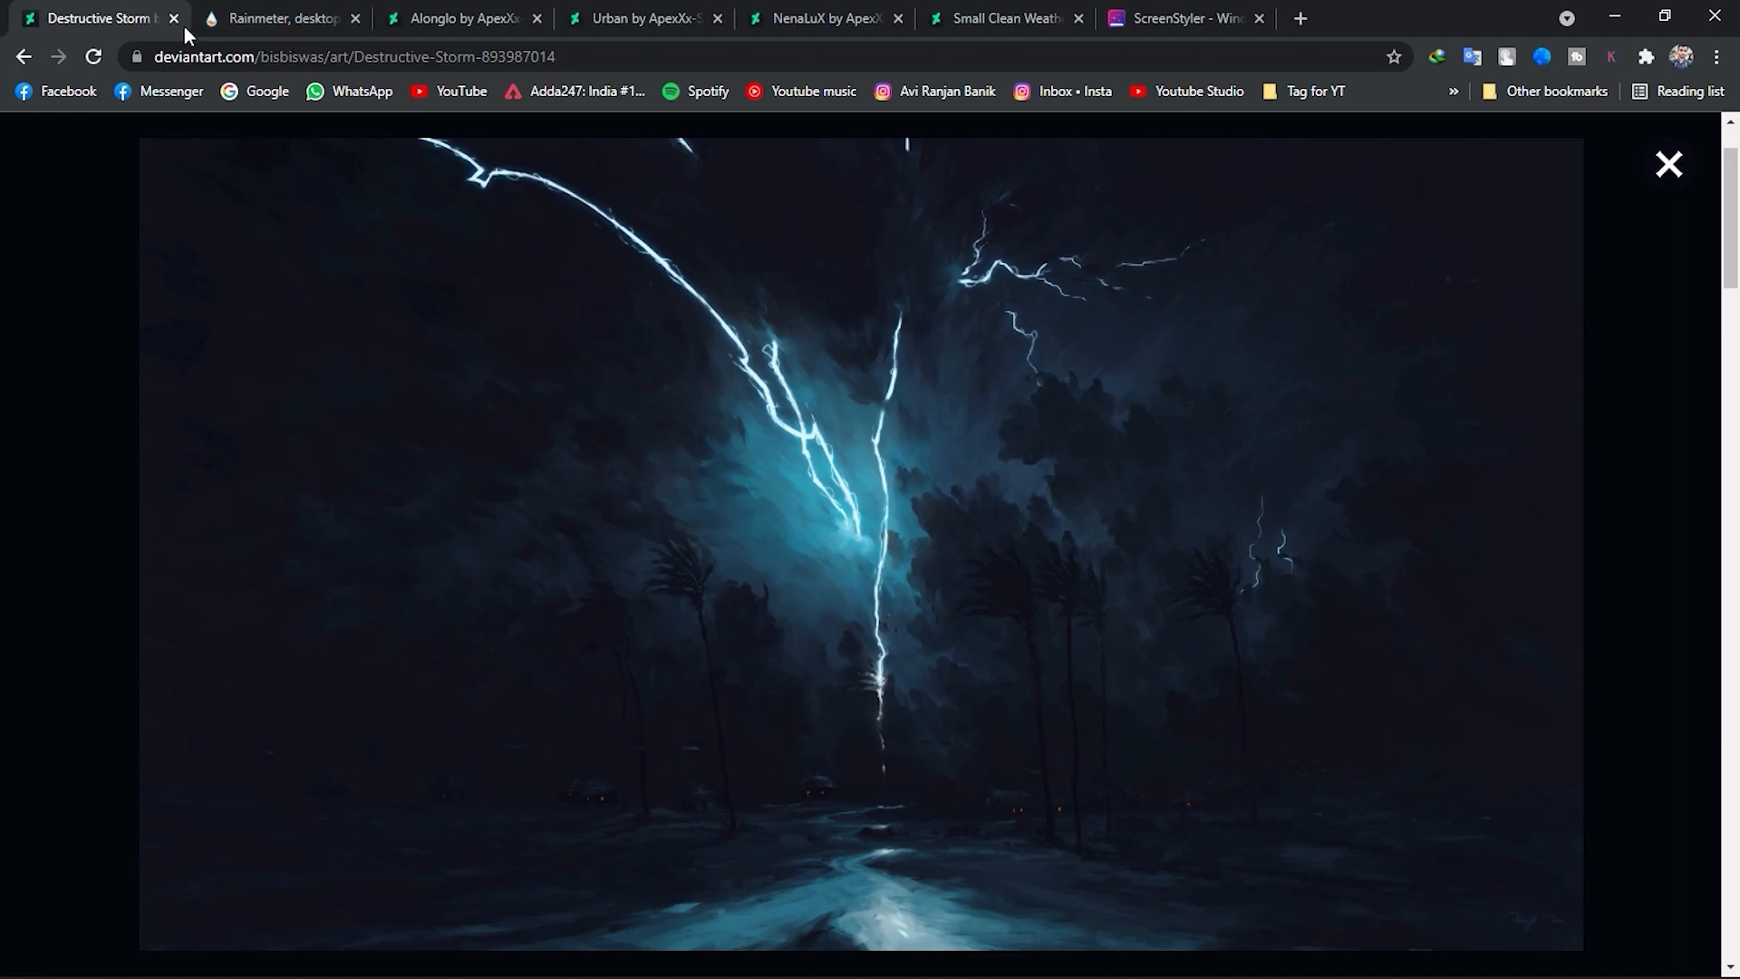
{"action": "left_click", "coordinate": [1668, 164]}
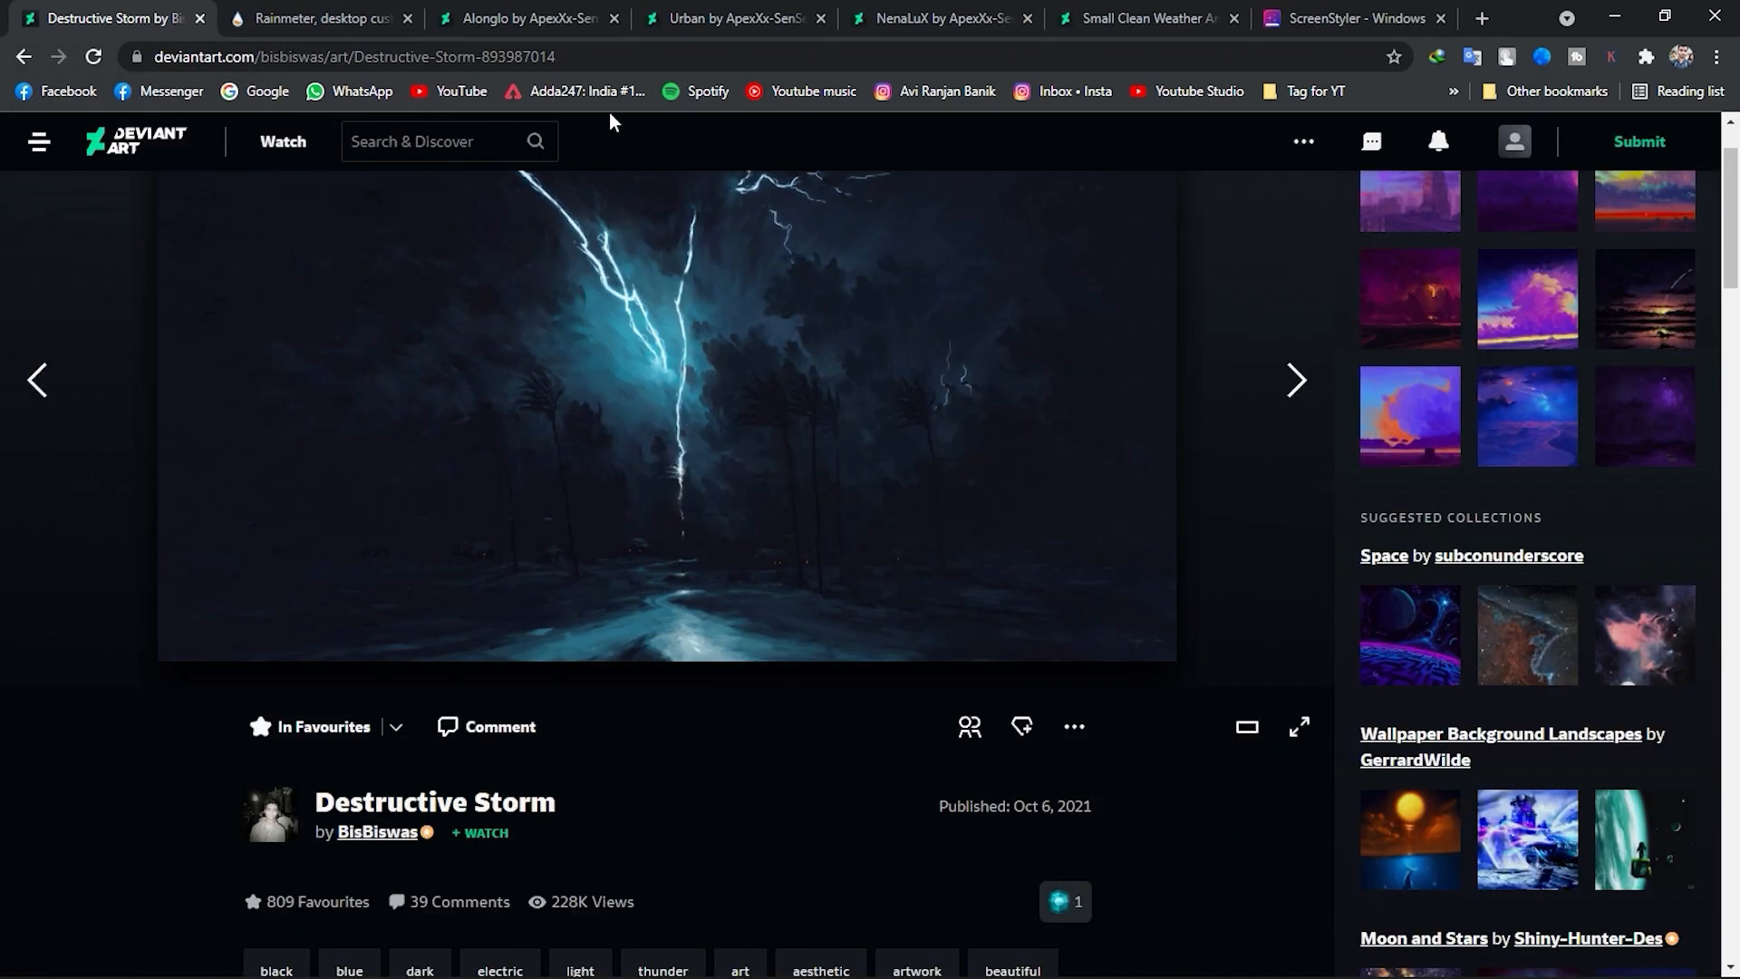
Download the Rainmeter 4.5.4 installer from rainmeter.net.
{"action": "left_click", "coordinate": [299, 12]}
{"action": "left_click", "coordinate": [843, 803]}
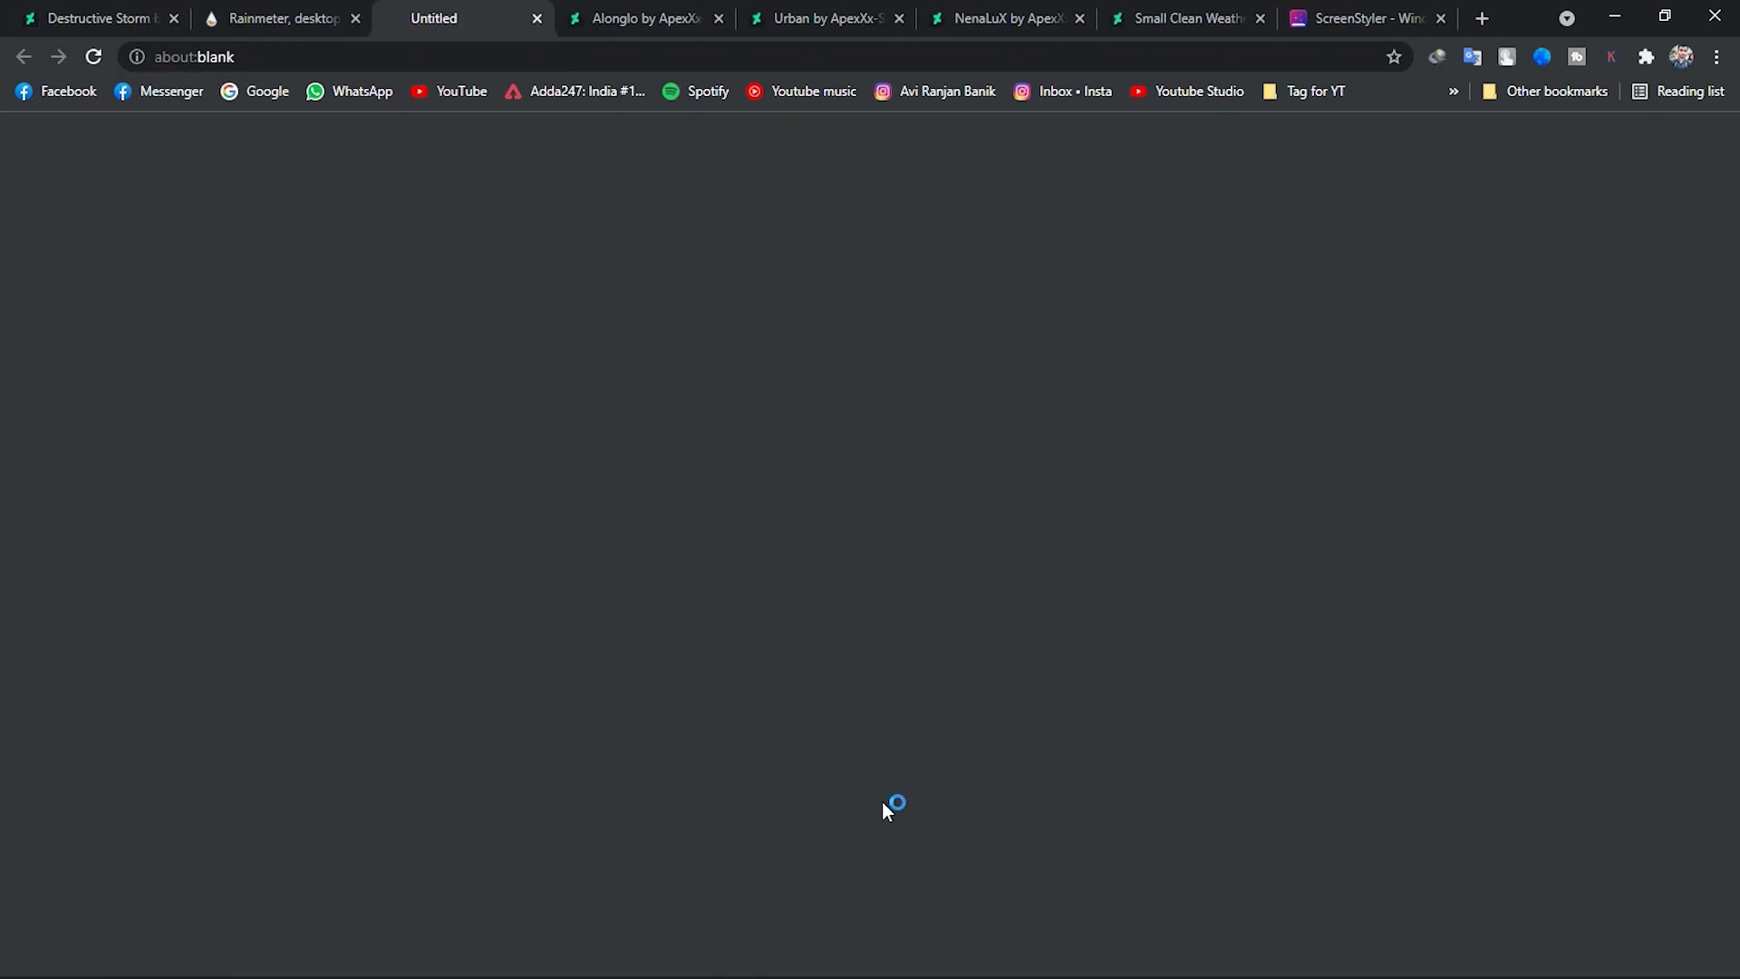
{"action": "left_click", "coordinate": [689, 495]}
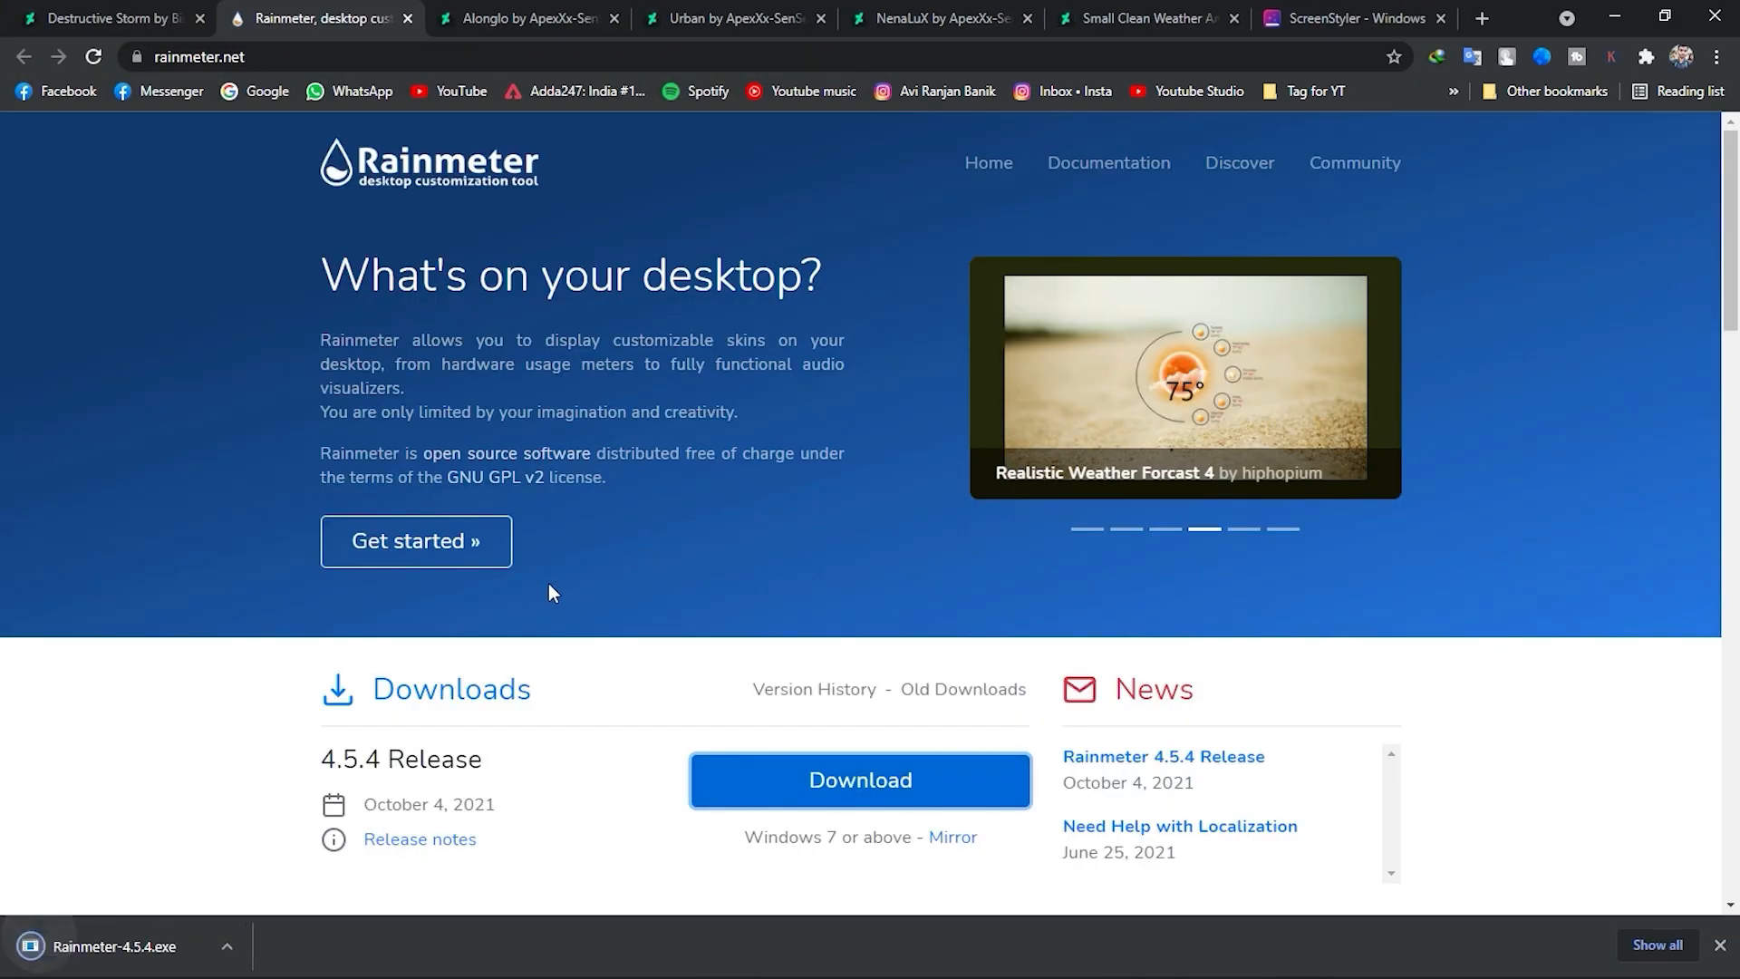
Install Rainmeter with the standard installation, allow it to make changes to the device, and finish with Run Rainmeter enabled.
{"action": "left_click", "coordinate": [106, 928]}
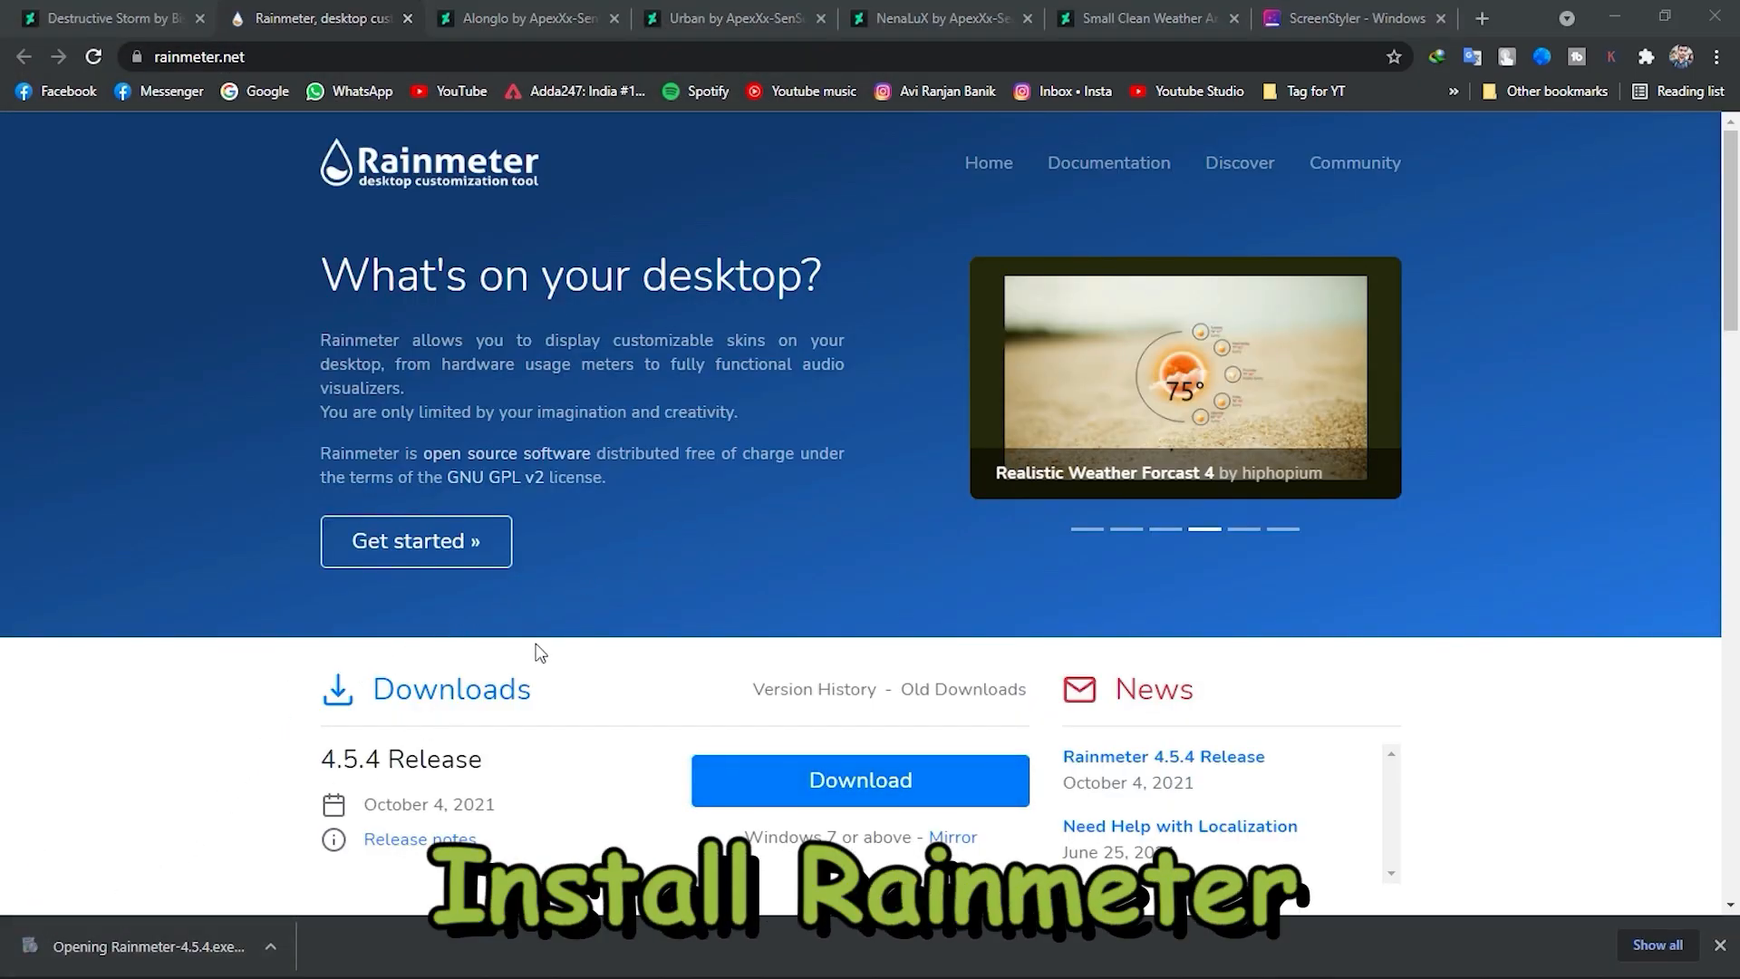
{"action": "left_click", "coordinate": [876, 550]}
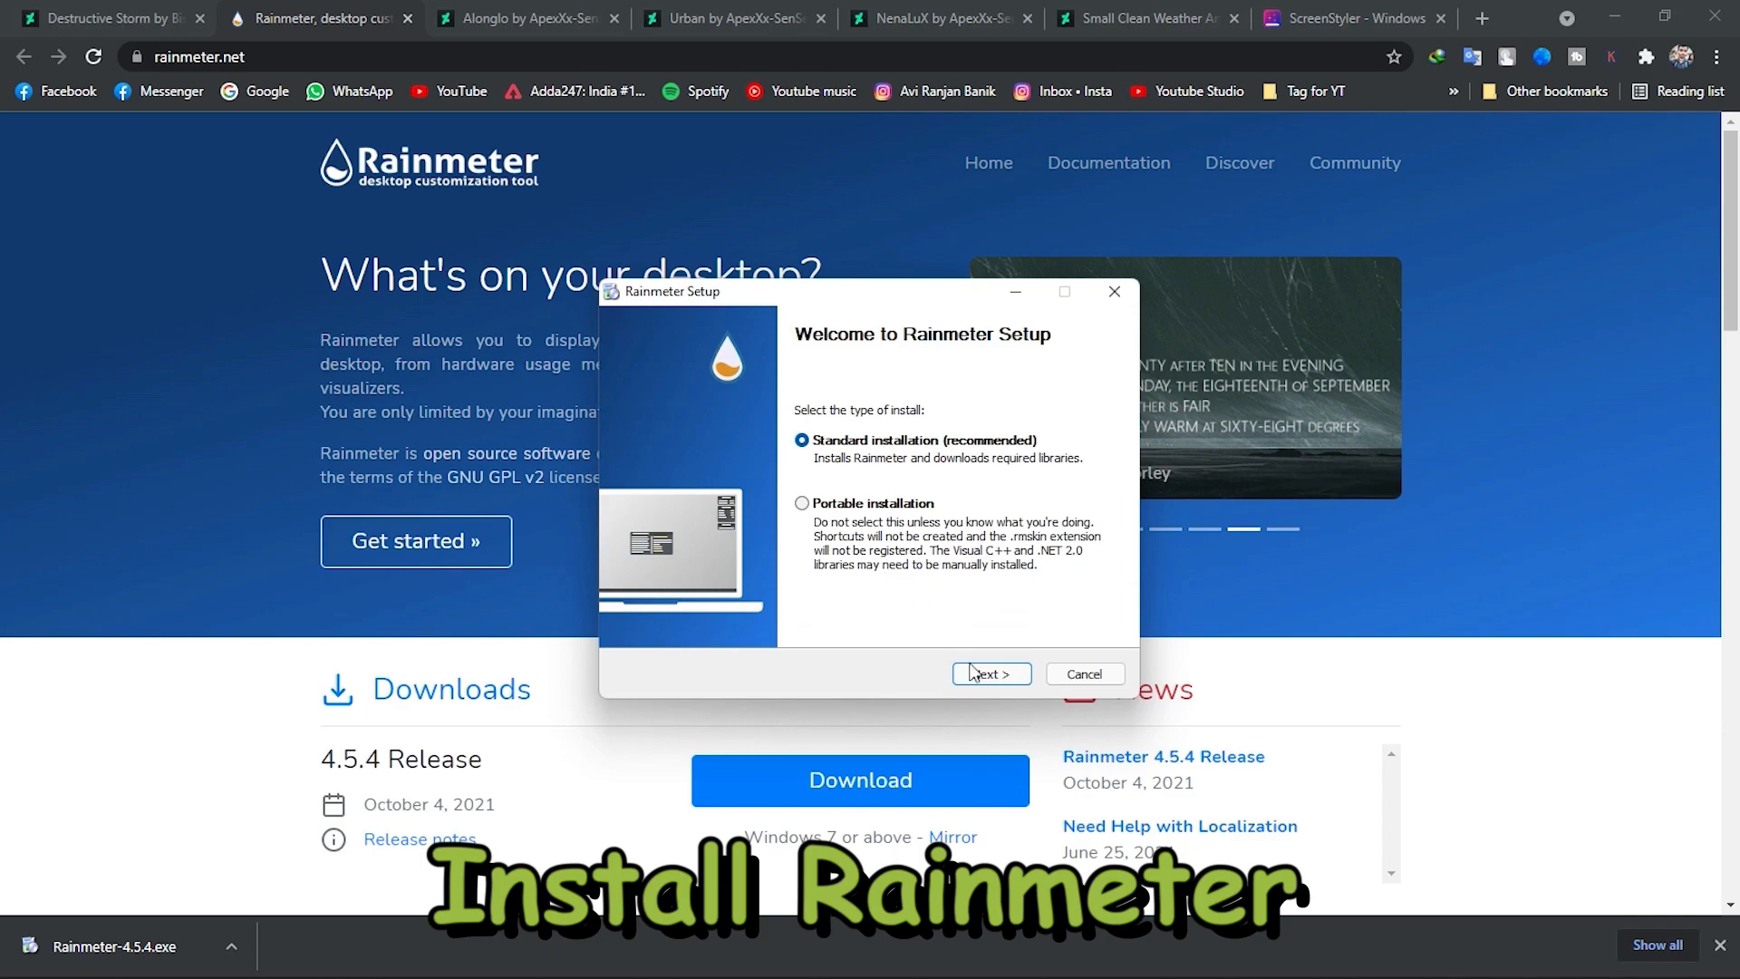
{"action": "left_click", "coordinate": [982, 674]}
{"action": "left_click", "coordinate": [982, 675]}
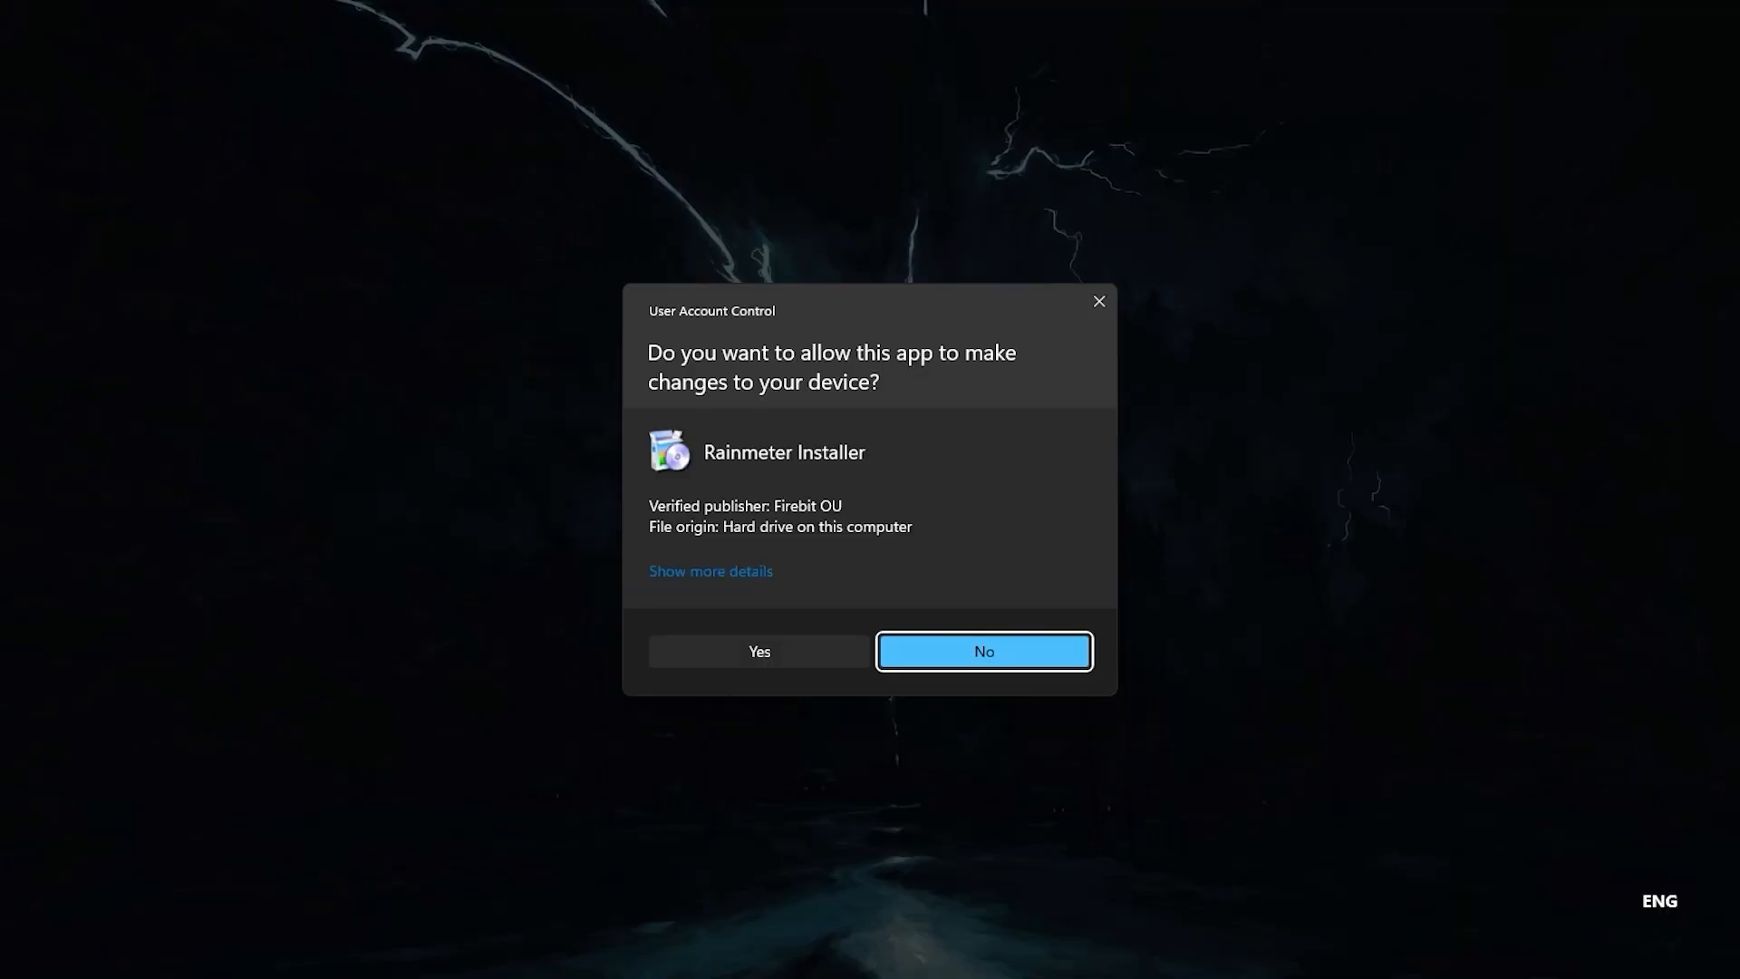
{"action": "left_click", "coordinate": [770, 655]}
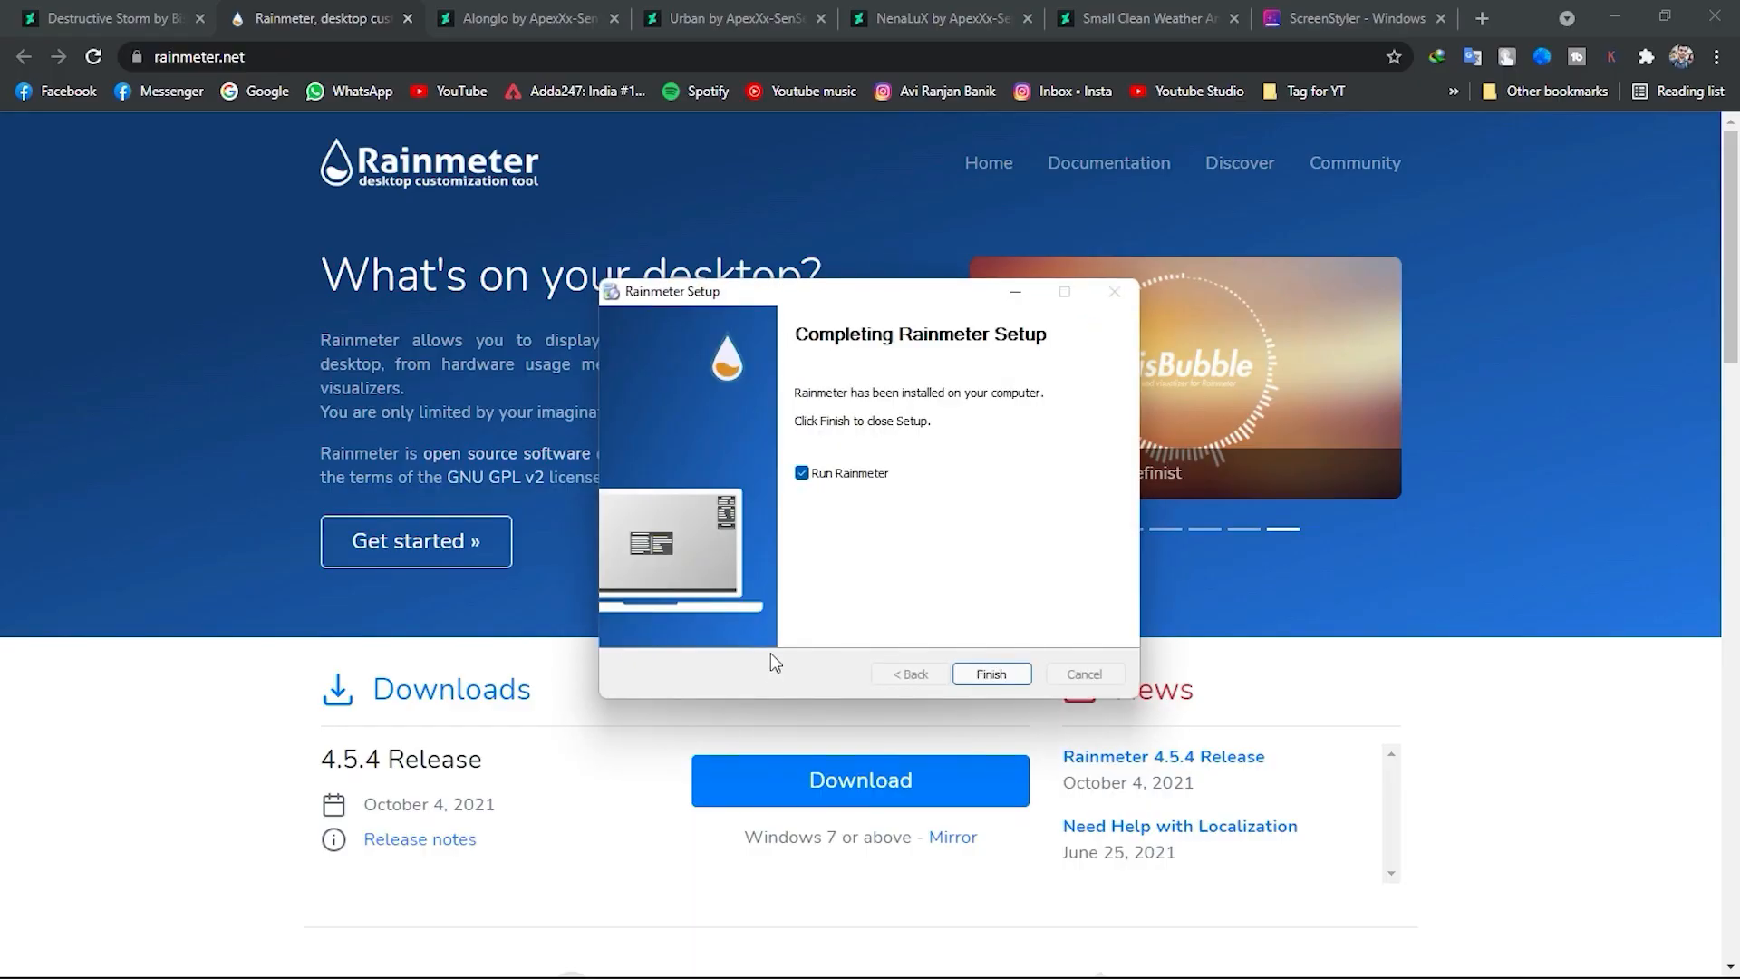
{"action": "left_click", "coordinate": [1006, 674]}
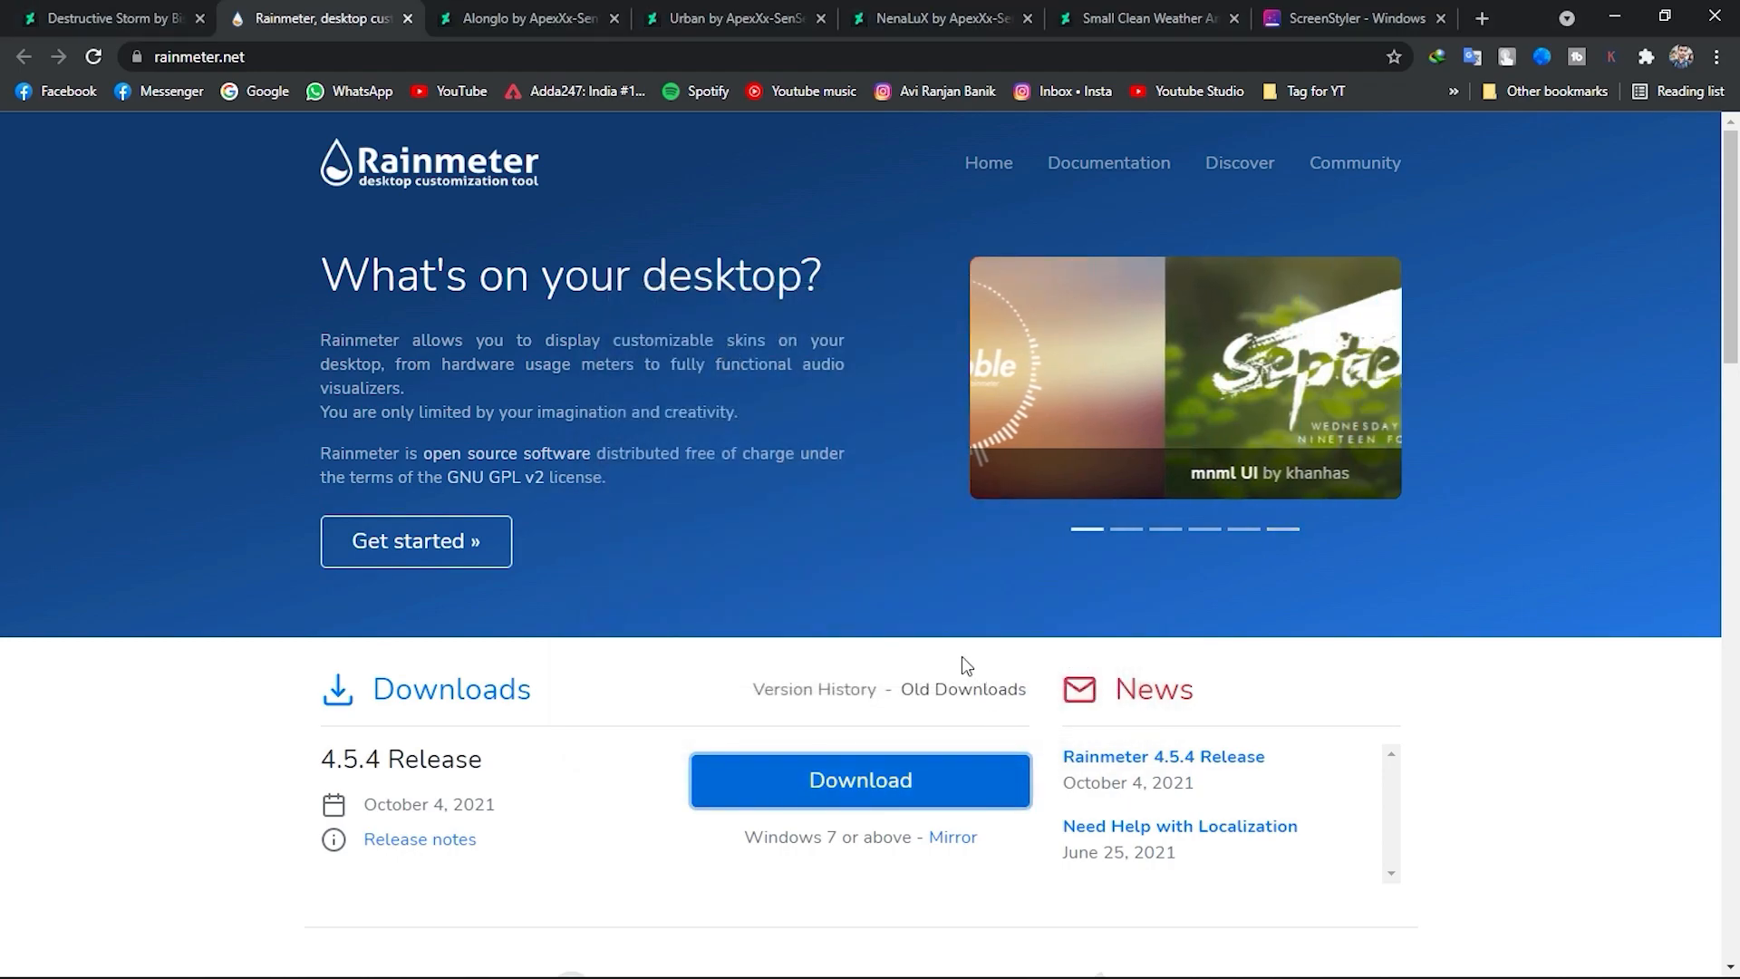
Switch to the Alonglo skin page and unload Rainmeter's default illustro skins, including the Welcome skin.
{"action": "left_click", "coordinate": [520, 25]}
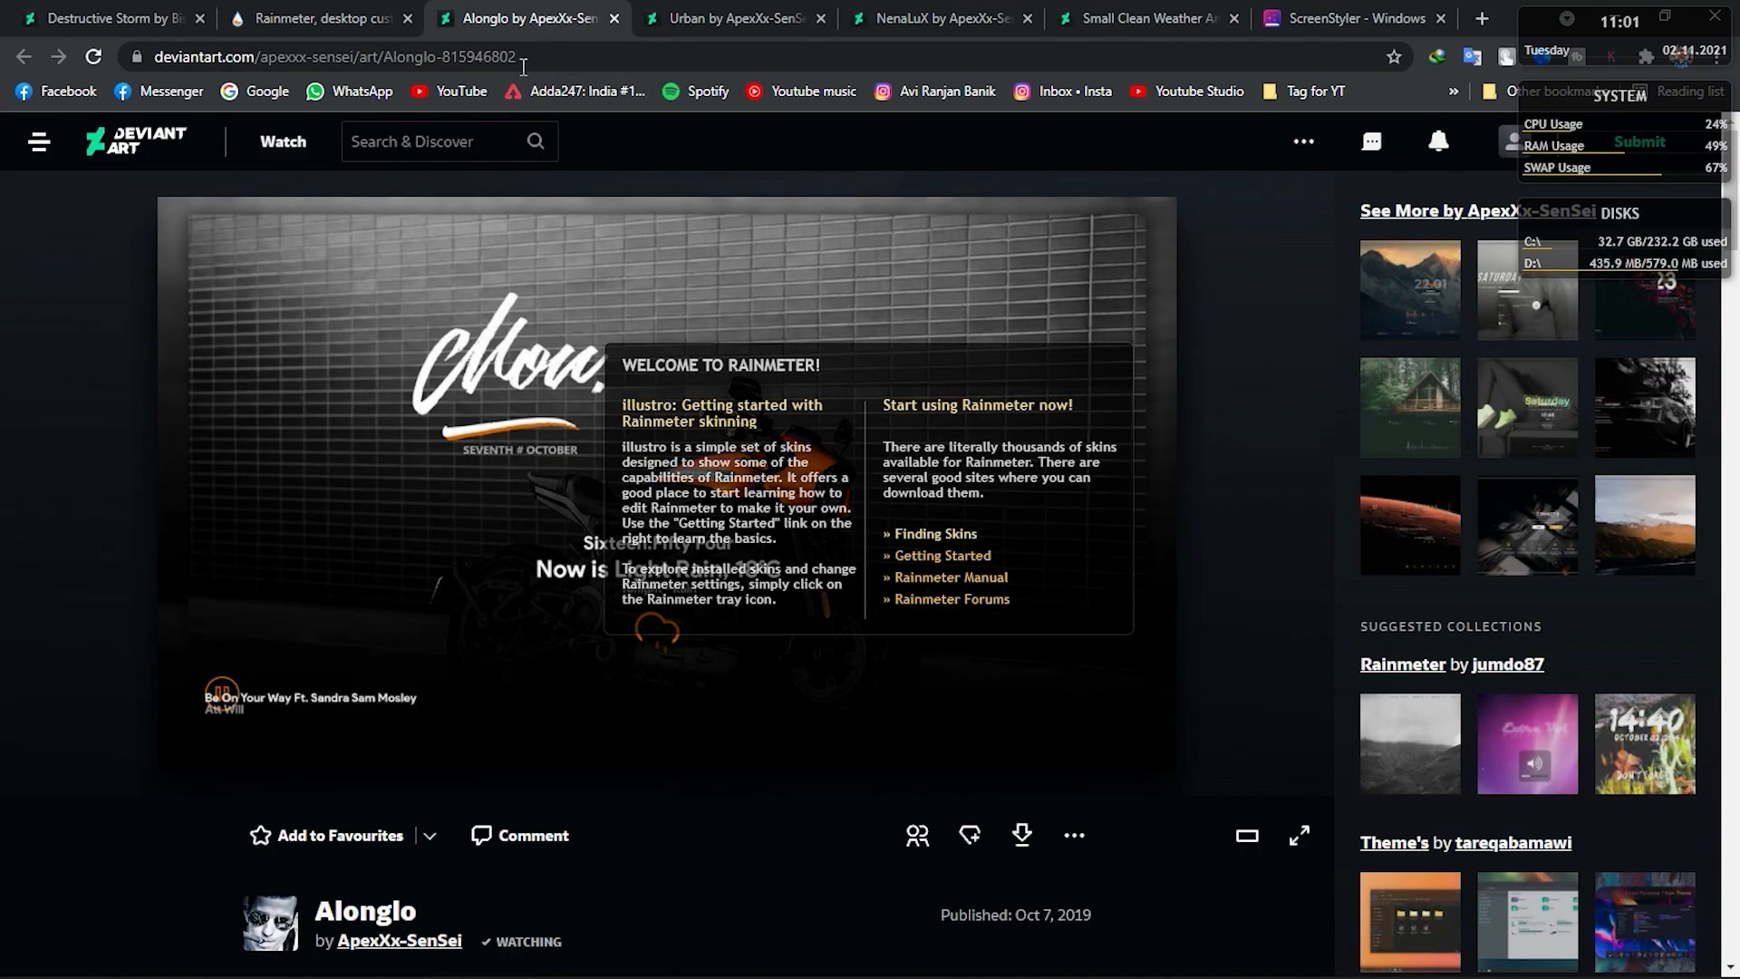
{"action": "right_click", "coordinate": [852, 400]}
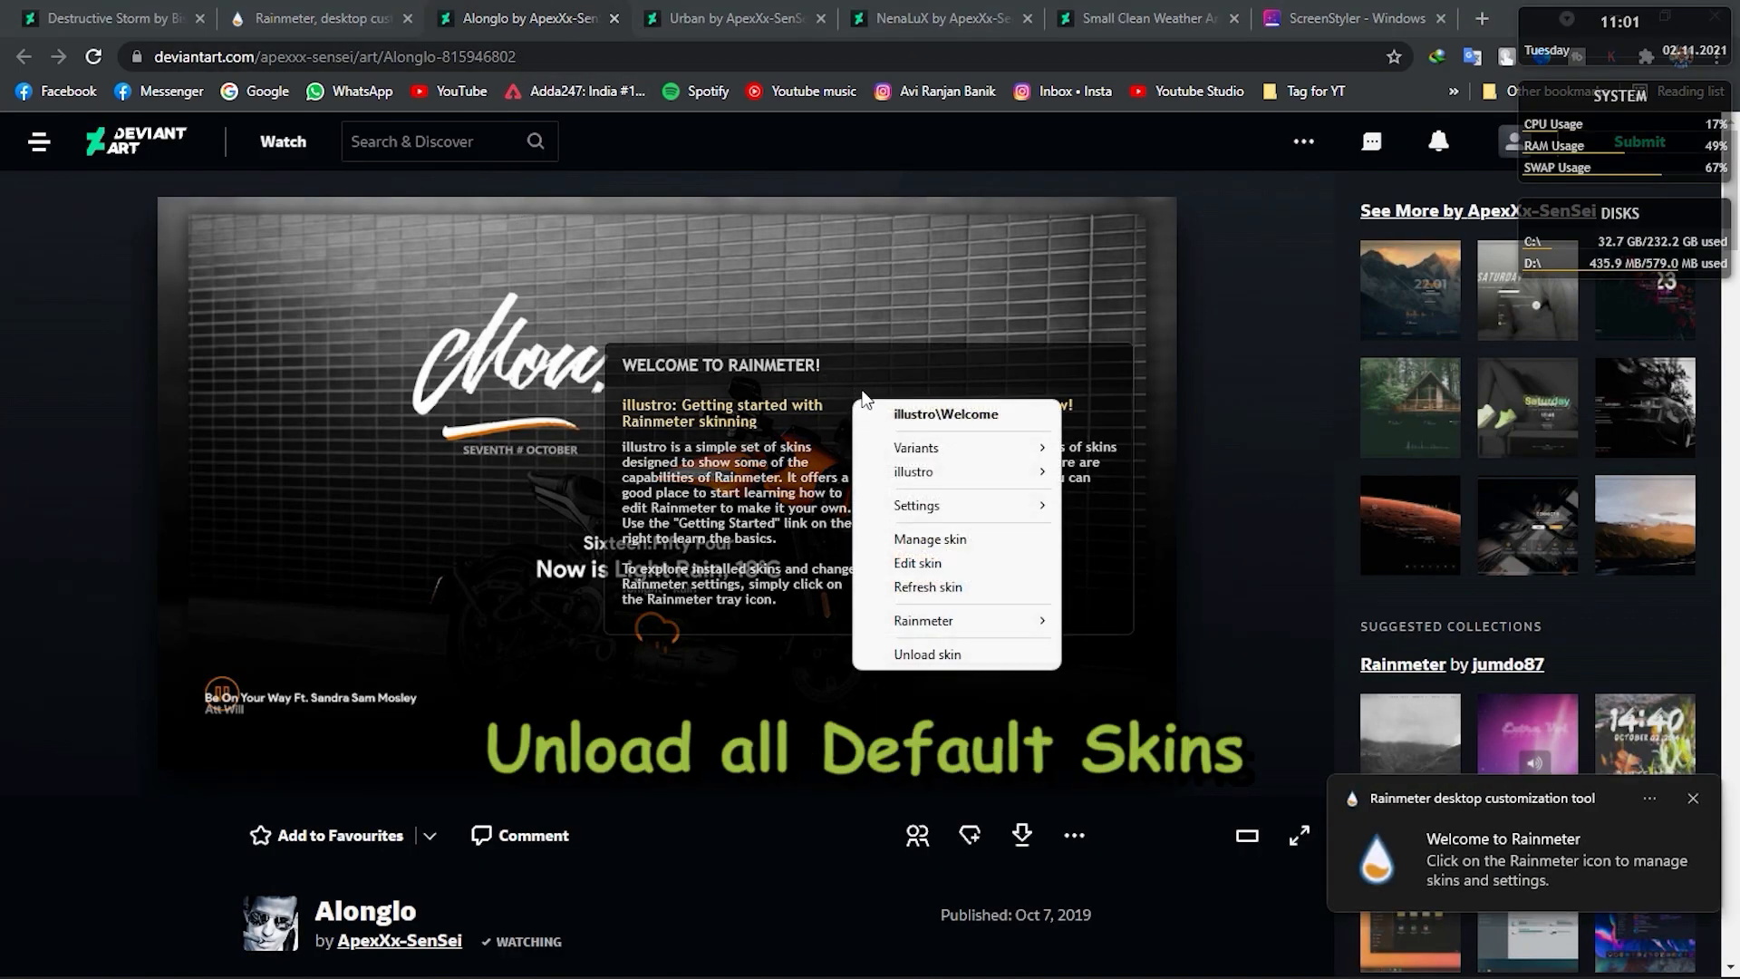
{"action": "left_click", "coordinate": [917, 654]}
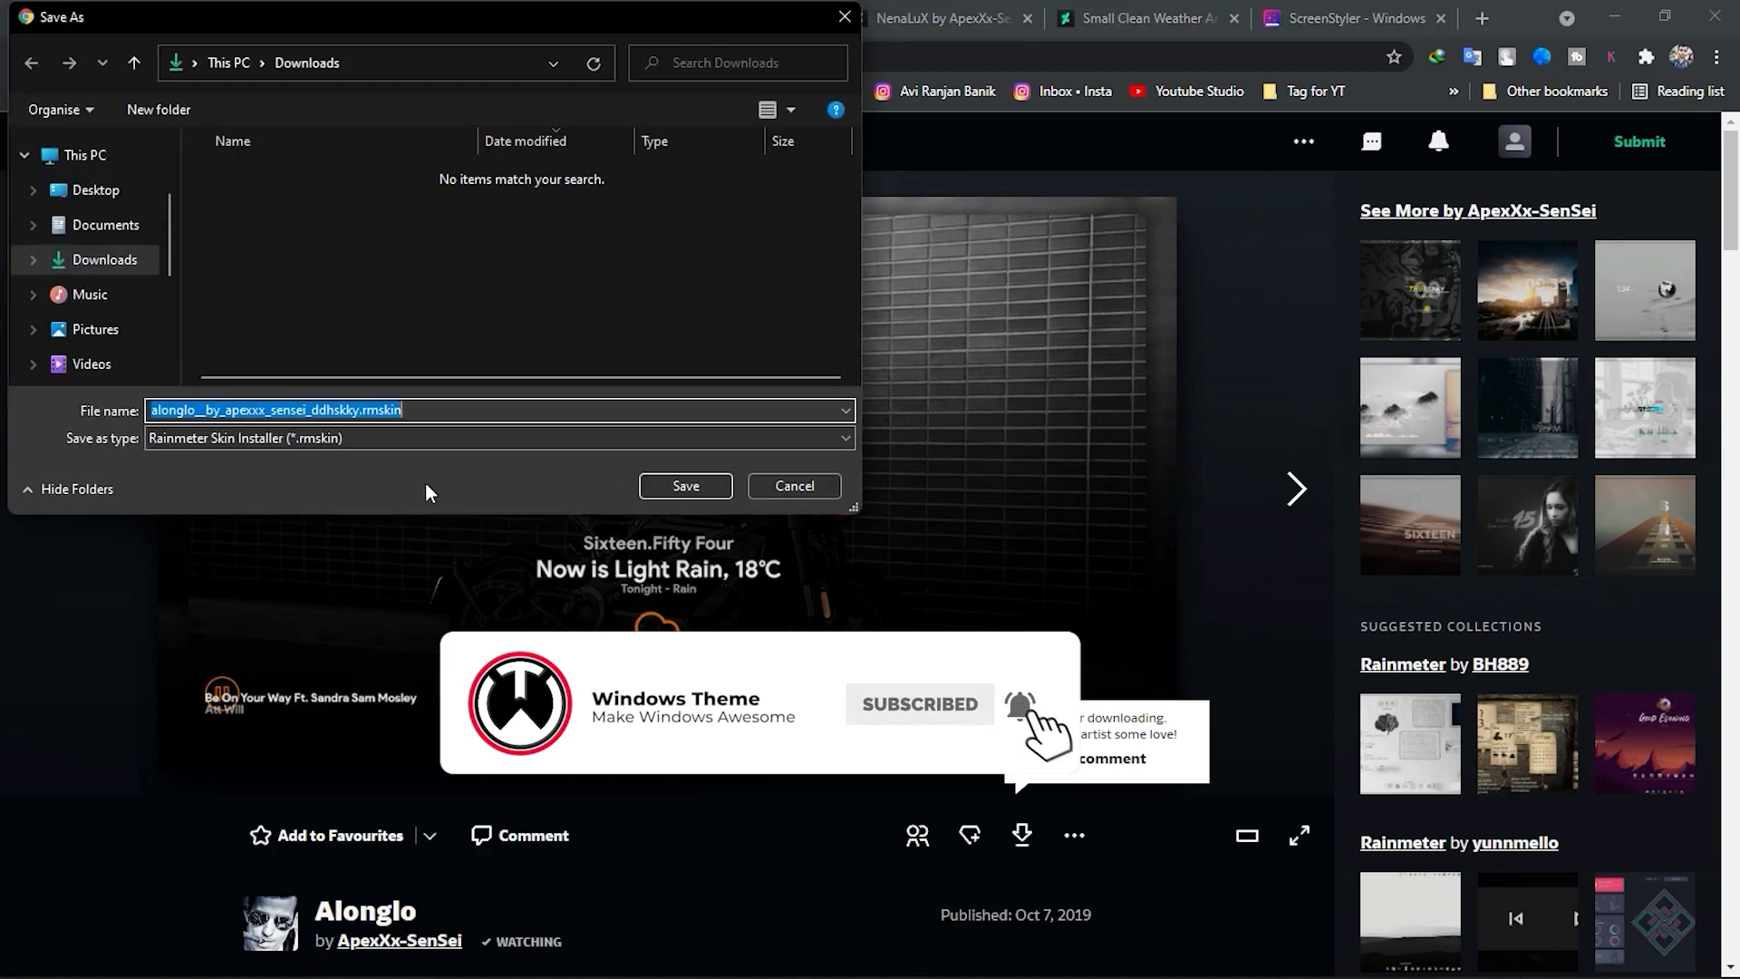
Download the Alonglo and Urban skin packages from DeviantArt into the Downloads folder.
{"action": "left_click", "coordinate": [673, 490]}
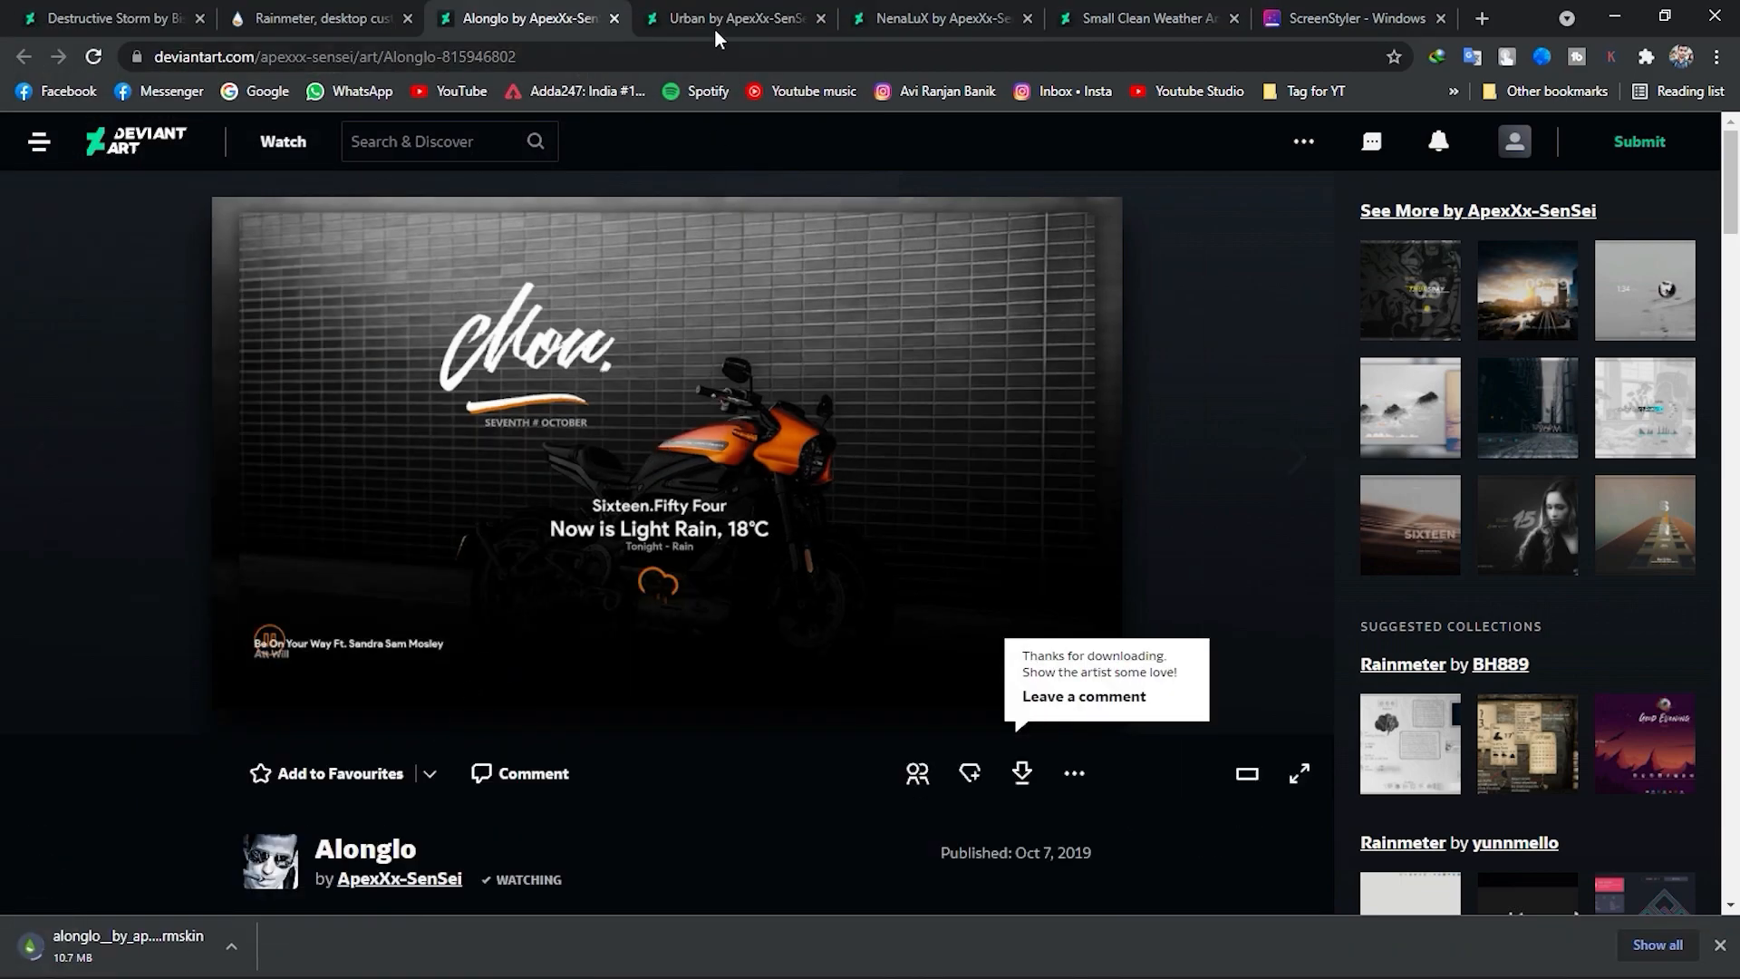
{"action": "left_click", "coordinate": [712, 24]}
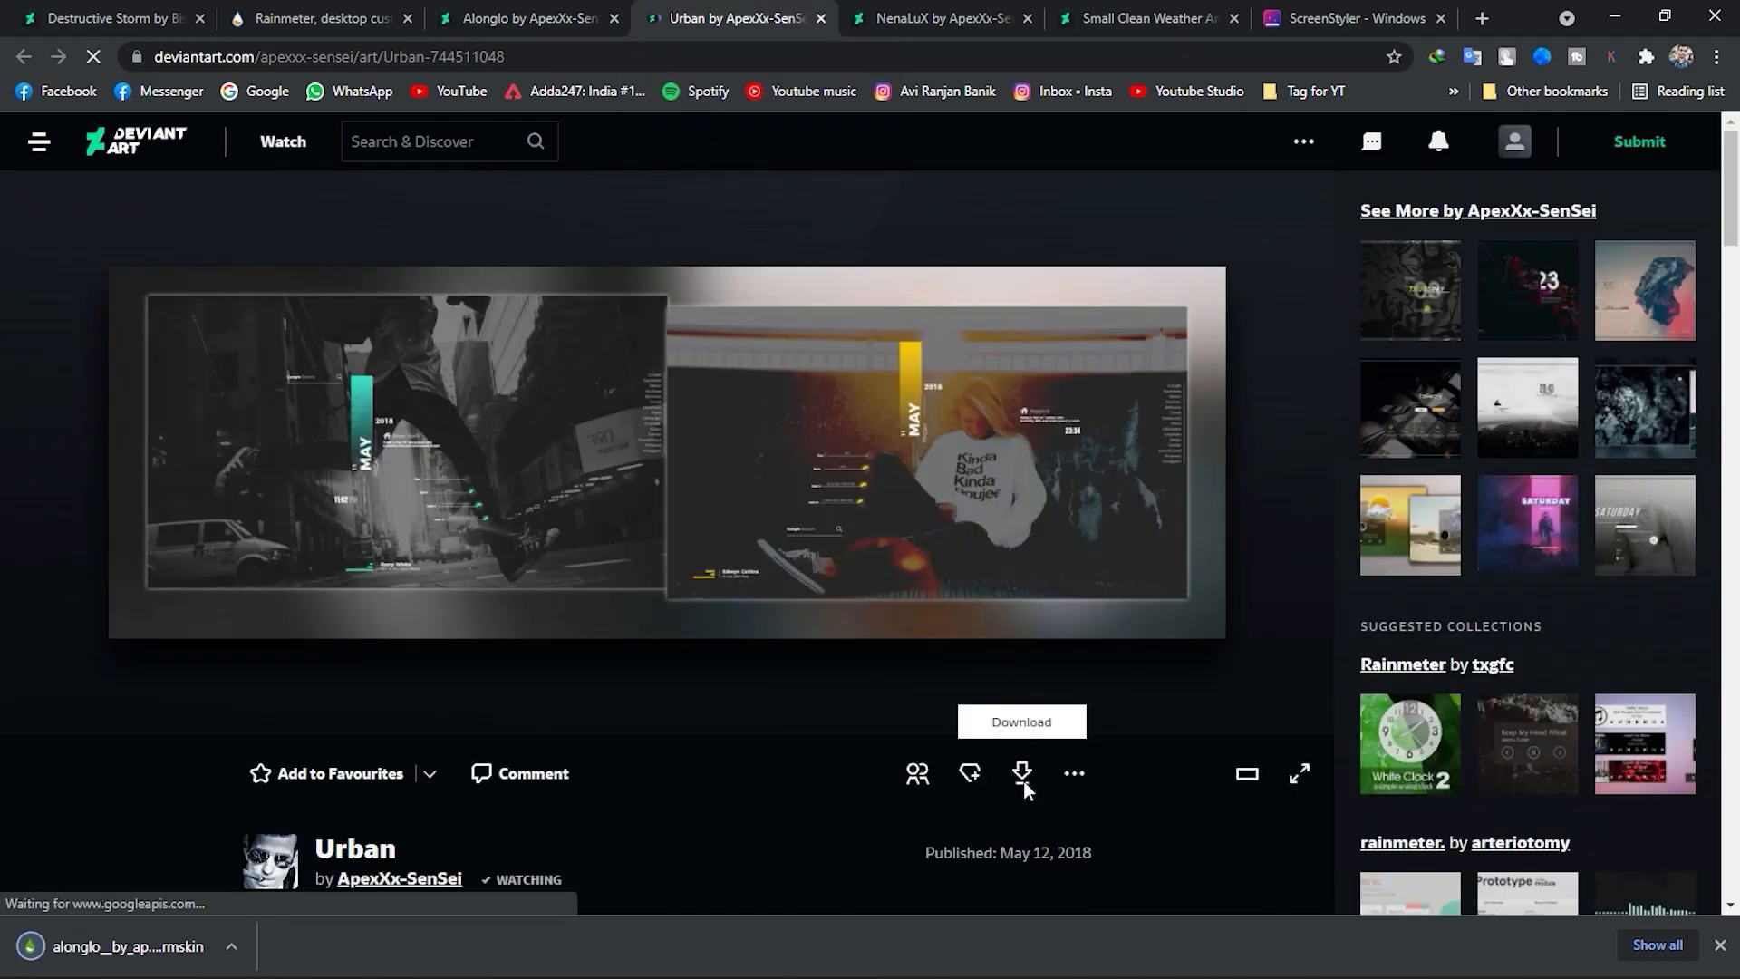
{"action": "left_click", "coordinate": [1026, 781]}
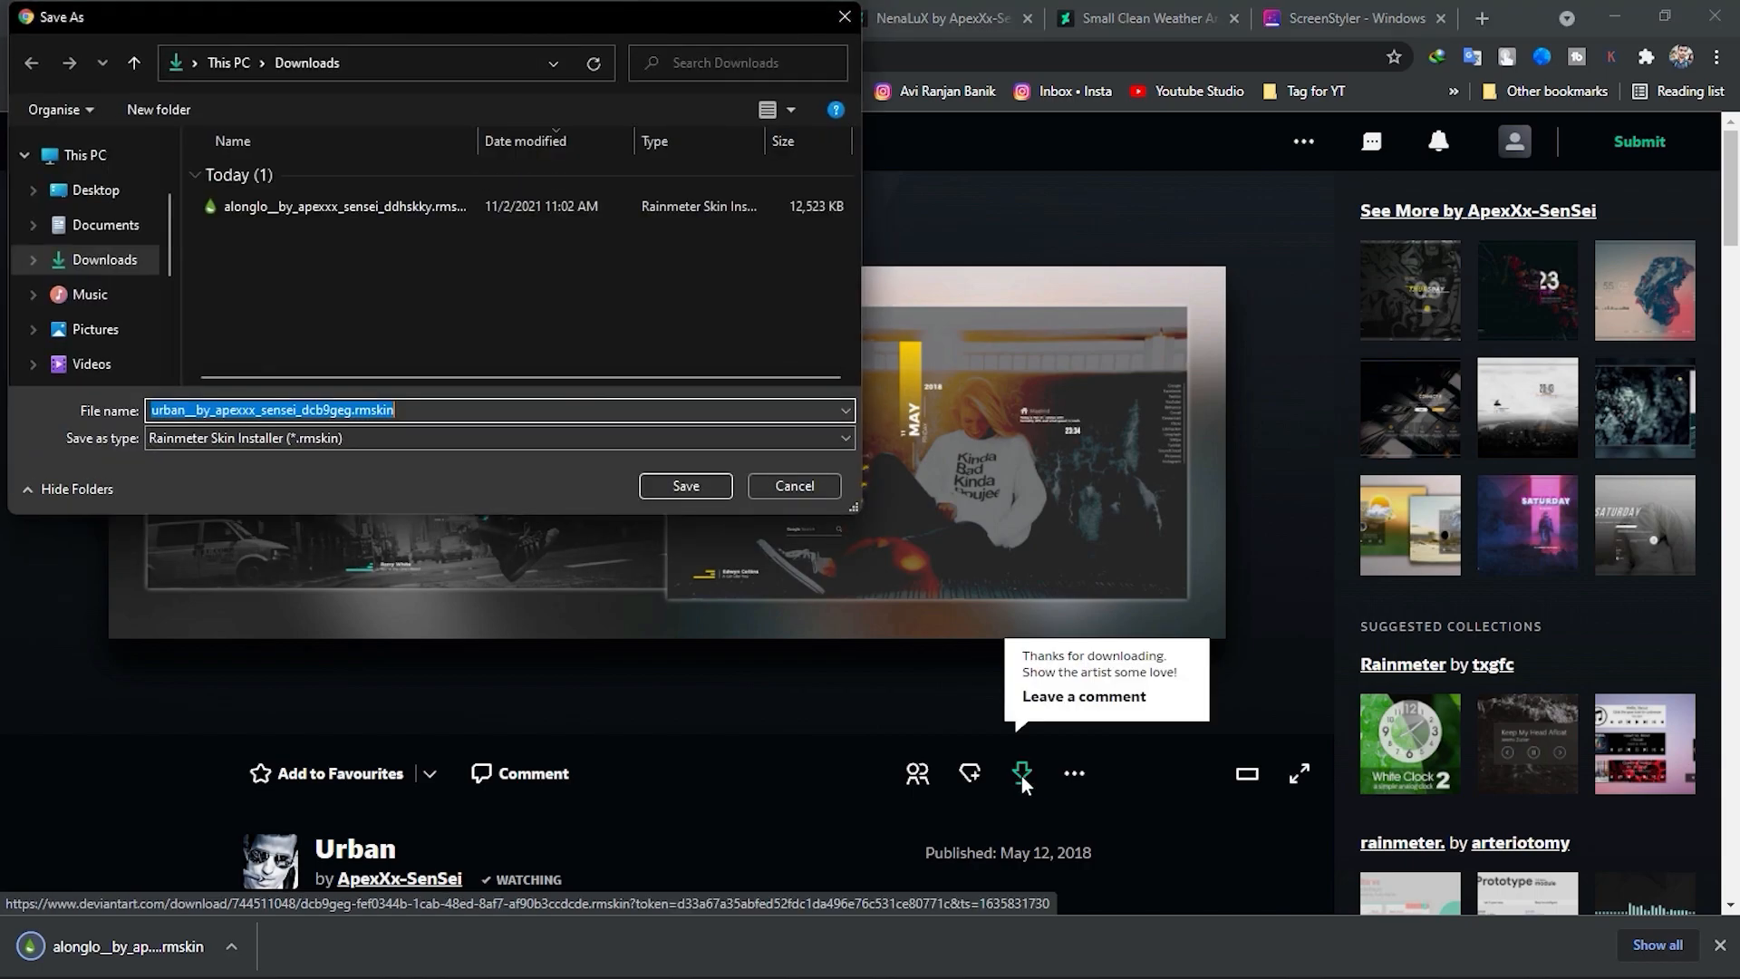
{"action": "left_click", "coordinate": [682, 484]}
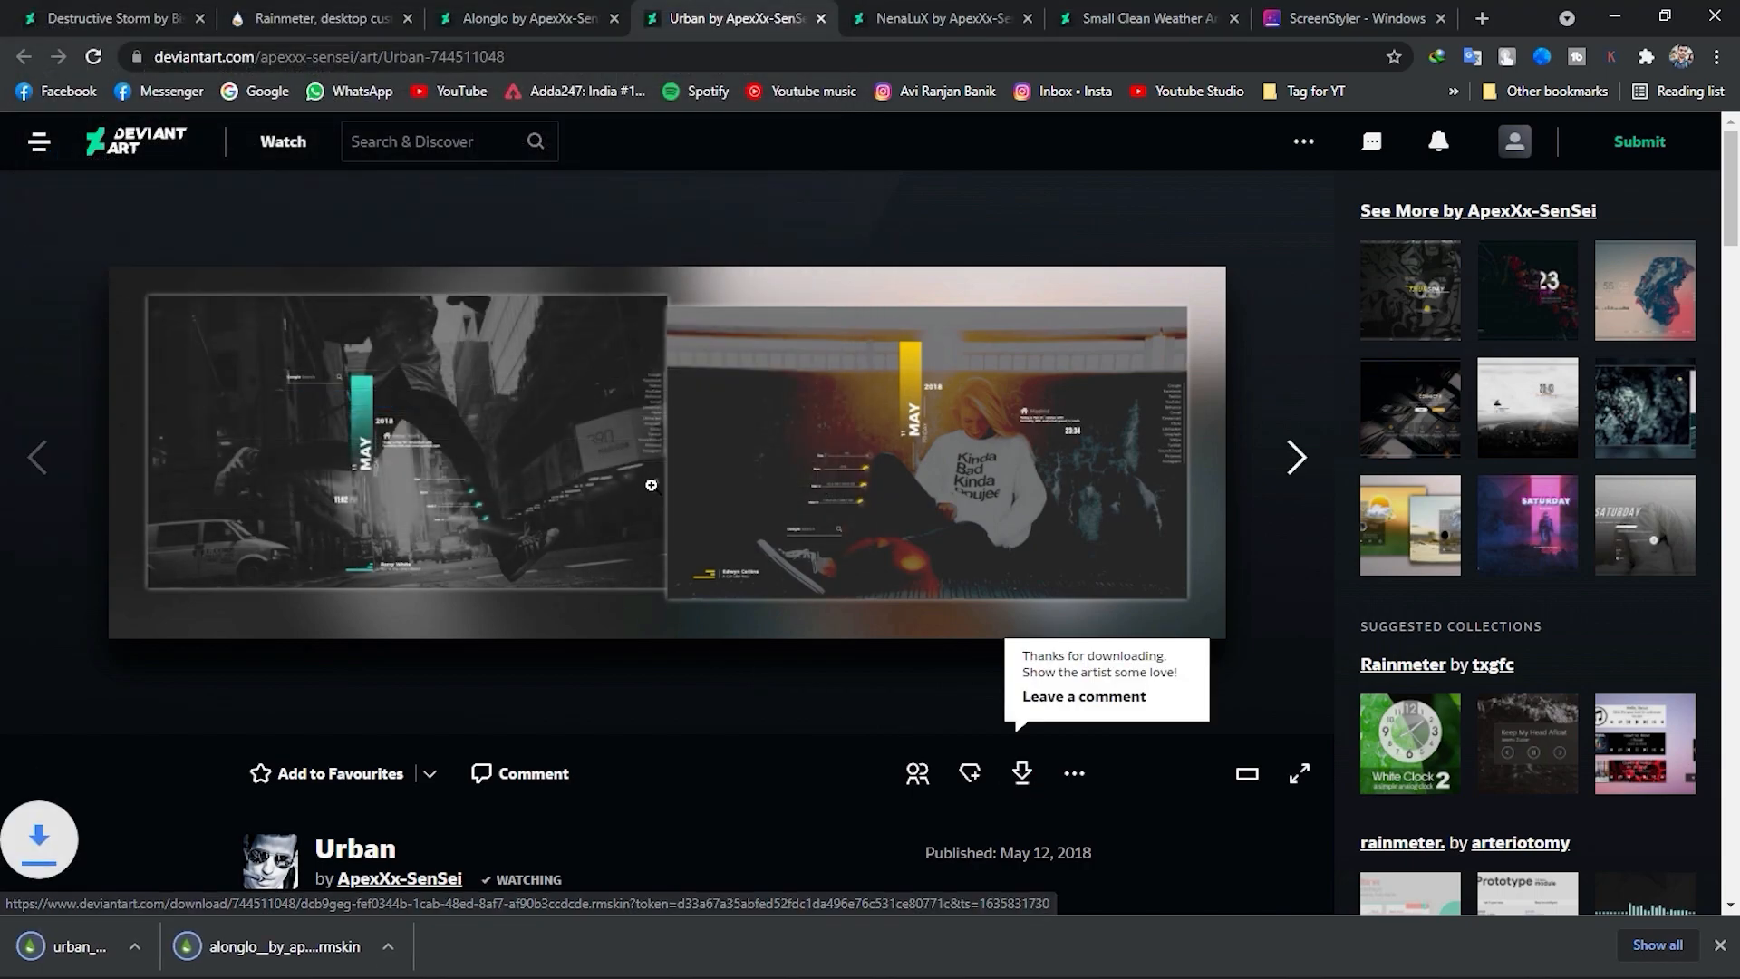
Download the NenaLuX and Small Clean Weather Animated skin packages from DeviantArt into the Downloads folder.
{"action": "left_click", "coordinate": [882, 22]}
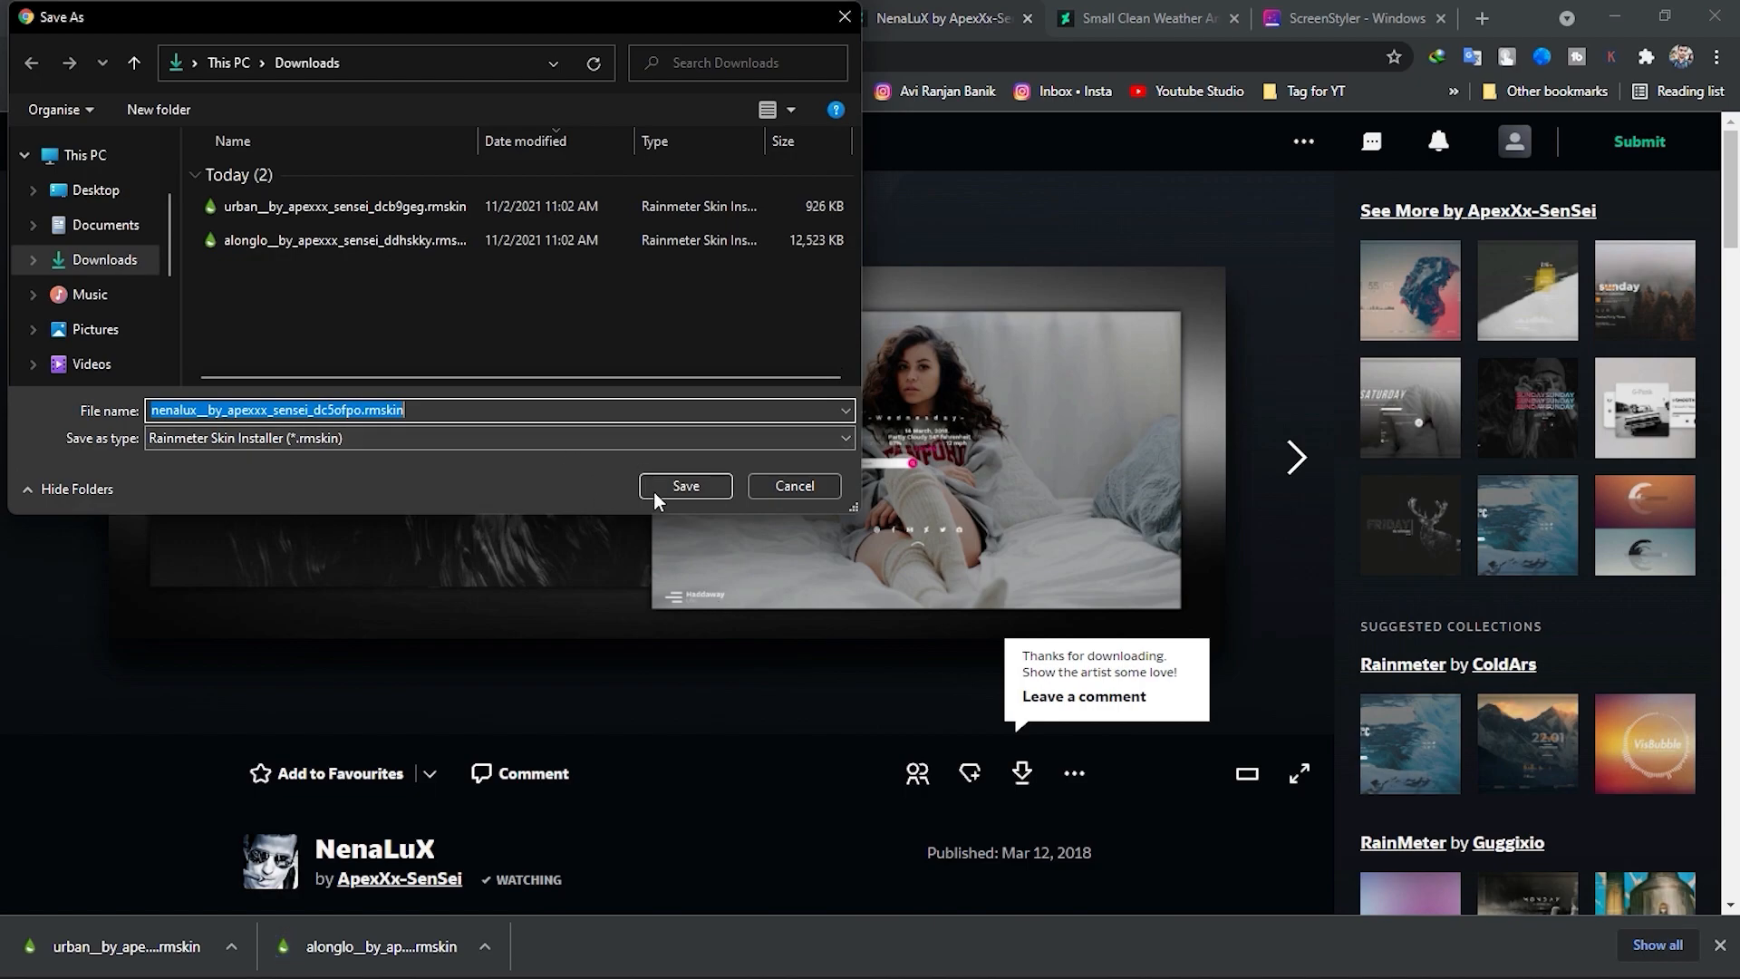
{"action": "left_click", "coordinate": [654, 489]}
{"action": "key", "text": "ctrl+Tab"}
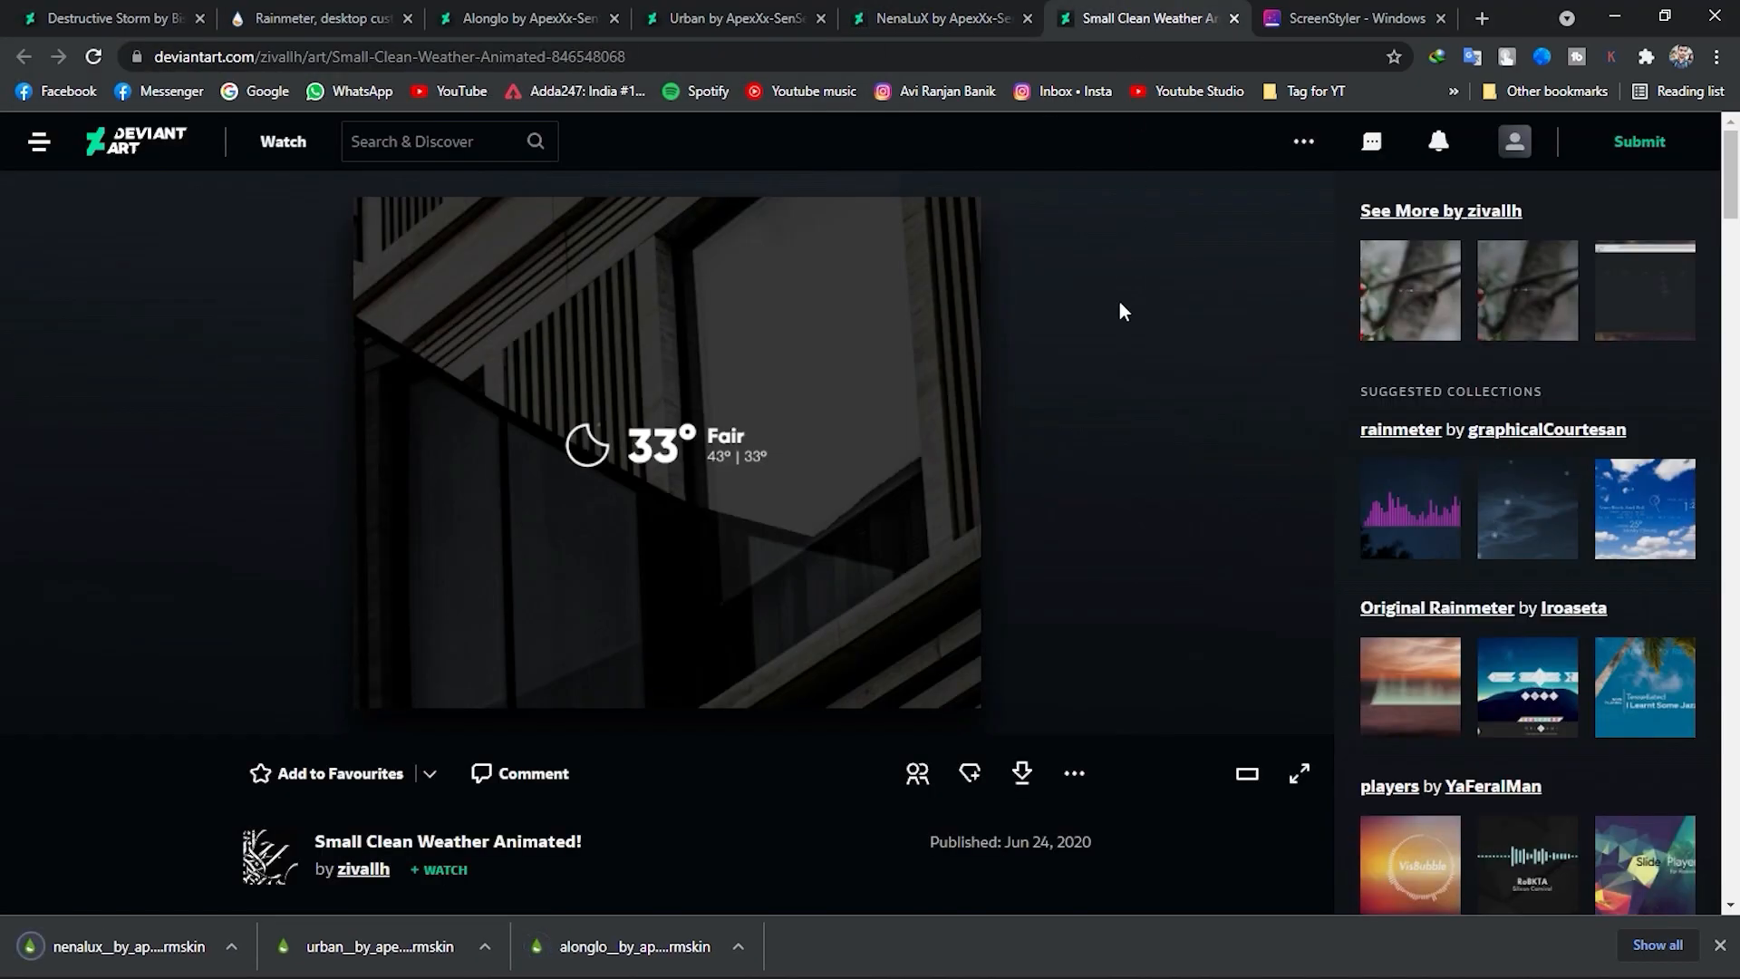
{"action": "left_click", "coordinate": [1024, 774]}
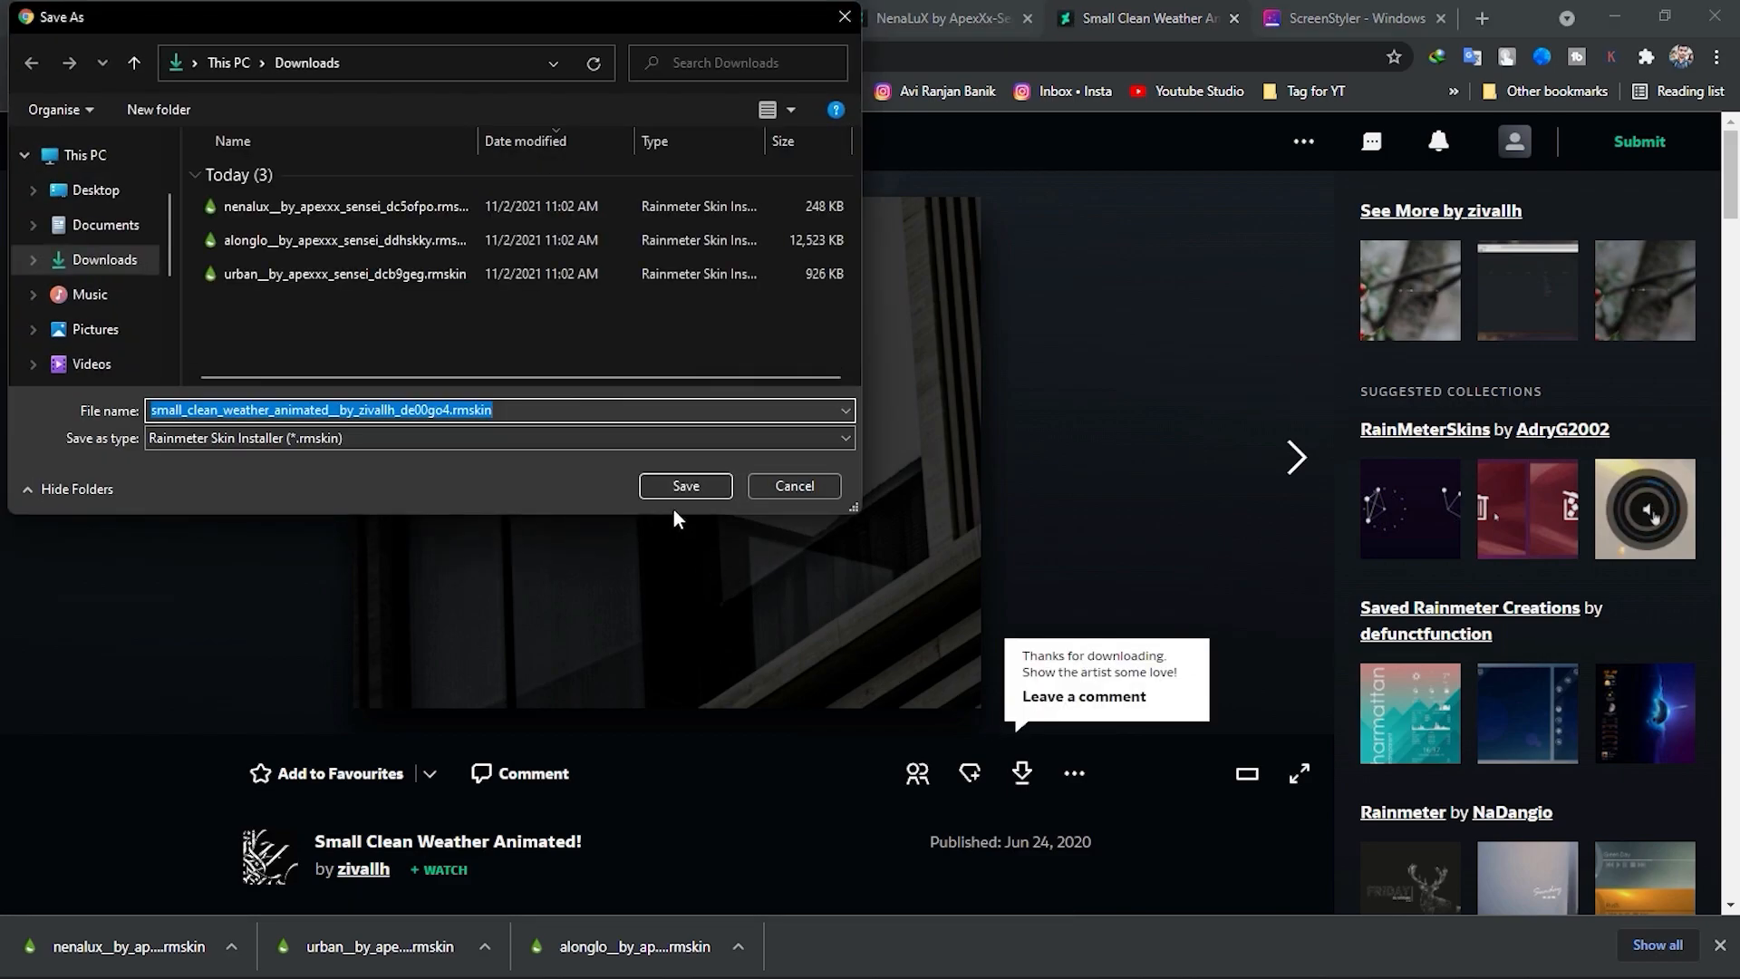
{"action": "left_click", "coordinate": [672, 488]}
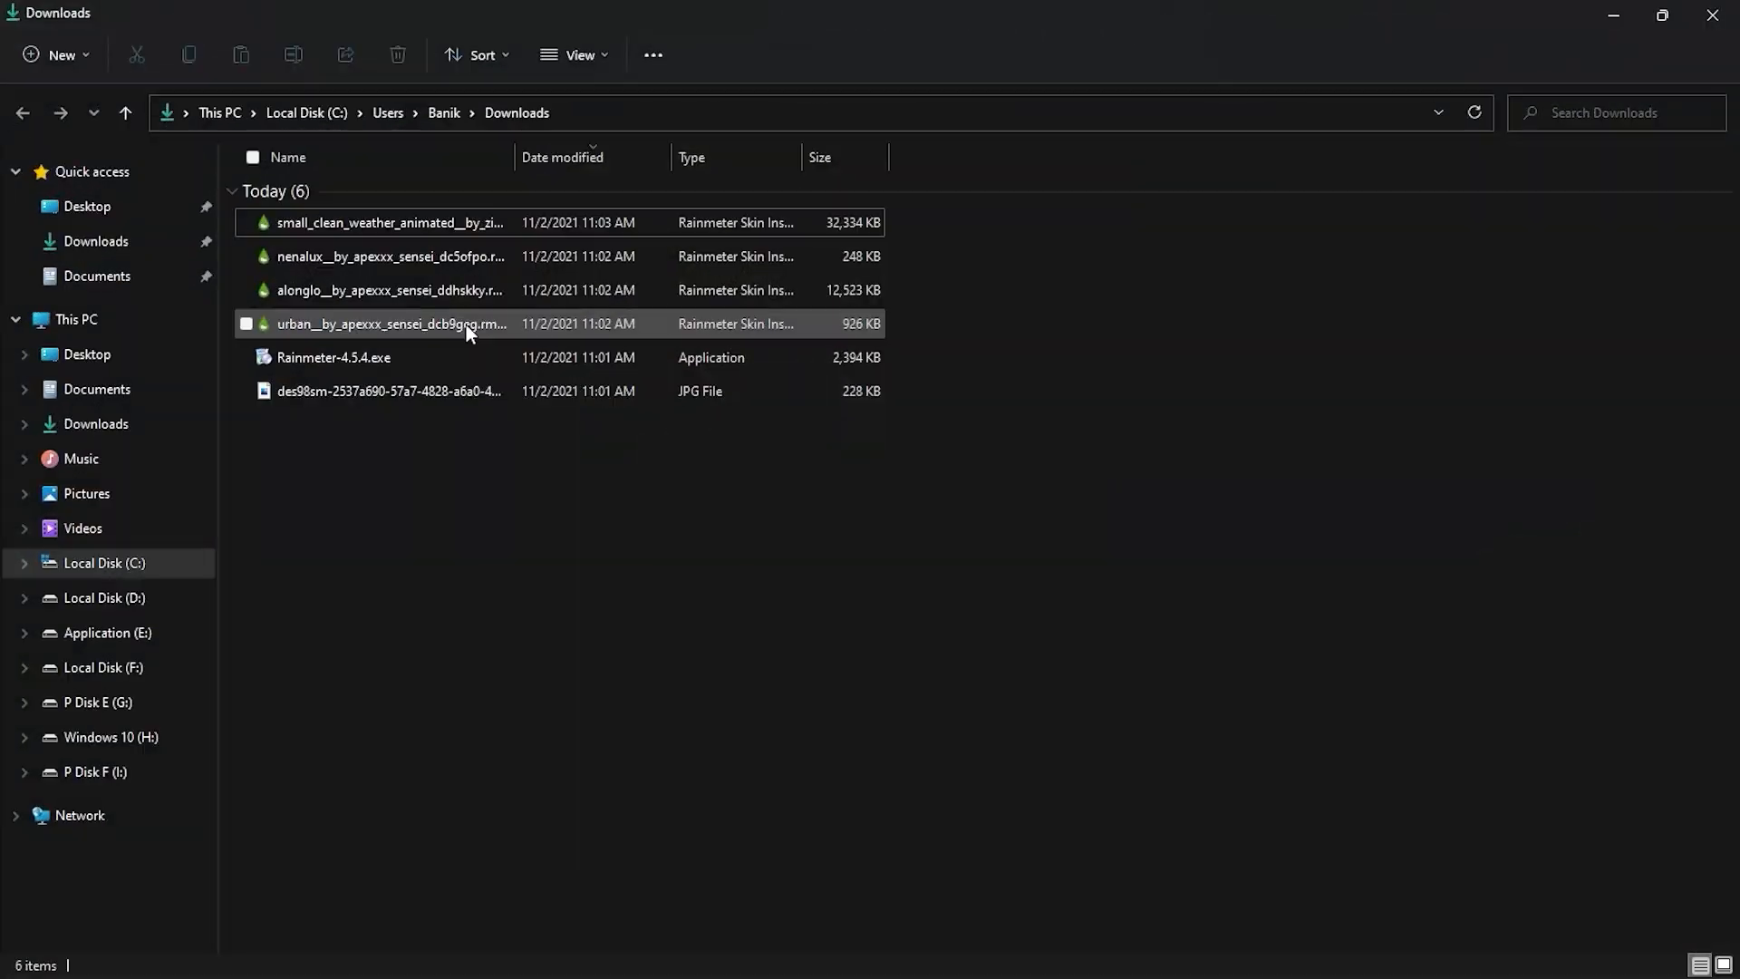
Install the downloaded Urban and Alonglo skin packages with Apply included layout turned off.
{"action": "double_click", "coordinate": [466, 324]}
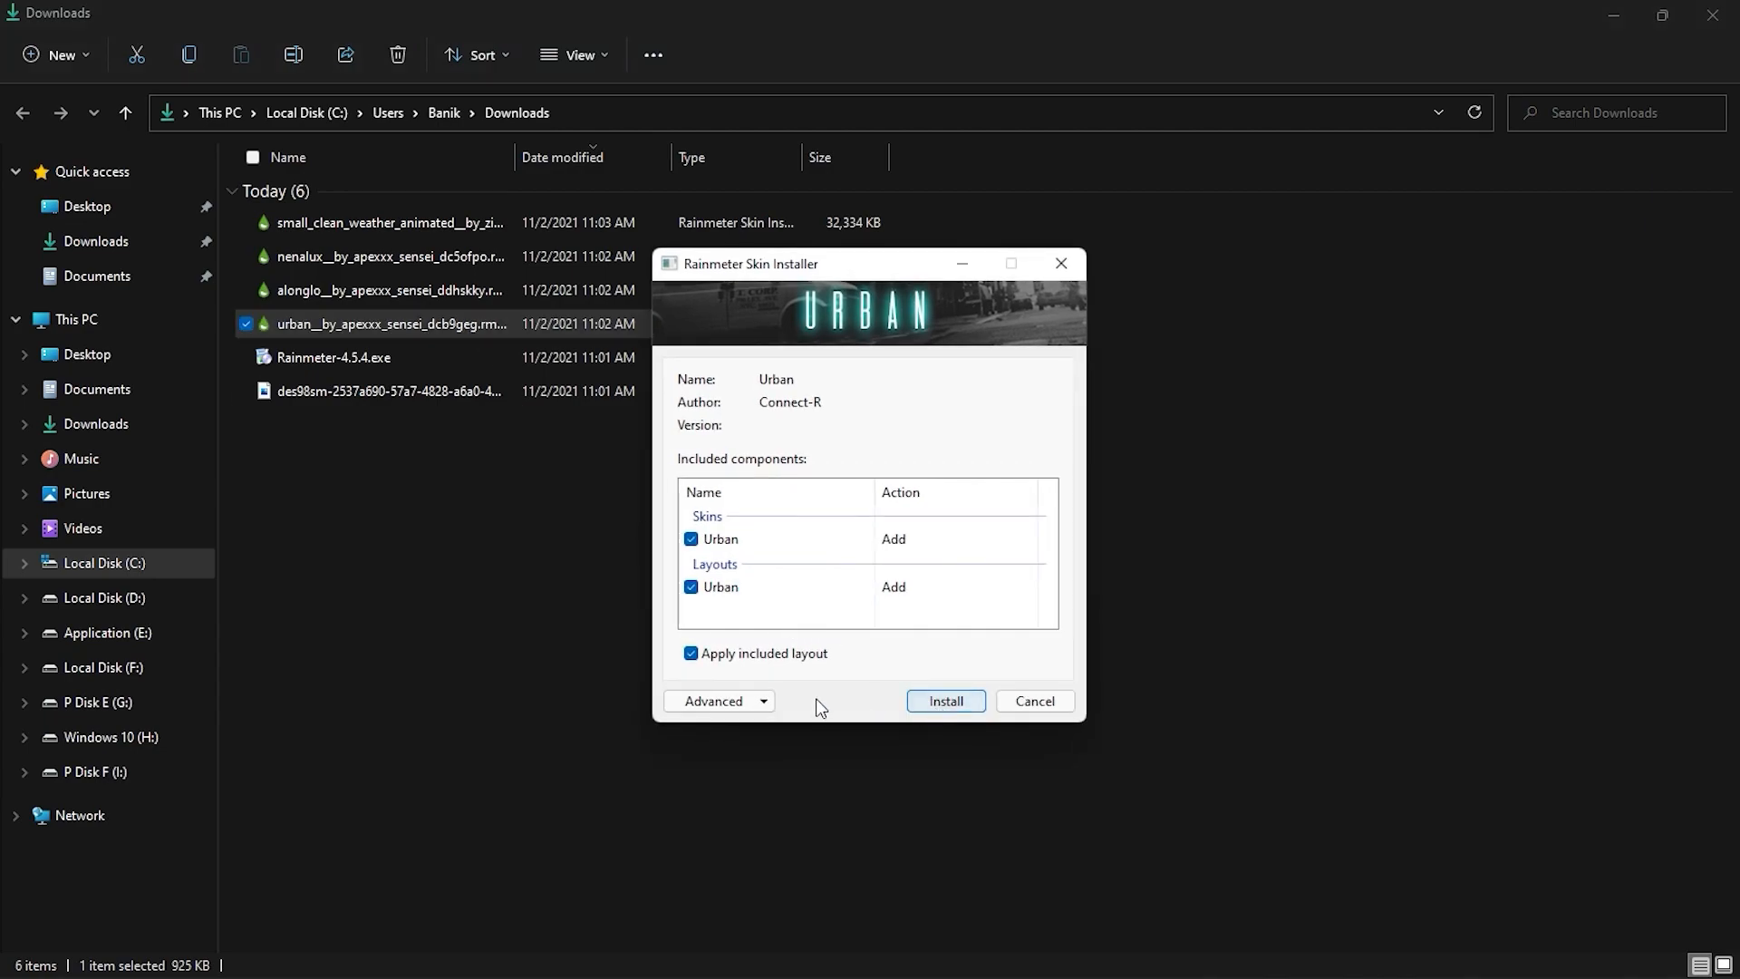
{"action": "left_click", "coordinate": [787, 654]}
{"action": "left_click", "coordinate": [911, 703]}
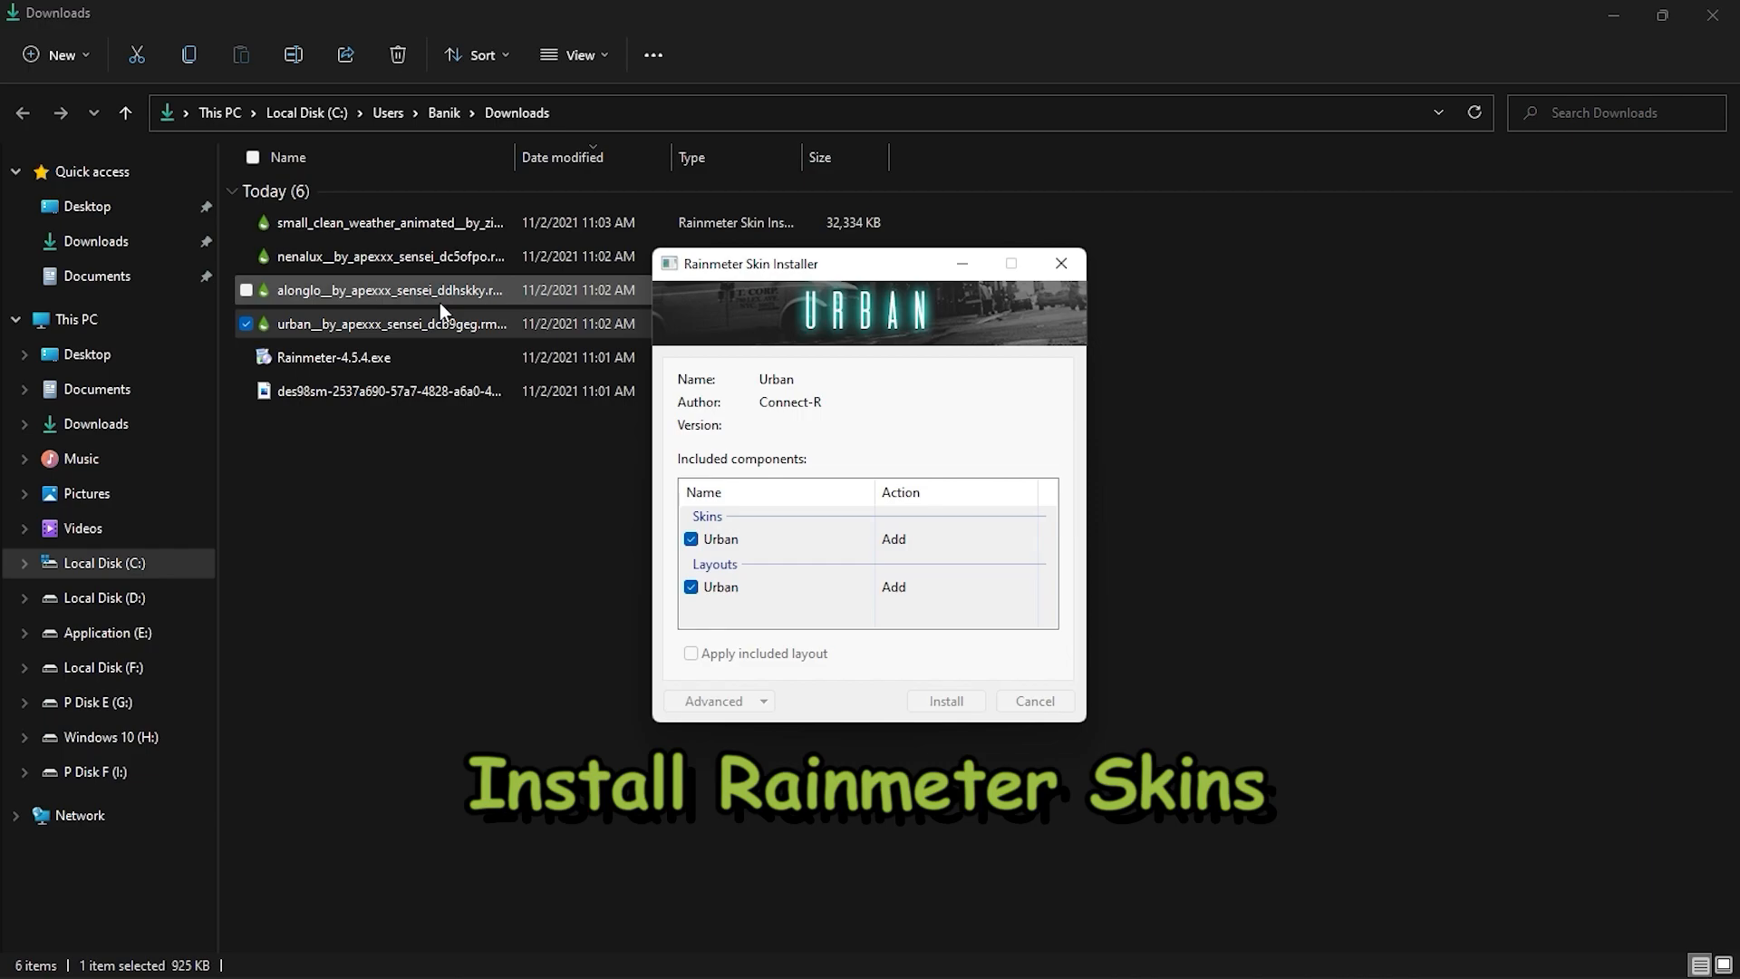
{"action": "left_click", "coordinate": [410, 295]}
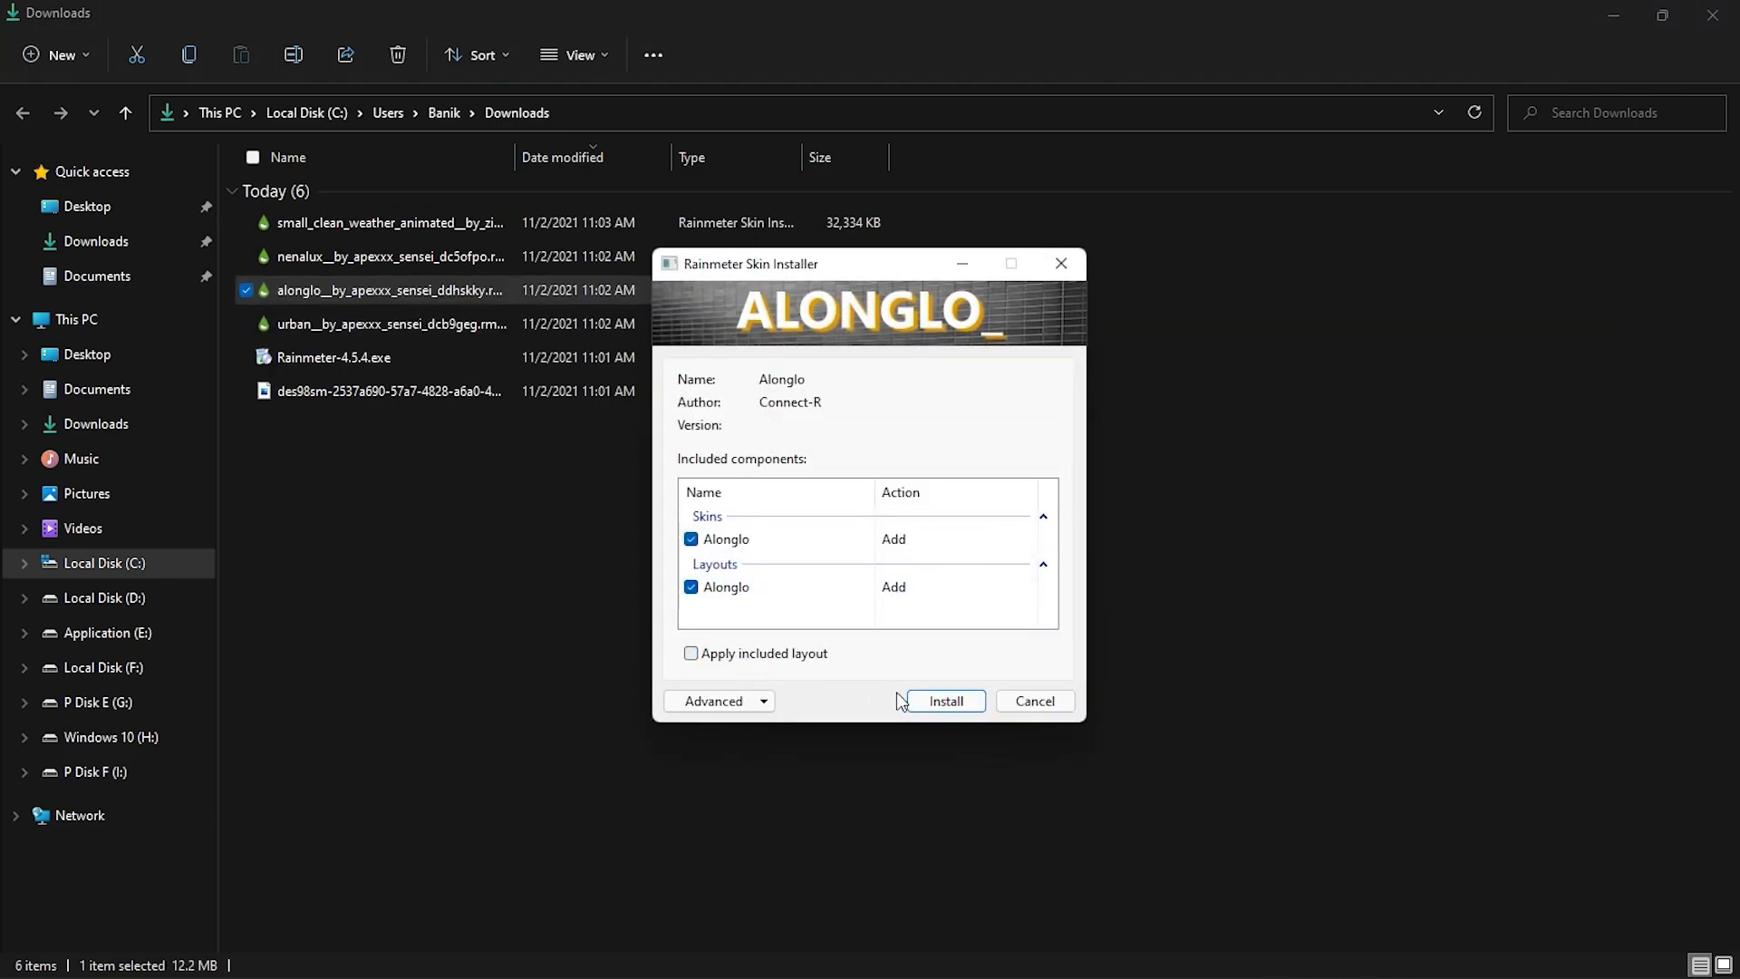
{"action": "left_click", "coordinate": [931, 706]}
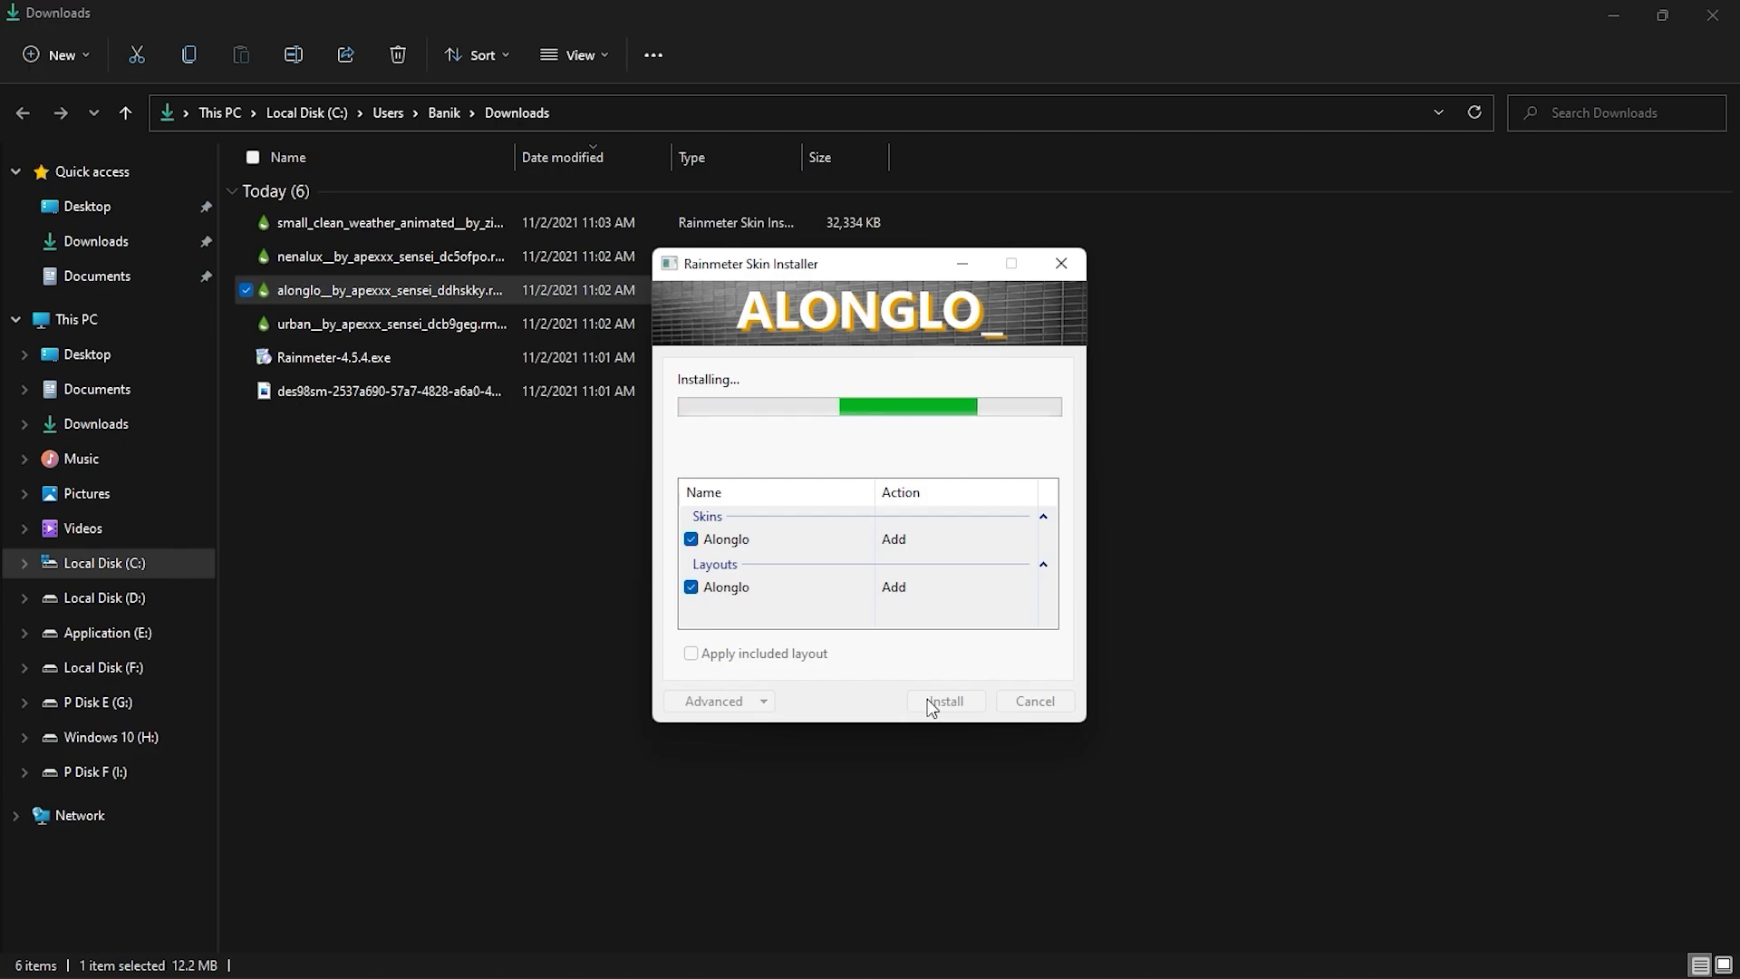
Install the downloaded NenaLuX and Small Clean Weather skin packages.
{"action": "double_click", "coordinate": [386, 257]}
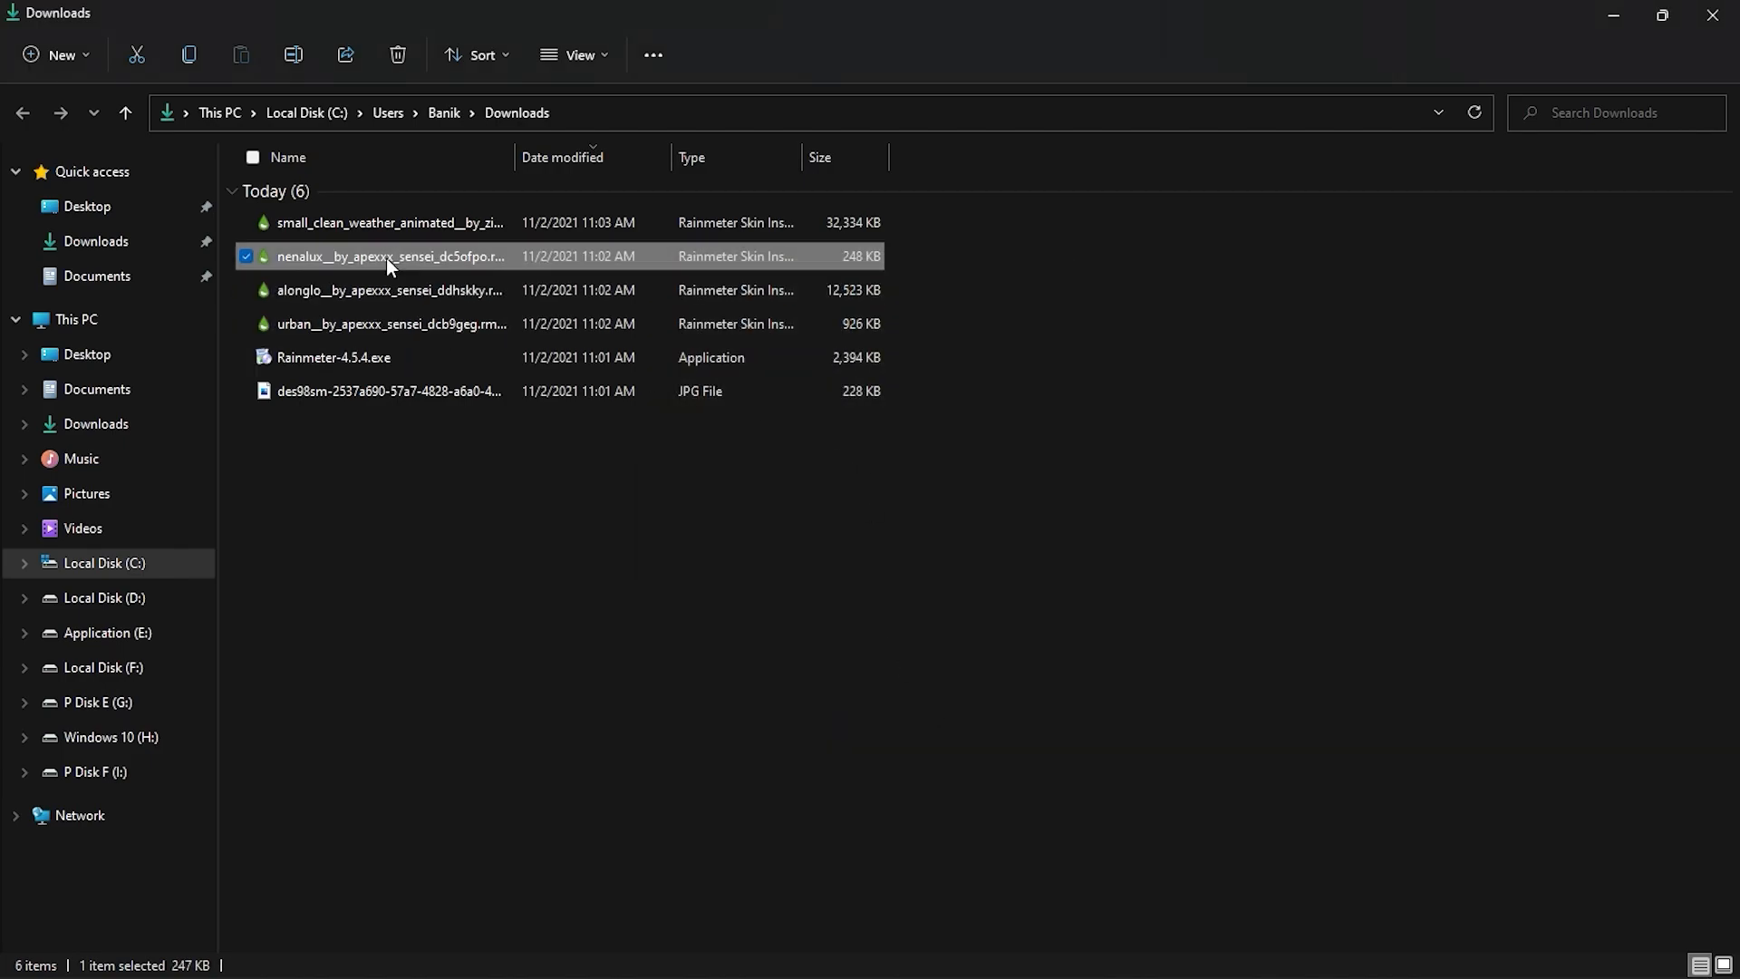
{"action": "left_click", "coordinate": [943, 705]}
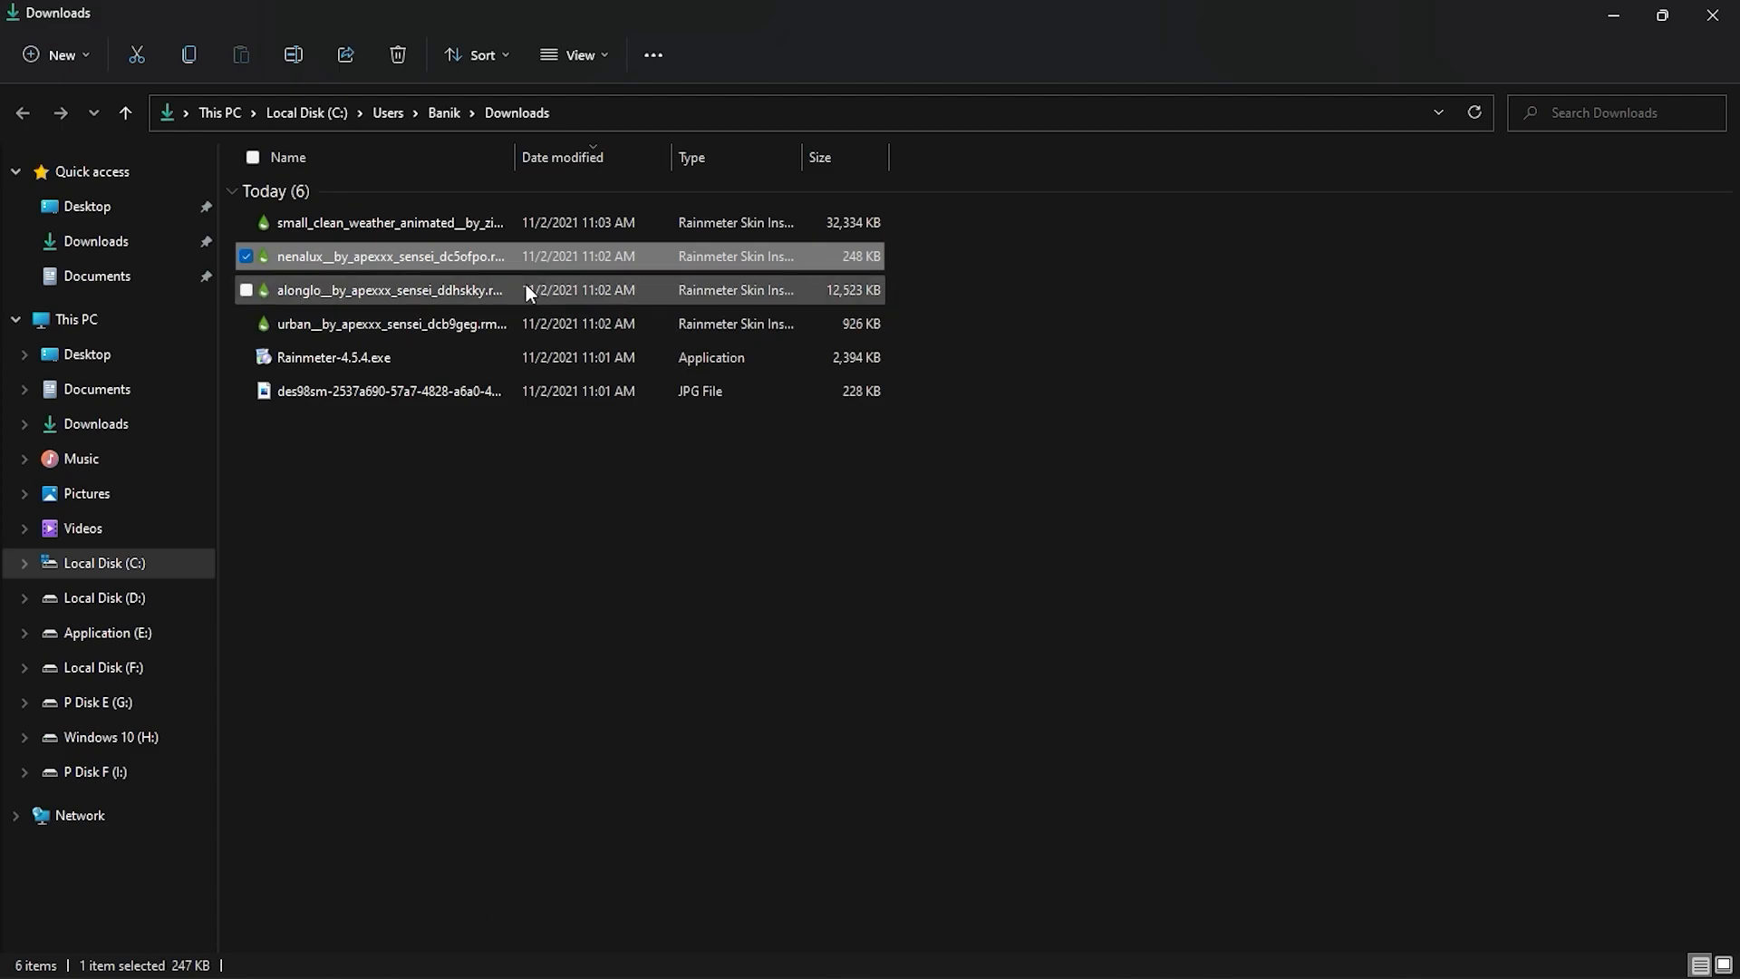
{"action": "left_click", "coordinate": [424, 223]}
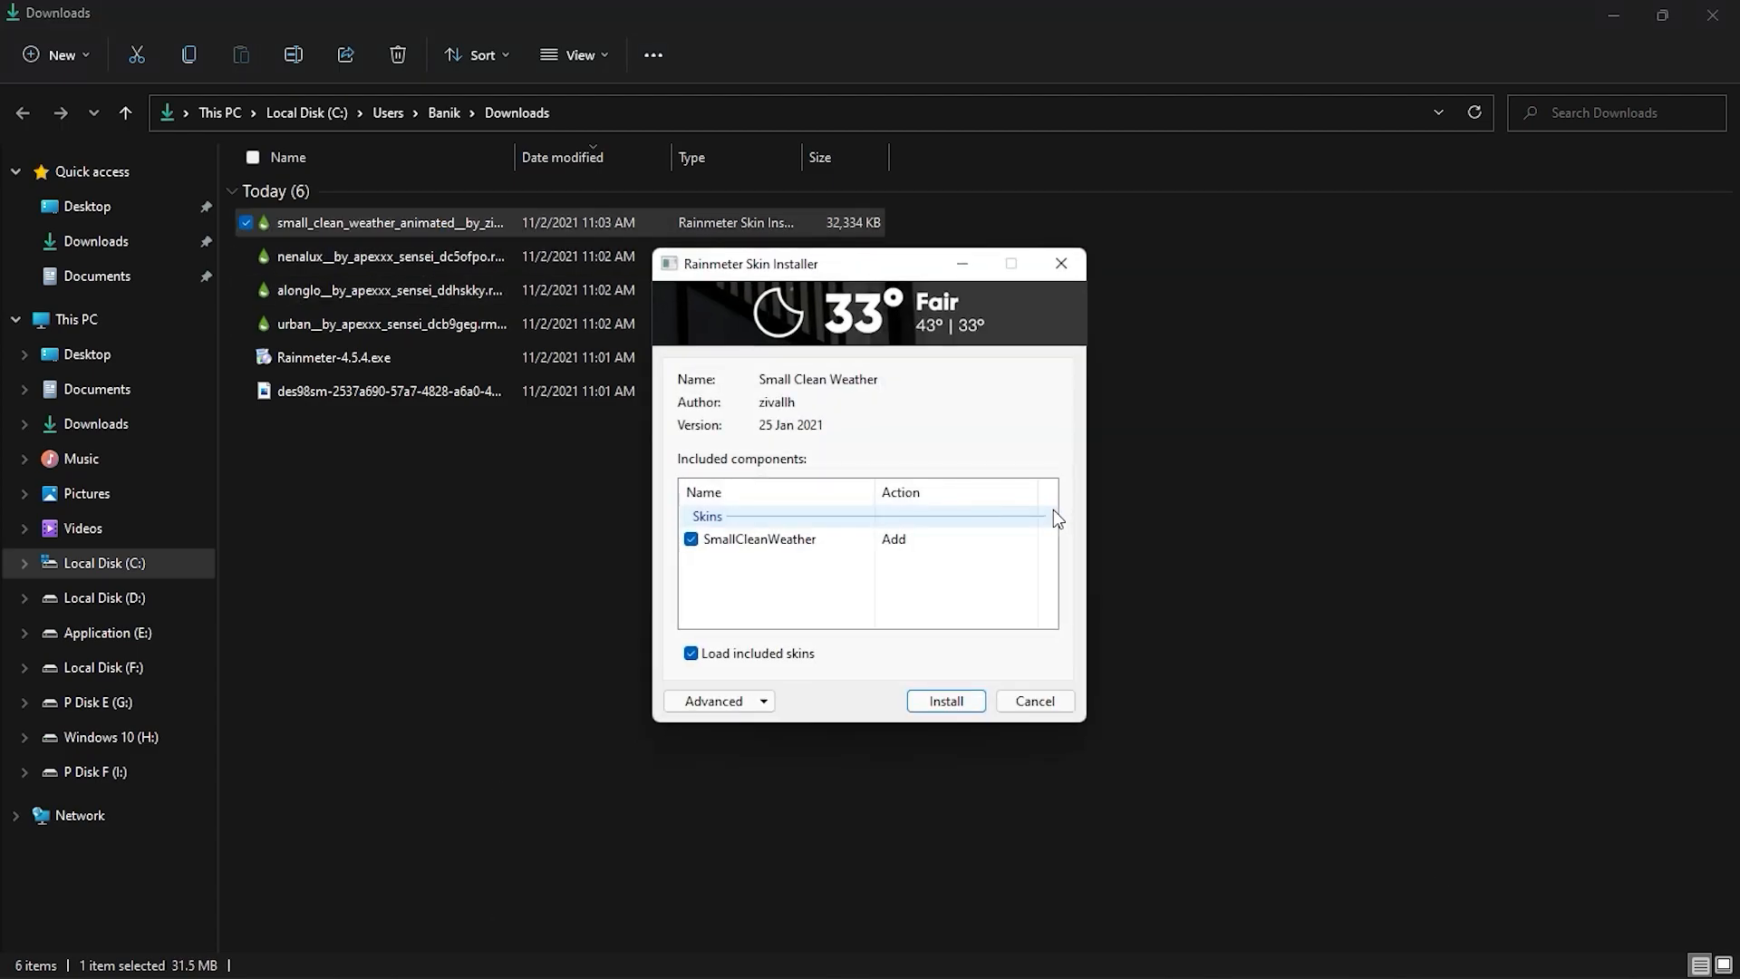
{"action": "left_click", "coordinate": [916, 704]}
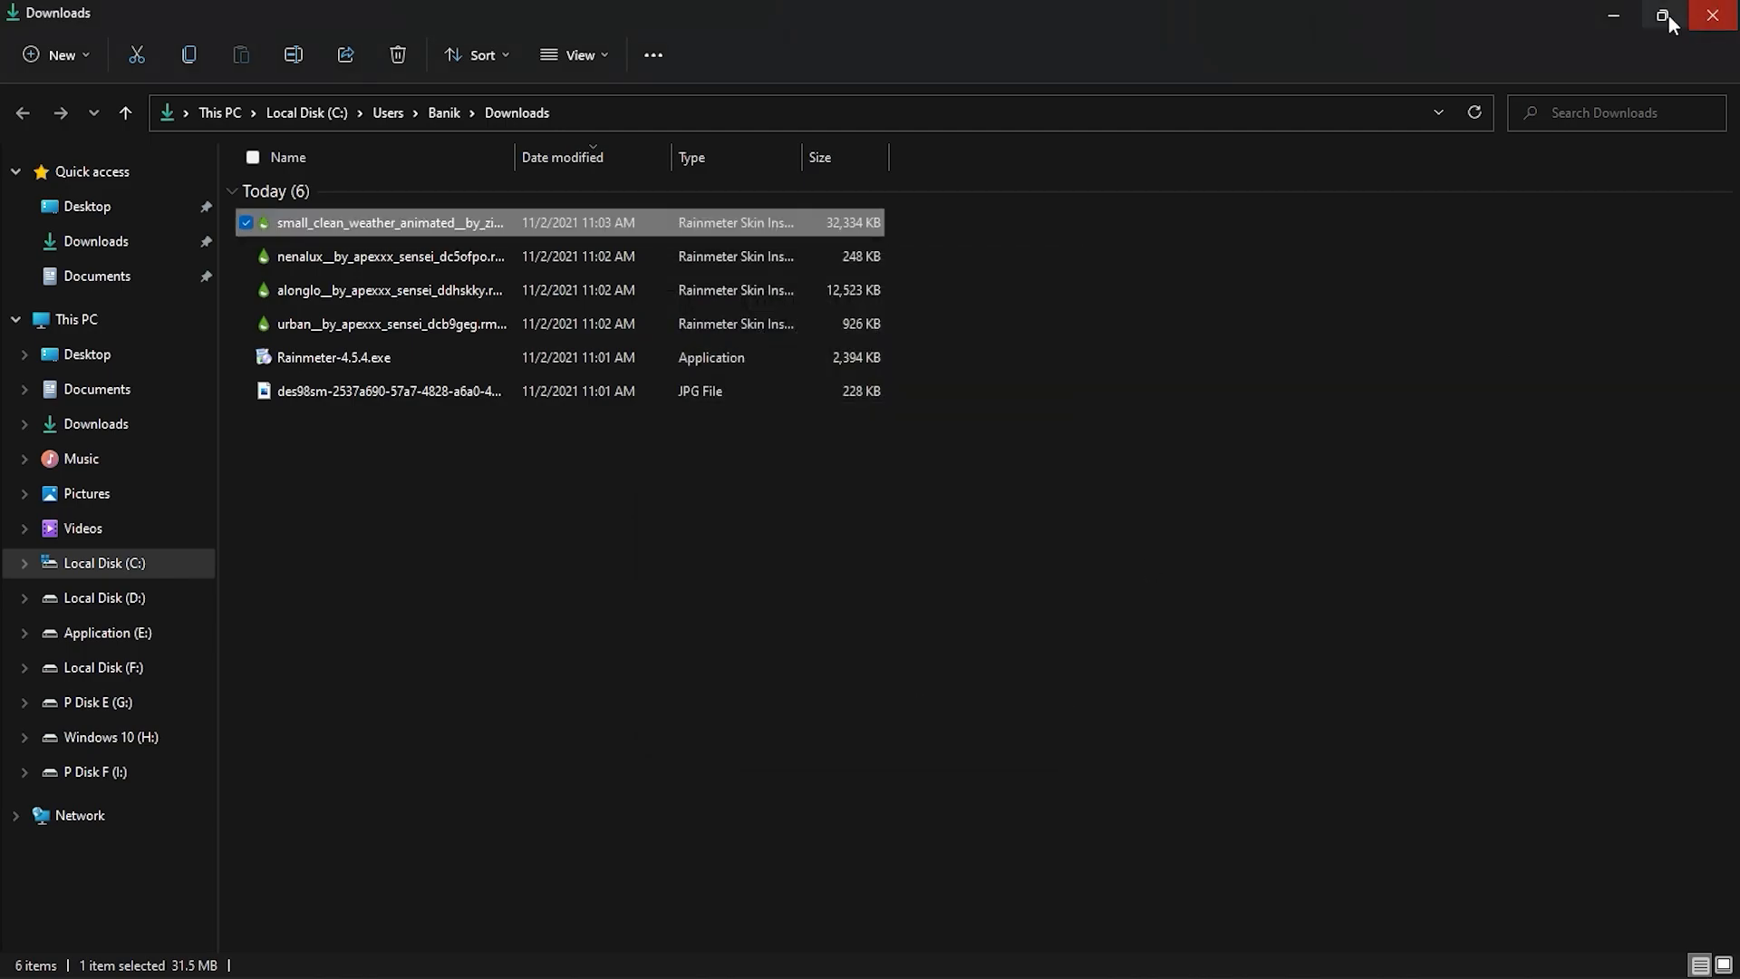
Minimize the Downloads window, open Rainmeter's skin manager, and refresh all skins.
{"action": "left_click", "coordinate": [1615, 16]}
{"action": "left_click", "coordinate": [1441, 939]}
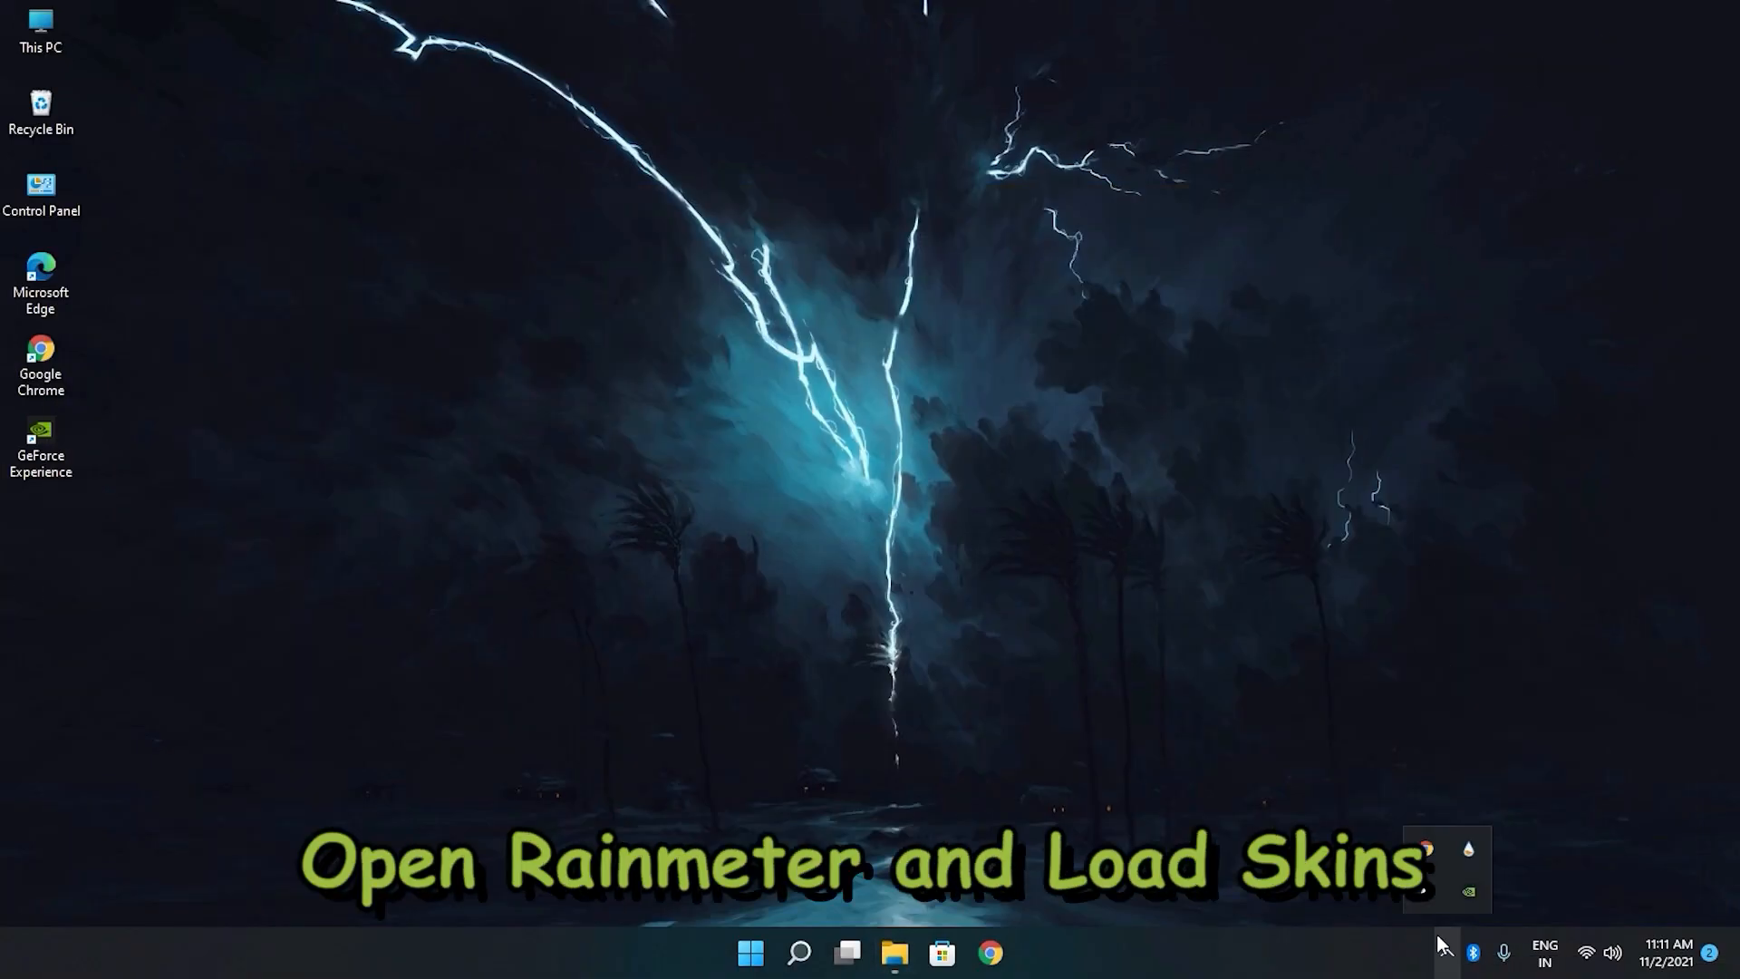
{"action": "left_click", "coordinate": [1464, 852]}
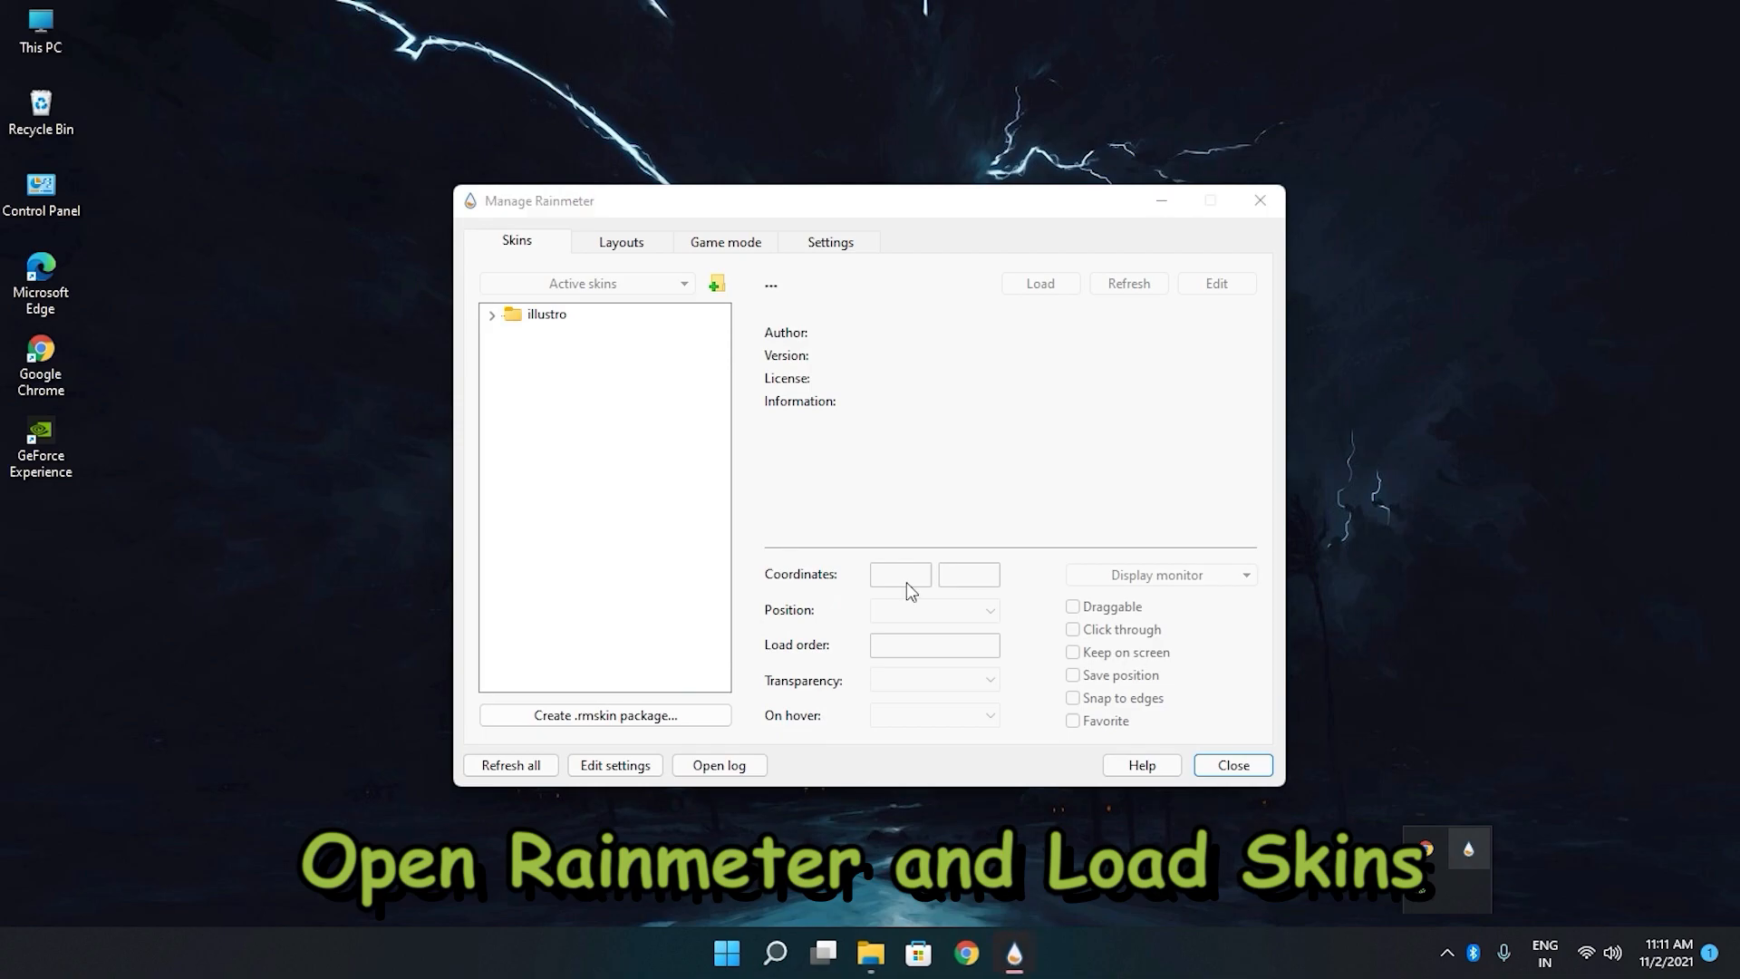
{"action": "left_click", "coordinate": [530, 764]}
Load the SmallCleanWeather High Low skin, move it beside the desktop icons, and collapse its folder.
{"action": "left_click", "coordinate": [491, 373]}
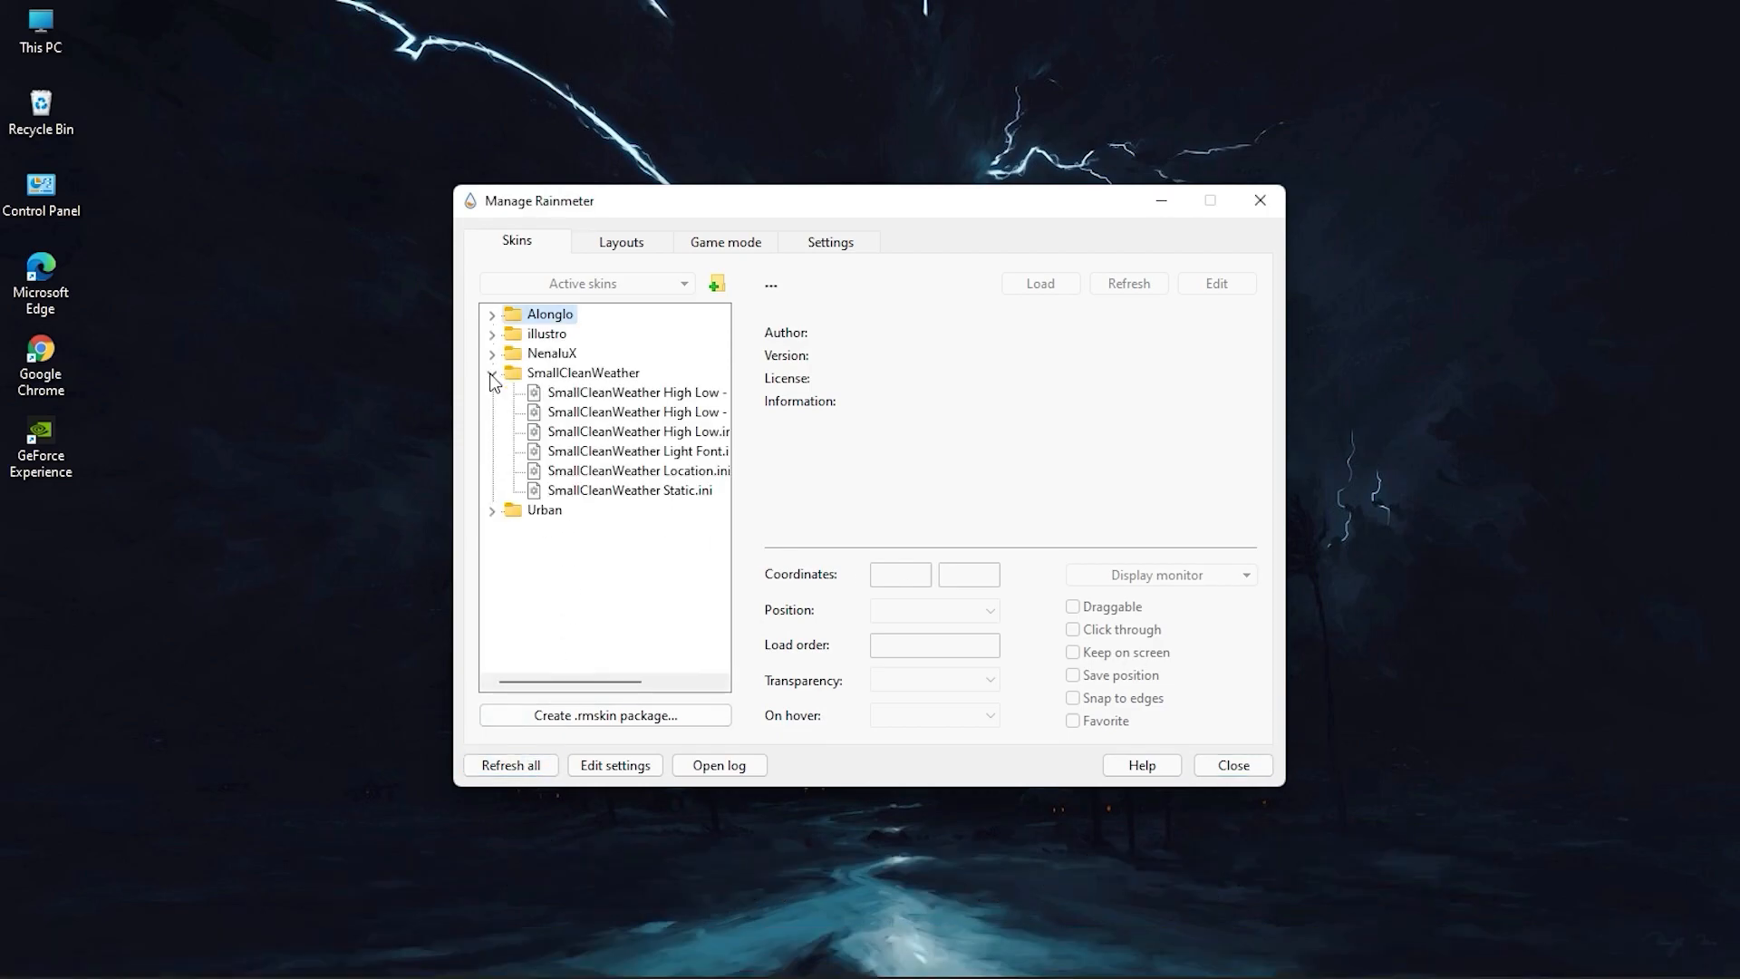
{"action": "double_click", "coordinate": [625, 431]}
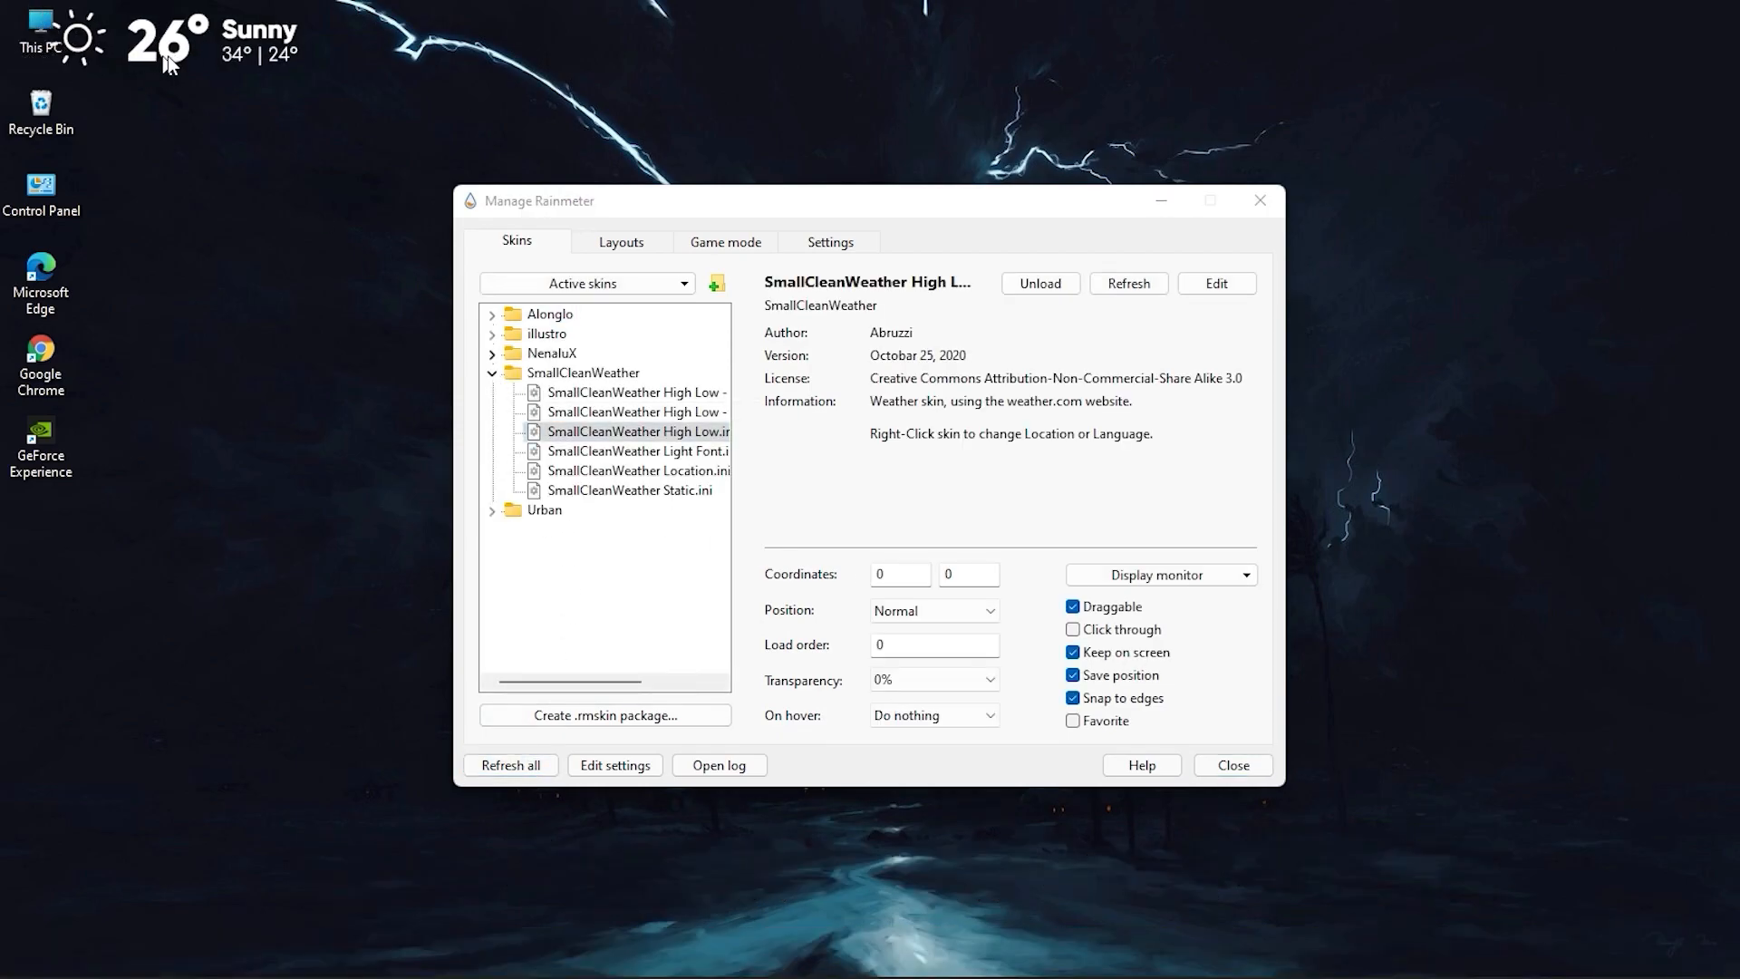
{"action": "left_click", "coordinate": [492, 374]}
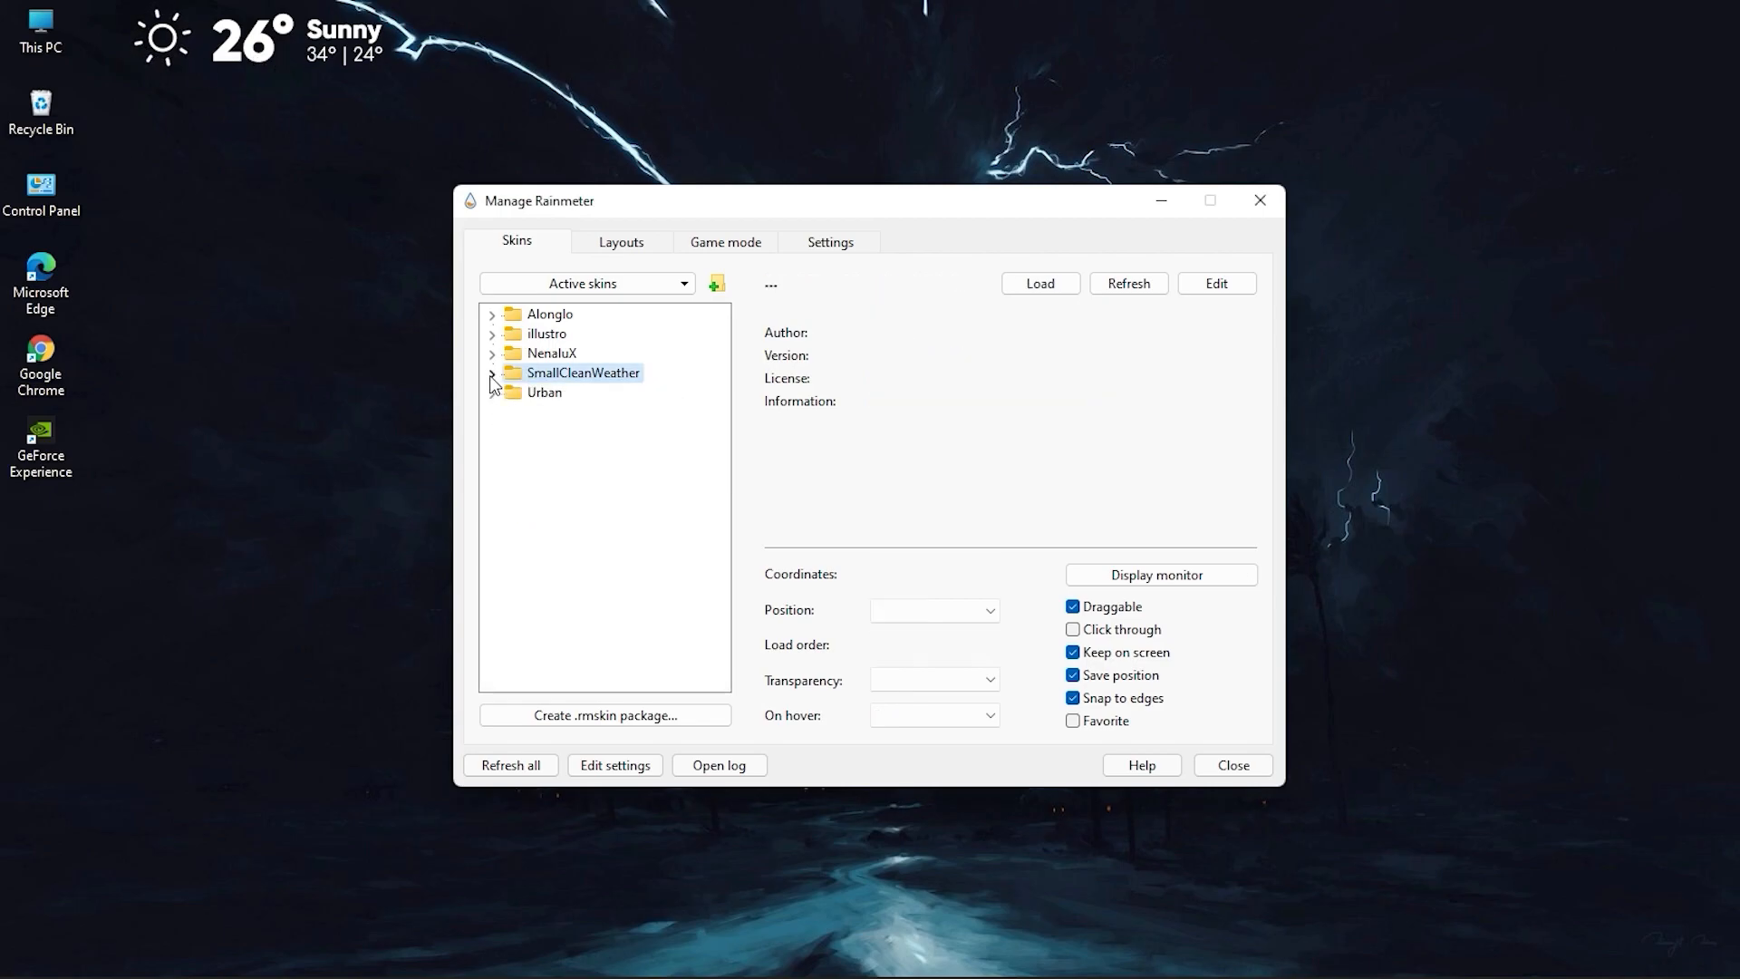
Load Urban's Google Search skin and place it below the weather skin on the desktop.
{"action": "left_click", "coordinate": [492, 392]}
{"action": "left_click", "coordinate": [513, 511]}
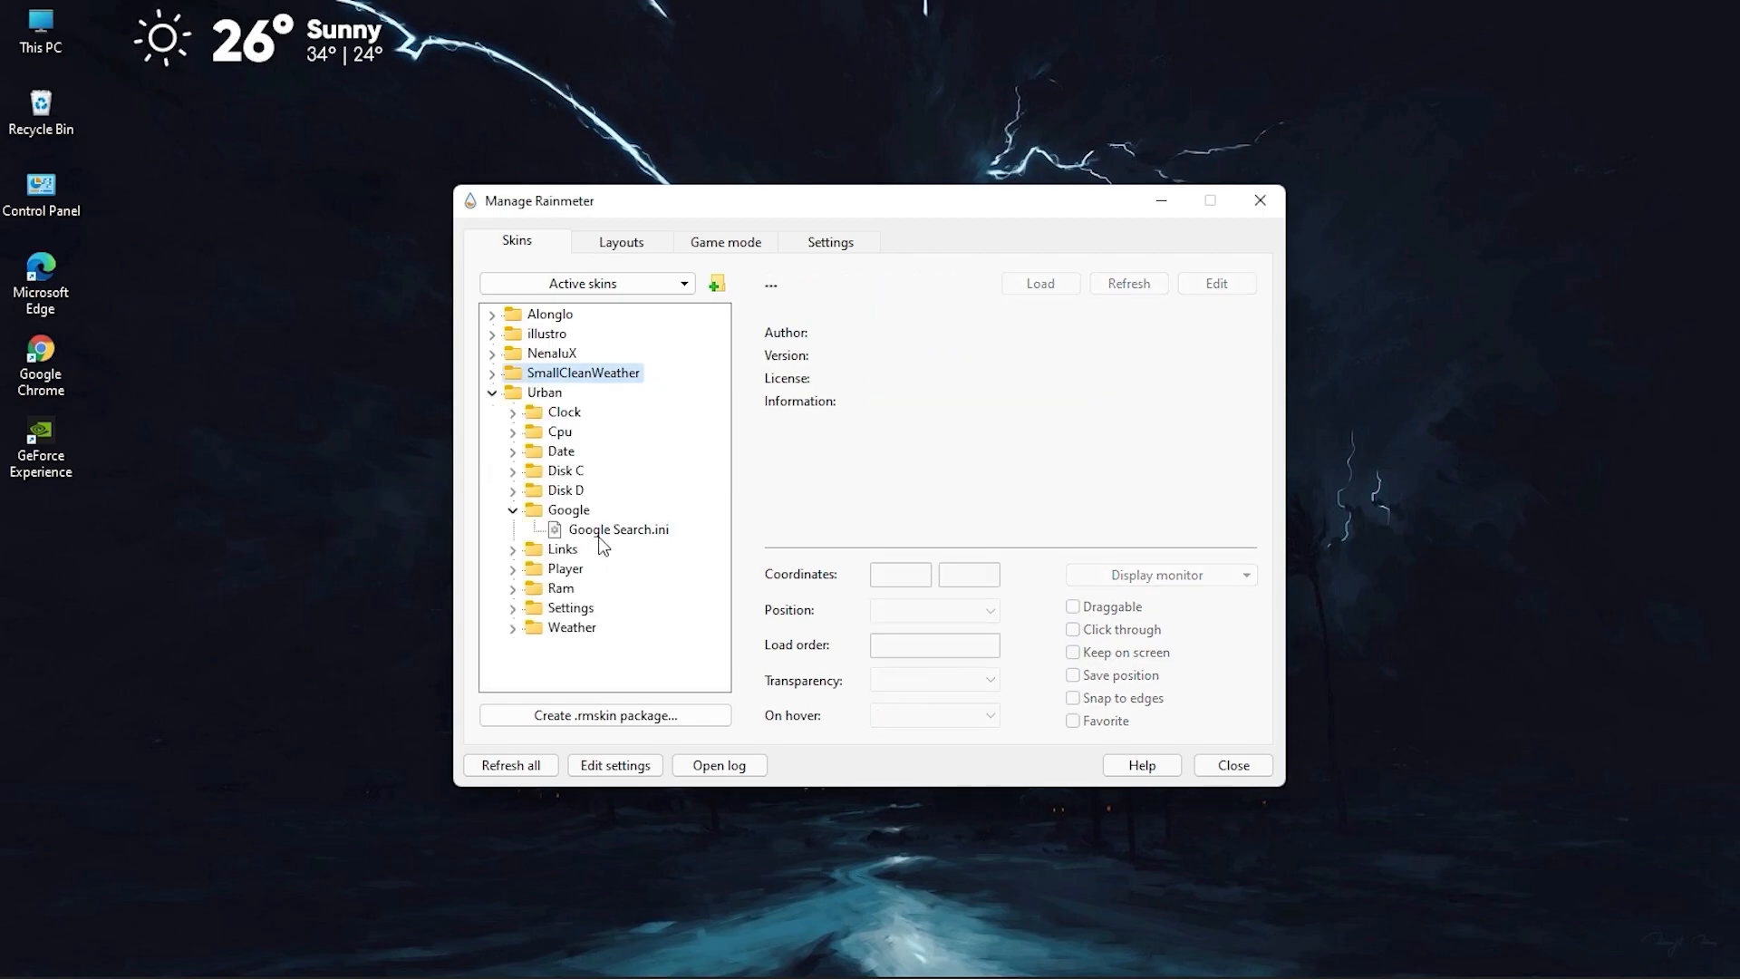
{"action": "double_click", "coordinate": [600, 530]}
{"action": "left_click_drag", "start_coordinate": [93, 48], "coordinate": [159, 187]}
{"action": "left_click_drag", "start_coordinate": [104, 36], "coordinate": [183, 179]}
{"action": "left_click", "coordinate": [490, 392]}
Load NenaluX's Links skin and move it to the upper-right area of the desktop.
{"action": "left_click", "coordinate": [492, 354]}
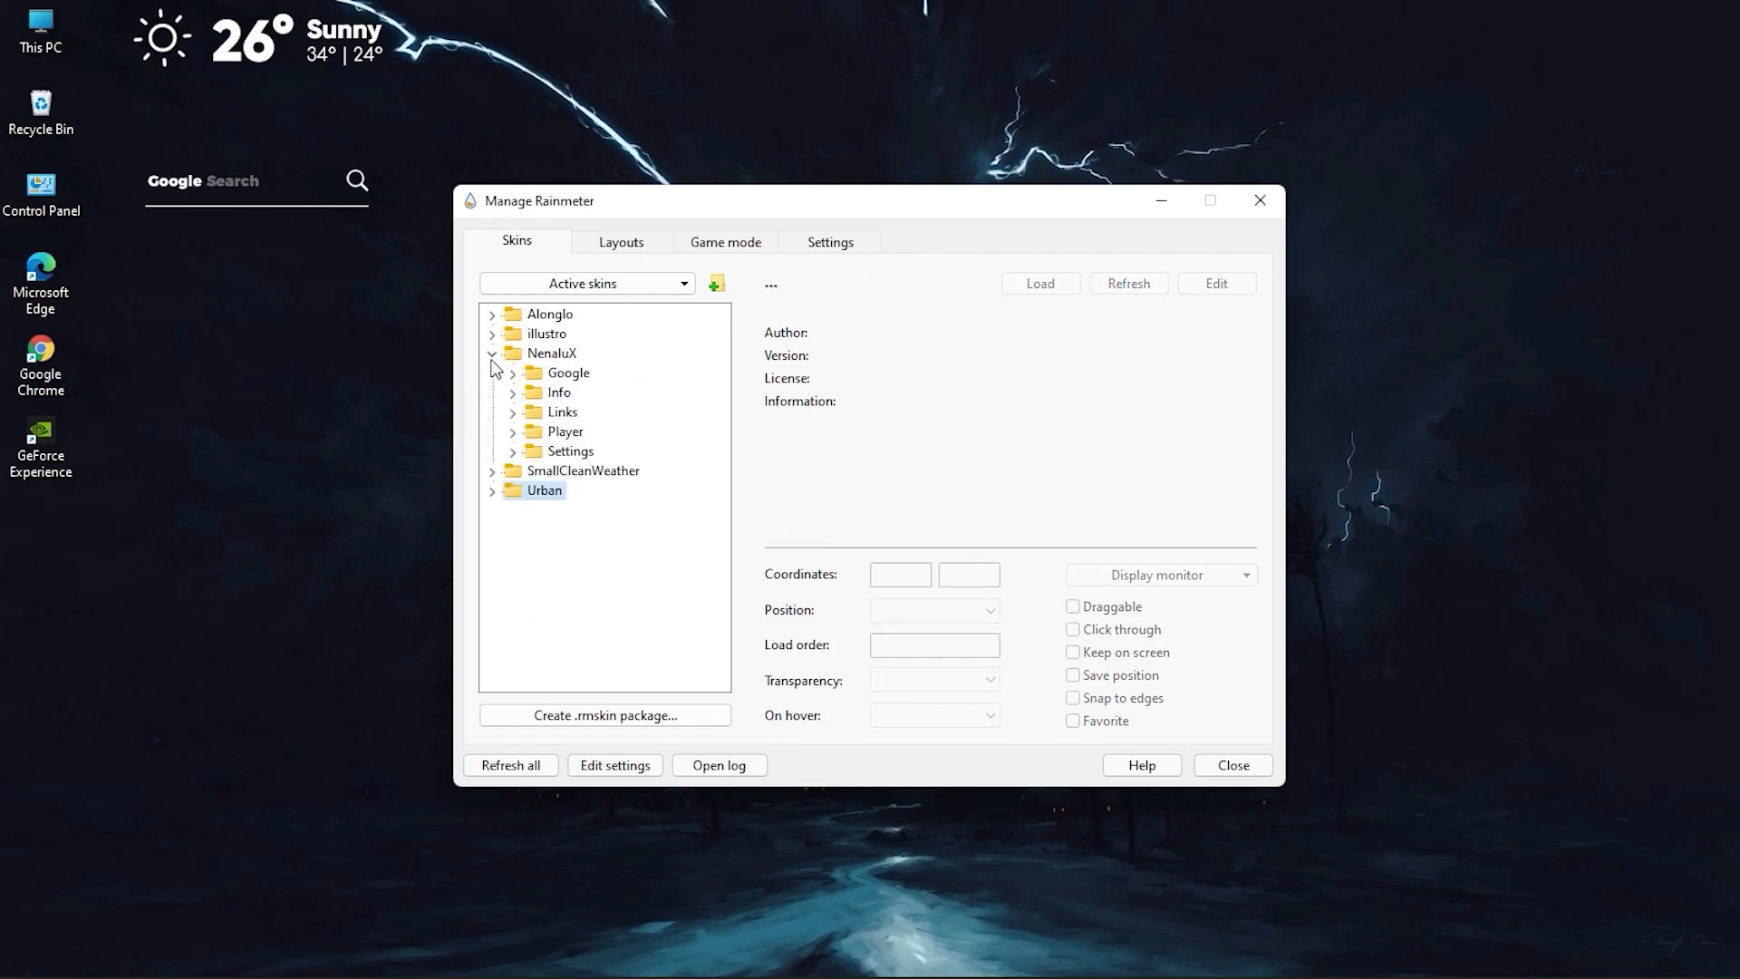
{"action": "left_click", "coordinate": [514, 413]}
{"action": "double_click", "coordinate": [589, 431]}
{"action": "left_click_drag", "start_coordinate": [206, 109], "coordinate": [1381, 165]}
Delete the whole MeterArc section from the Links.ini skin file, then save and close the file.
{"action": "left_click", "coordinate": [1216, 283]}
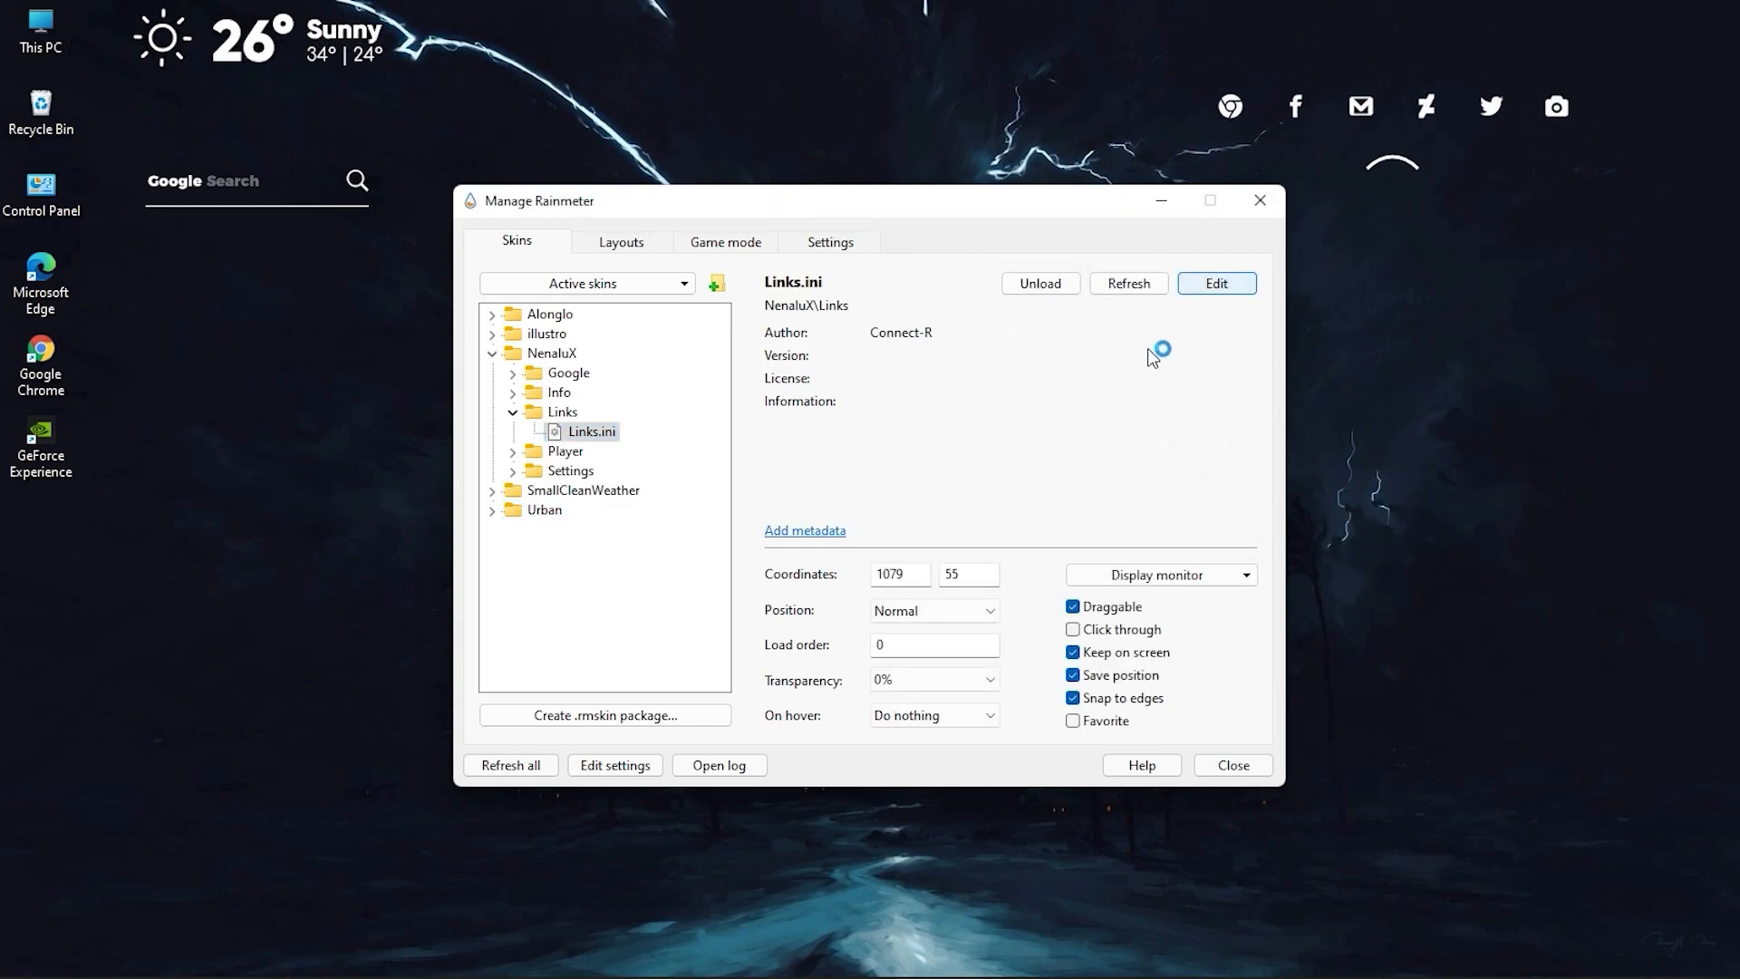
{"action": "scroll", "coordinate": [806, 468], "scroll_direction": "down", "scroll_amount": 20}
{"action": "scroll", "coordinate": [806, 467], "scroll_direction": "down", "scroll_amount": 15}
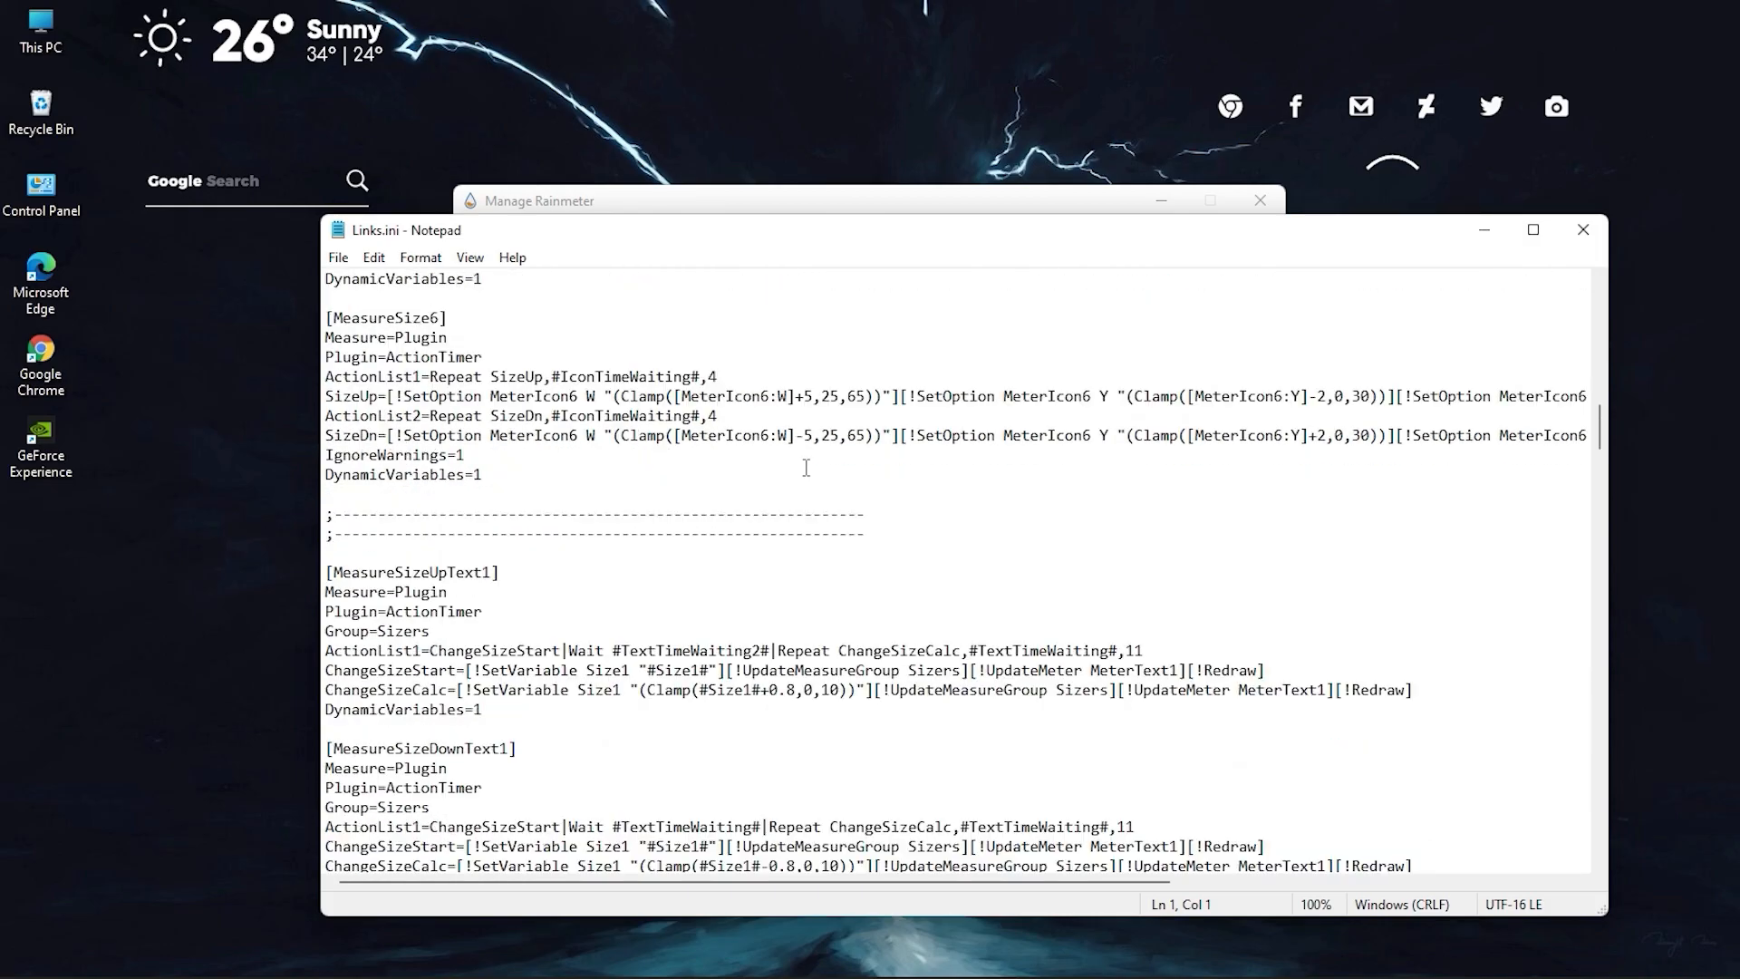
{"action": "scroll", "coordinate": [730, 480], "scroll_direction": "down", "scroll_amount": 11}
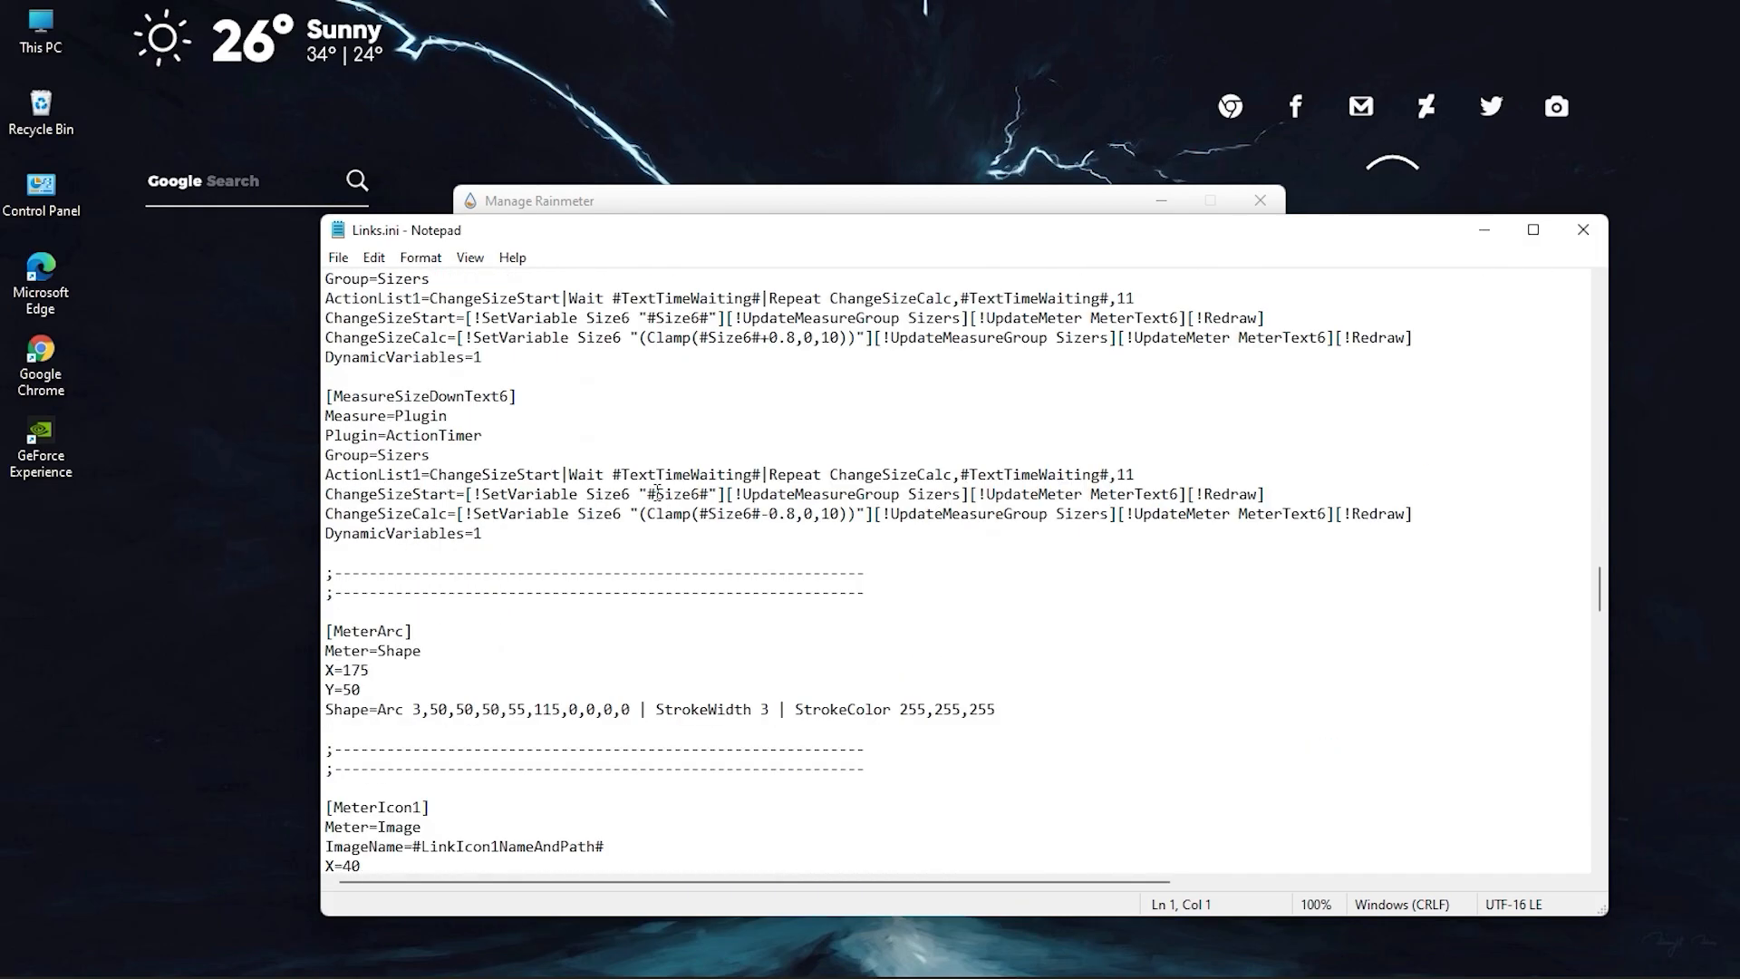
{"action": "left_click_drag", "start_coordinate": [996, 592], "coordinate": [376, 519]}
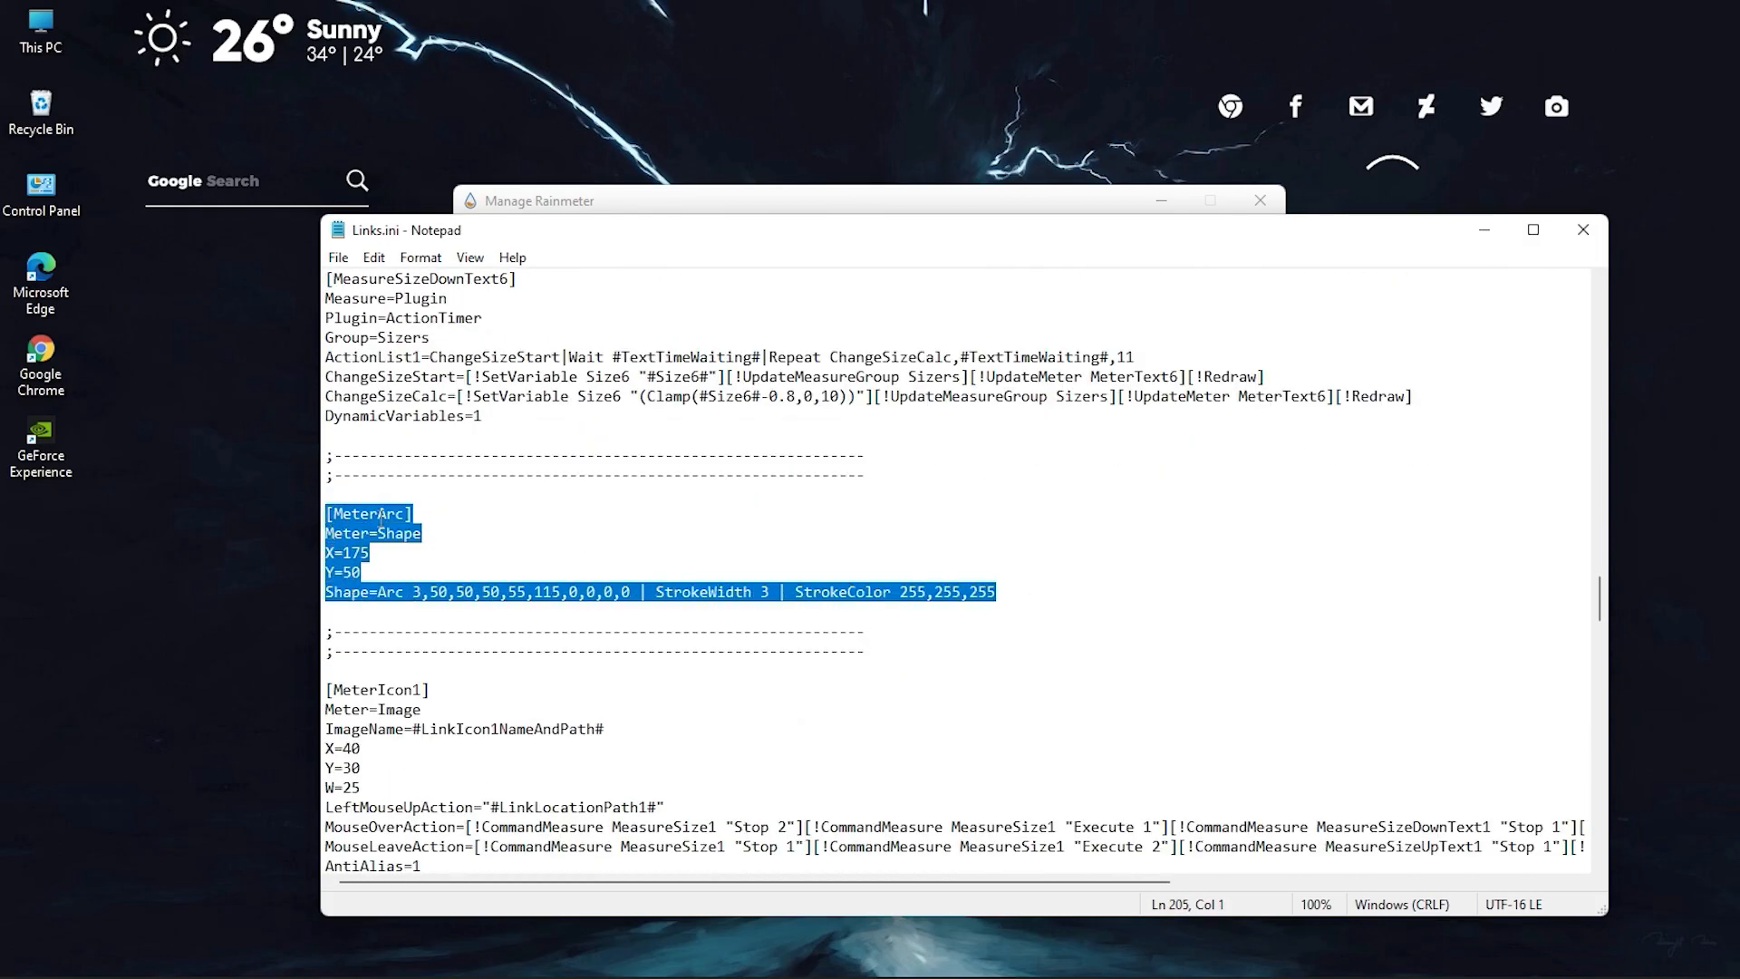
{"action": "right_click", "coordinate": [392, 517]}
{"action": "left_click", "coordinate": [416, 634]}
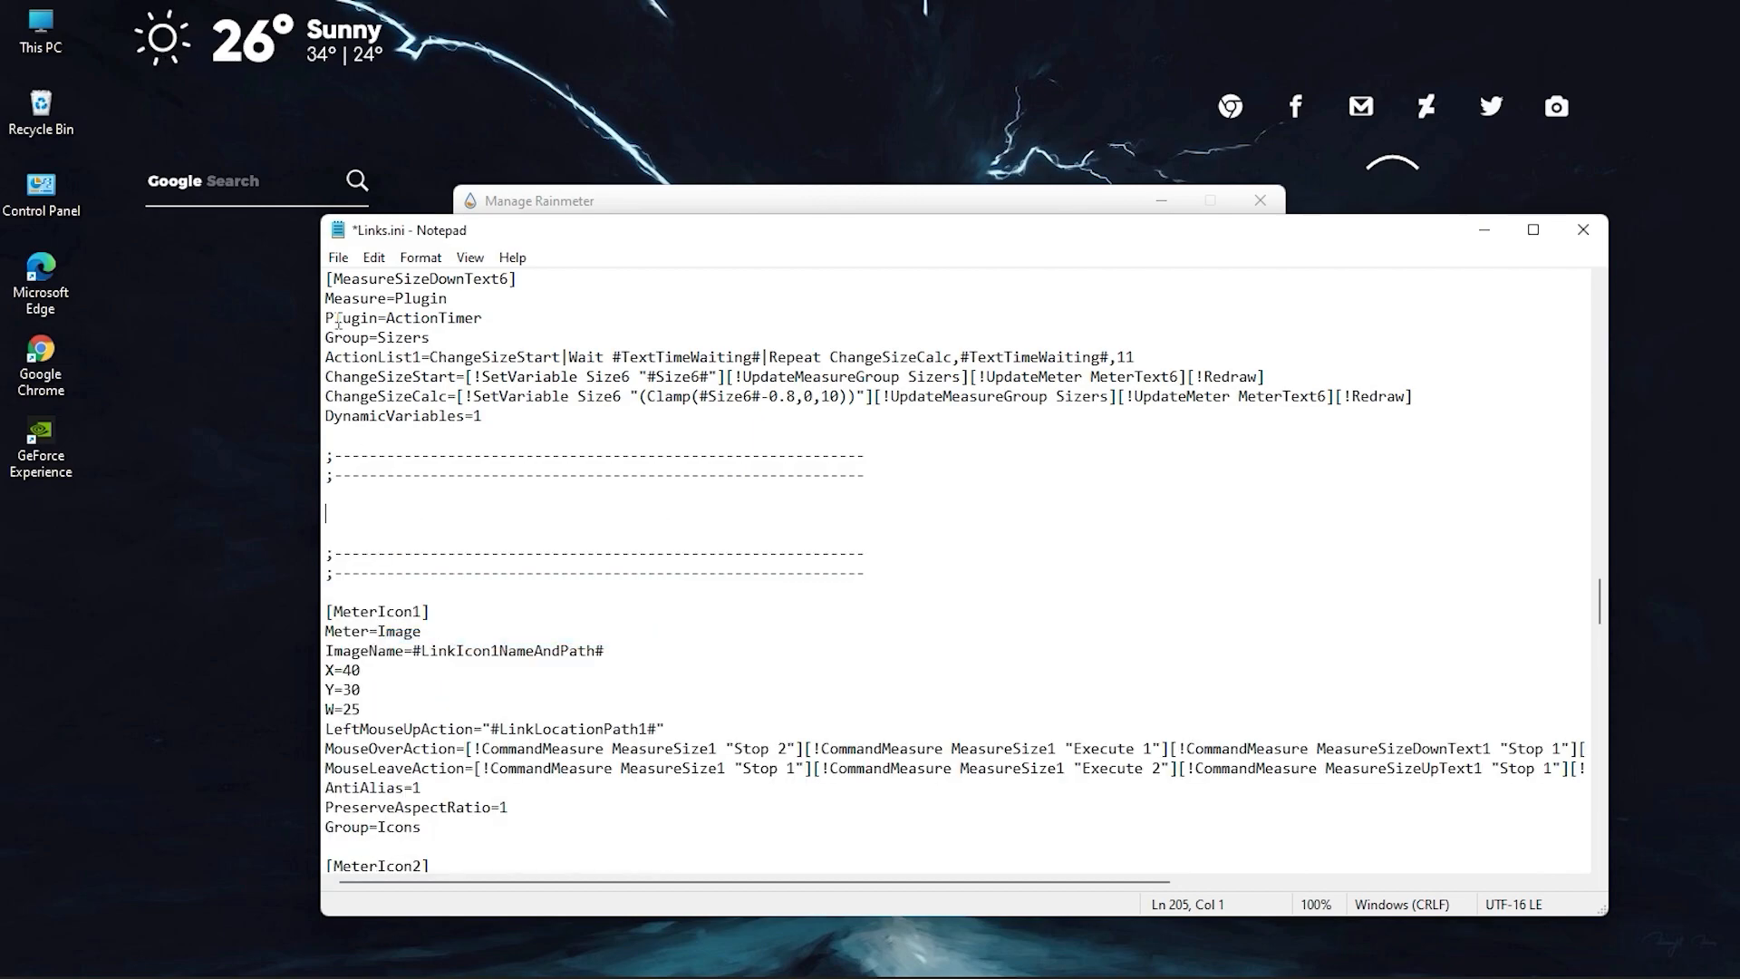
{"action": "left_click", "coordinate": [338, 259]}
{"action": "left_click", "coordinate": [388, 354]}
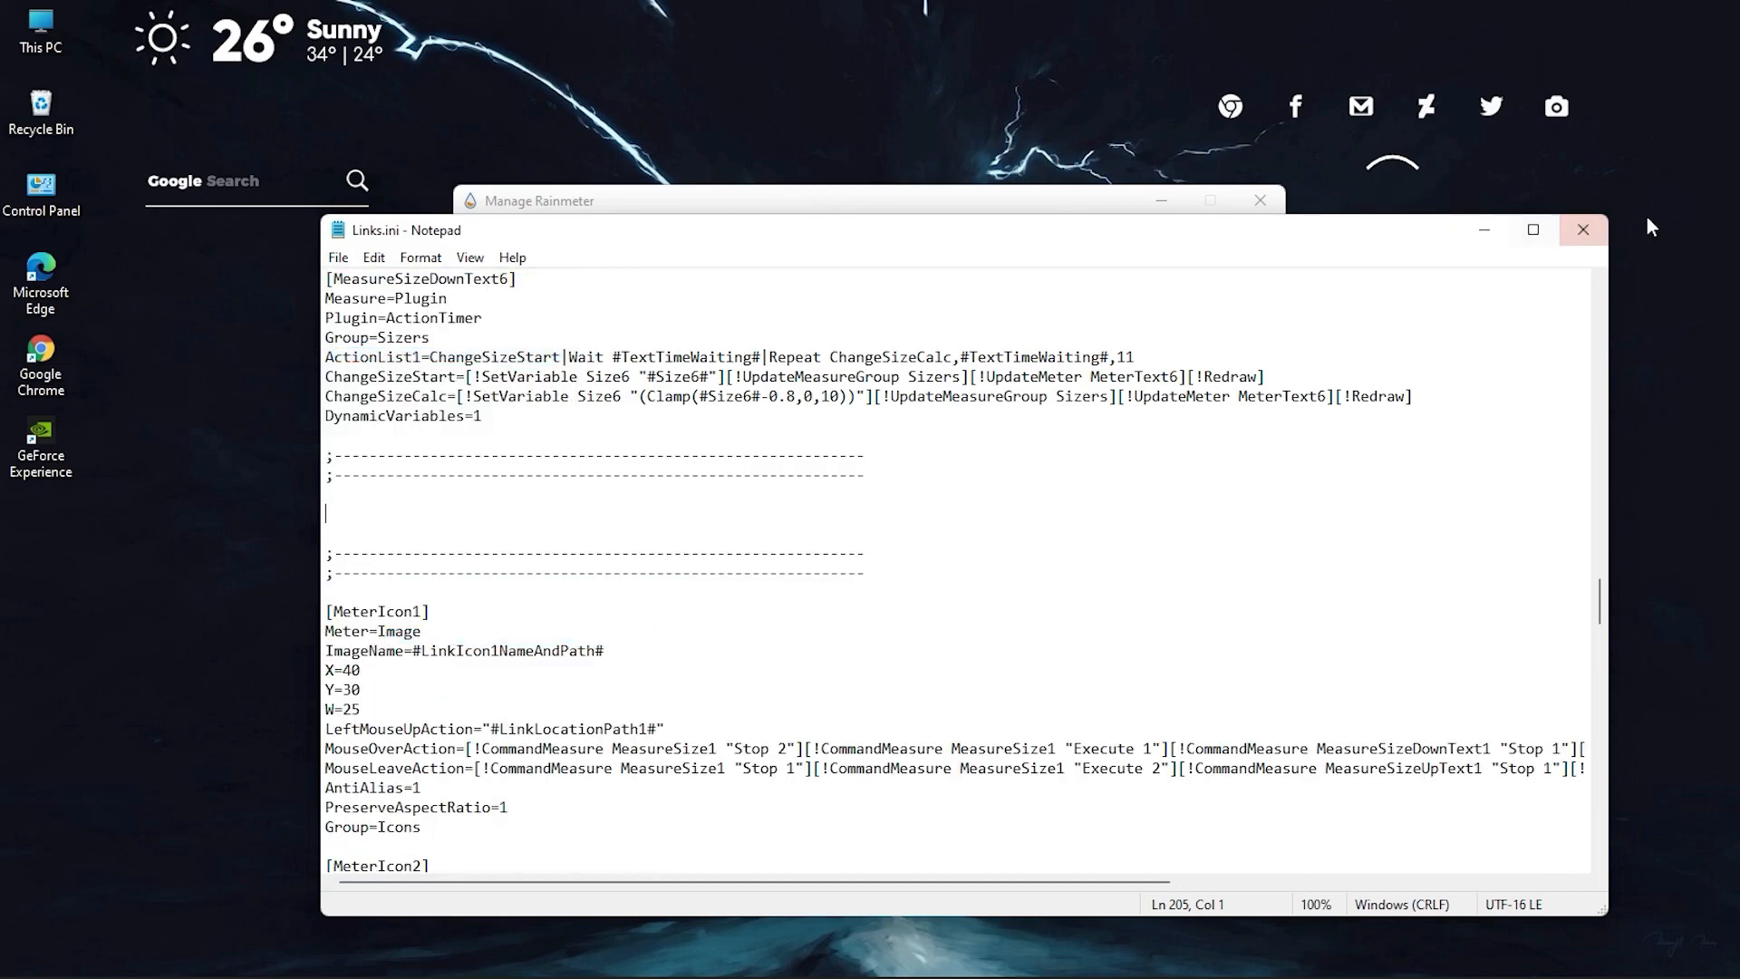
{"action": "left_click", "coordinate": [1583, 229]}
Refresh the Links skin and move it closer to the desktop's upper-right corner.
{"action": "right_click", "coordinate": [1361, 107]}
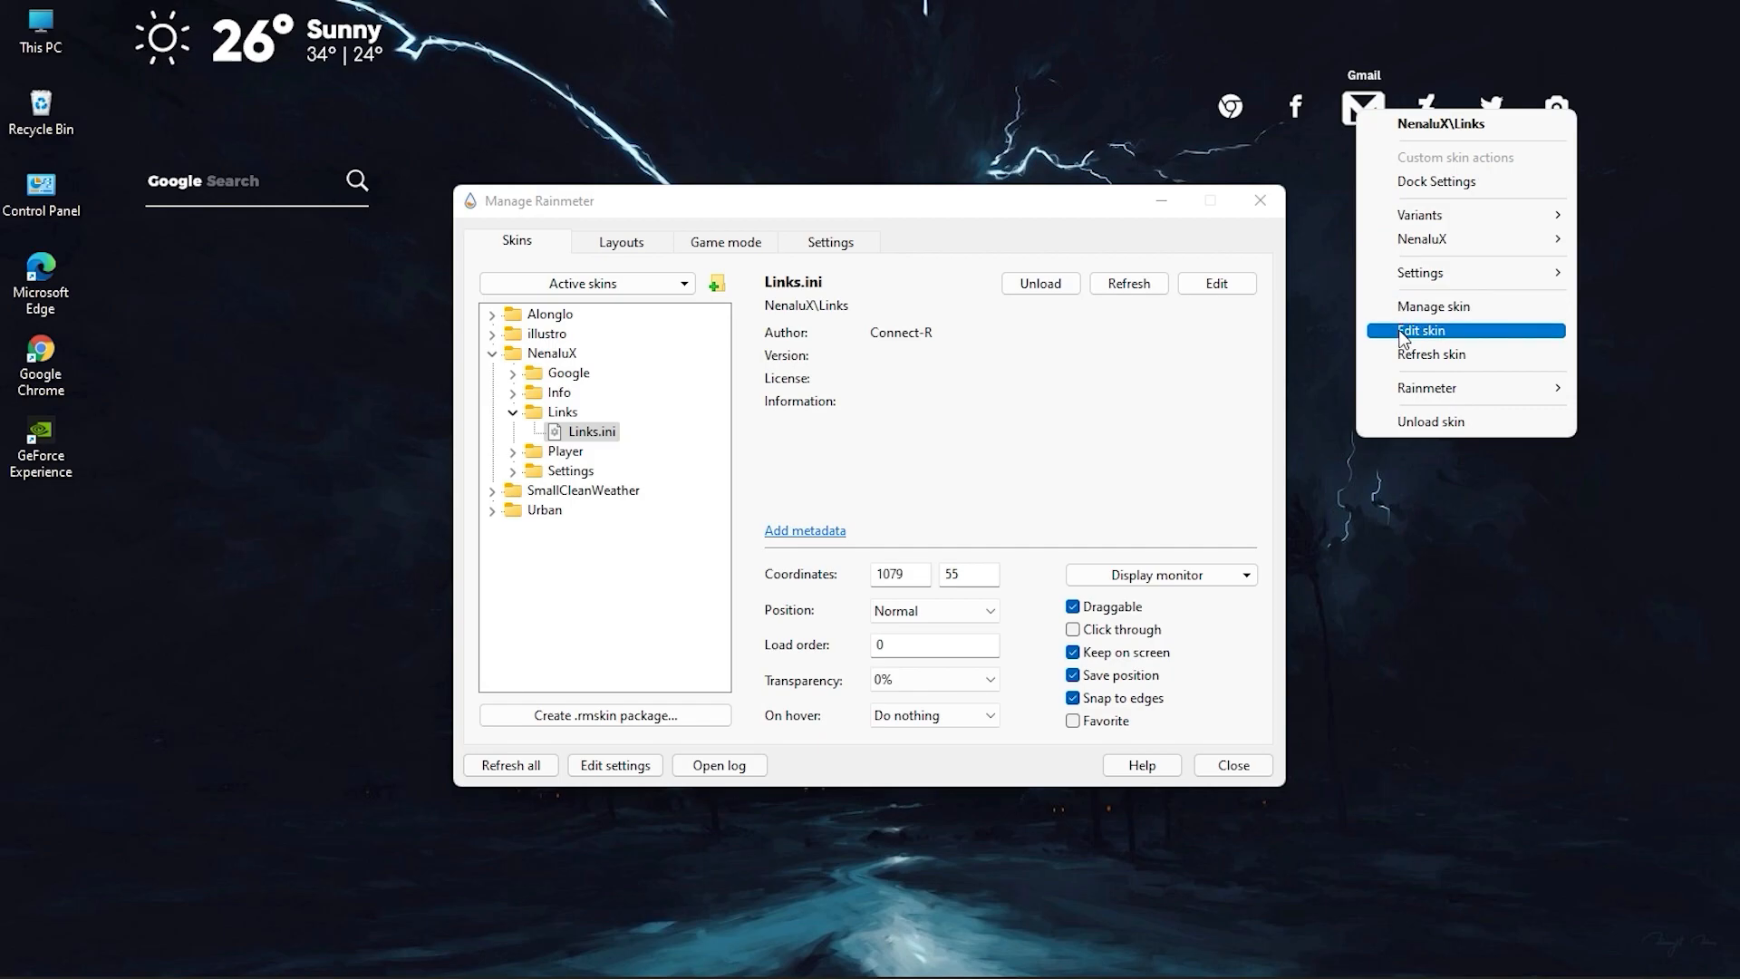
{"action": "left_click", "coordinate": [1414, 354]}
{"action": "left_click_drag", "start_coordinate": [1352, 118], "coordinate": [1467, 58]}
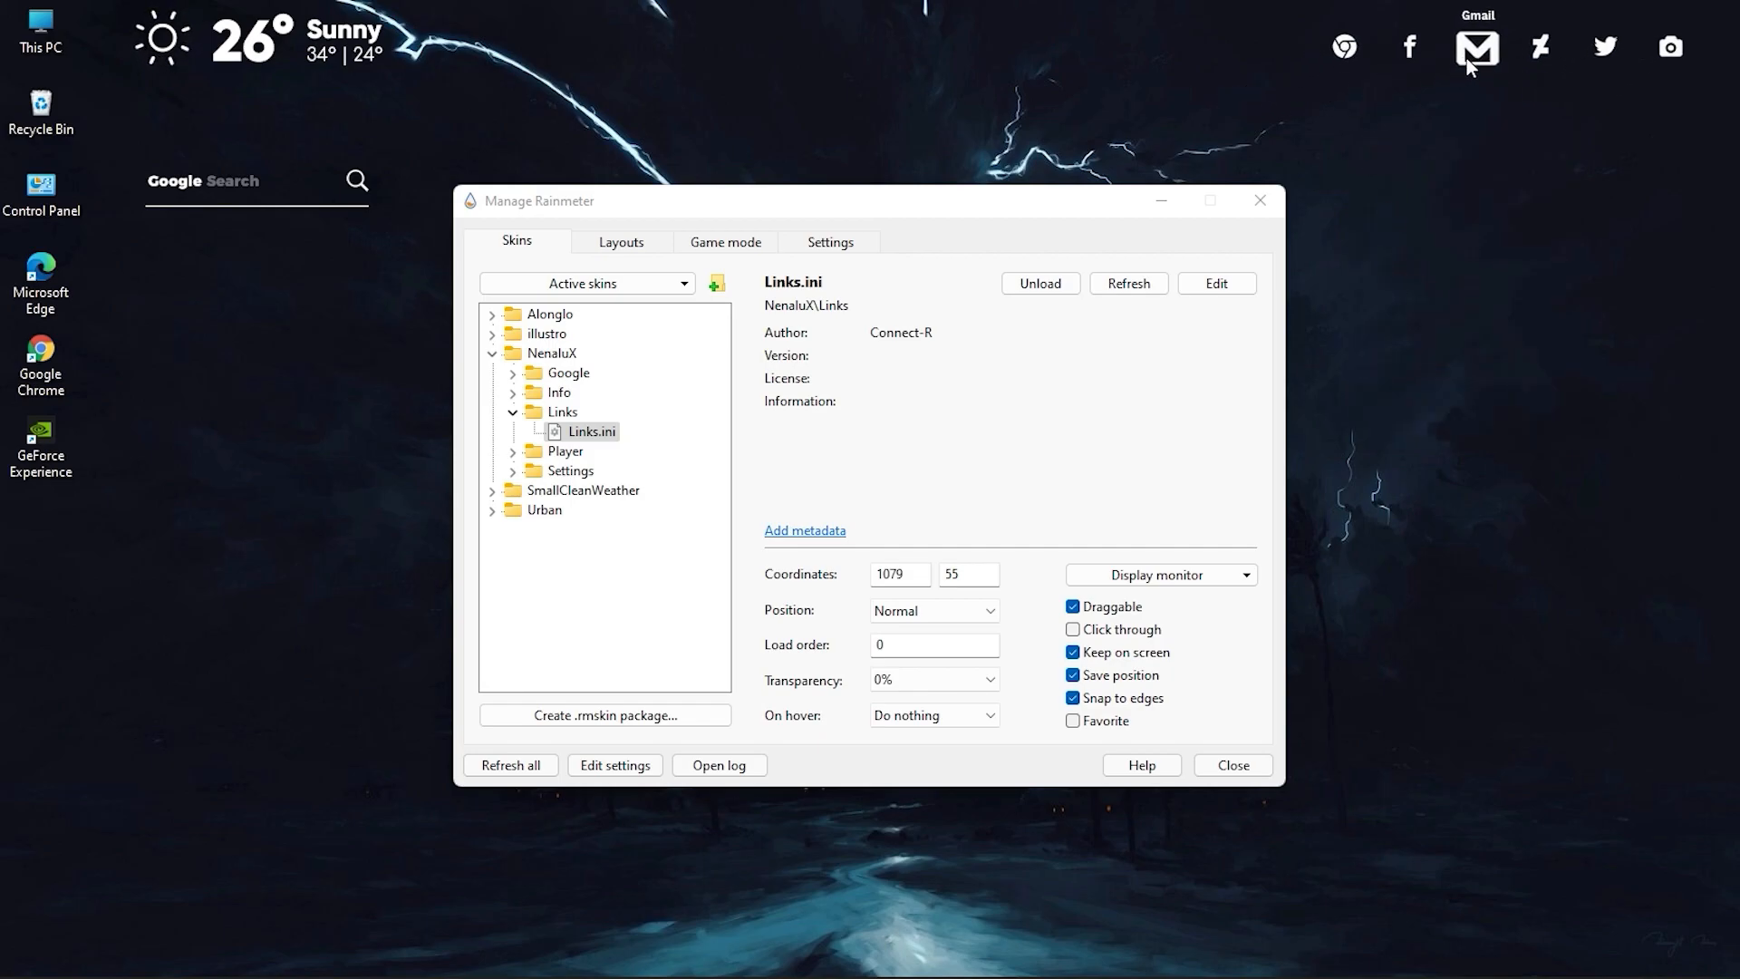
Load Alonglo's Date.ini skin from the skin list and minimize the Rainmeter manager.
{"action": "left_click", "coordinate": [492, 353]}
{"action": "left_click", "coordinate": [492, 332]}
{"action": "left_click", "coordinate": [493, 315]}
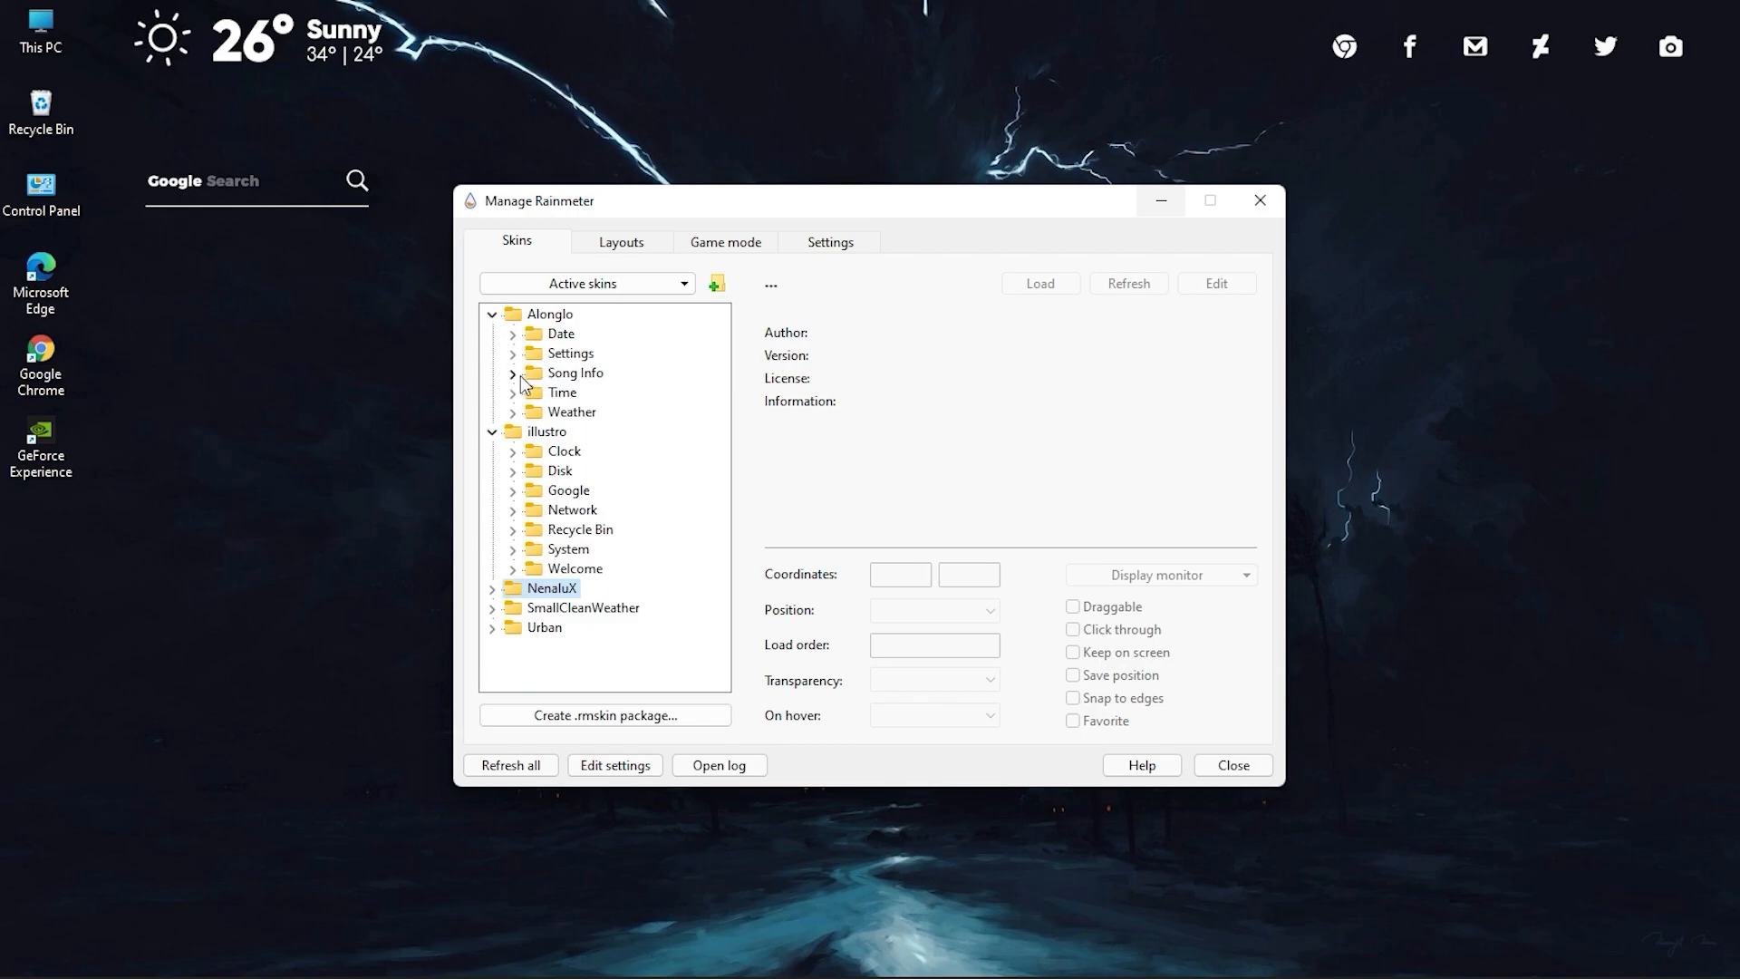
{"action": "left_click", "coordinate": [512, 334]}
{"action": "double_click", "coordinate": [589, 353]}
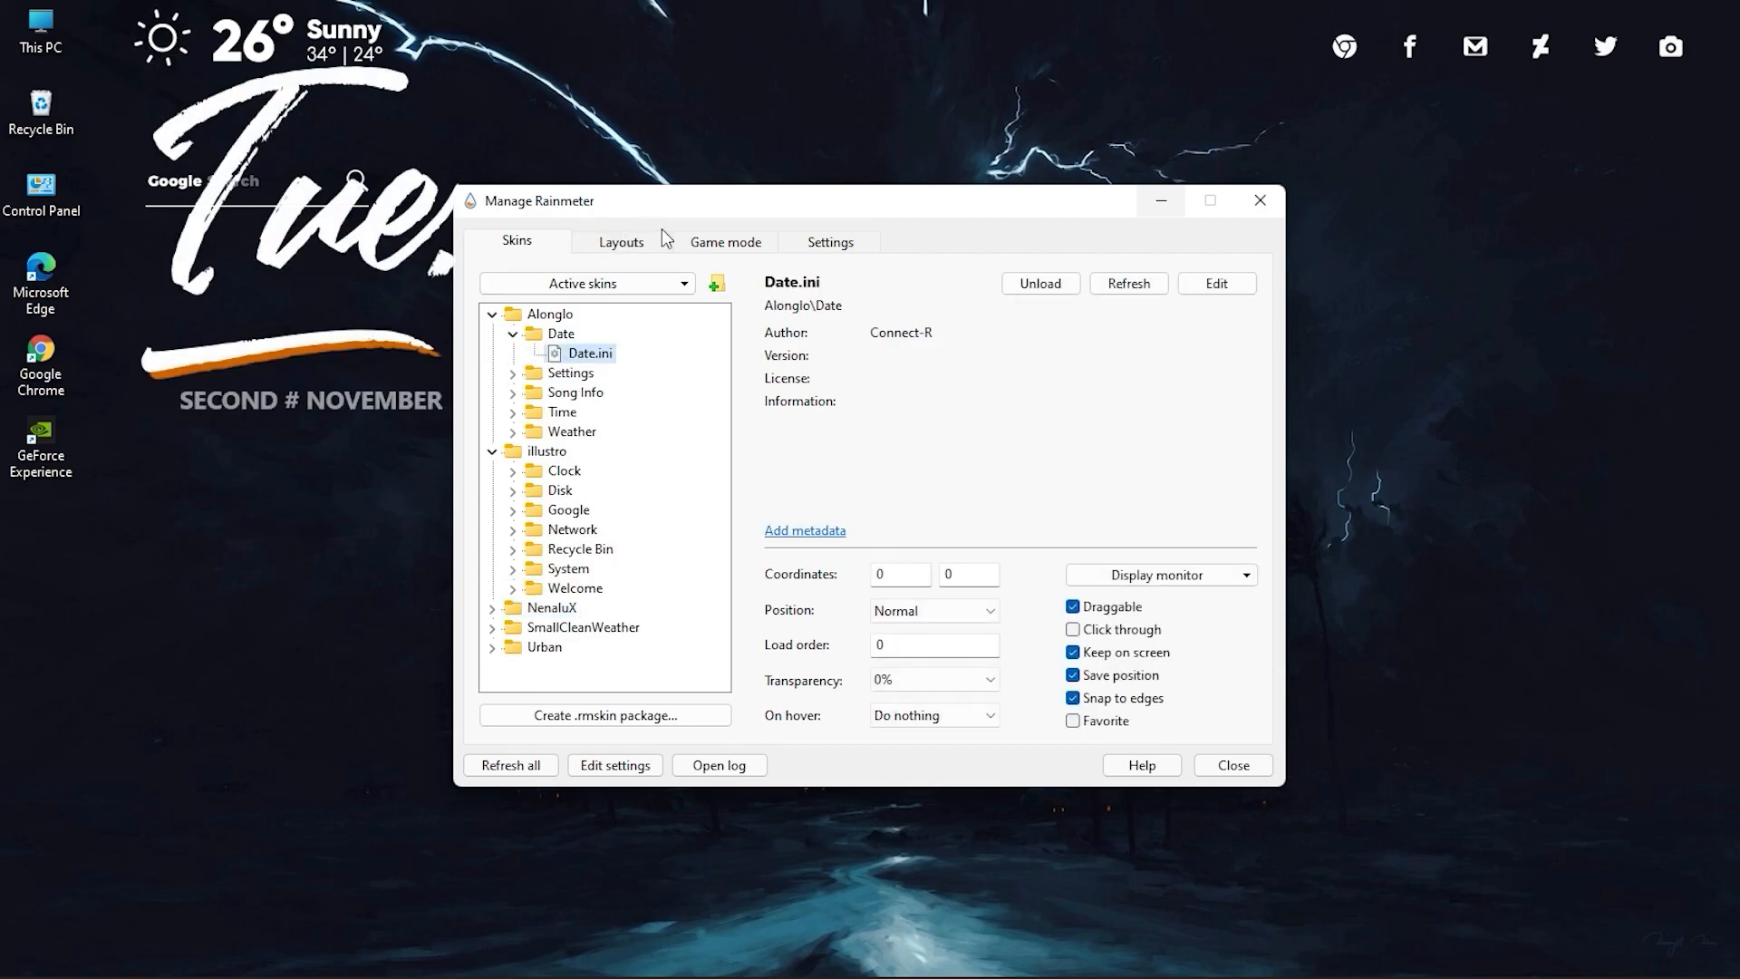
{"action": "left_click", "coordinate": [1173, 210]}
Move the Date skin to the middle of the desktop and scale it down.
{"action": "left_click_drag", "start_coordinate": [390, 247], "coordinate": [939, 362]}
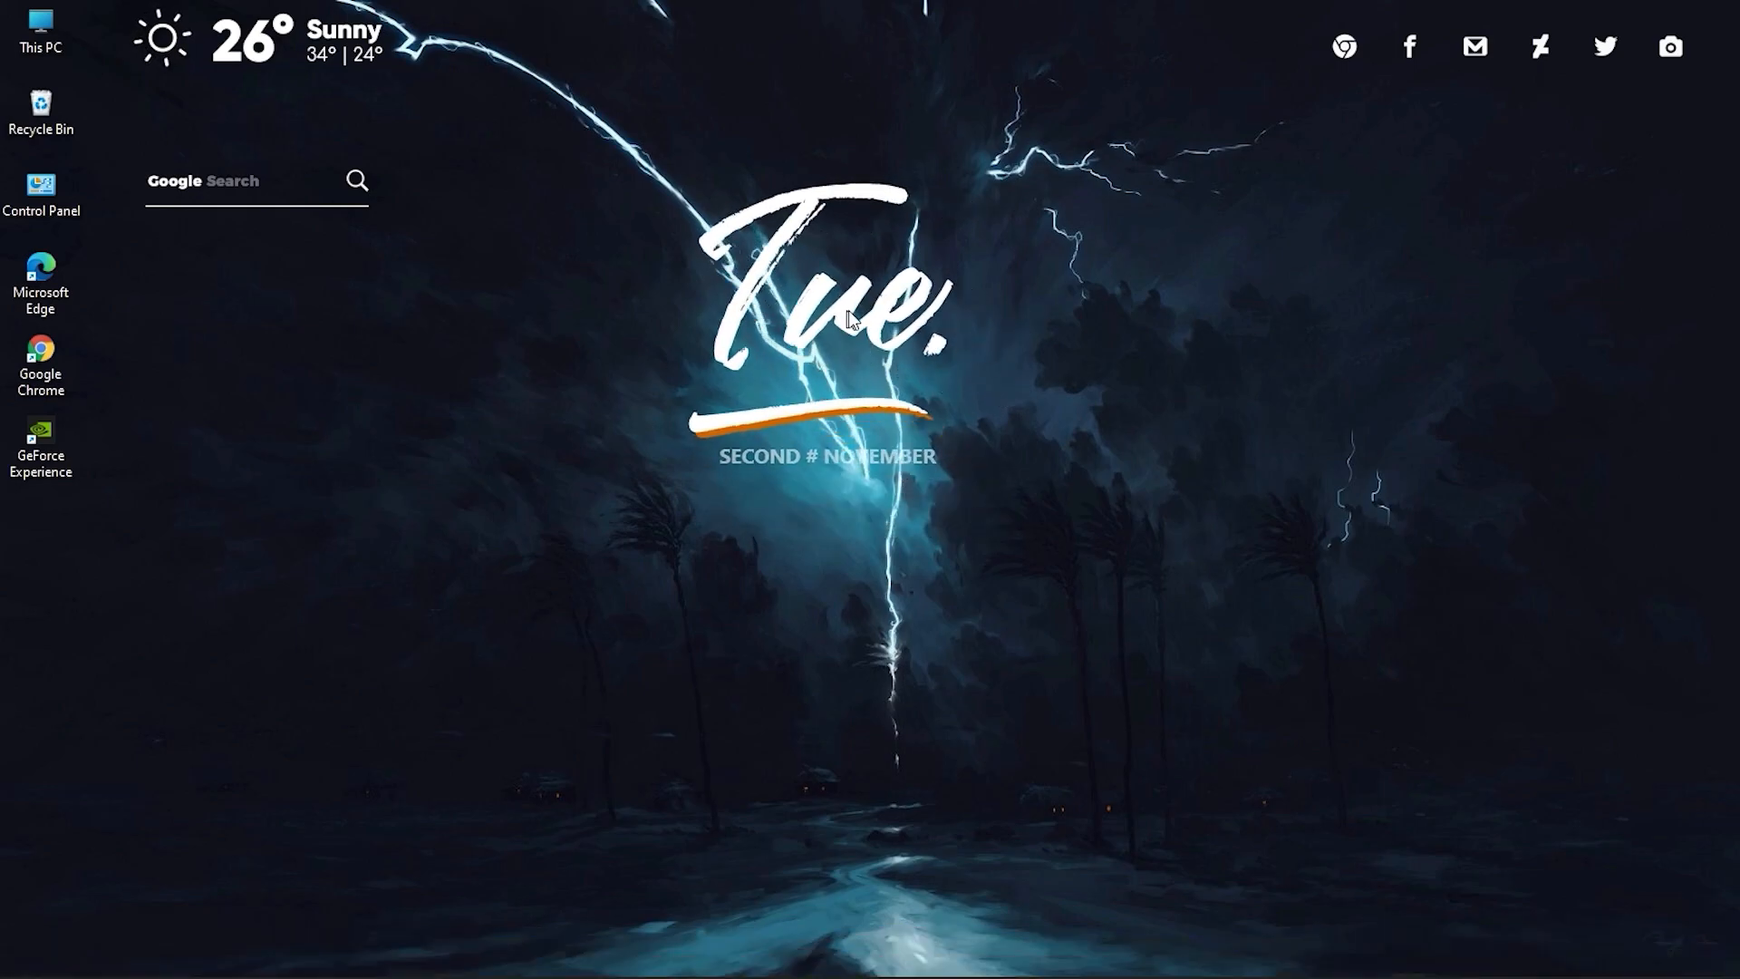
{"action": "left_click_drag", "start_coordinate": [847, 310], "coordinate": [920, 361]}
{"action": "scroll", "coordinate": [898, 361], "scroll_direction": "down", "scroll_amount": 10}
{"action": "left_click_drag", "start_coordinate": [849, 317], "coordinate": [897, 405]}
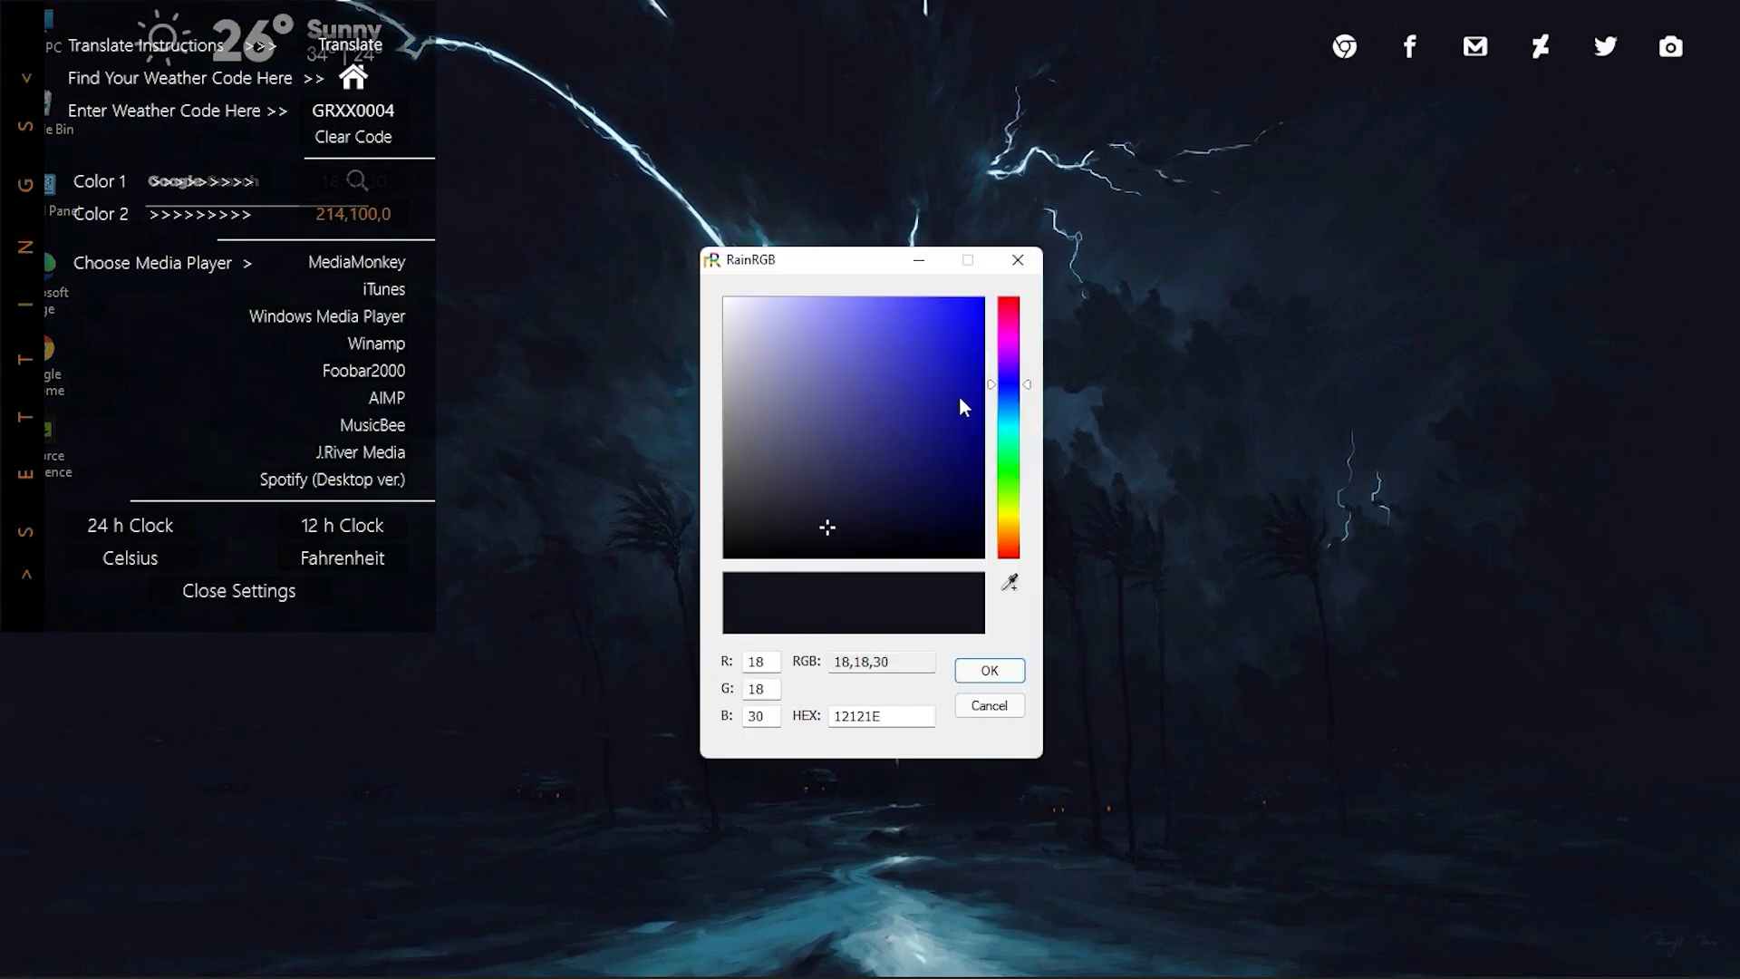
Set Color 1 of the Alonglo skin to the orange-yellow 252,195,50 with the color picker.
{"action": "left_click", "coordinate": [1008, 371]}
{"action": "left_click_drag", "start_coordinate": [1009, 372], "coordinate": [1008, 526]}
{"action": "left_click_drag", "start_coordinate": [902, 470], "coordinate": [931, 307]}
{"action": "left_click", "coordinate": [990, 670]}
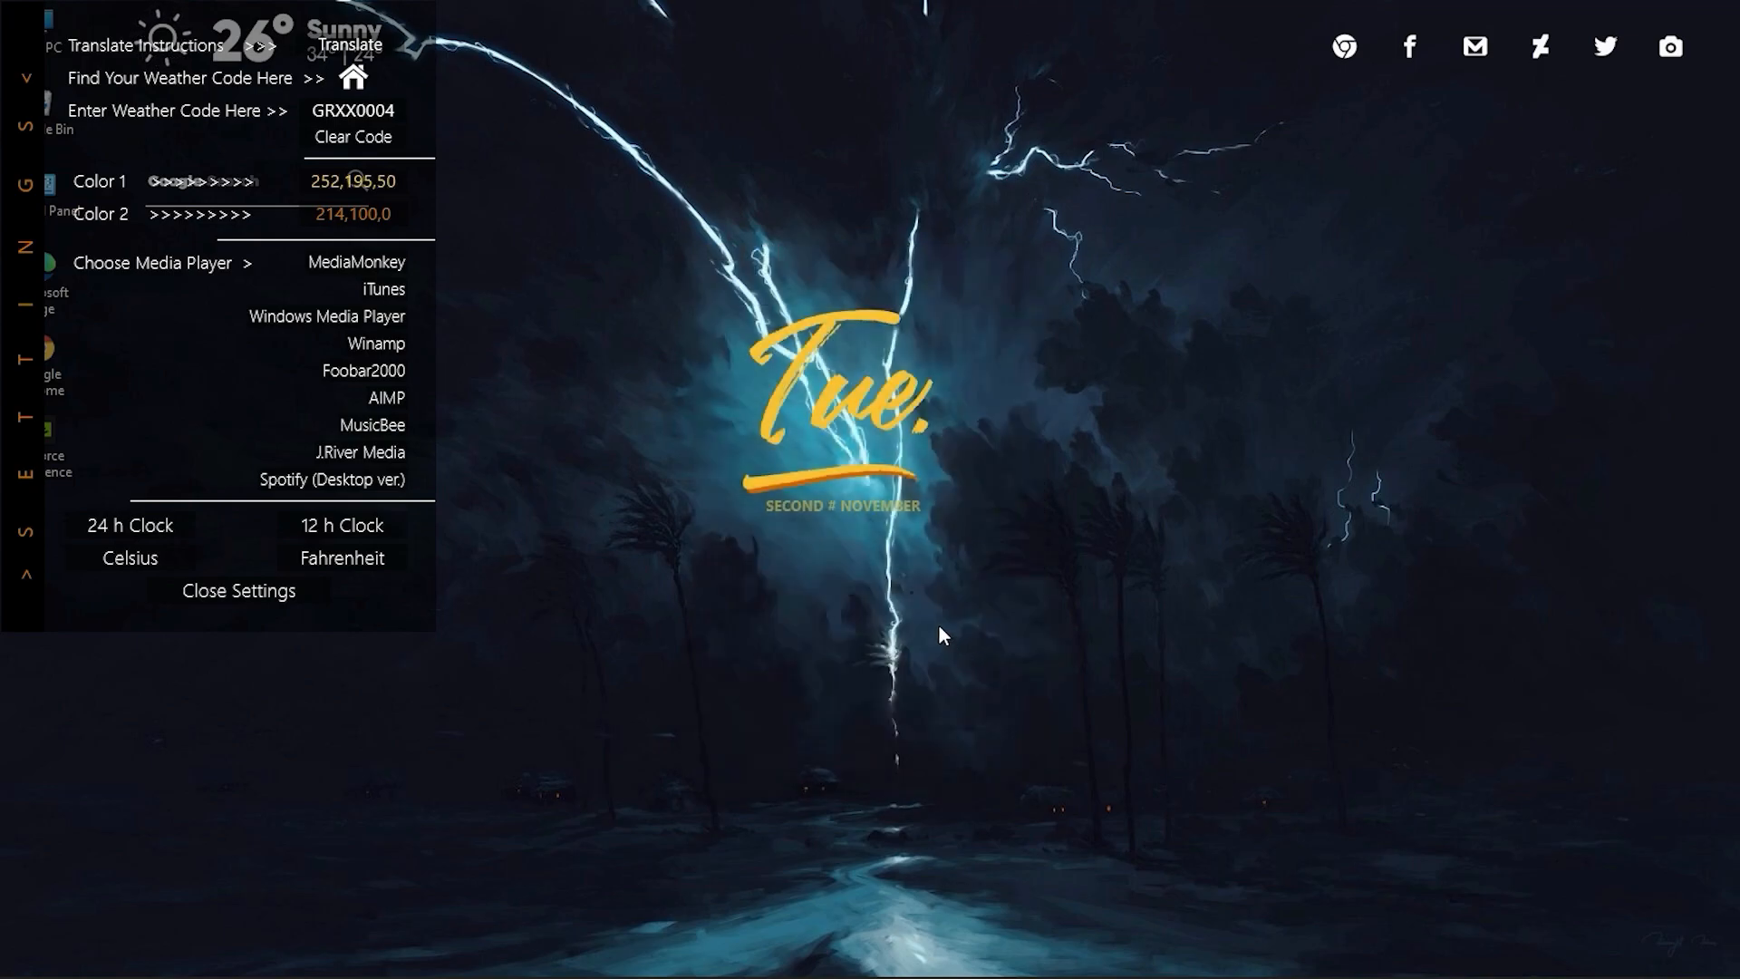
Set Alonglo's Color 2 to 179,86,5, switch to the 12 h clock format and close the skin settings.
{"action": "left_click", "coordinate": [353, 218]}
{"action": "left_click_drag", "start_coordinate": [952, 435], "coordinate": [978, 386]}
{"action": "left_click", "coordinate": [990, 669]}
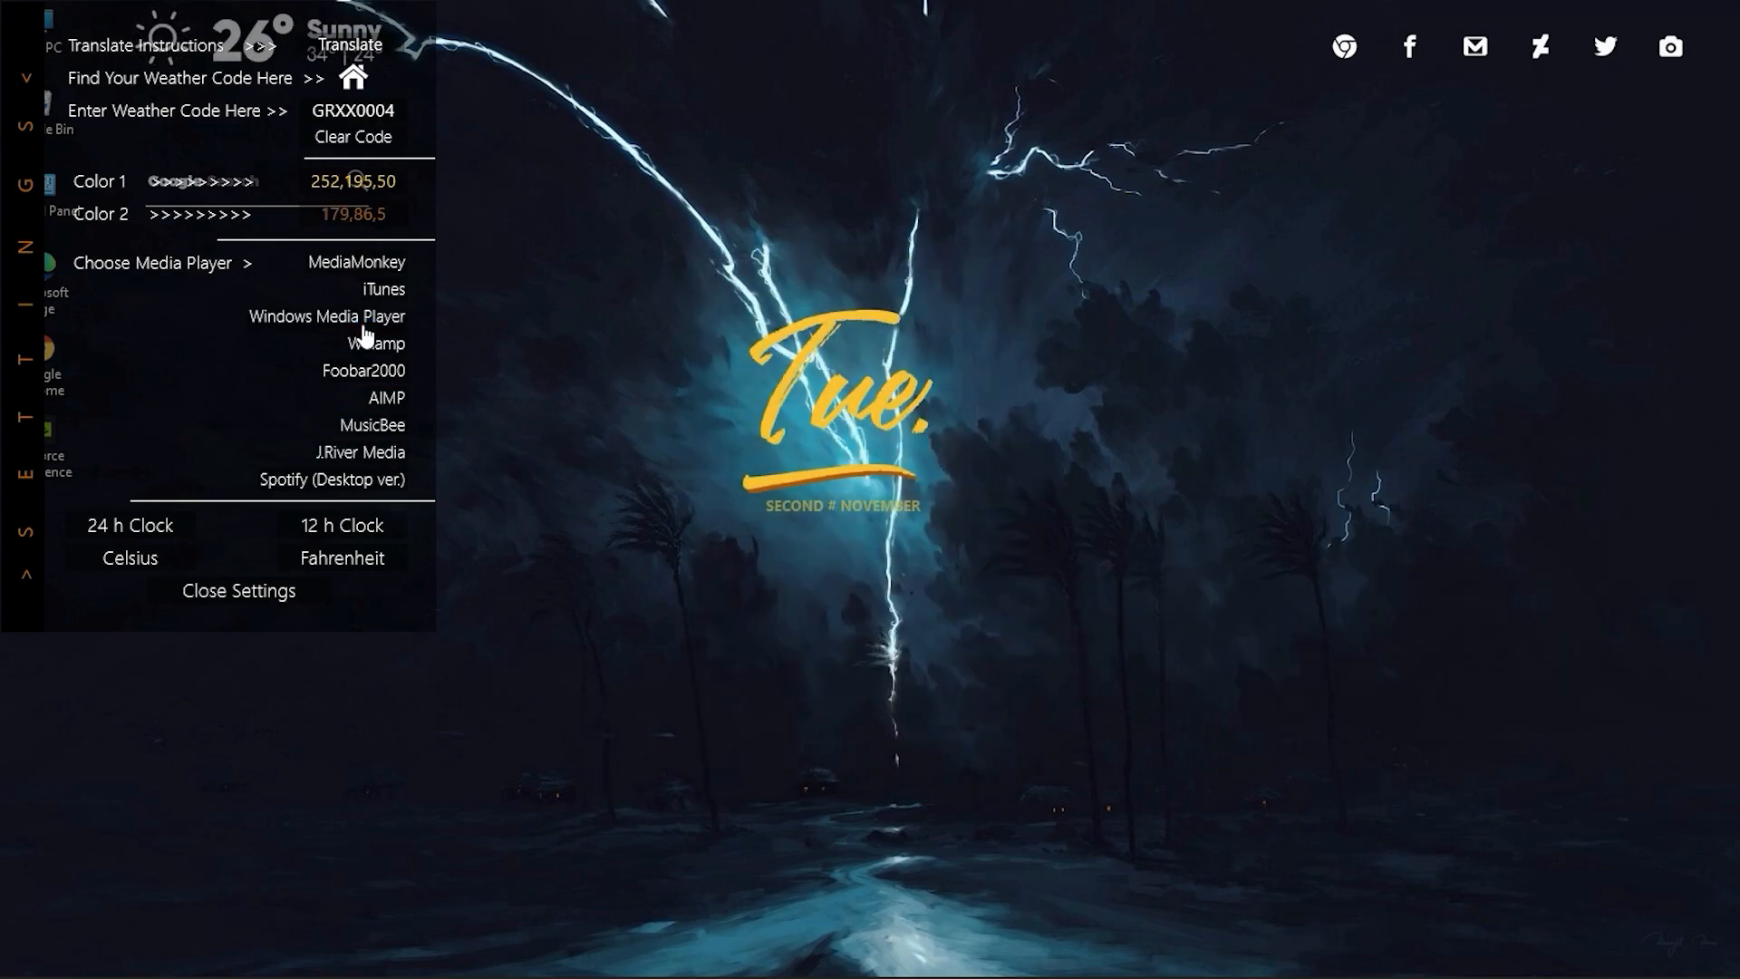
{"action": "left_click", "coordinate": [344, 535]}
{"action": "left_click", "coordinate": [284, 600]}
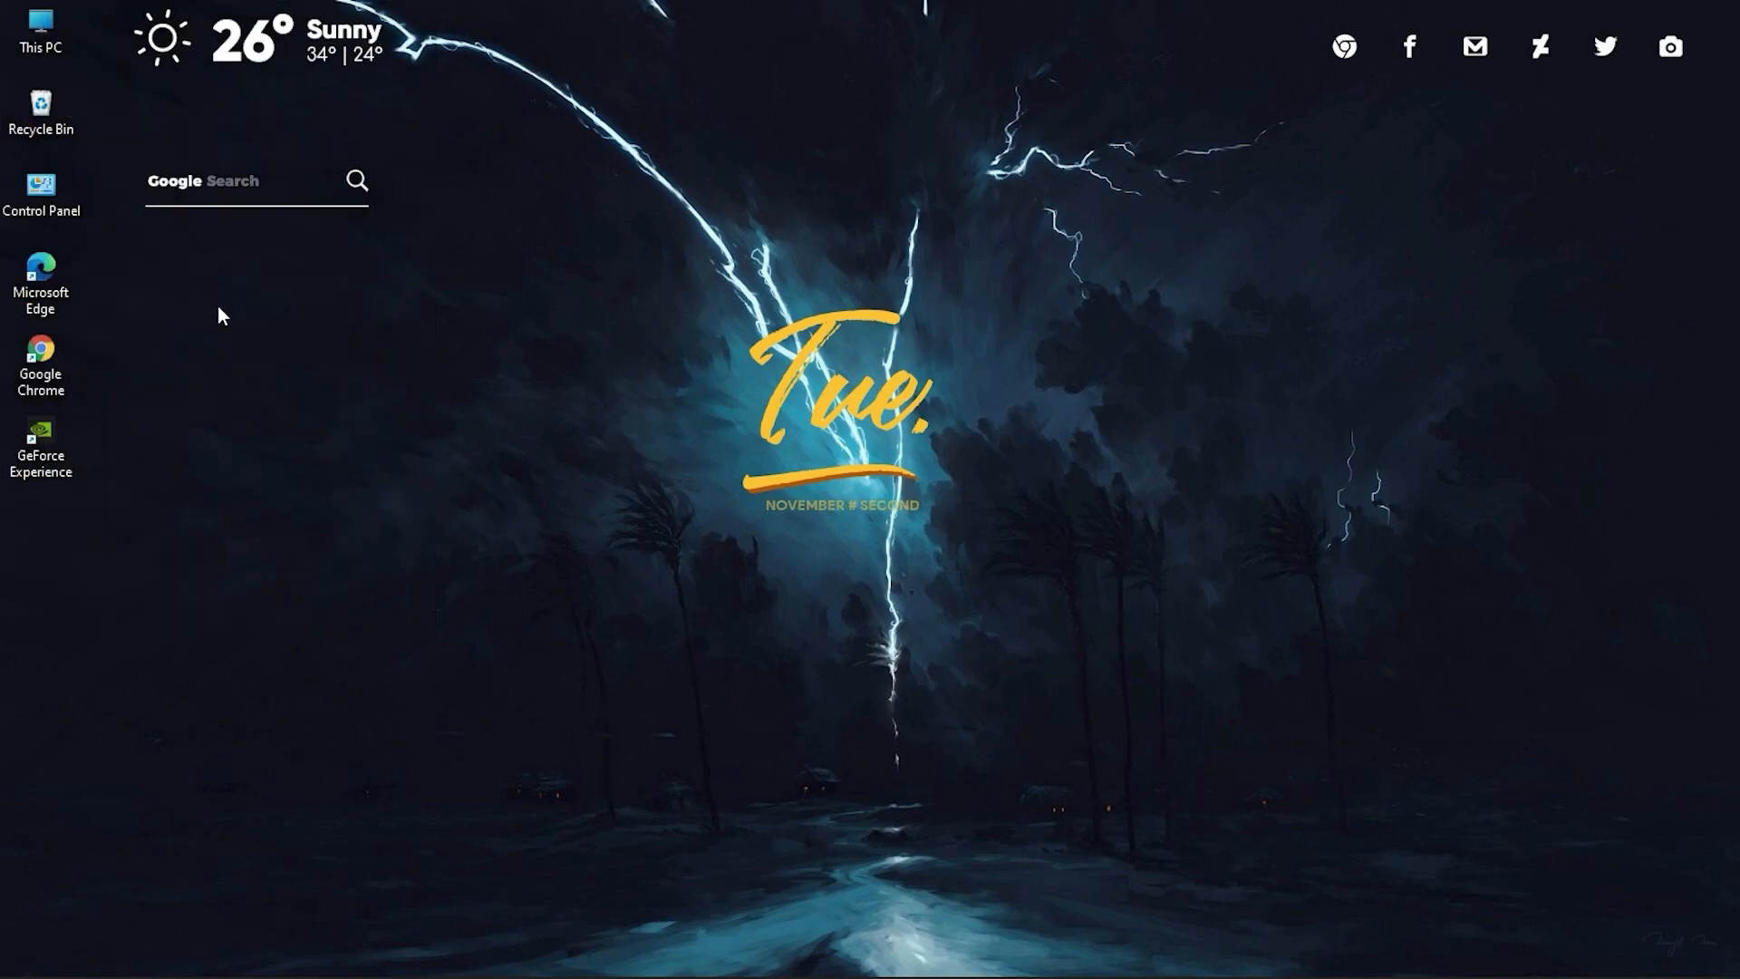
Move the weather skin below the link icons and the Google Search skin directly beneath the date.
{"action": "left_click_drag", "start_coordinate": [256, 59], "coordinate": [1549, 118]}
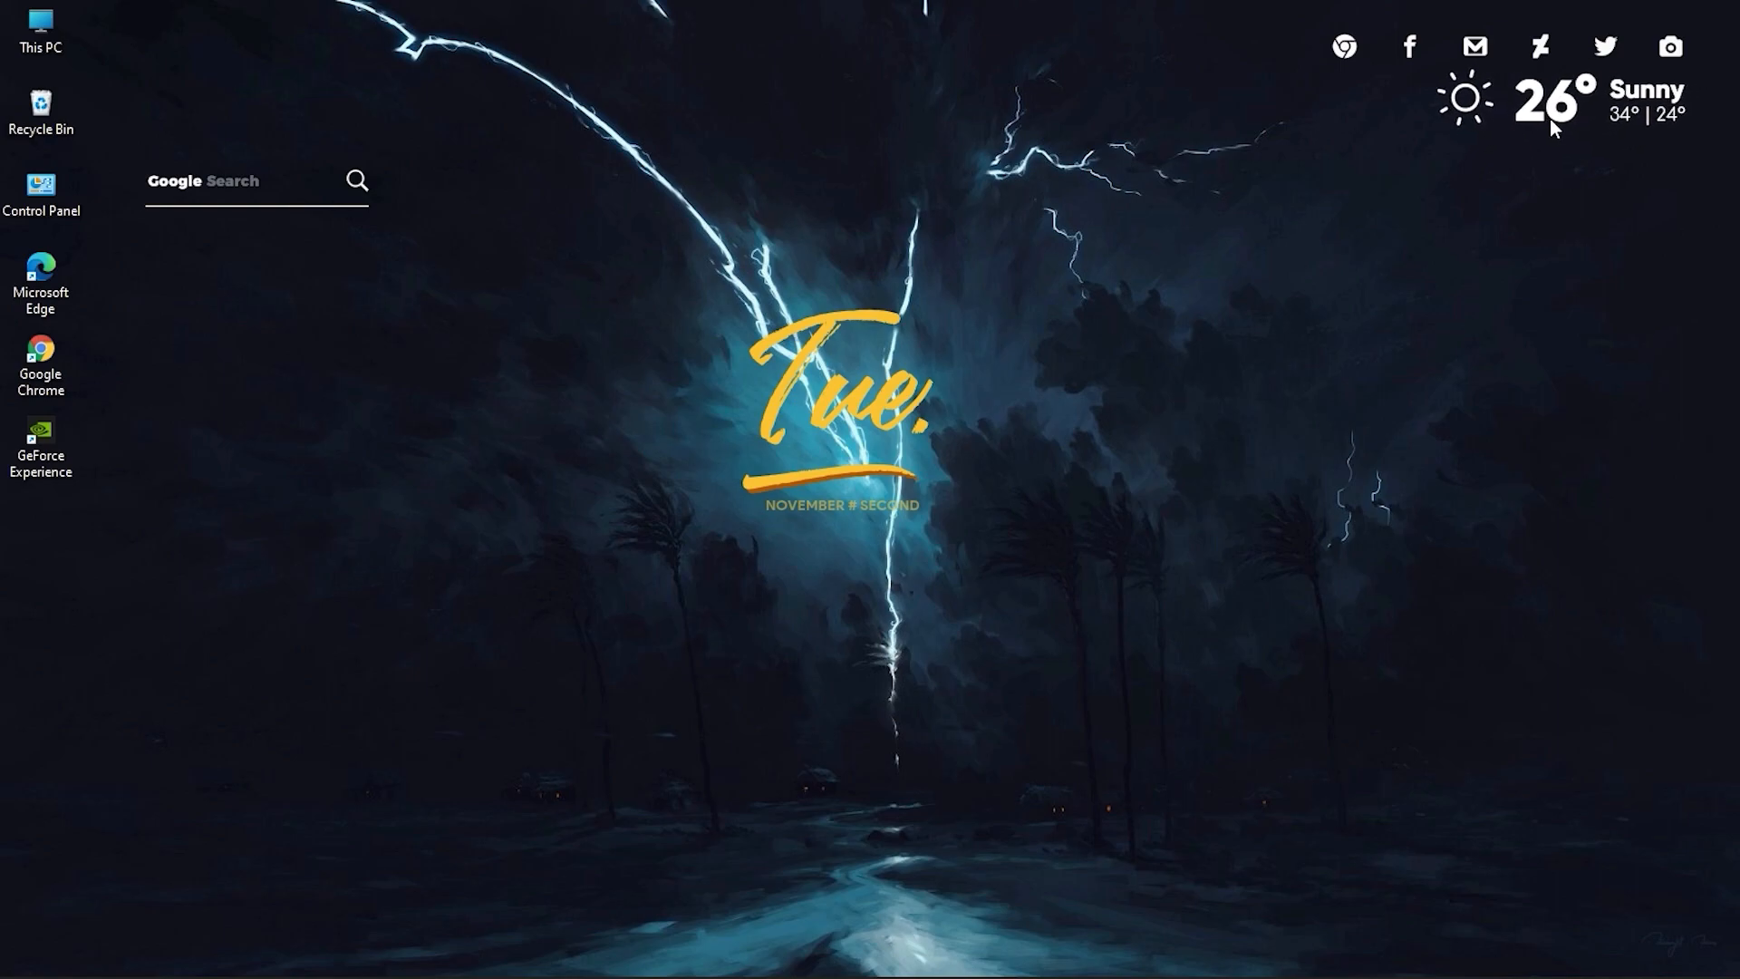
{"action": "left_click_drag", "start_coordinate": [240, 238], "coordinate": [423, 372]}
{"action": "left_click_drag", "start_coordinate": [182, 193], "coordinate": [764, 540]}
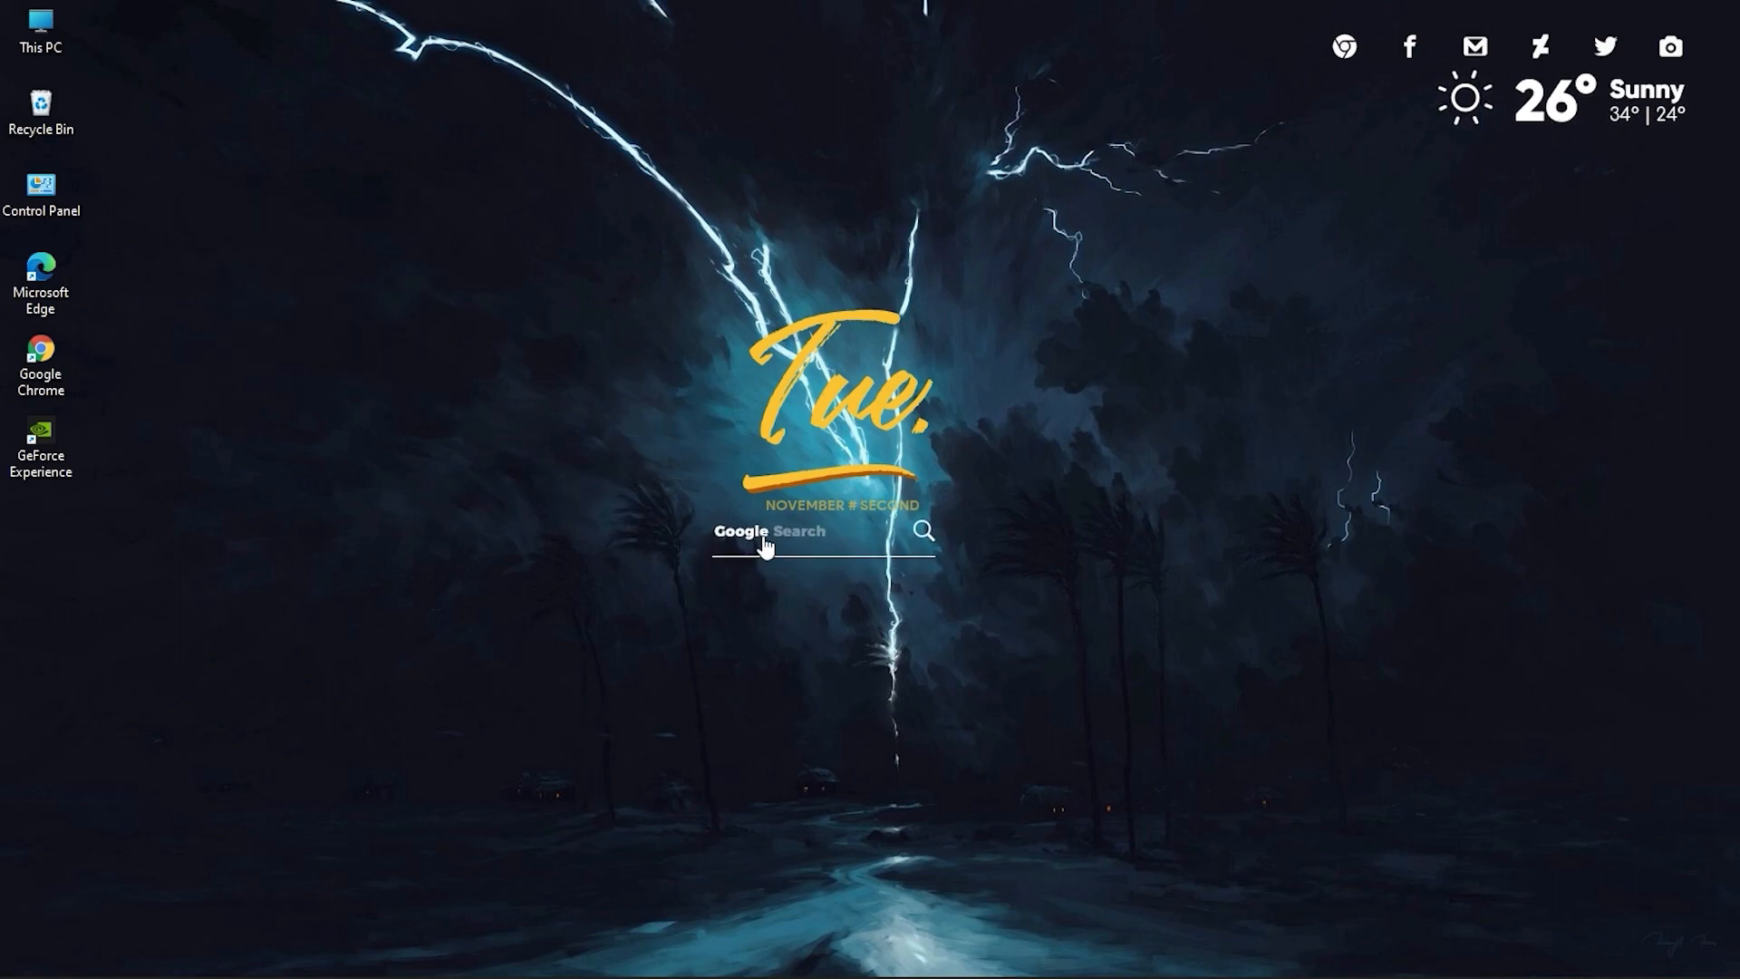
Bring back the Rainmeter manager, collapse the Alonglo skin folder and close the manager.
{"action": "left_click", "coordinate": [1017, 954]}
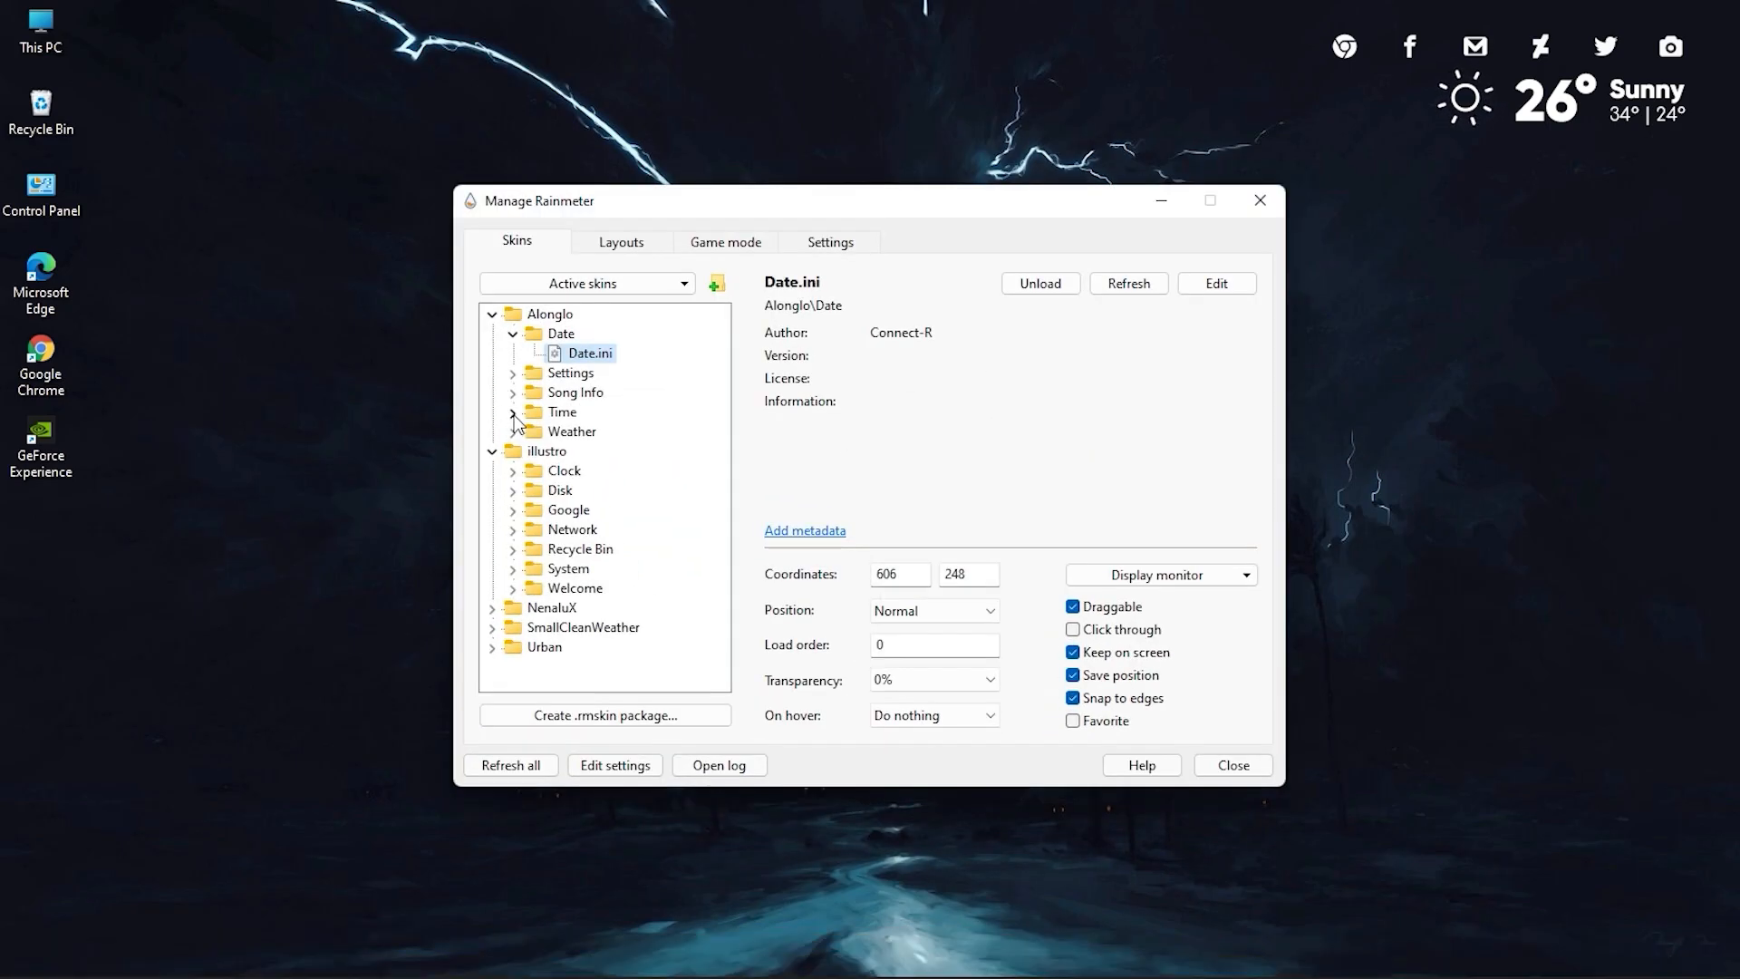
{"action": "left_click", "coordinate": [493, 315]}
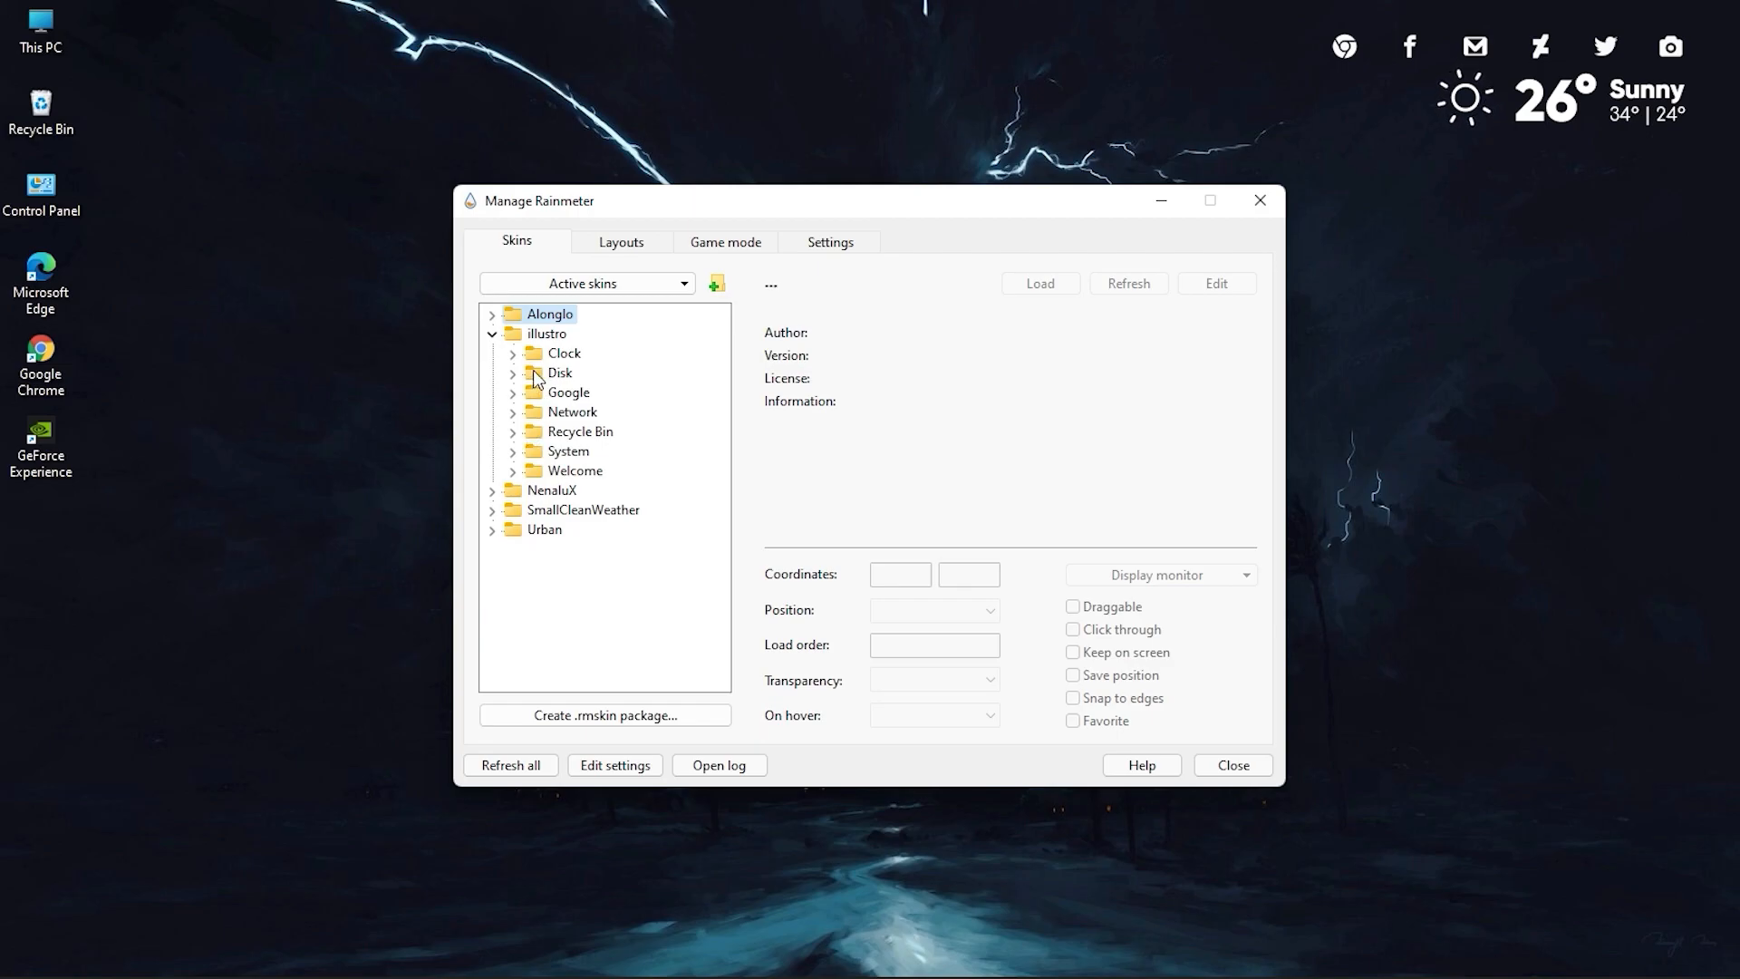
{"action": "left_click", "coordinate": [1259, 201]}
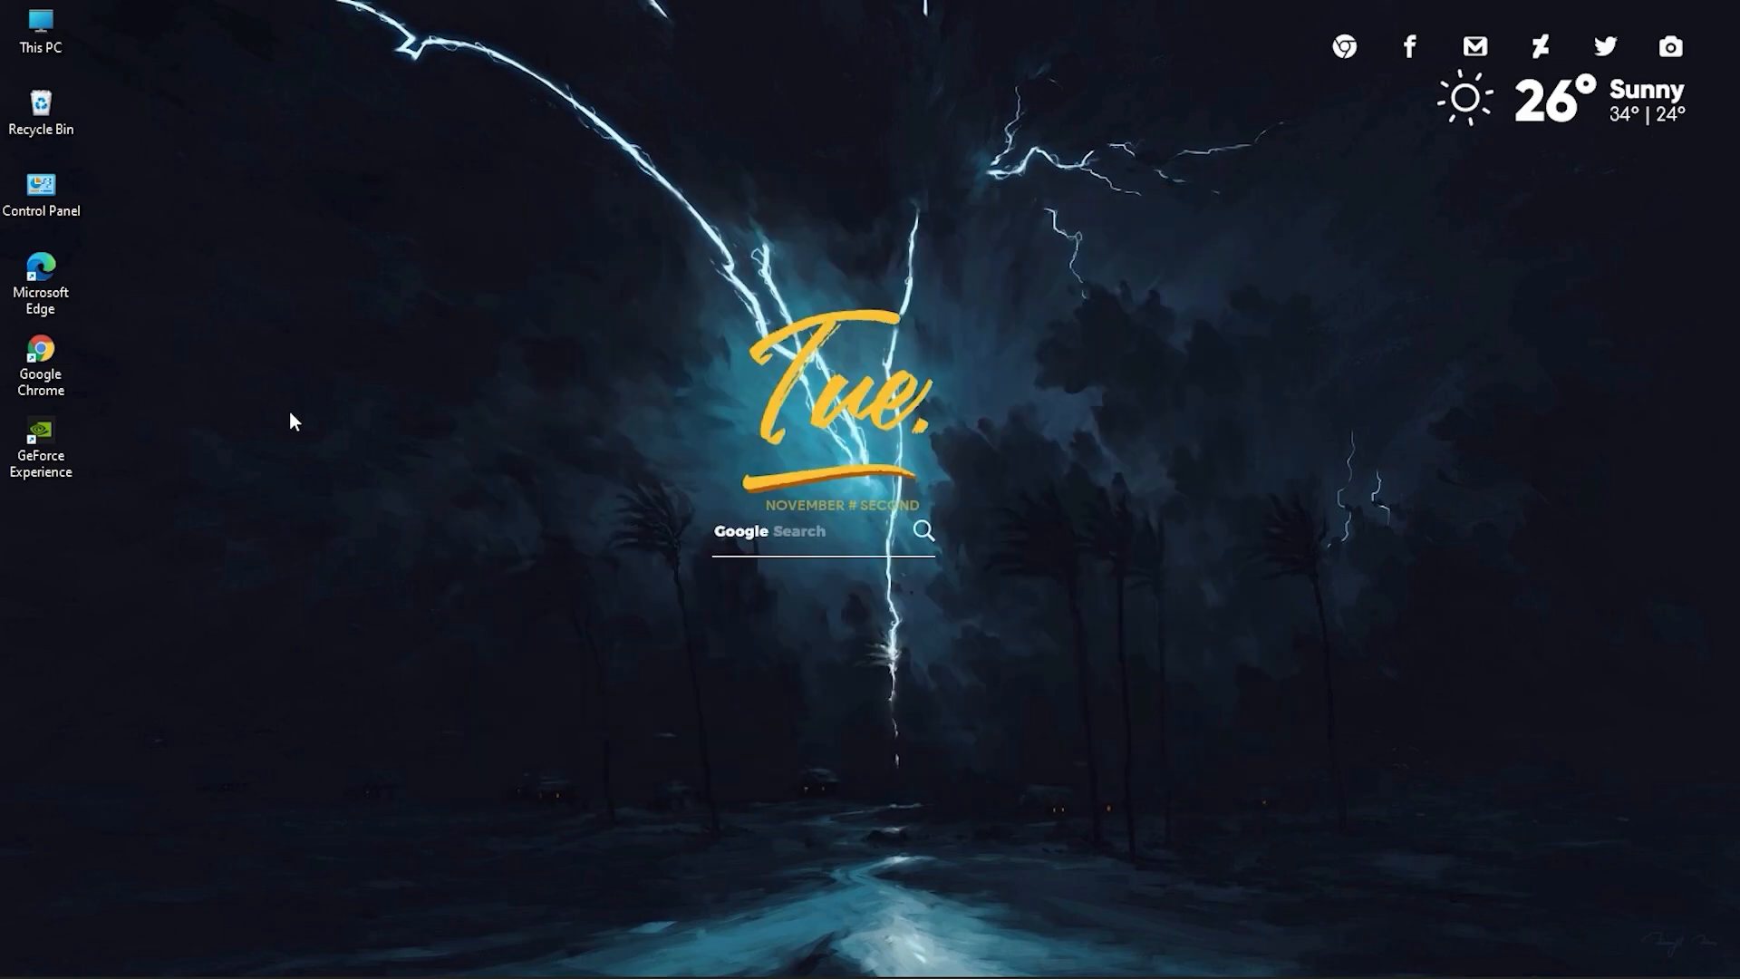
Hide the desktop icons and move the weather skin to the desktop's upper-left corner.
{"action": "right_click", "coordinate": [241, 170]}
{"action": "mouse_move", "coordinate": [324, 188]}
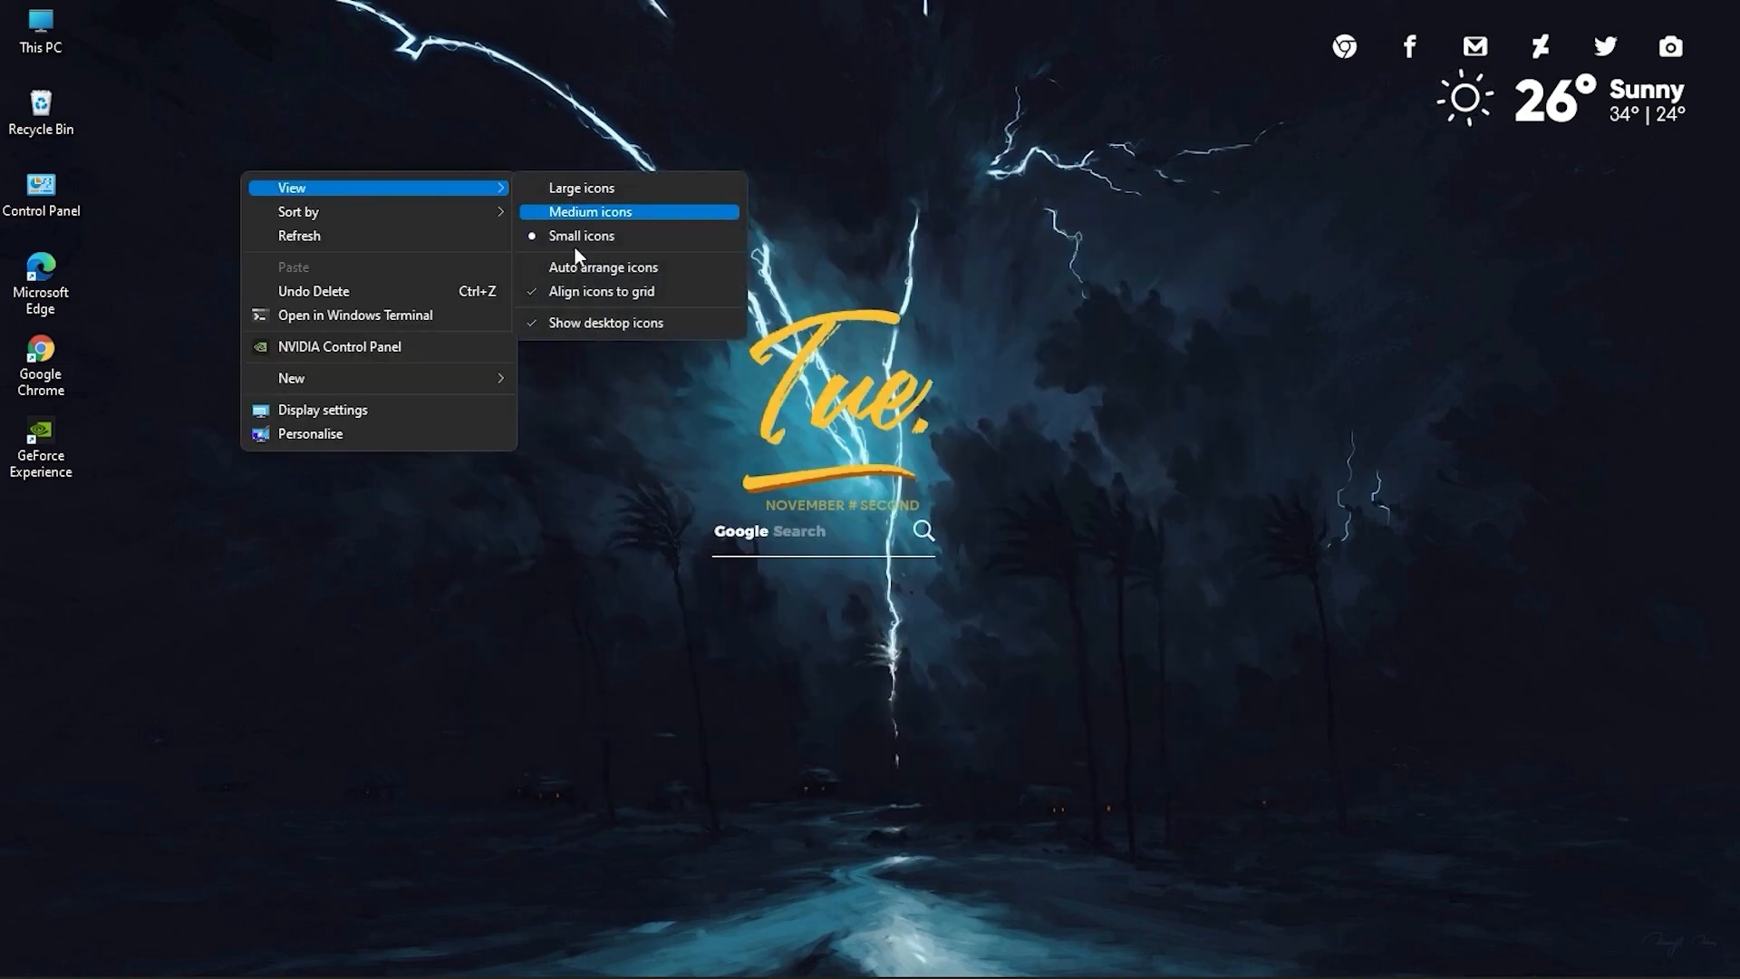
{"action": "left_click", "coordinate": [694, 324]}
{"action": "left_click_drag", "start_coordinate": [1548, 103], "coordinate": [139, 54]}
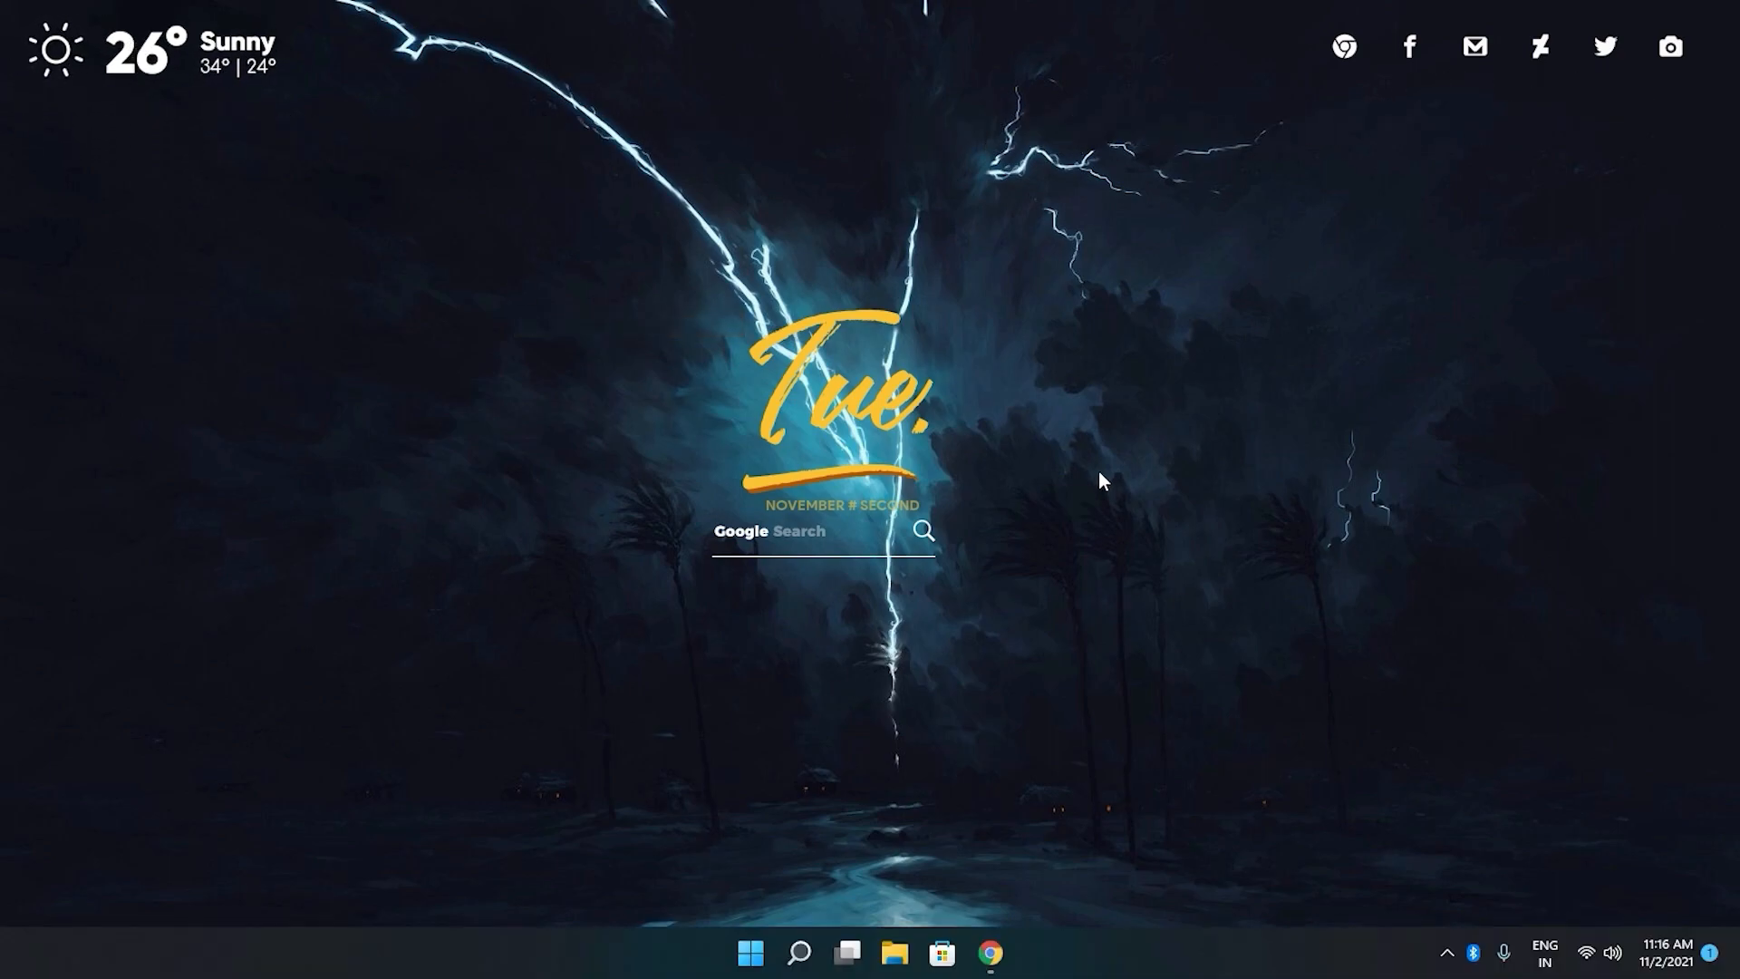
Switch to Chrome and download the Dock Cinfig Files folder from MEGA as Archive-acf9.zip into Downloads.
{"action": "left_click", "coordinate": [990, 953]}
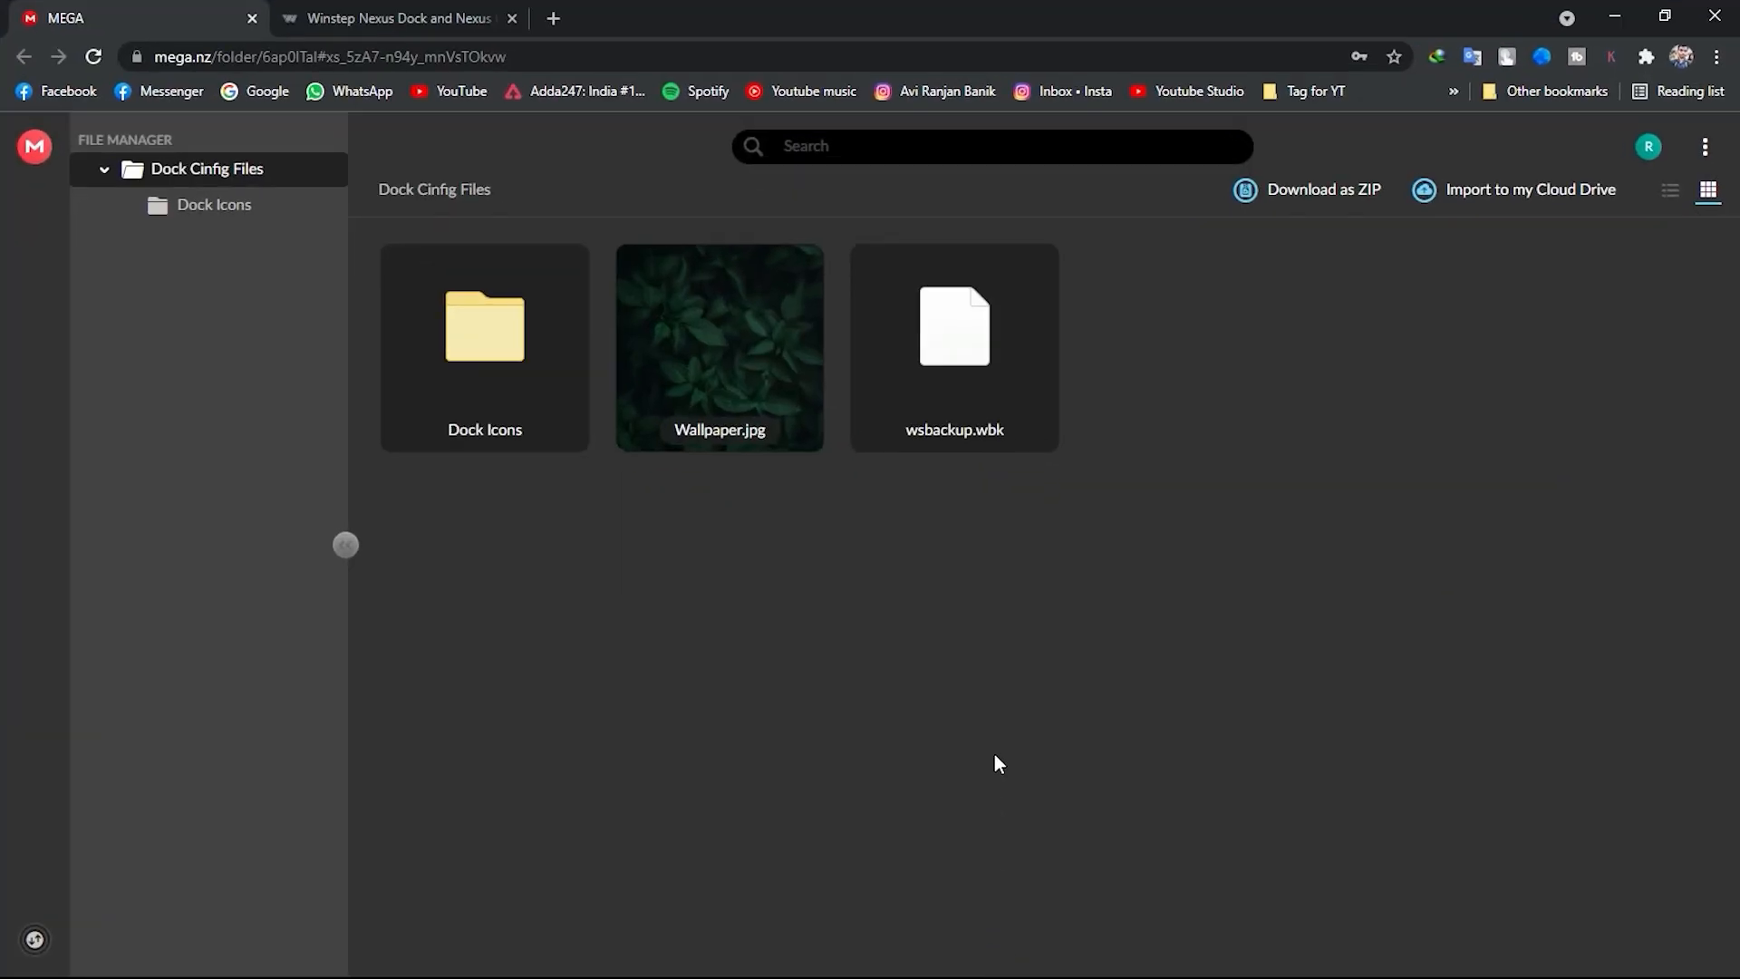
{"action": "left_click", "coordinate": [1269, 191]}
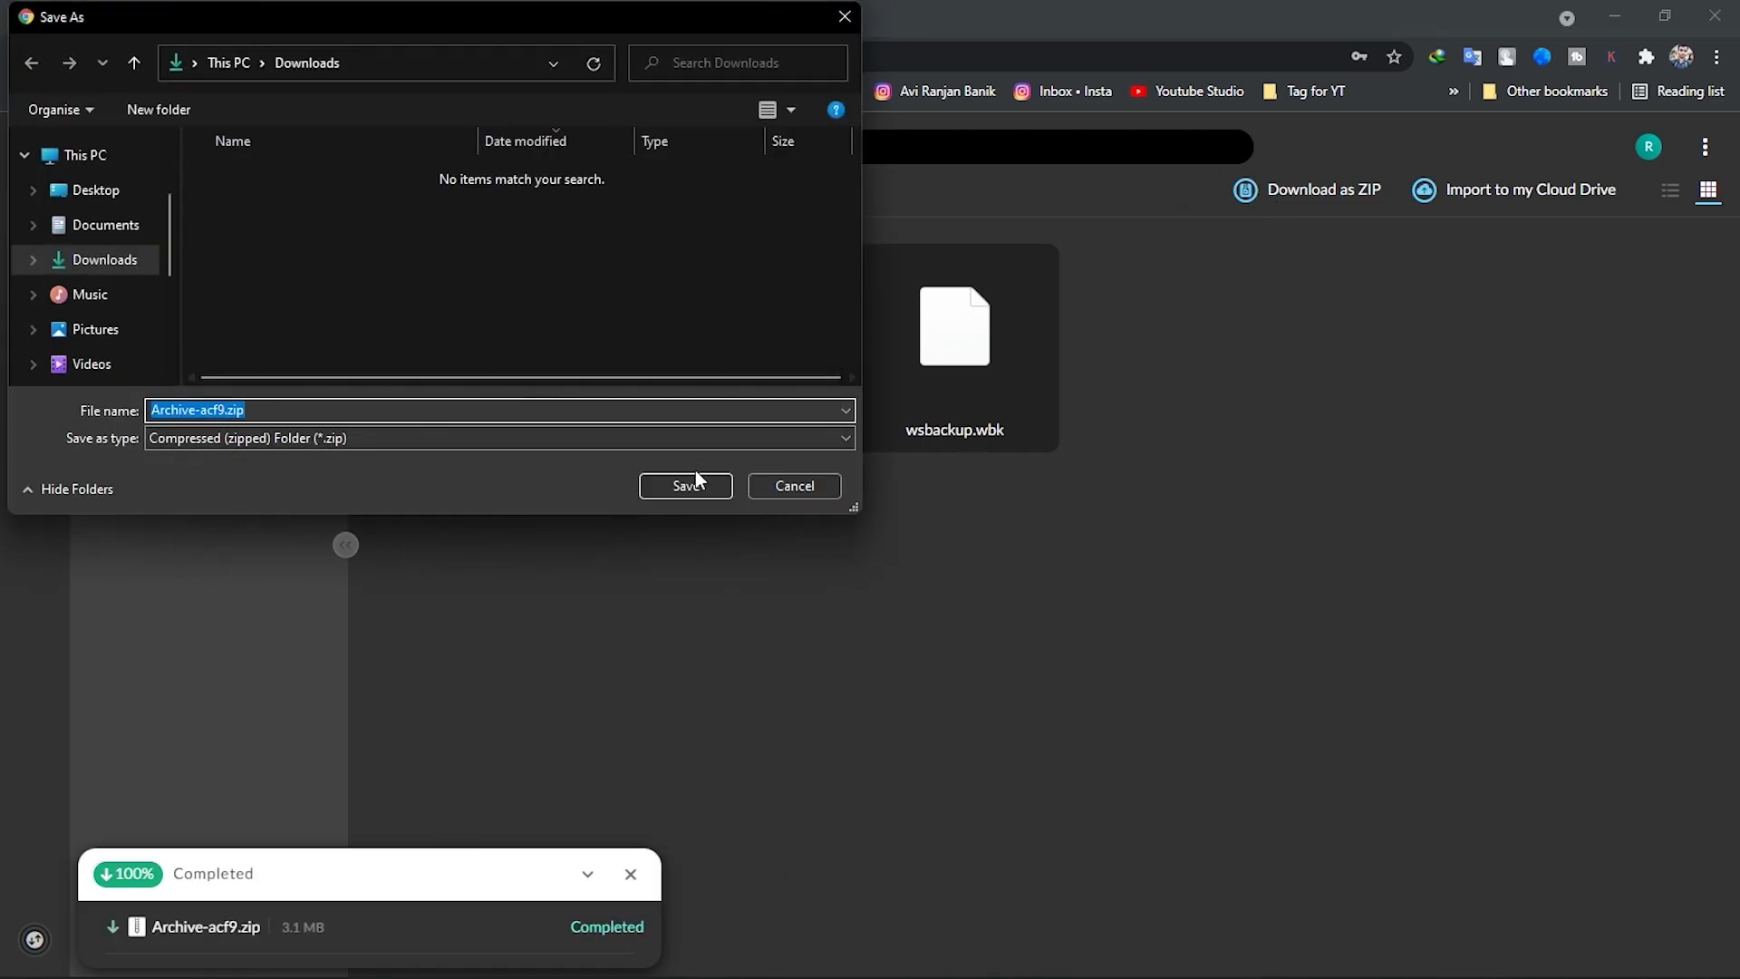
{"action": "left_click", "coordinate": [688, 482]}
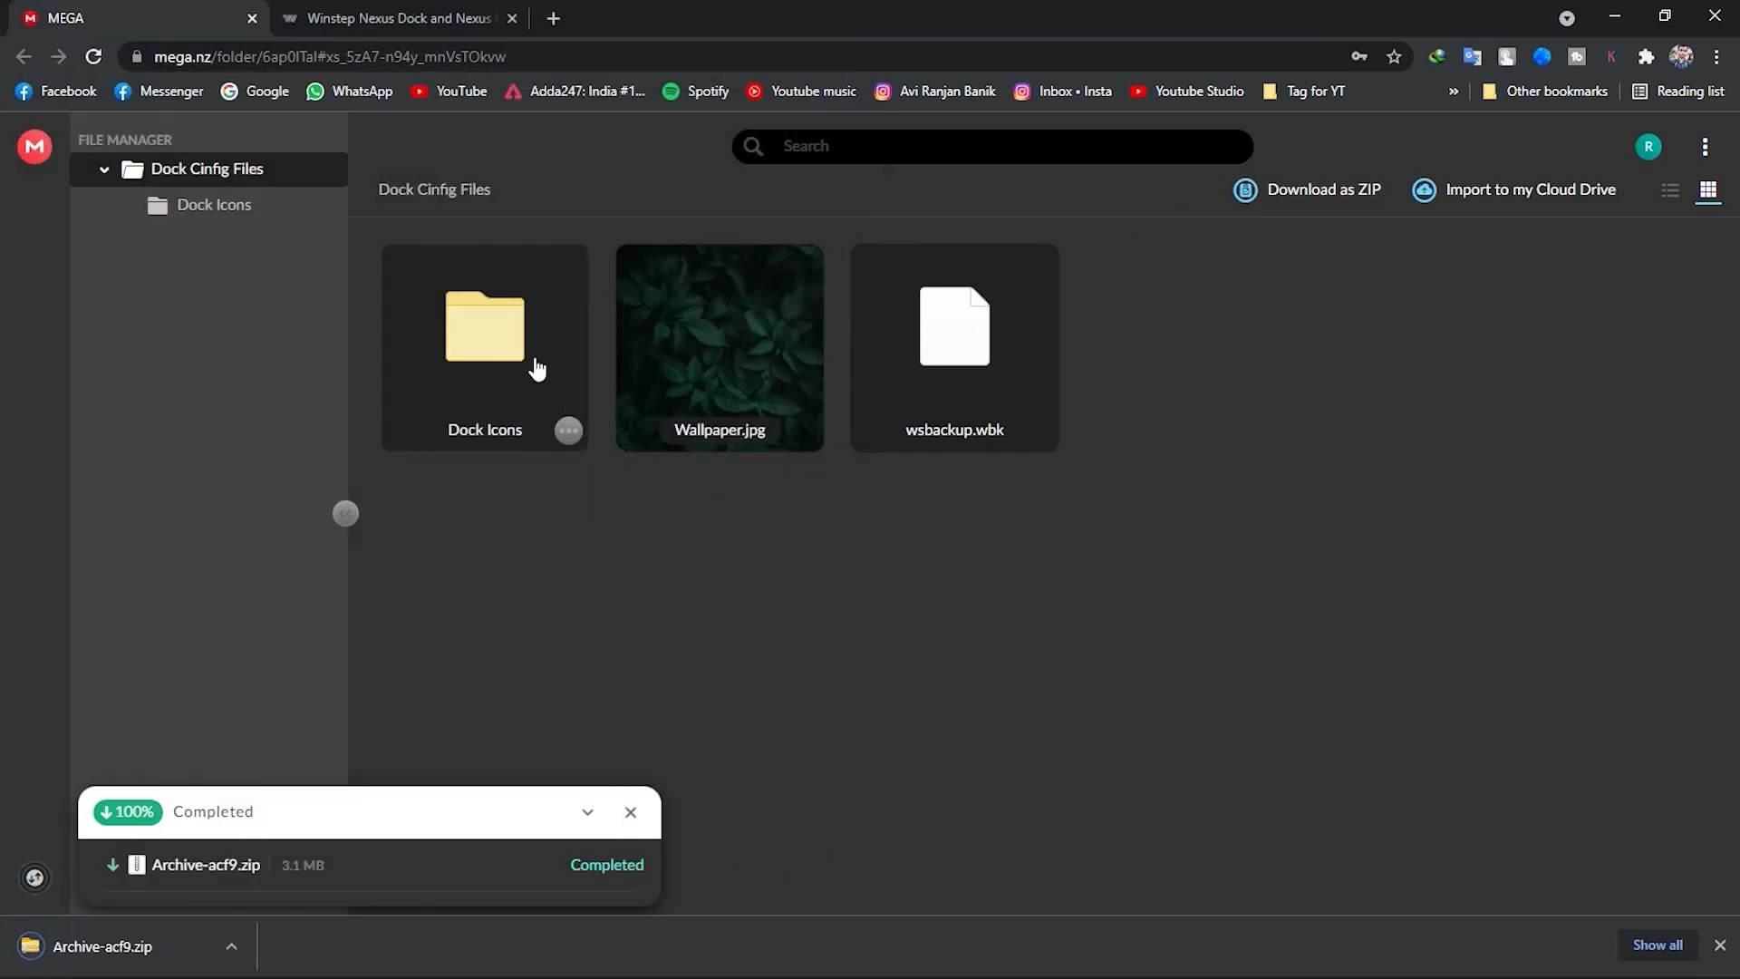
Download the free Winstep Nexus dock from its web page, saving nexus.zip in Downloads.
{"action": "left_click", "coordinate": [376, 17]}
{"action": "scroll", "coordinate": [551, 621], "scroll_direction": "down", "scroll_amount": 4}
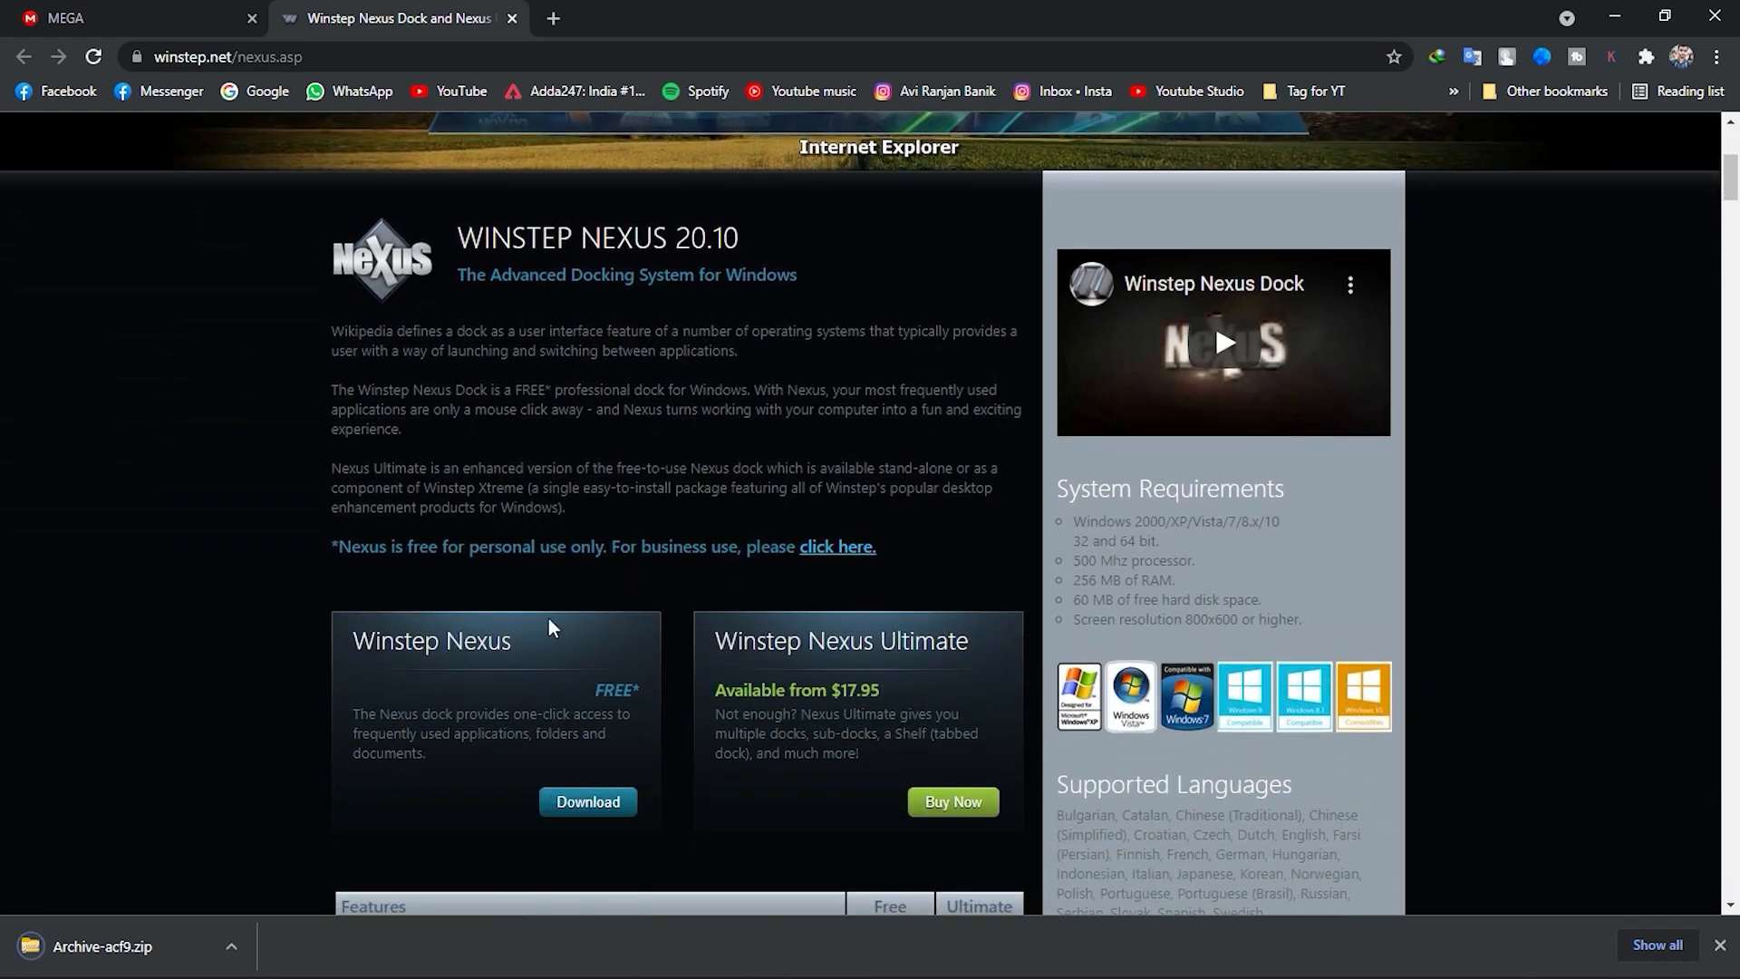
{"action": "left_click", "coordinate": [566, 797]}
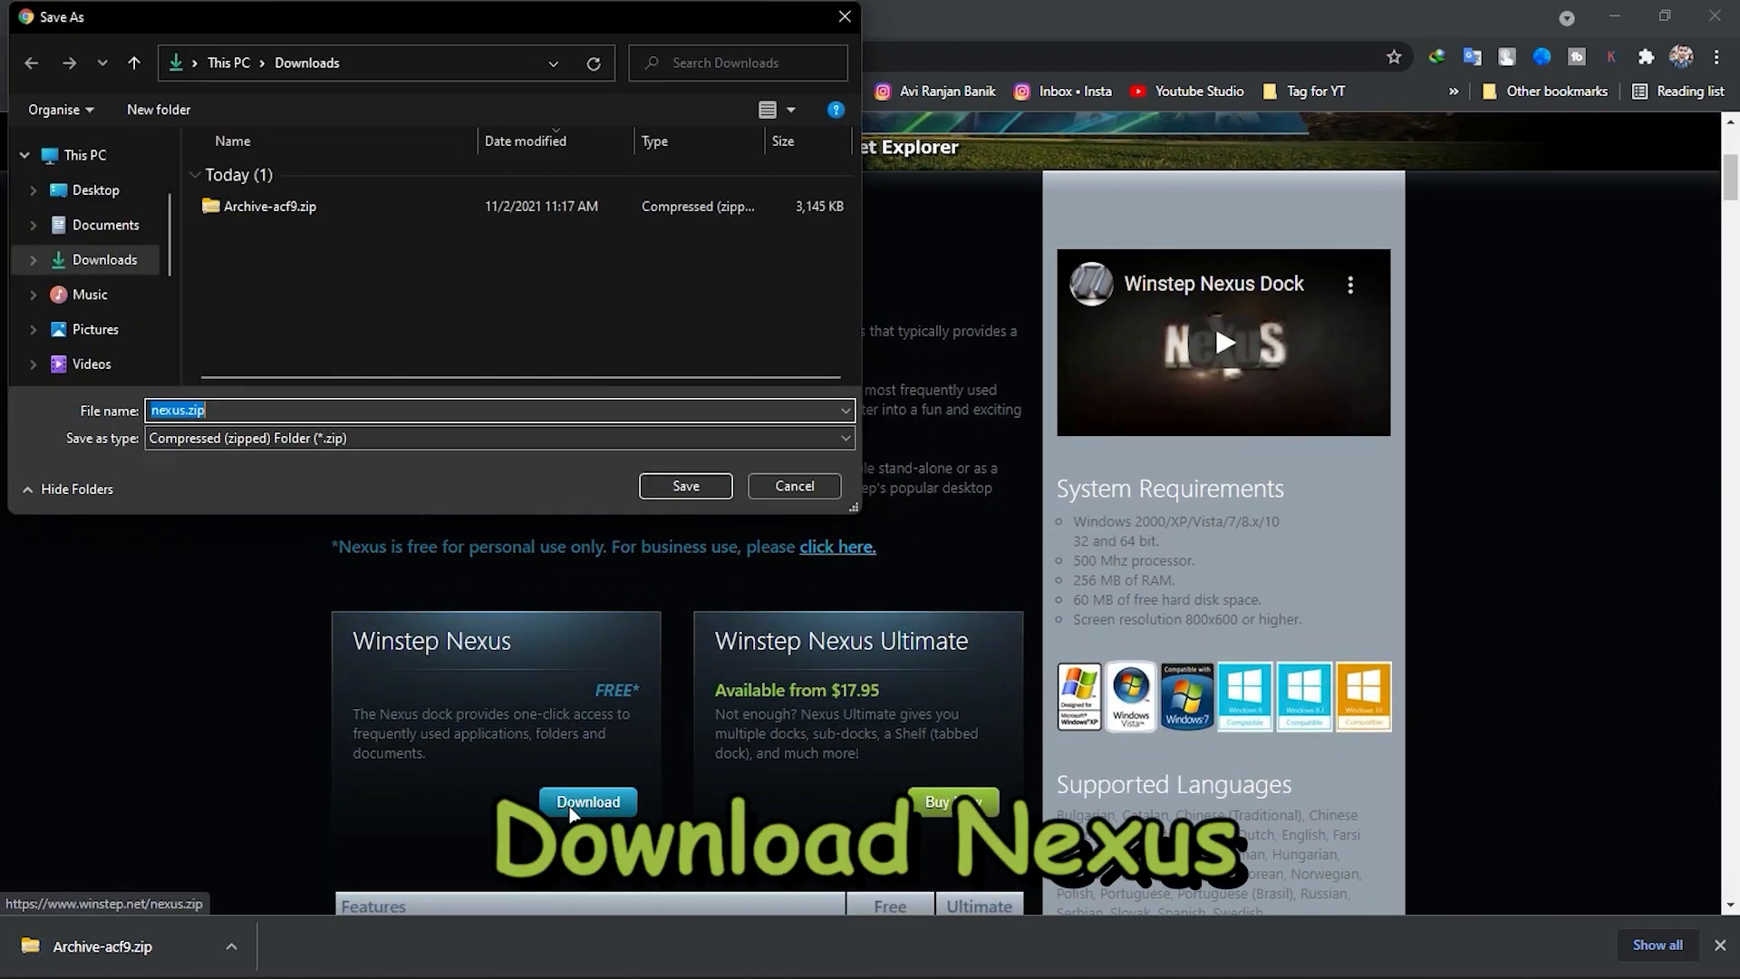
{"action": "left_click", "coordinate": [686, 486]}
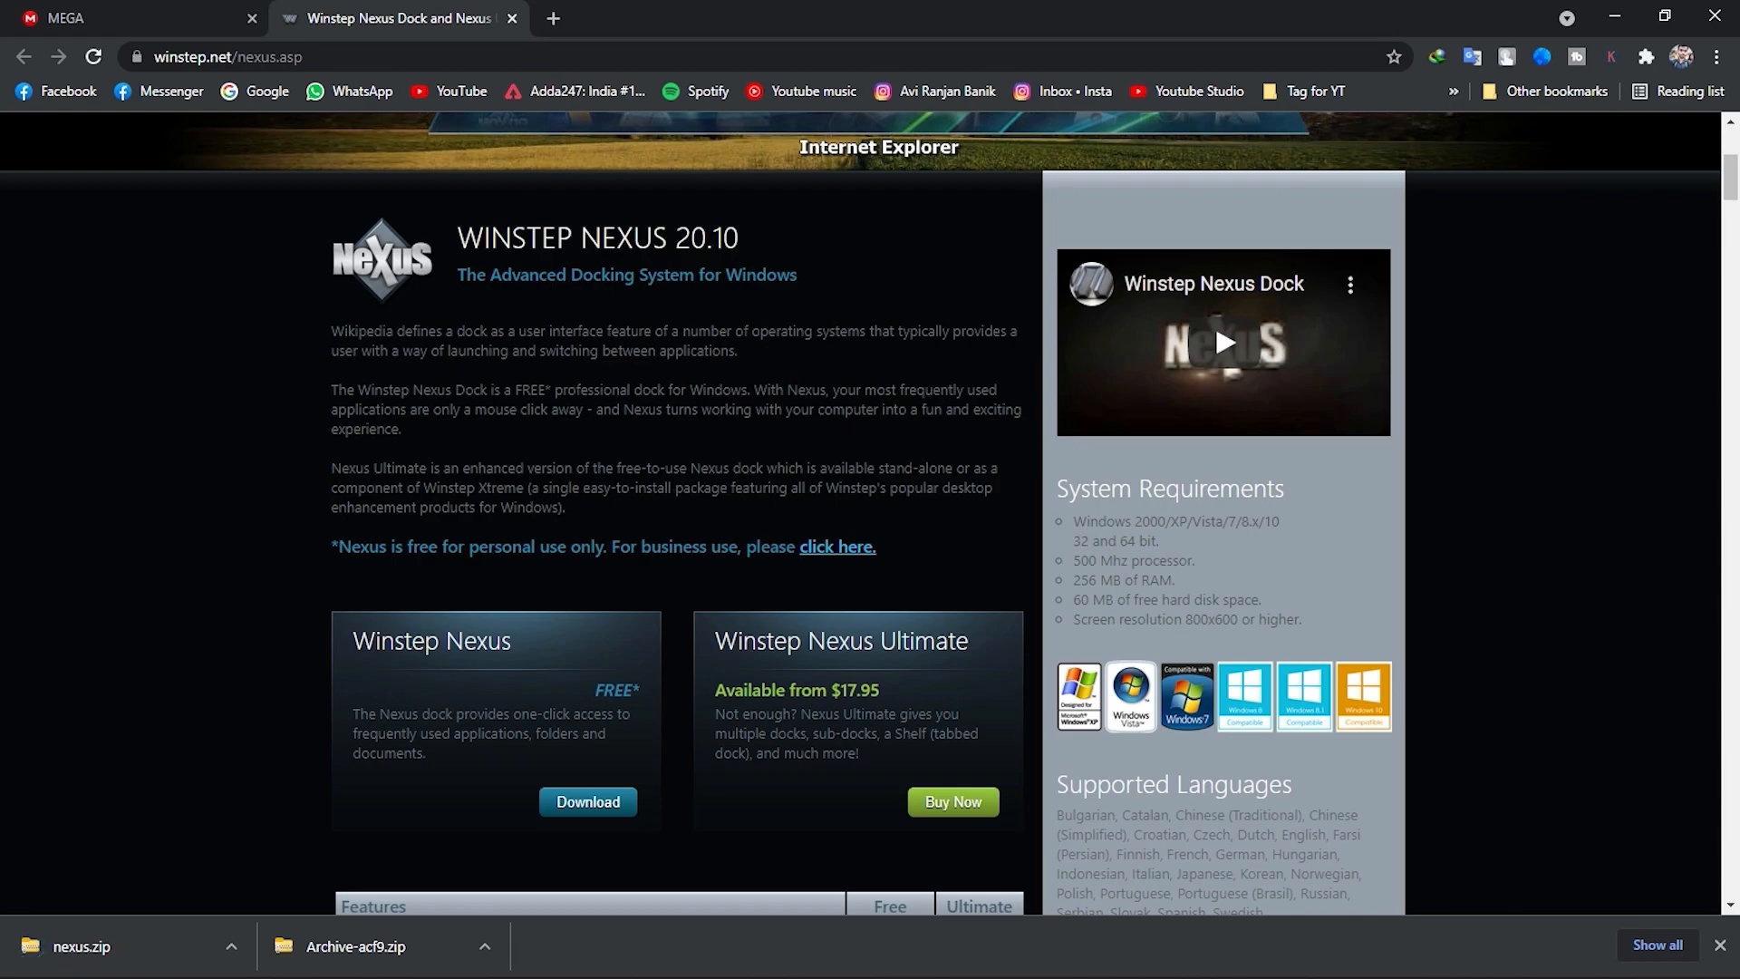
In File Explorer, open nexus.zip from Downloads, run NexusSetup.exe without extracting and allow it to make changes.
{"action": "left_click", "coordinate": [893, 953]}
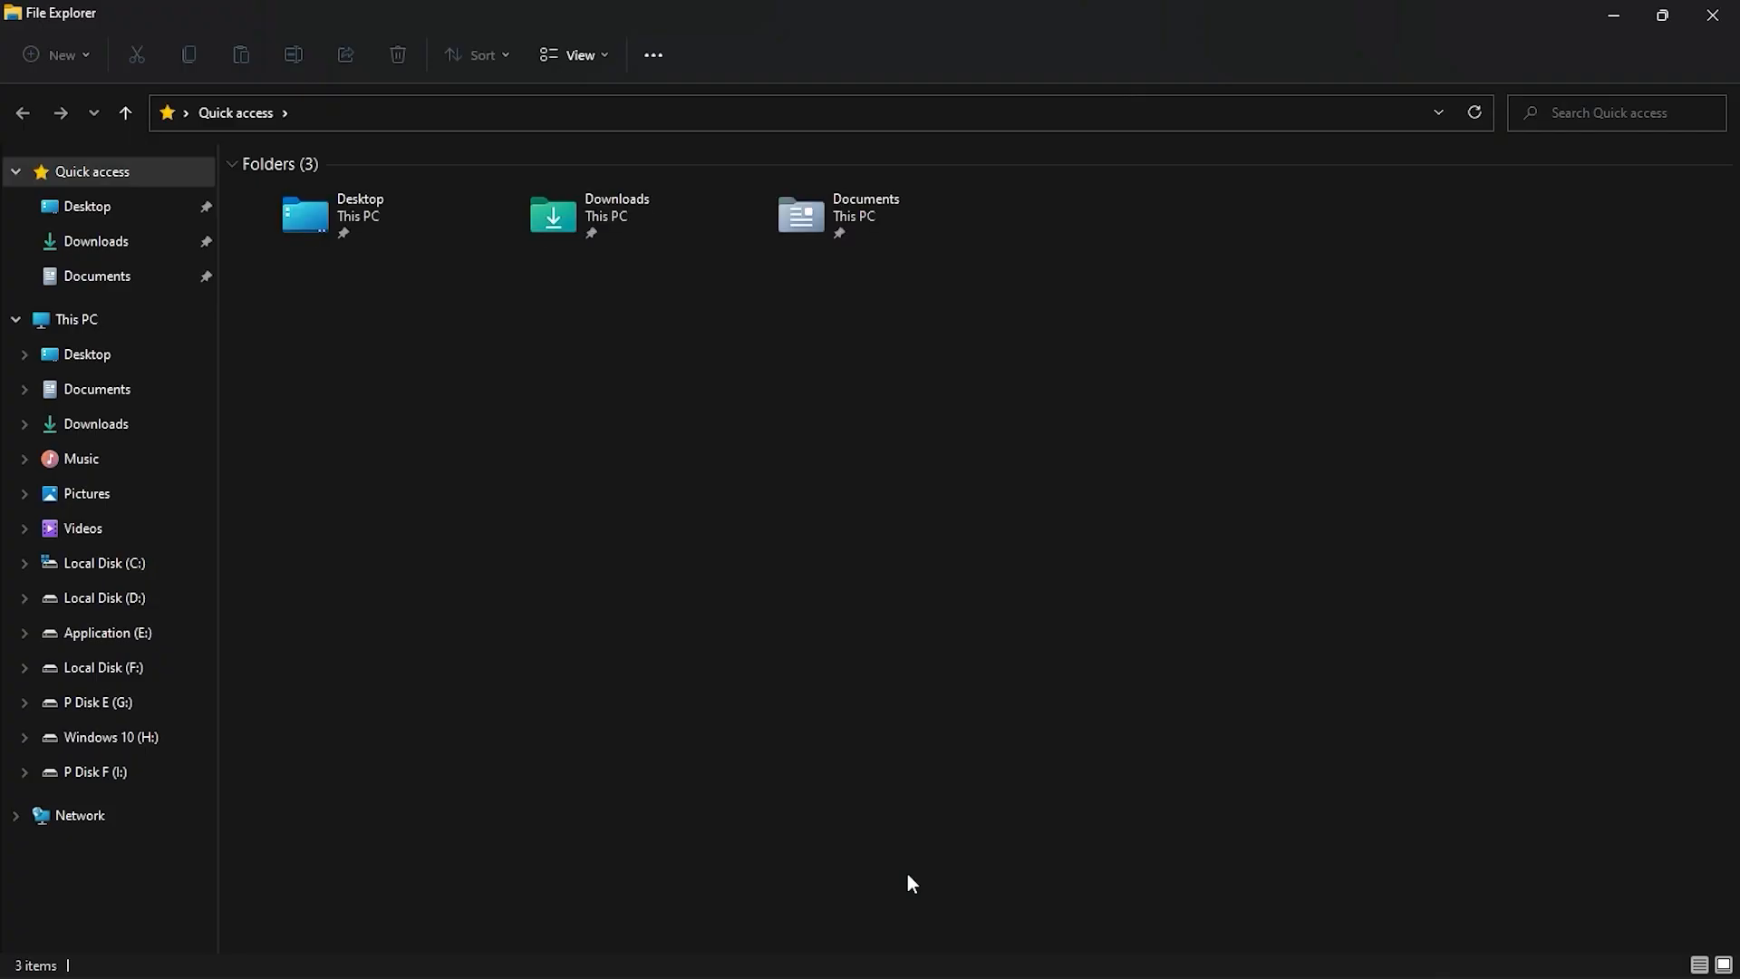
{"action": "double_click", "coordinate": [628, 204]}
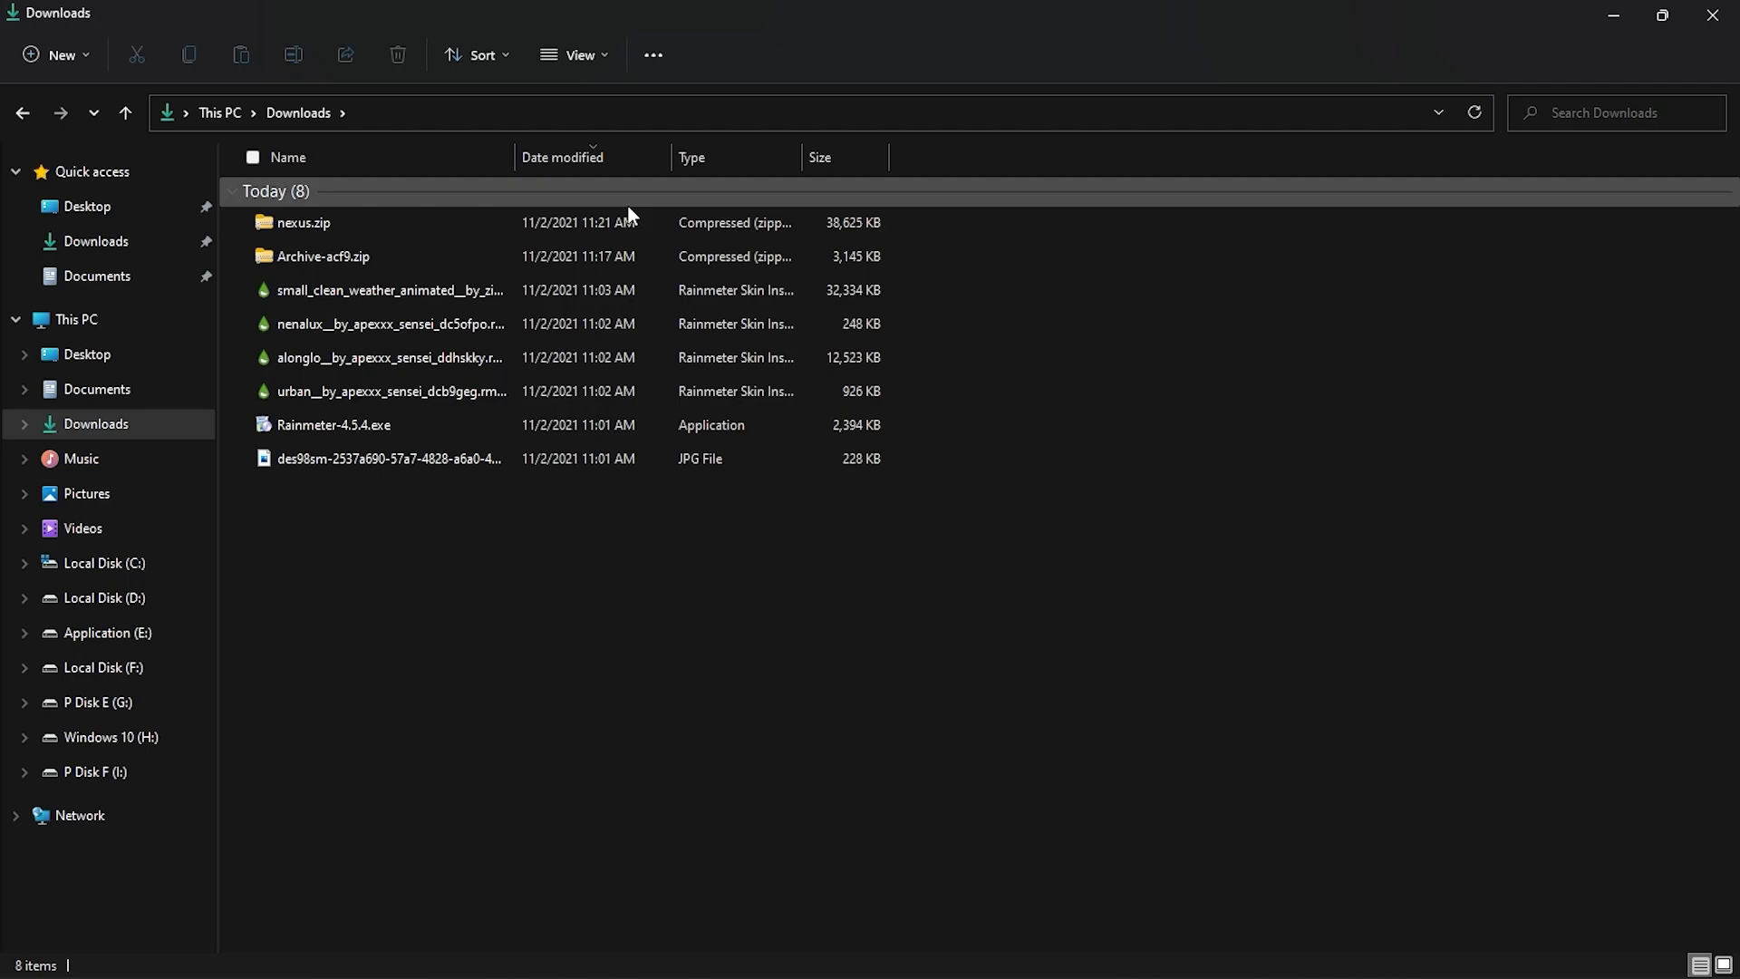
{"action": "double_click", "coordinate": [346, 223]}
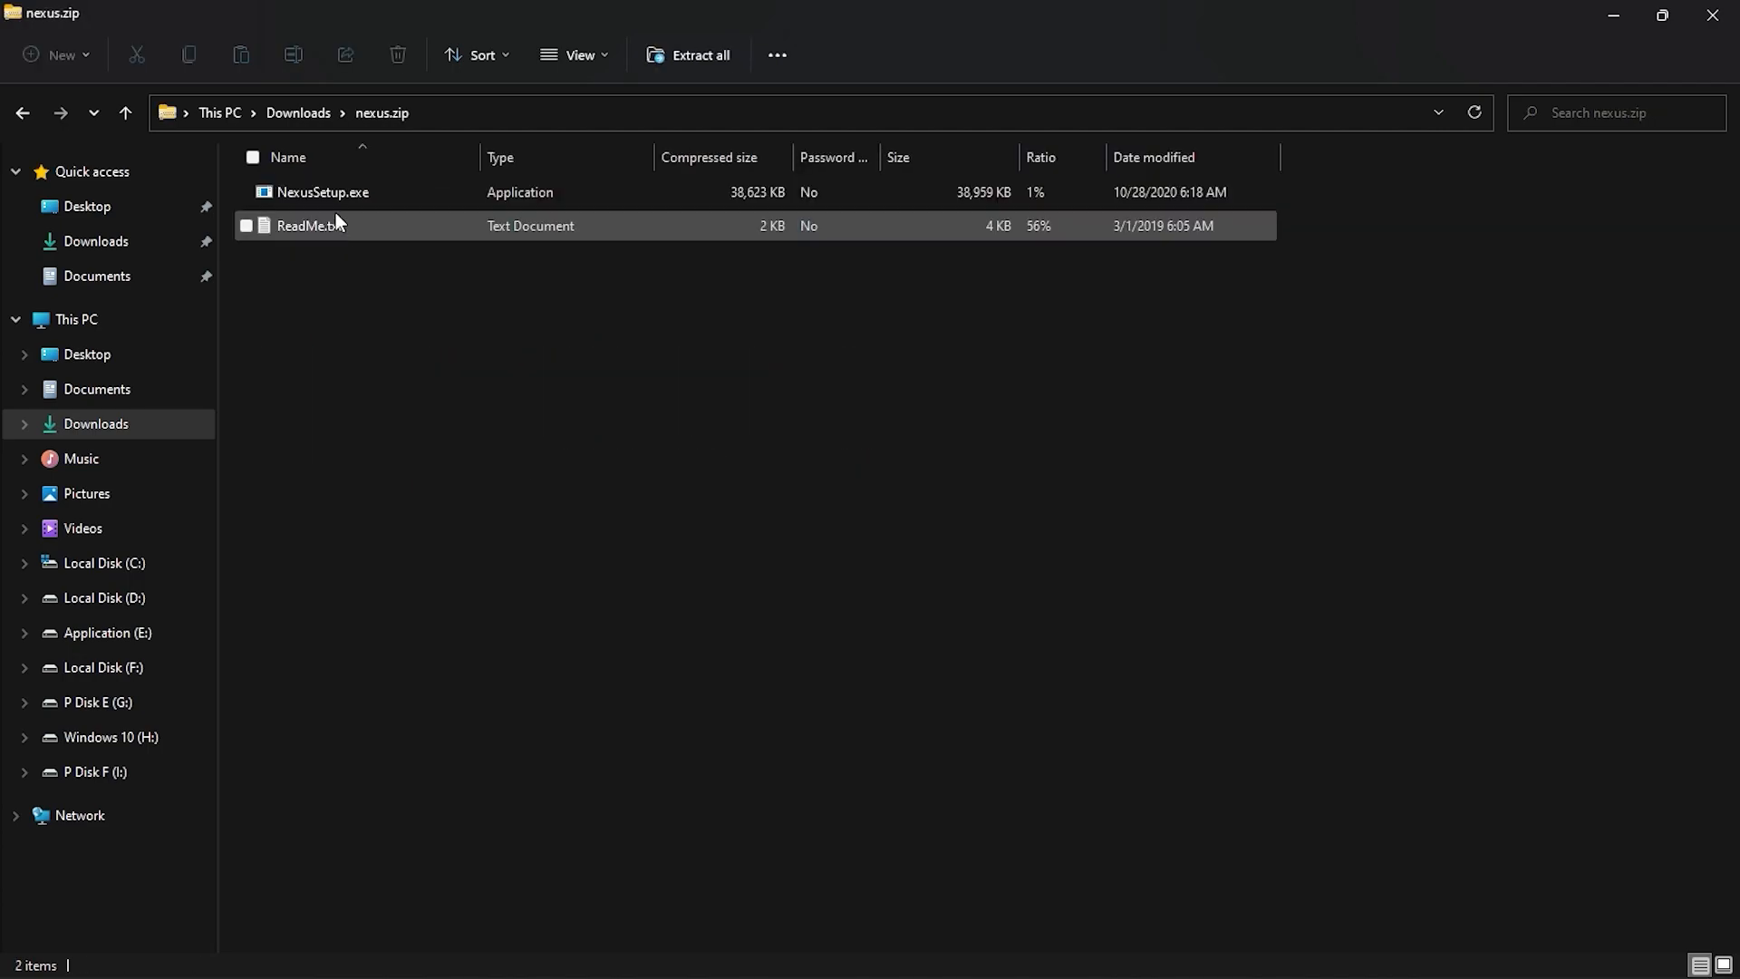
{"action": "double_click", "coordinate": [335, 199]}
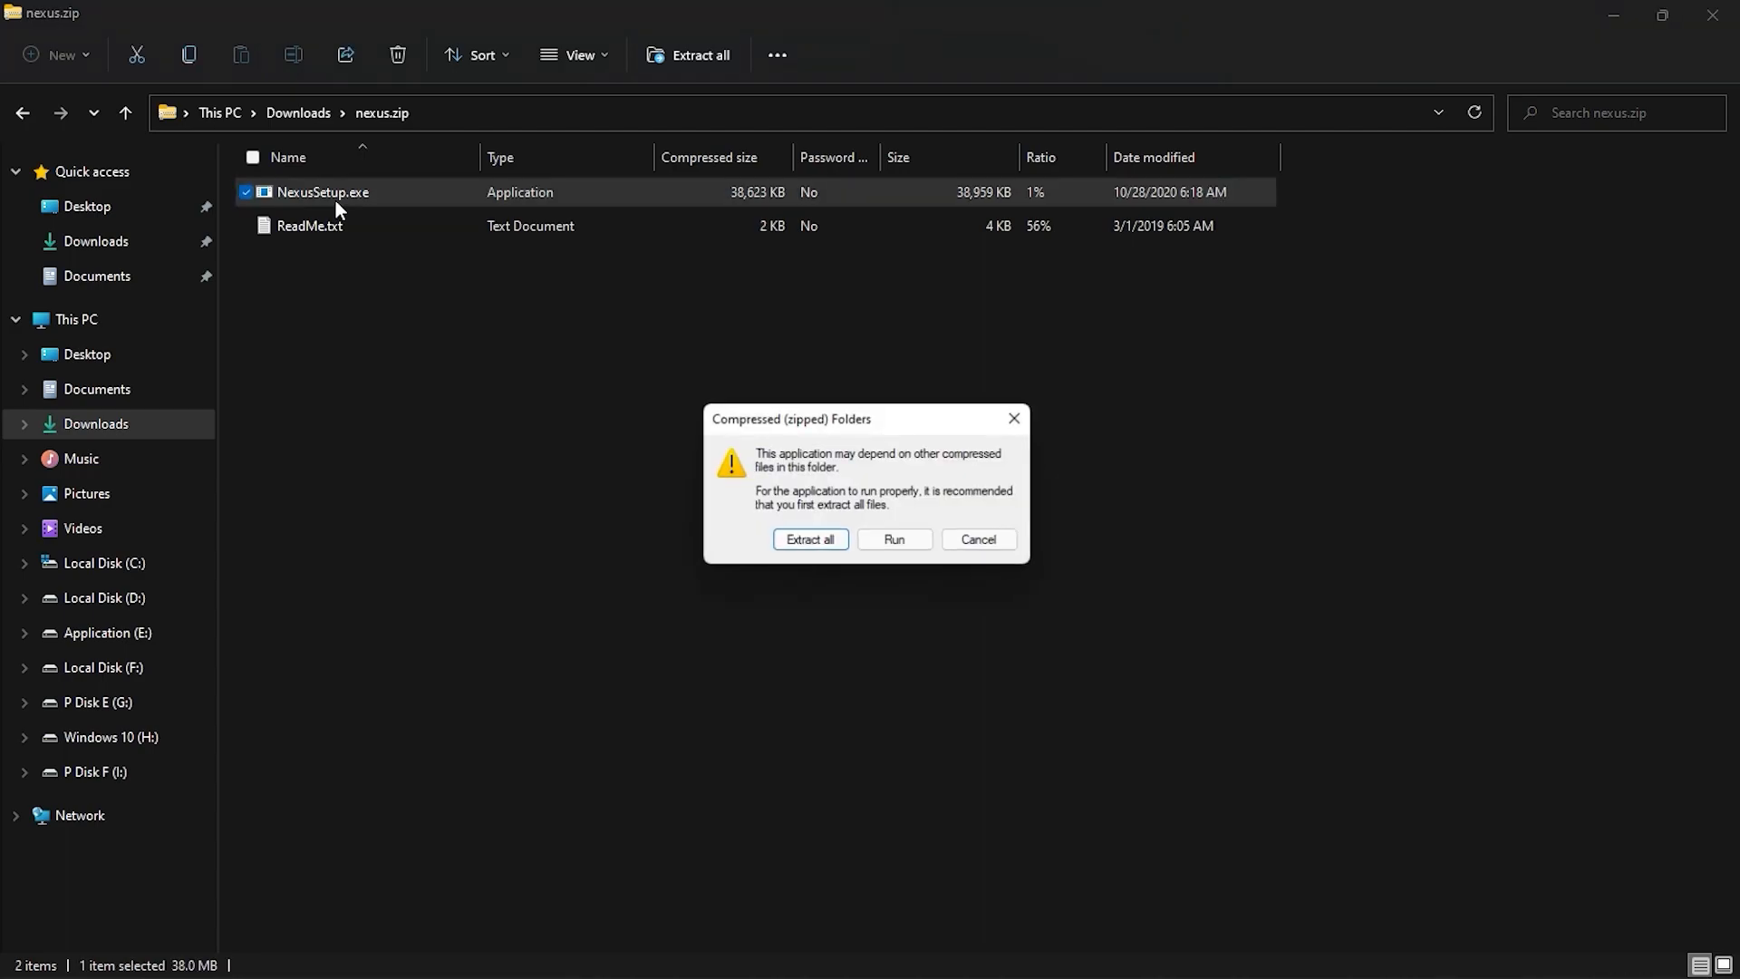
{"action": "left_click", "coordinate": [895, 544]}
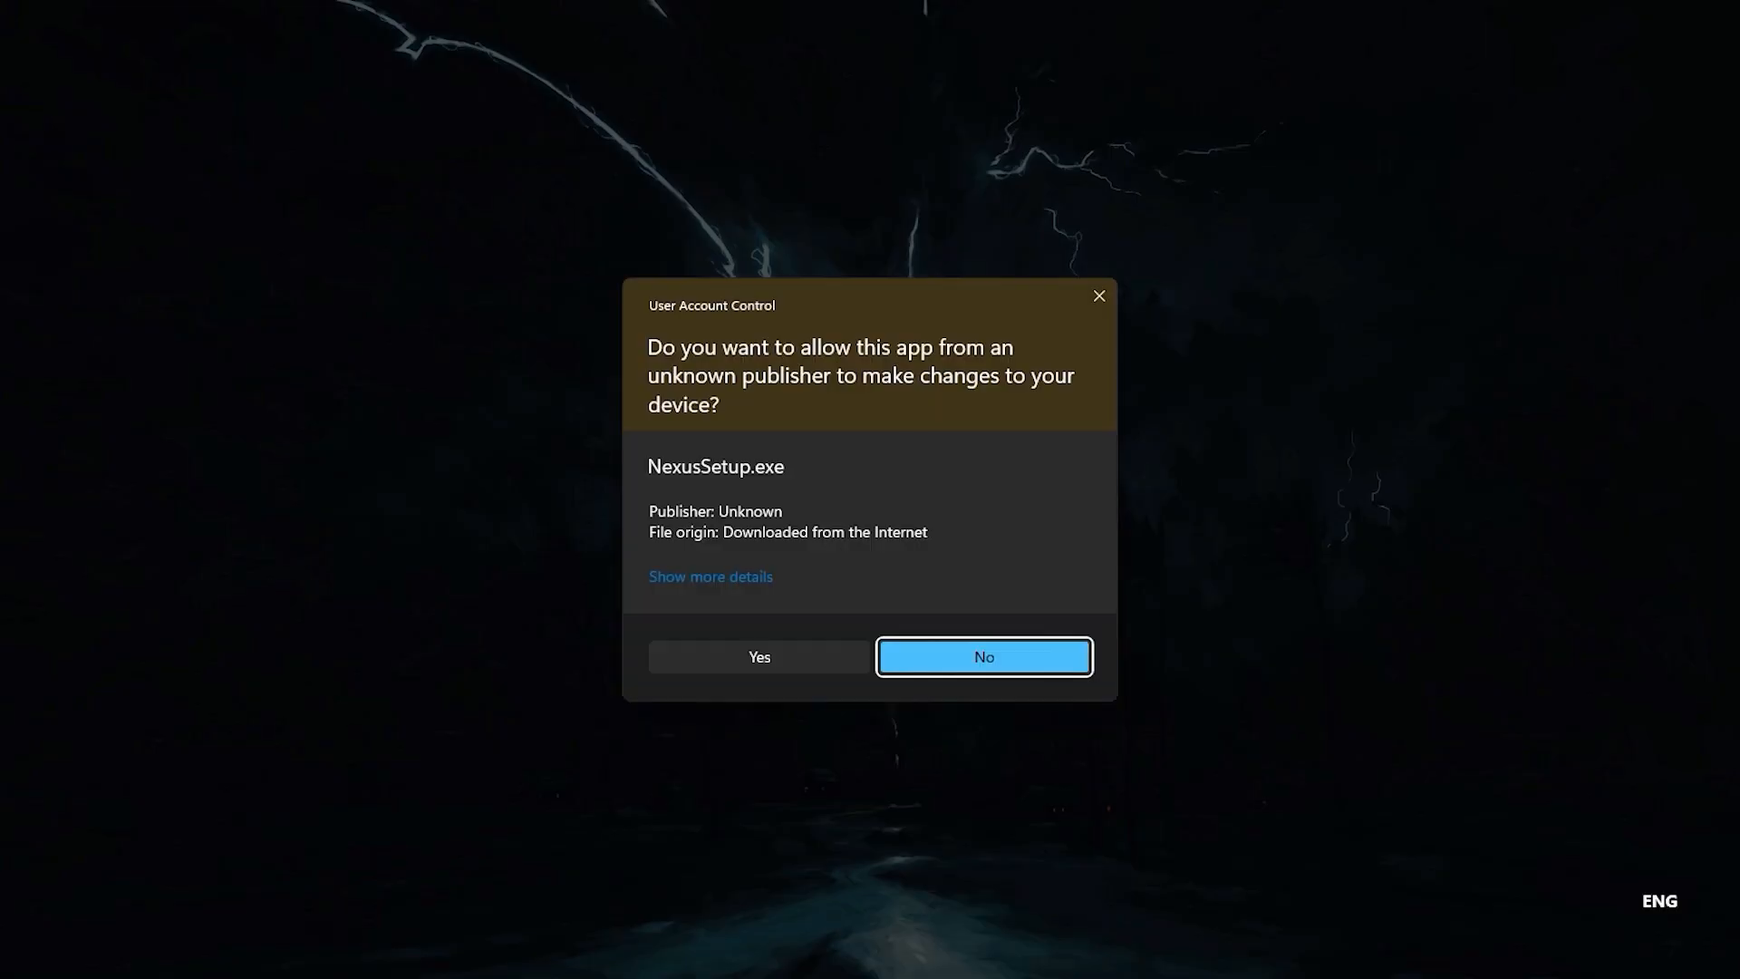
{"action": "left_click", "coordinate": [784, 669]}
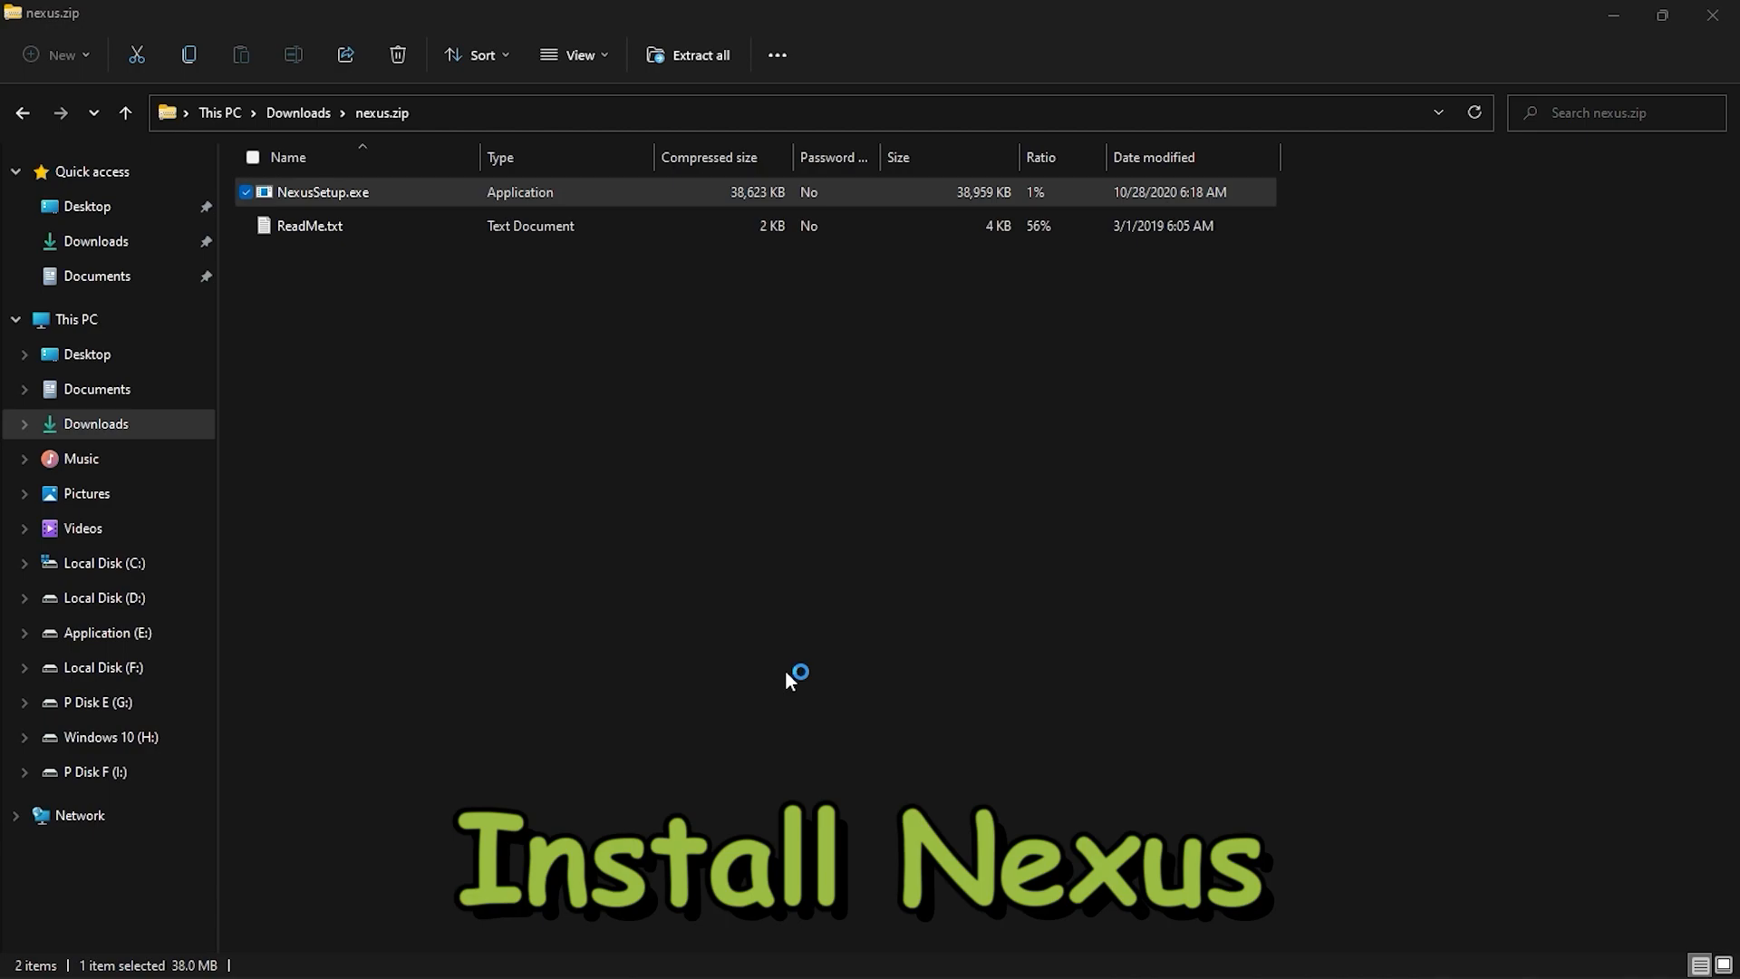
Install Nexus 20.10 by accepting the license agreement, keeping the default options and launching it on finish.
{"action": "left_click", "coordinate": [870, 550]}
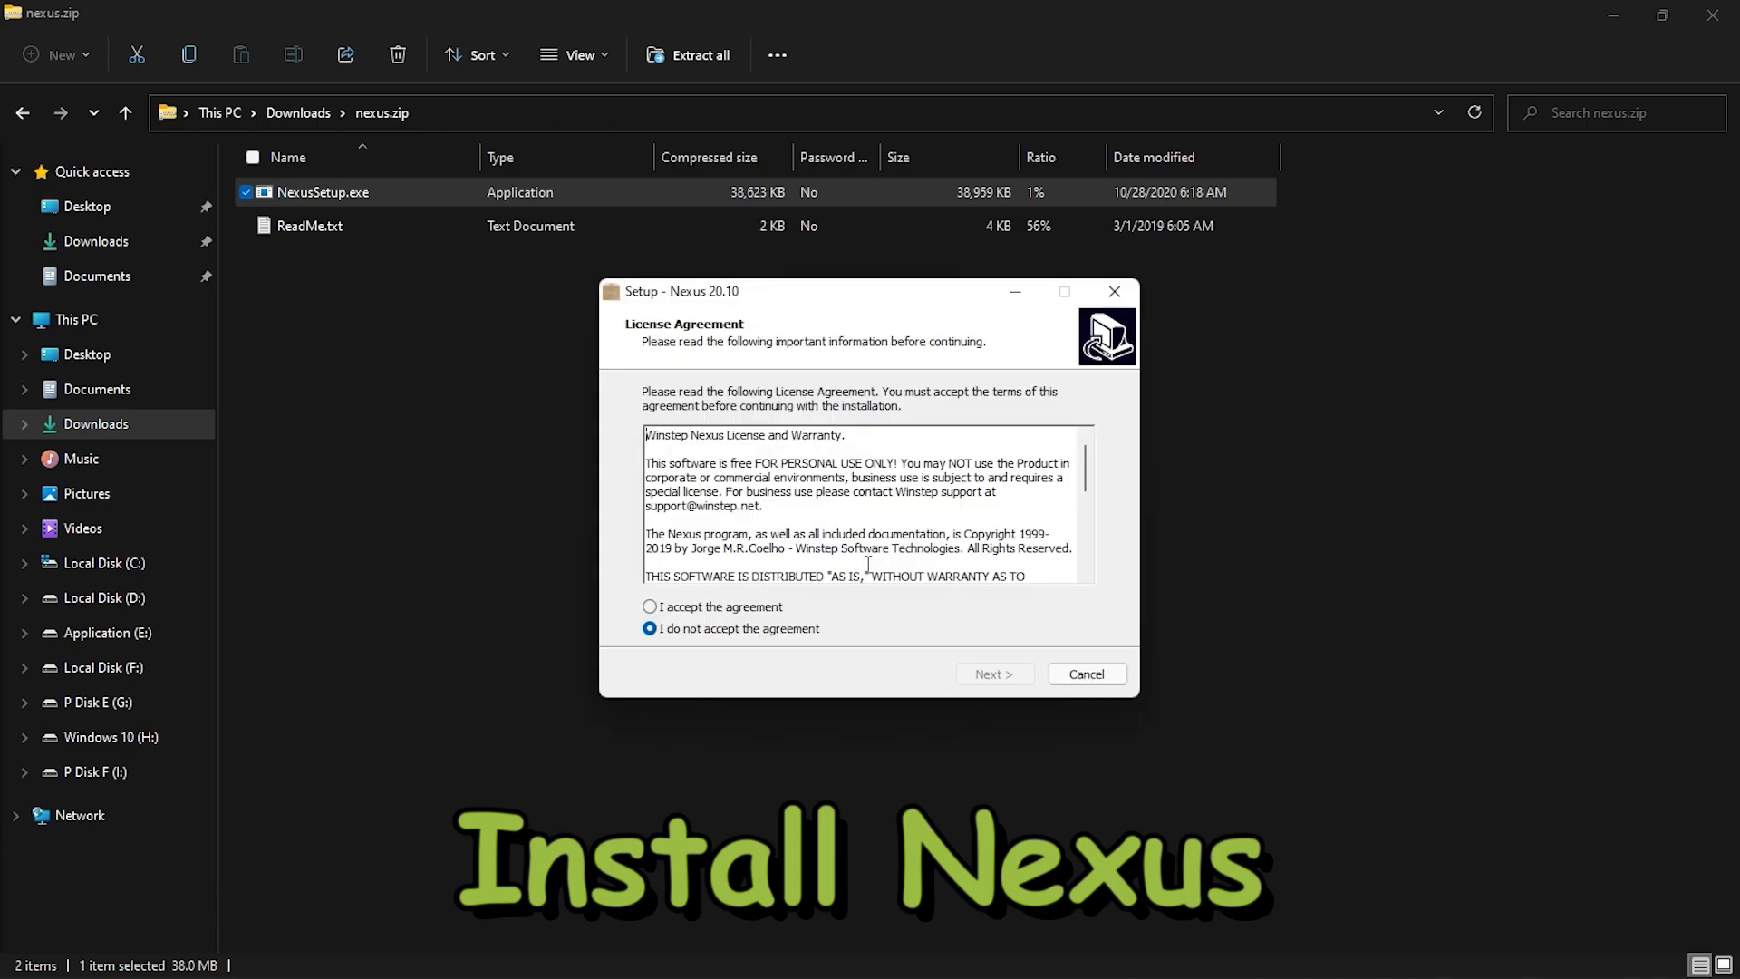
{"action": "left_click", "coordinate": [968, 673]}
{"action": "left_click", "coordinate": [970, 673]}
{"action": "left_click", "coordinate": [970, 673]}
{"action": "left_click", "coordinate": [972, 673]}
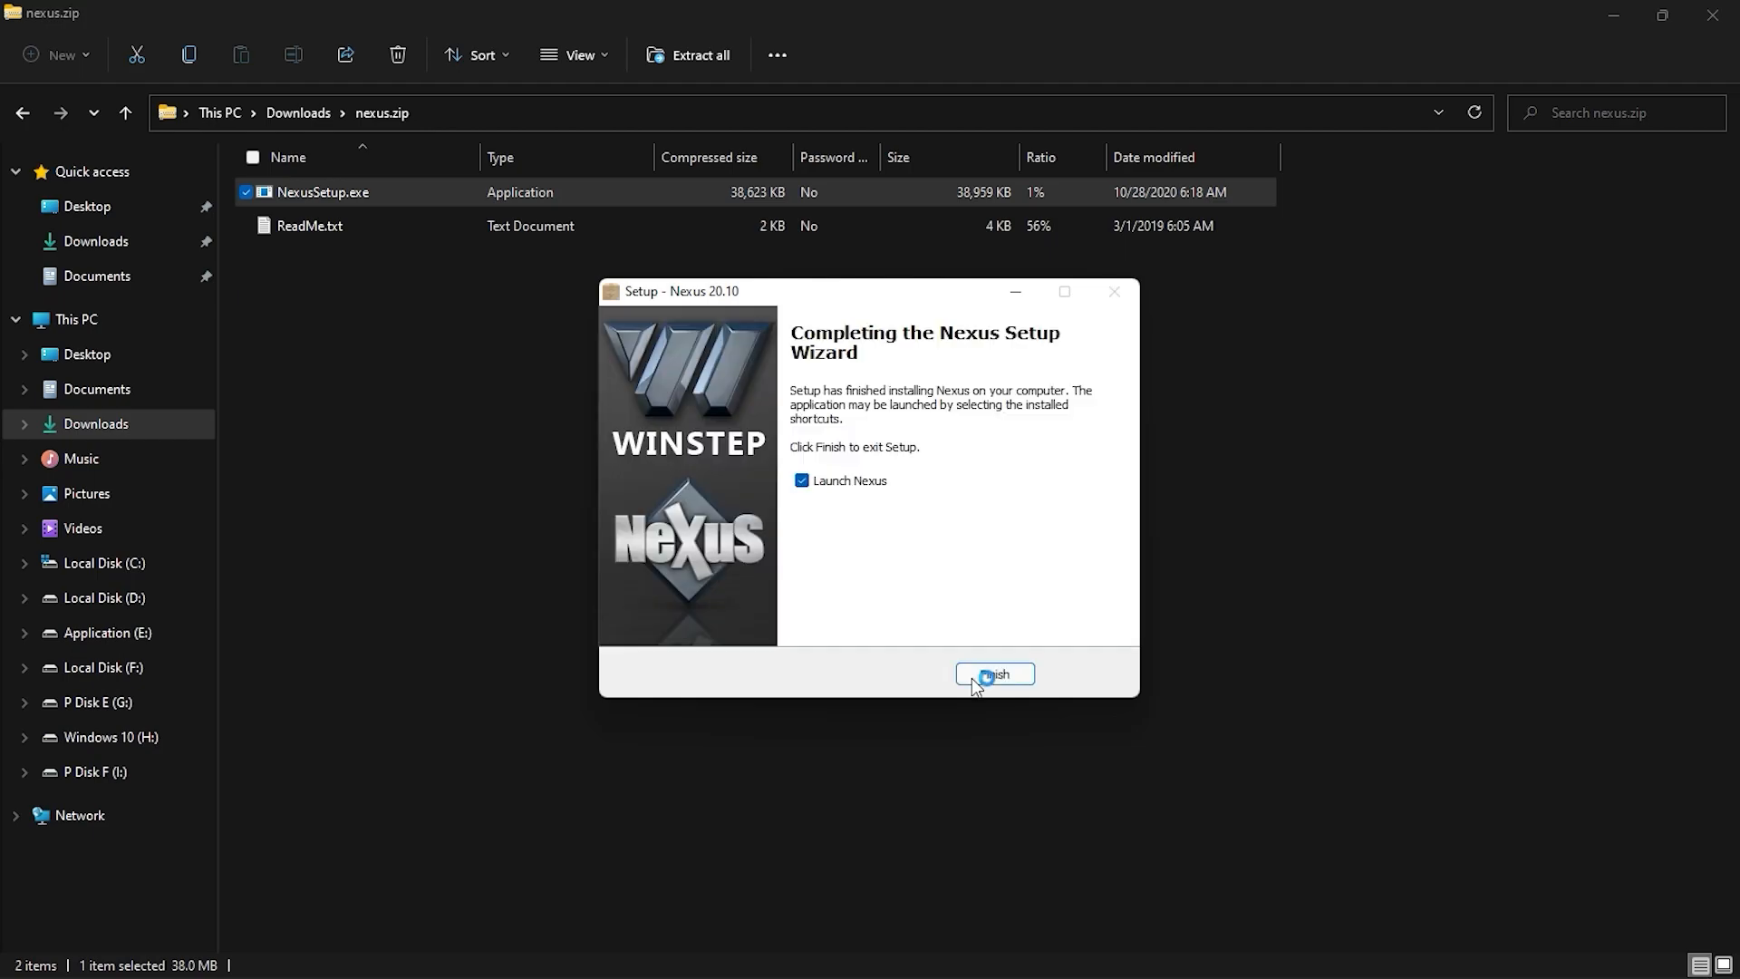
{"action": "left_click", "coordinate": [977, 677]}
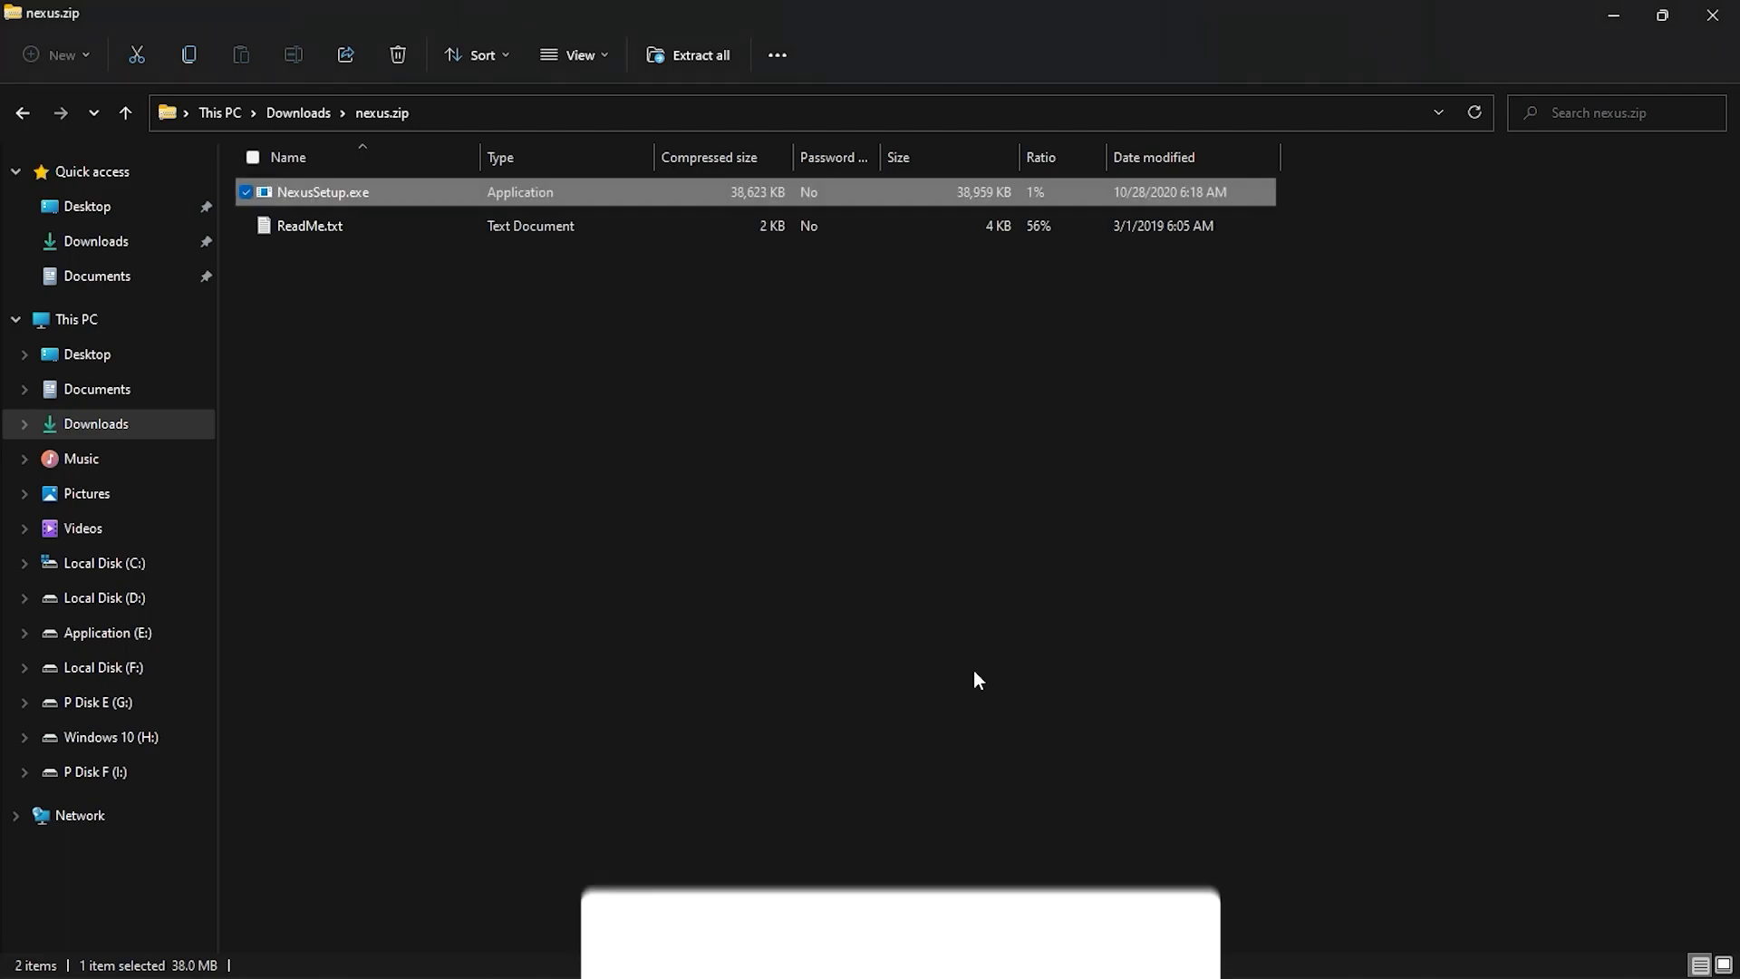
Extract Archive-acf9.zip in Downloads into its own Archive-acf9 folder with 7-Zip.
{"action": "left_click", "coordinate": [287, 115]}
{"action": "right_click", "coordinate": [321, 256]}
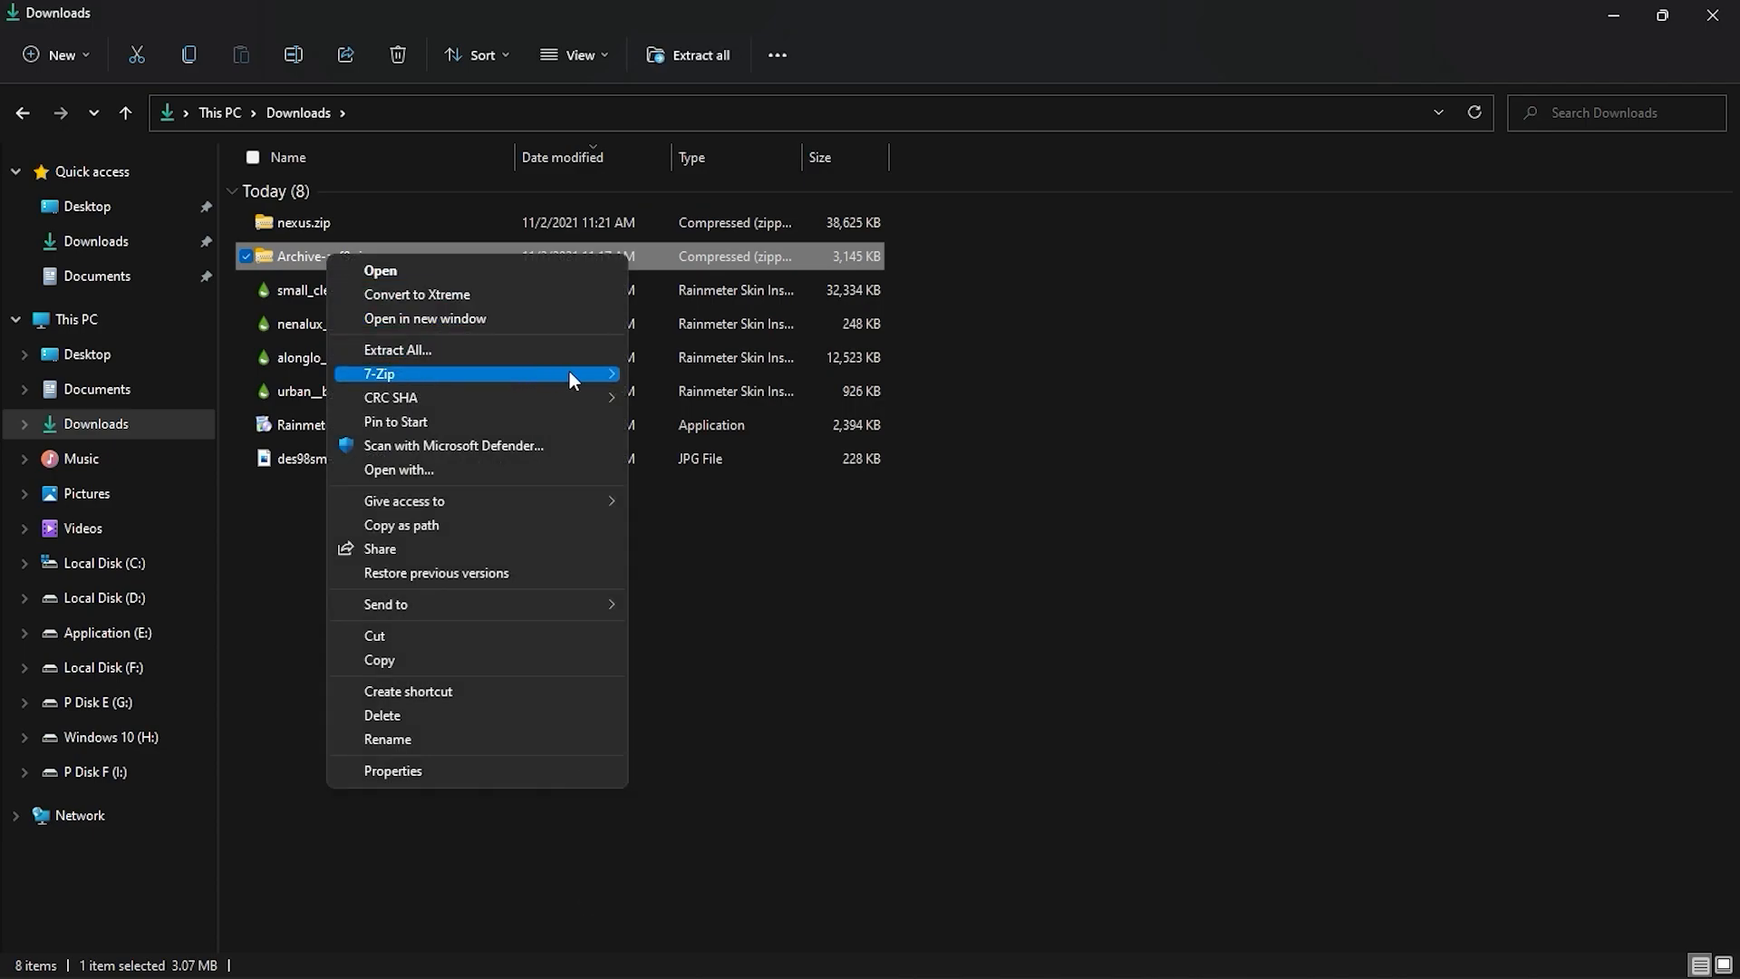
{"action": "mouse_move", "coordinate": [567, 373]}
{"action": "left_click", "coordinate": [754, 473]}
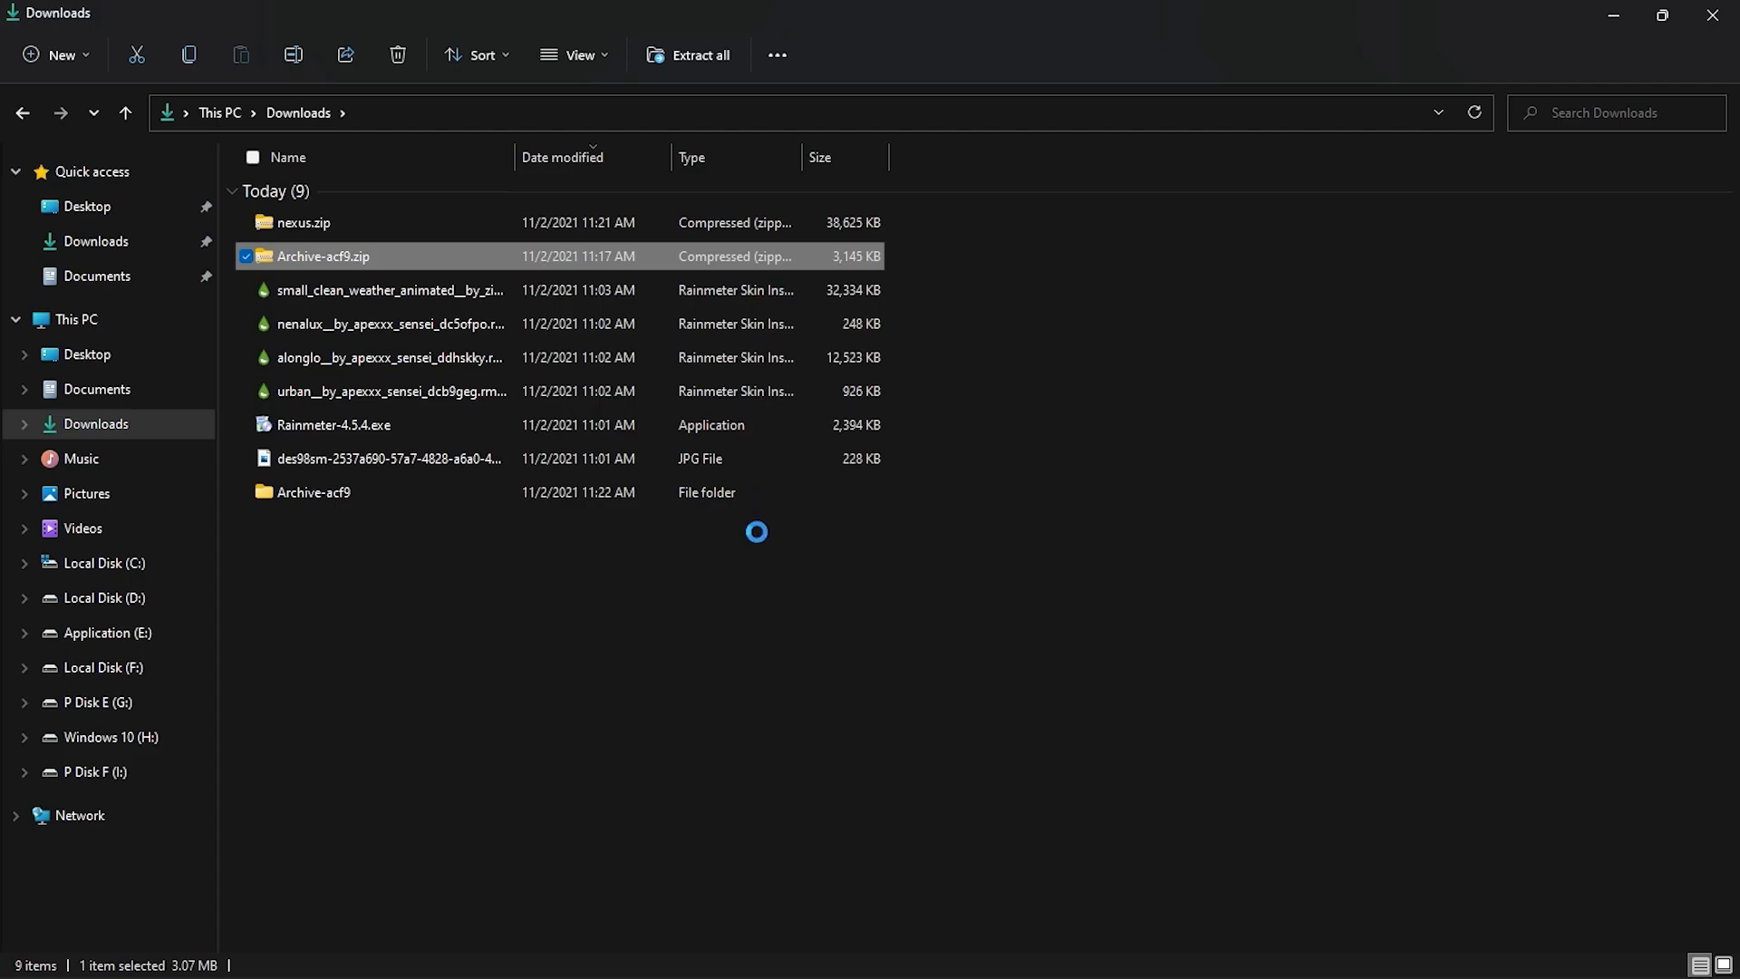
{"action": "left_click", "coordinate": [783, 594]}
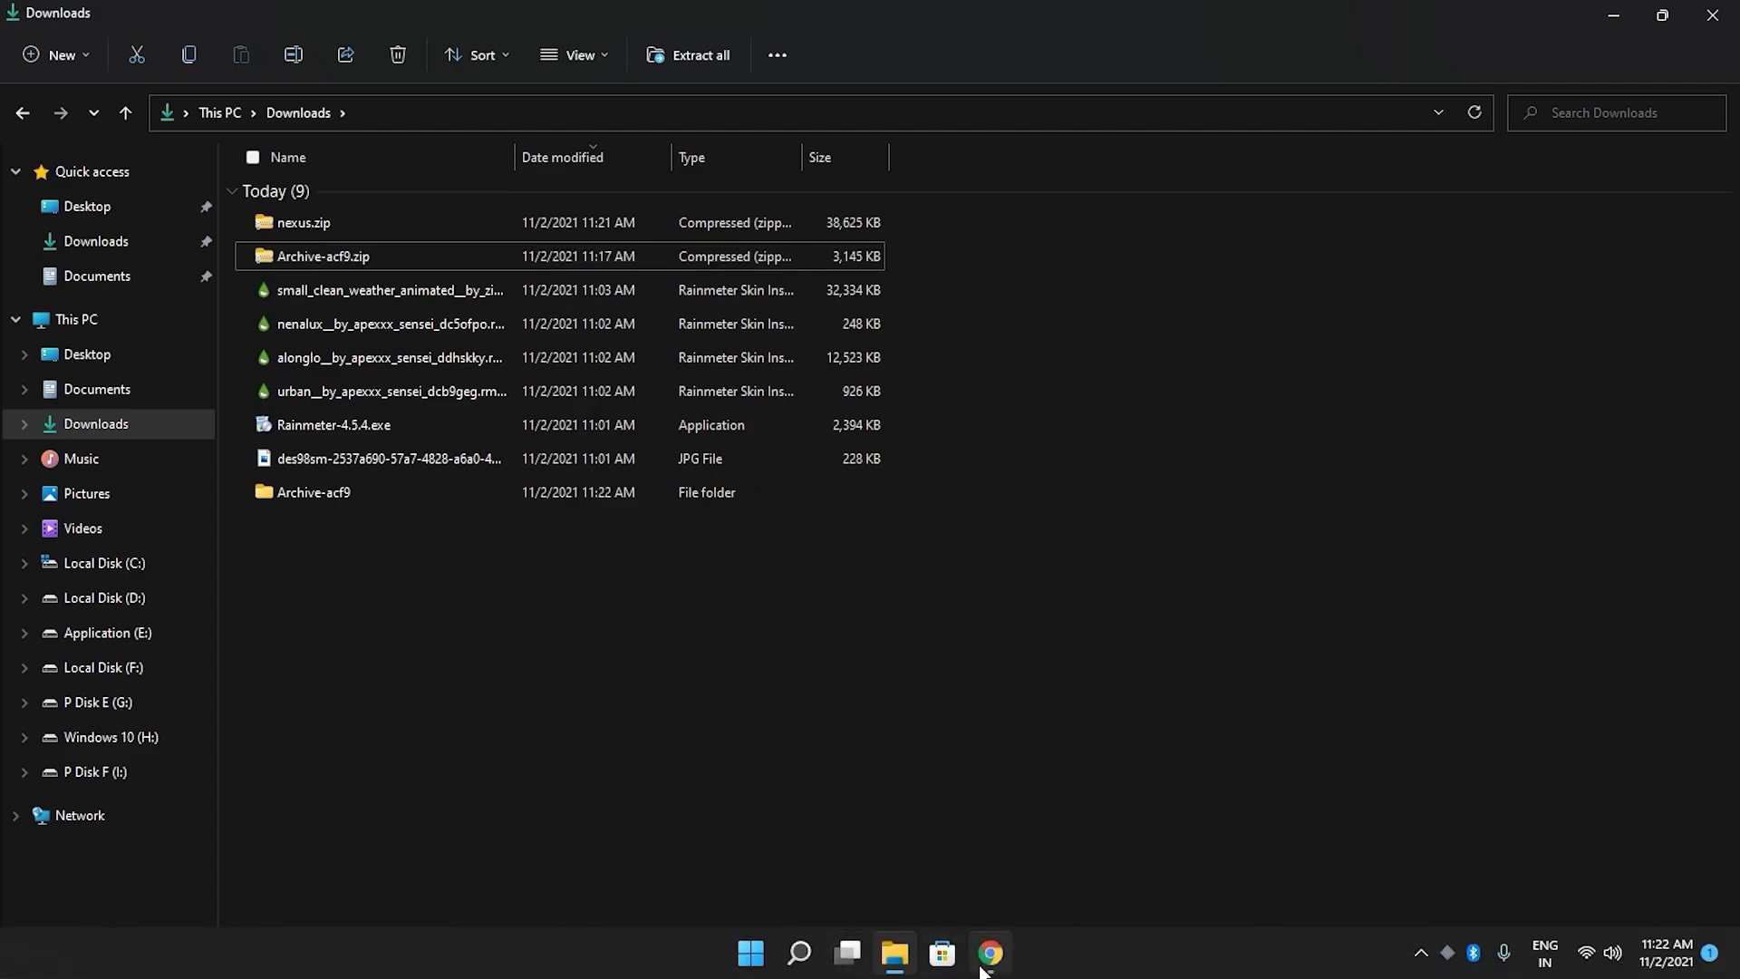
Reduce the Downloads window, close the browser behind it and open the extracted Archive-acf9 folder.
{"action": "left_click", "coordinate": [1663, 14]}
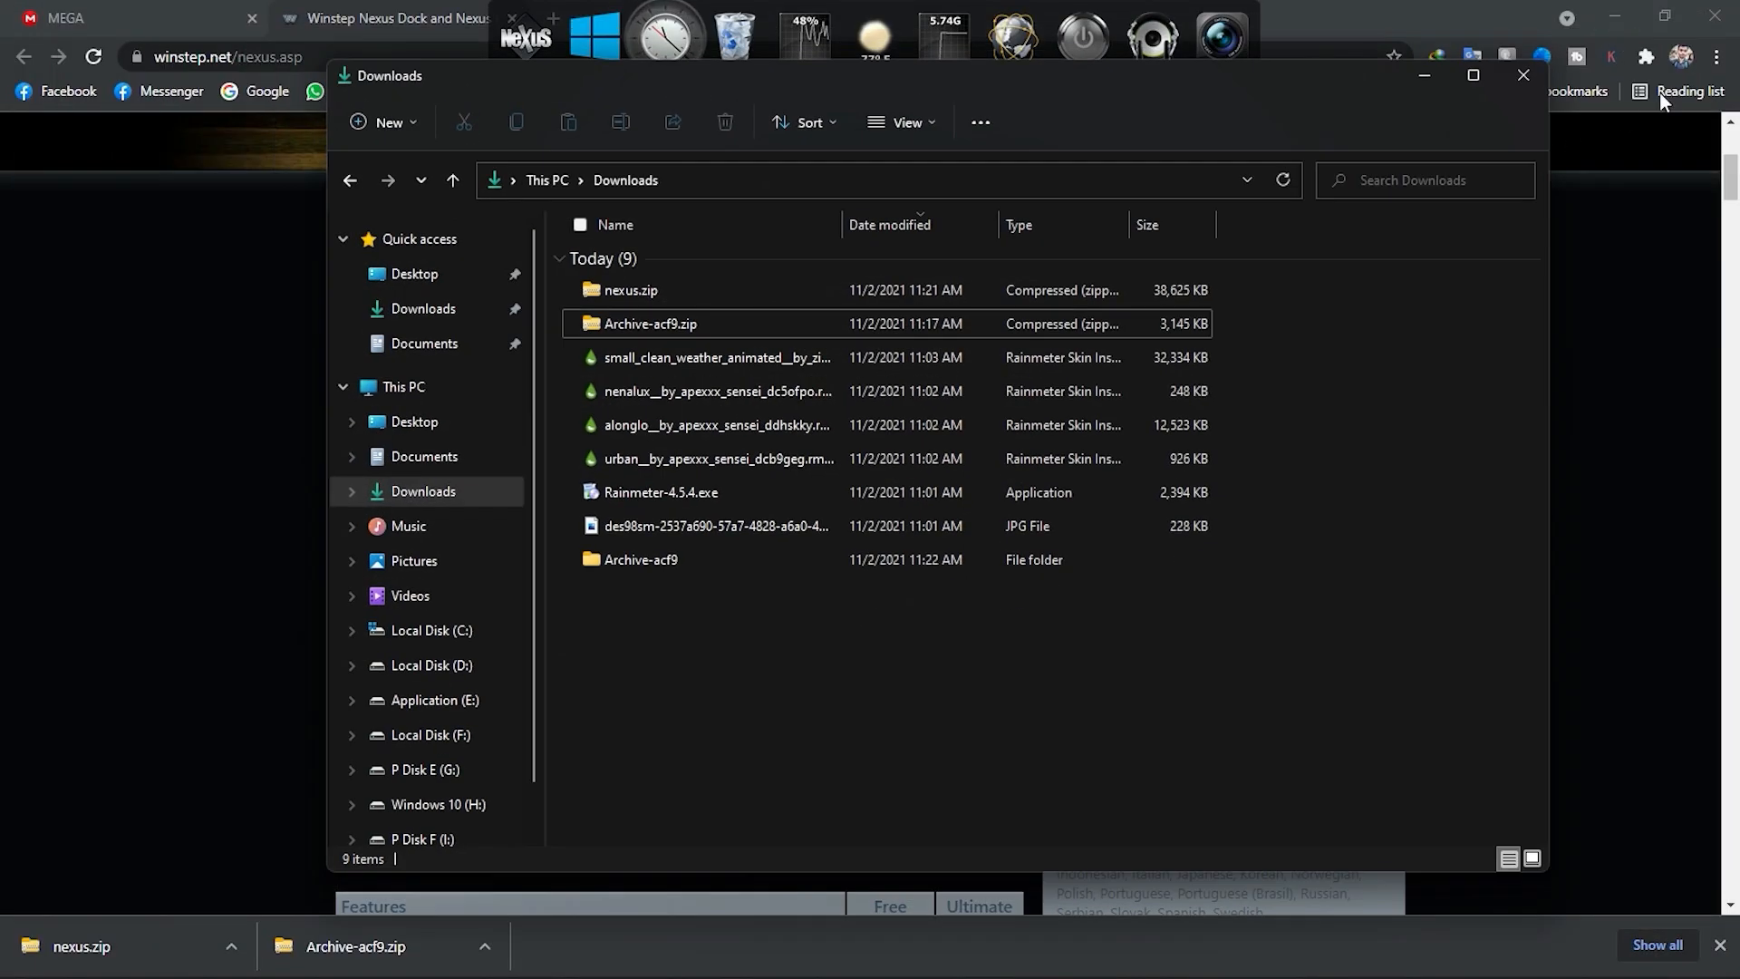
{"action": "left_click", "coordinate": [1727, 25]}
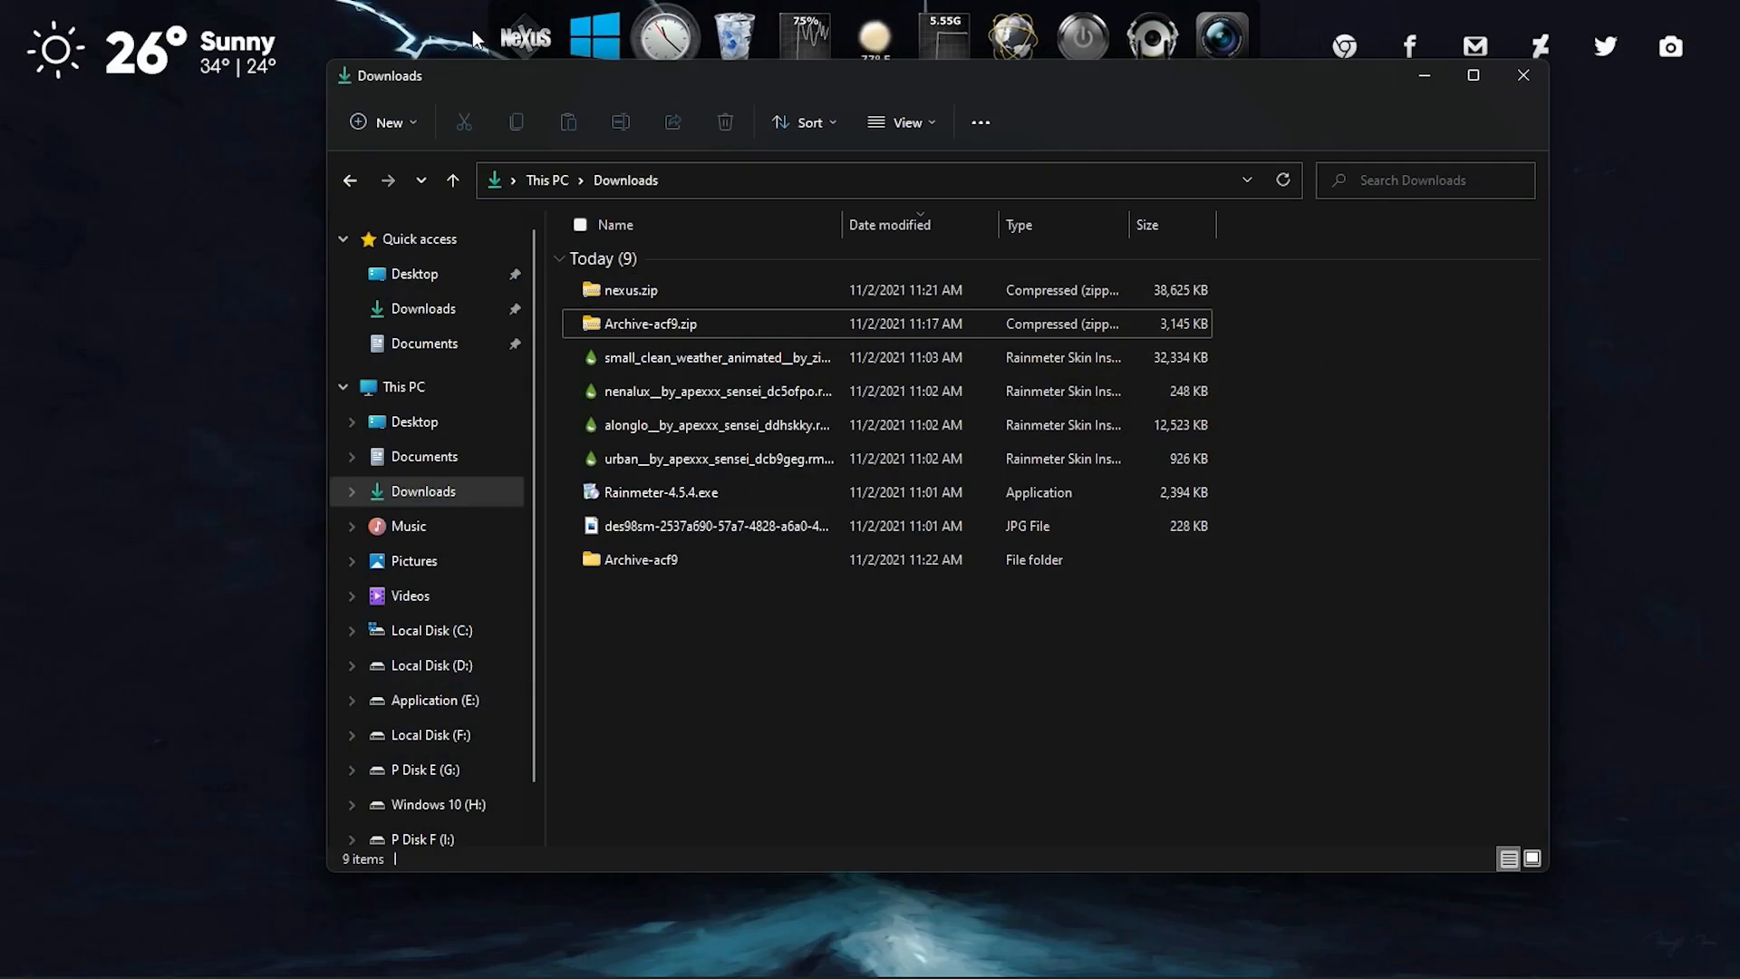
{"action": "left_click", "coordinate": [615, 562]}
{"action": "double_click", "coordinate": [614, 562]}
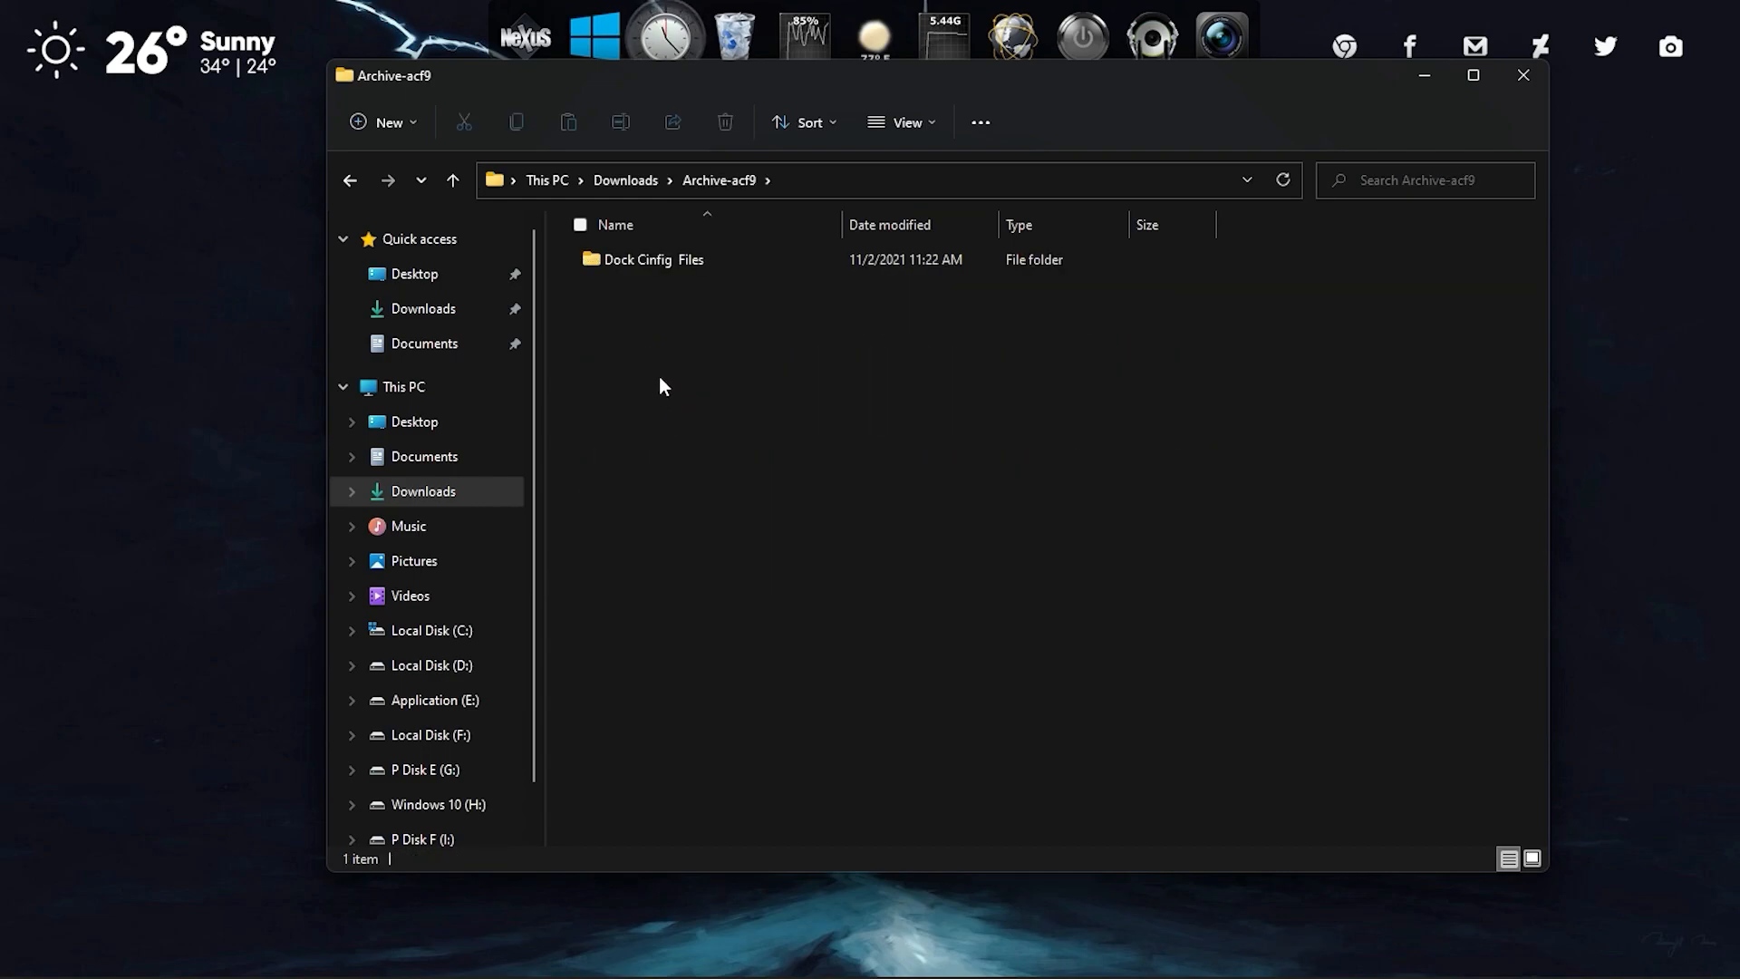
Copy the Dock Icons folder from Dock Cinfig Files to the root of Local Disk (C:), and return to the source folder.
{"action": "double_click", "coordinate": [637, 261]}
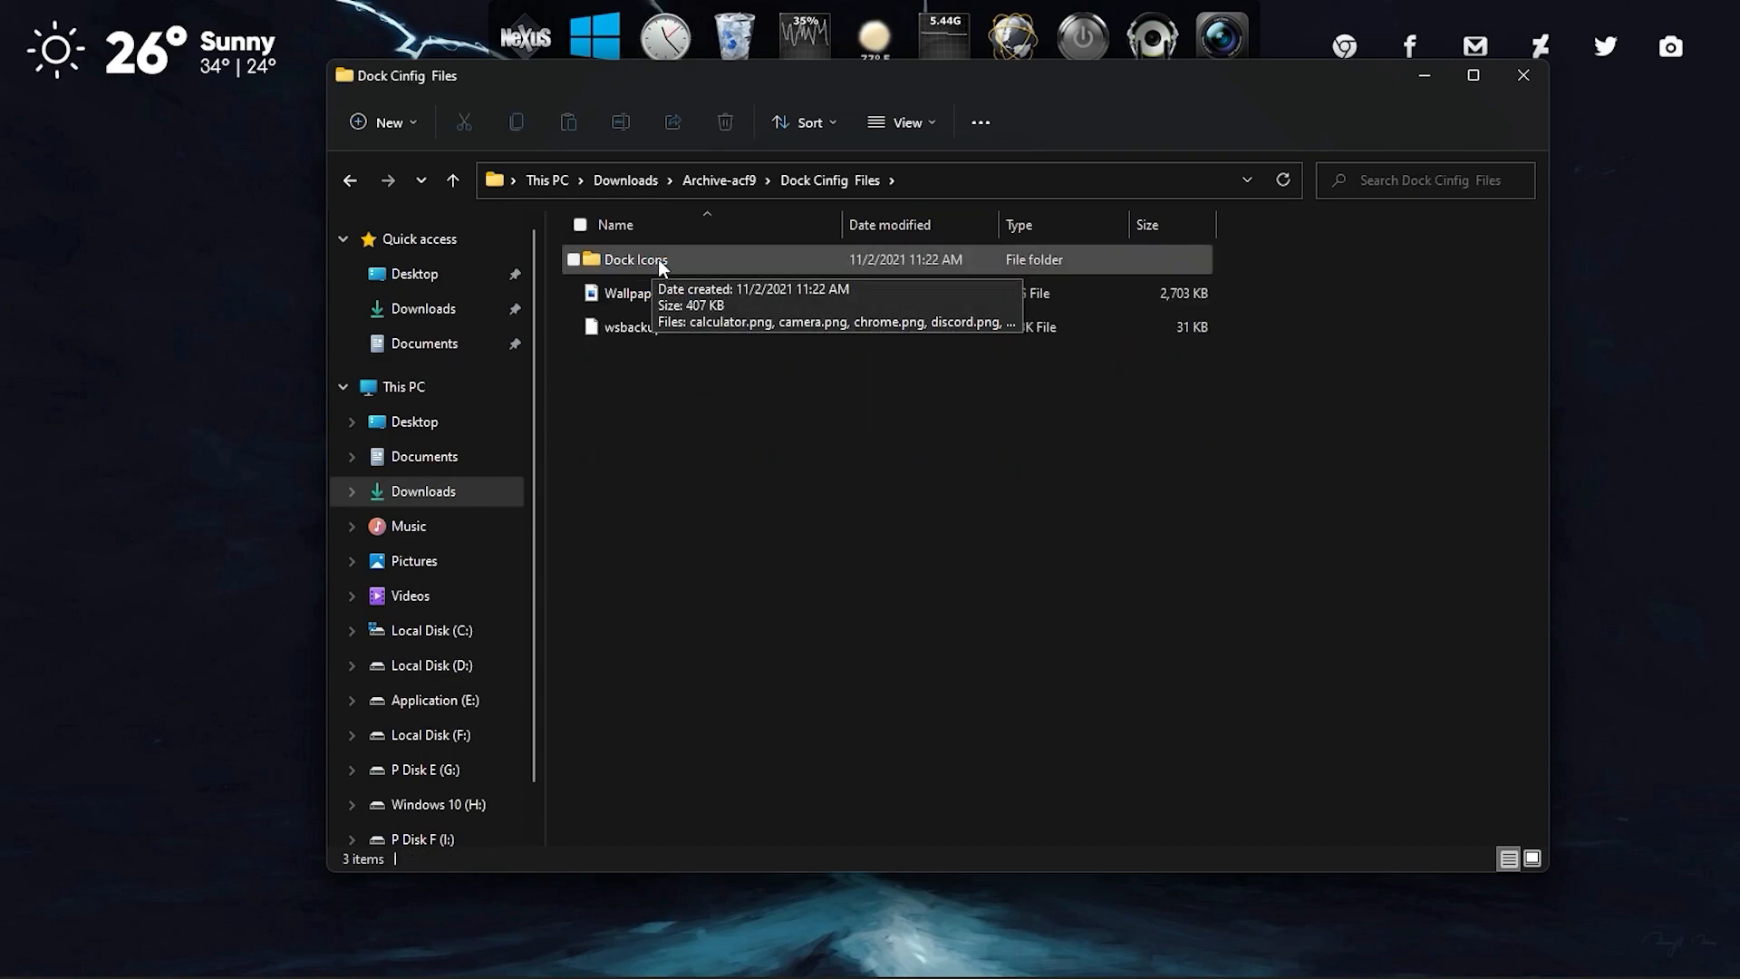
{"action": "right_click", "coordinate": [634, 263]}
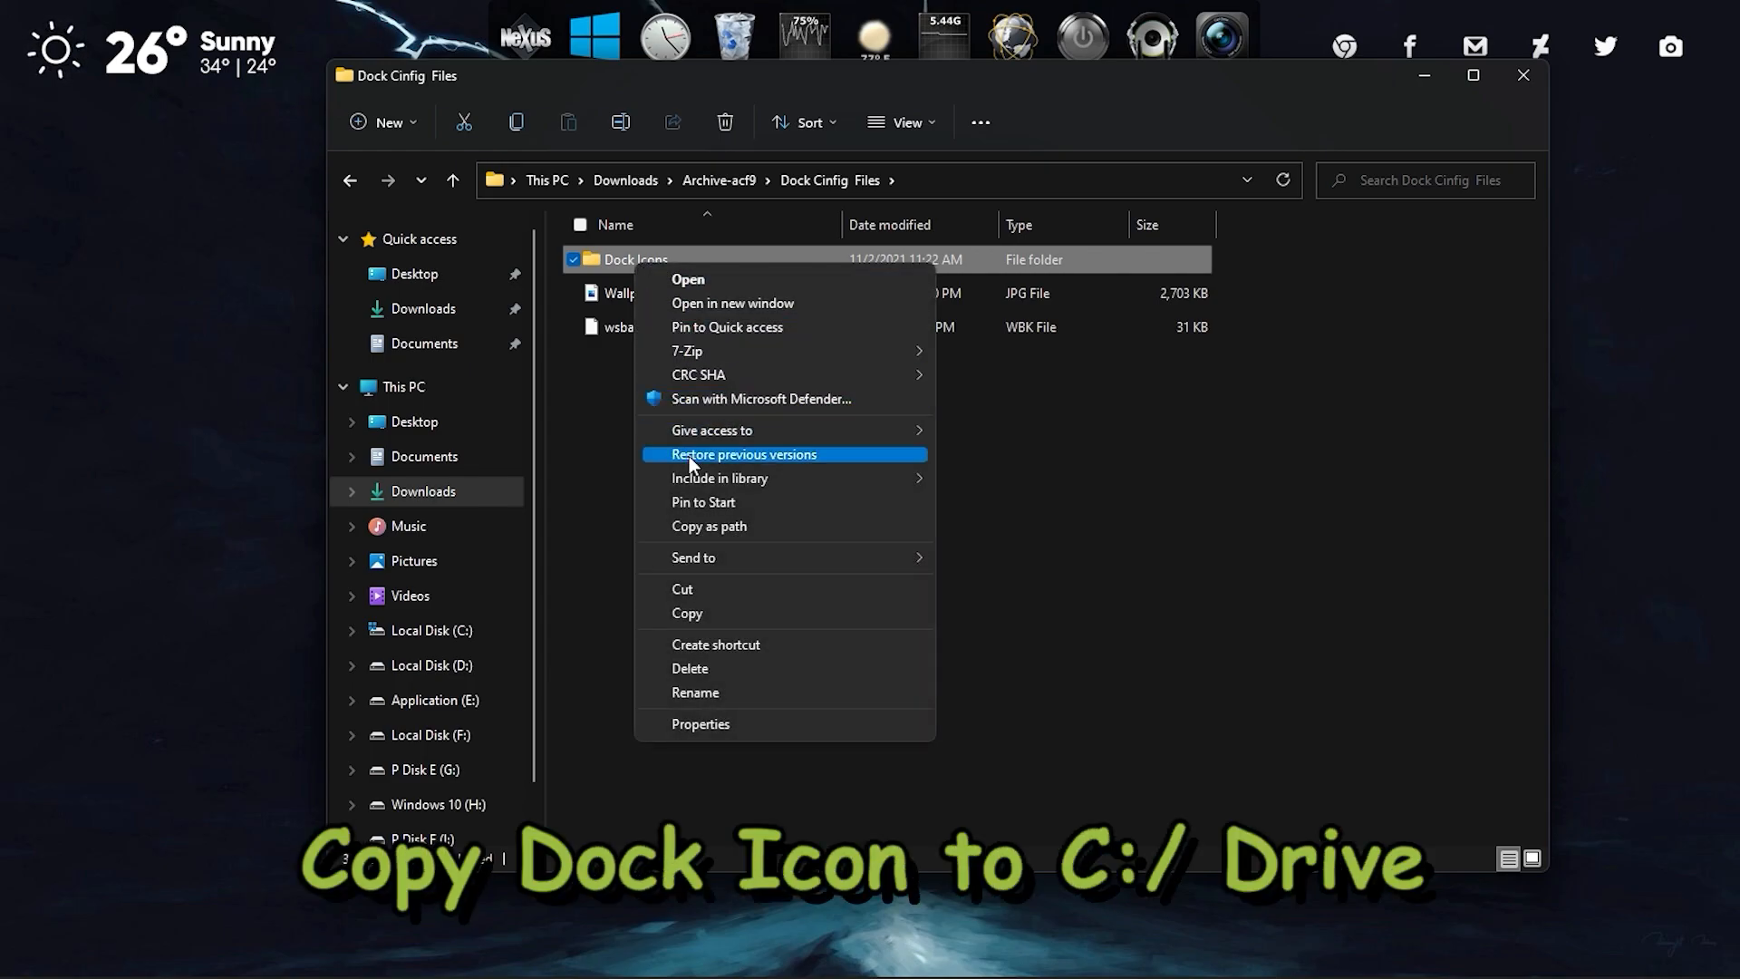
{"action": "left_click", "coordinate": [700, 614]}
{"action": "left_click", "coordinate": [493, 631]}
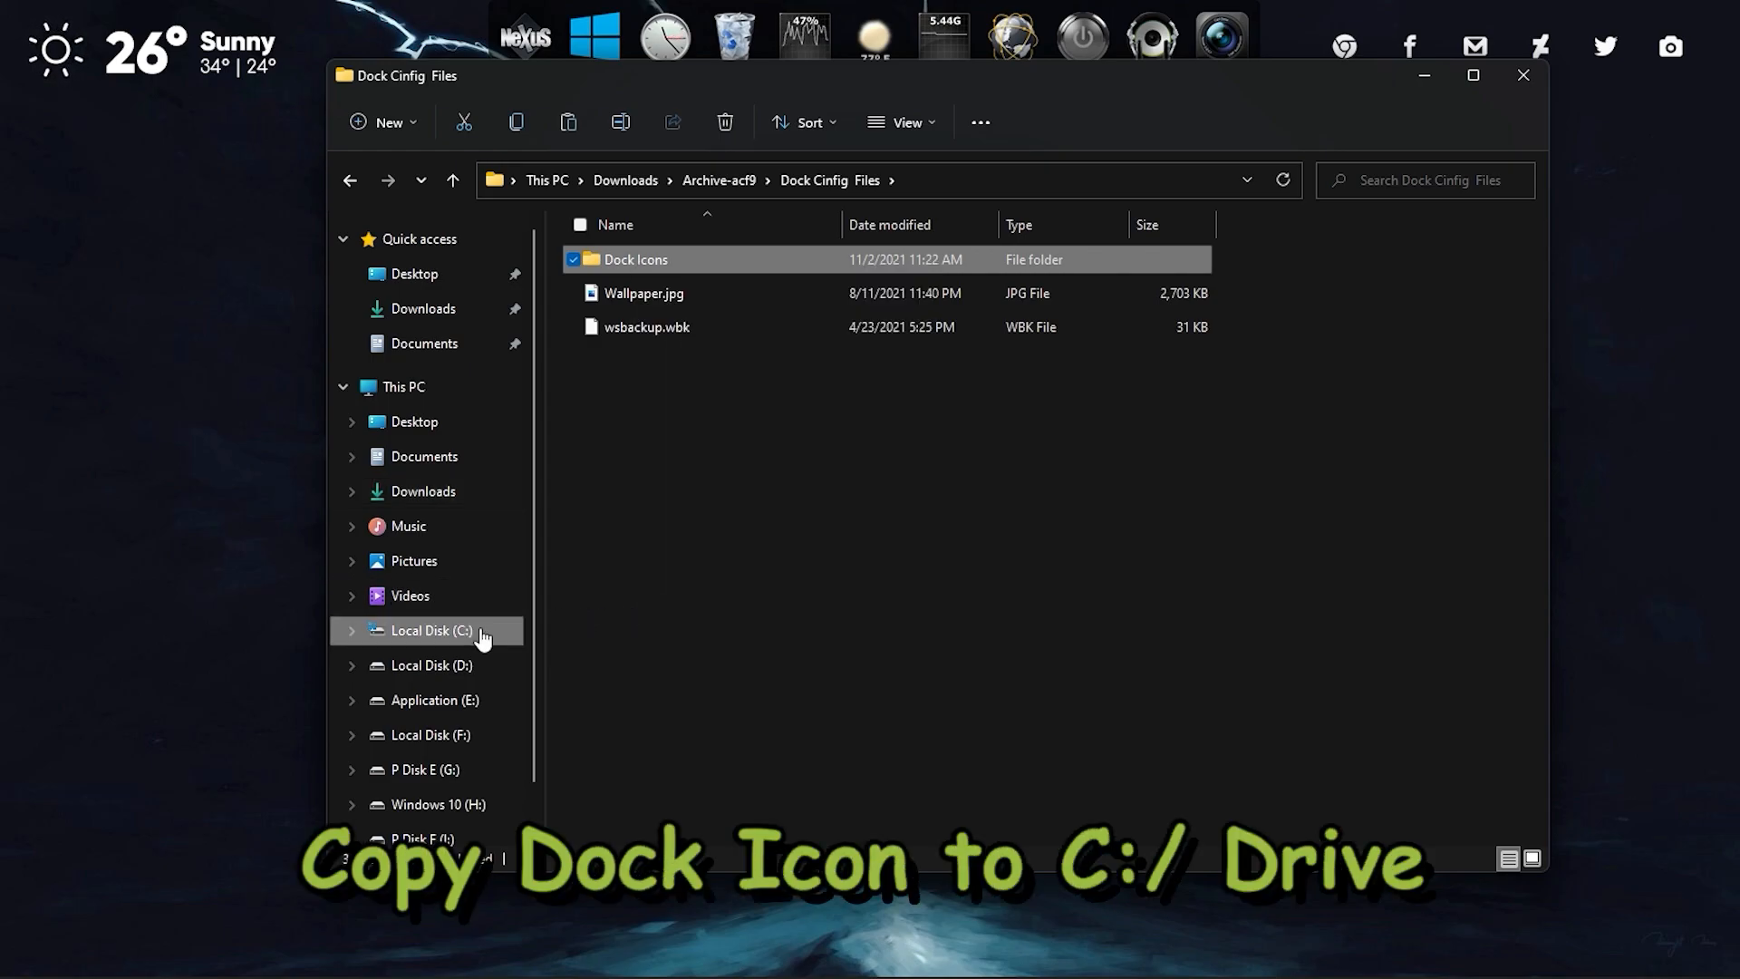
{"action": "right_click", "coordinate": [741, 433]}
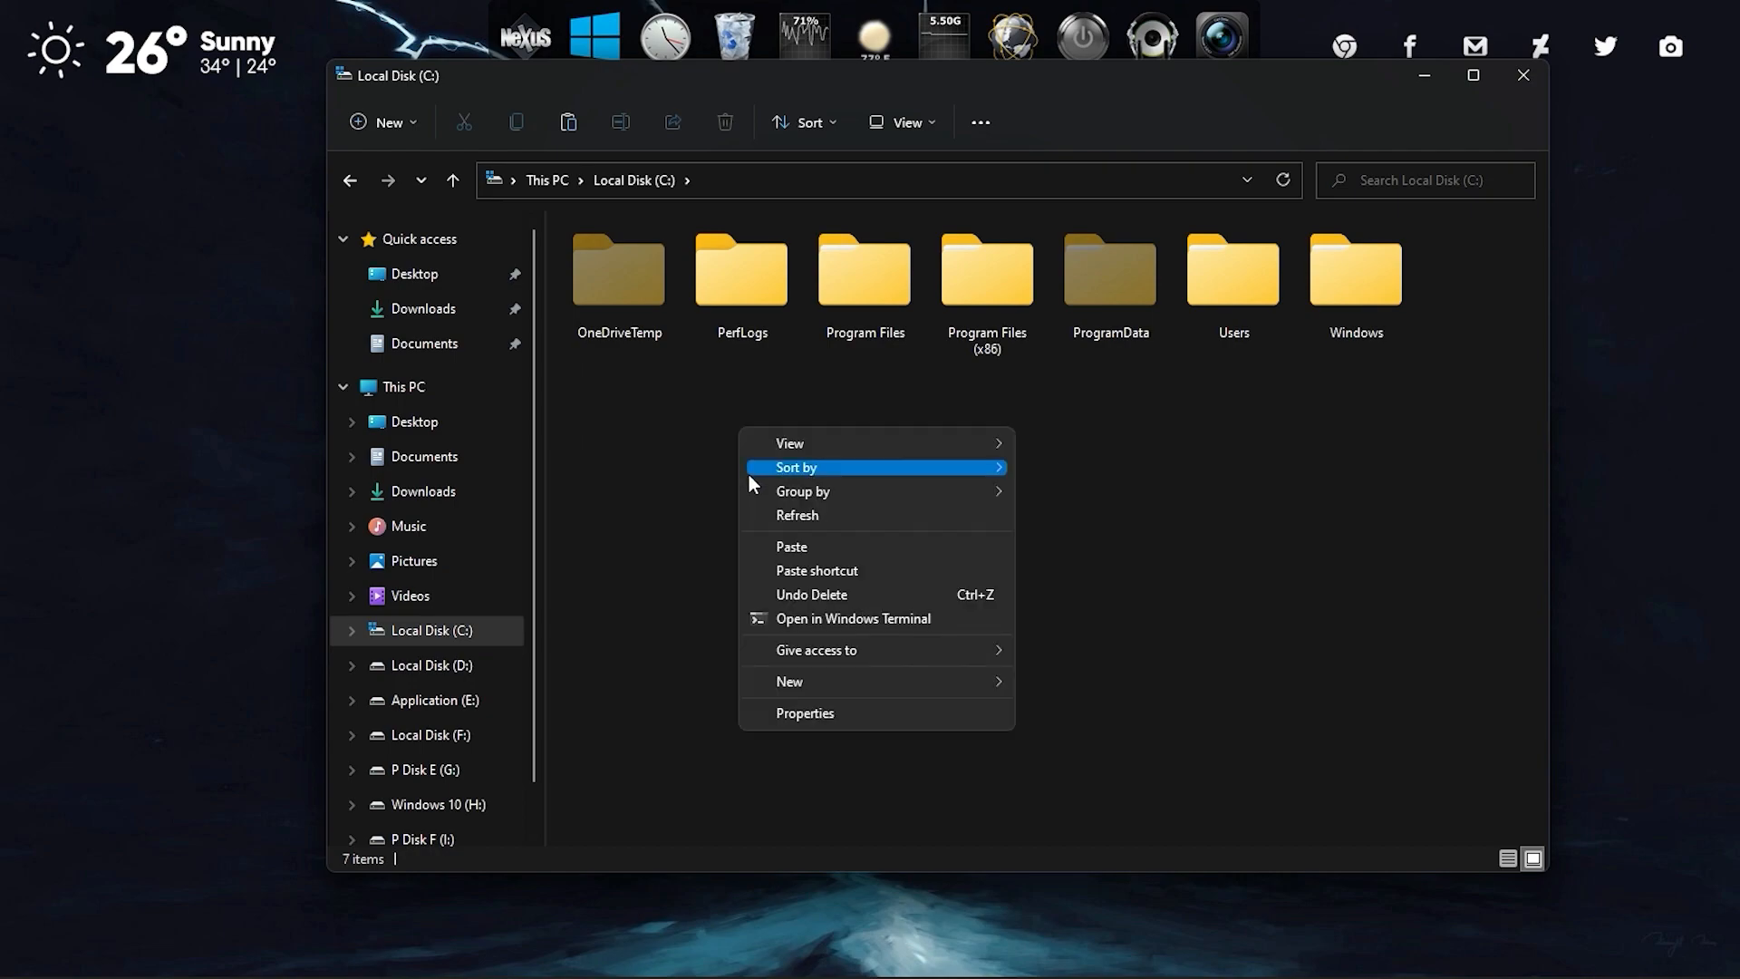
{"action": "left_click", "coordinate": [781, 546]}
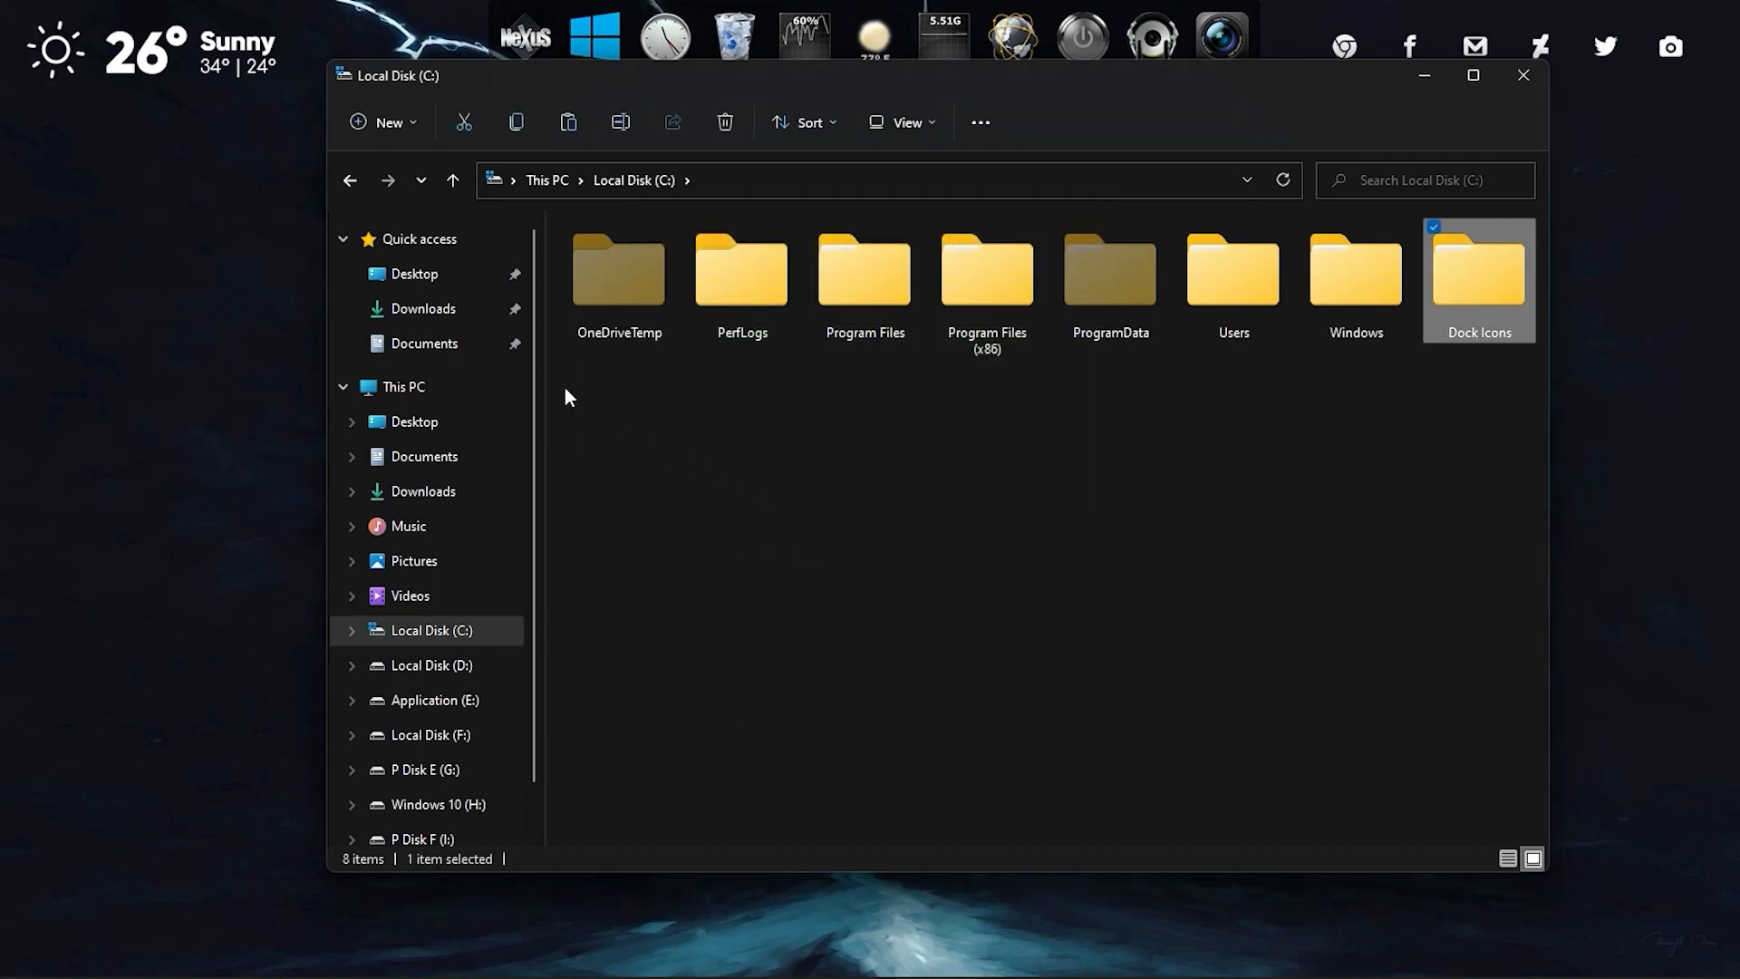
{"action": "left_click", "coordinate": [347, 182]}
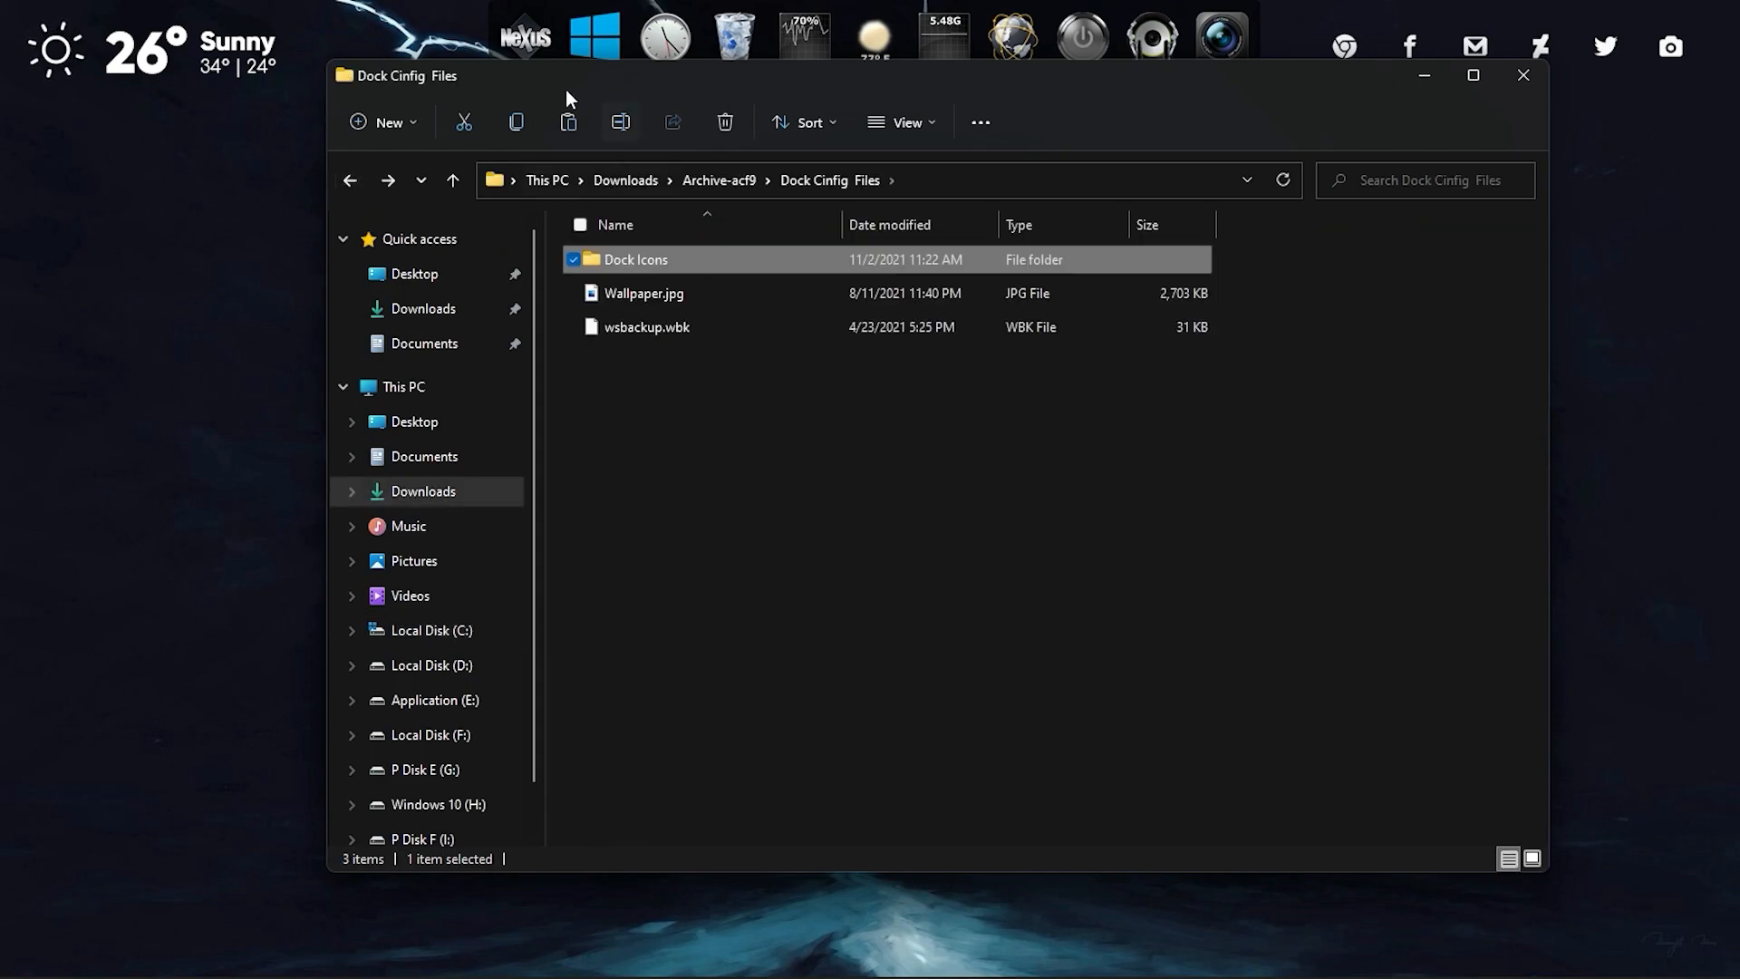
Restore the Nexus configuration from wsbackup.wbk in Downloads, Archive-acf9, Dock Cinfig Files, and accept the preferences.
{"action": "left_click", "coordinate": [529, 47]}
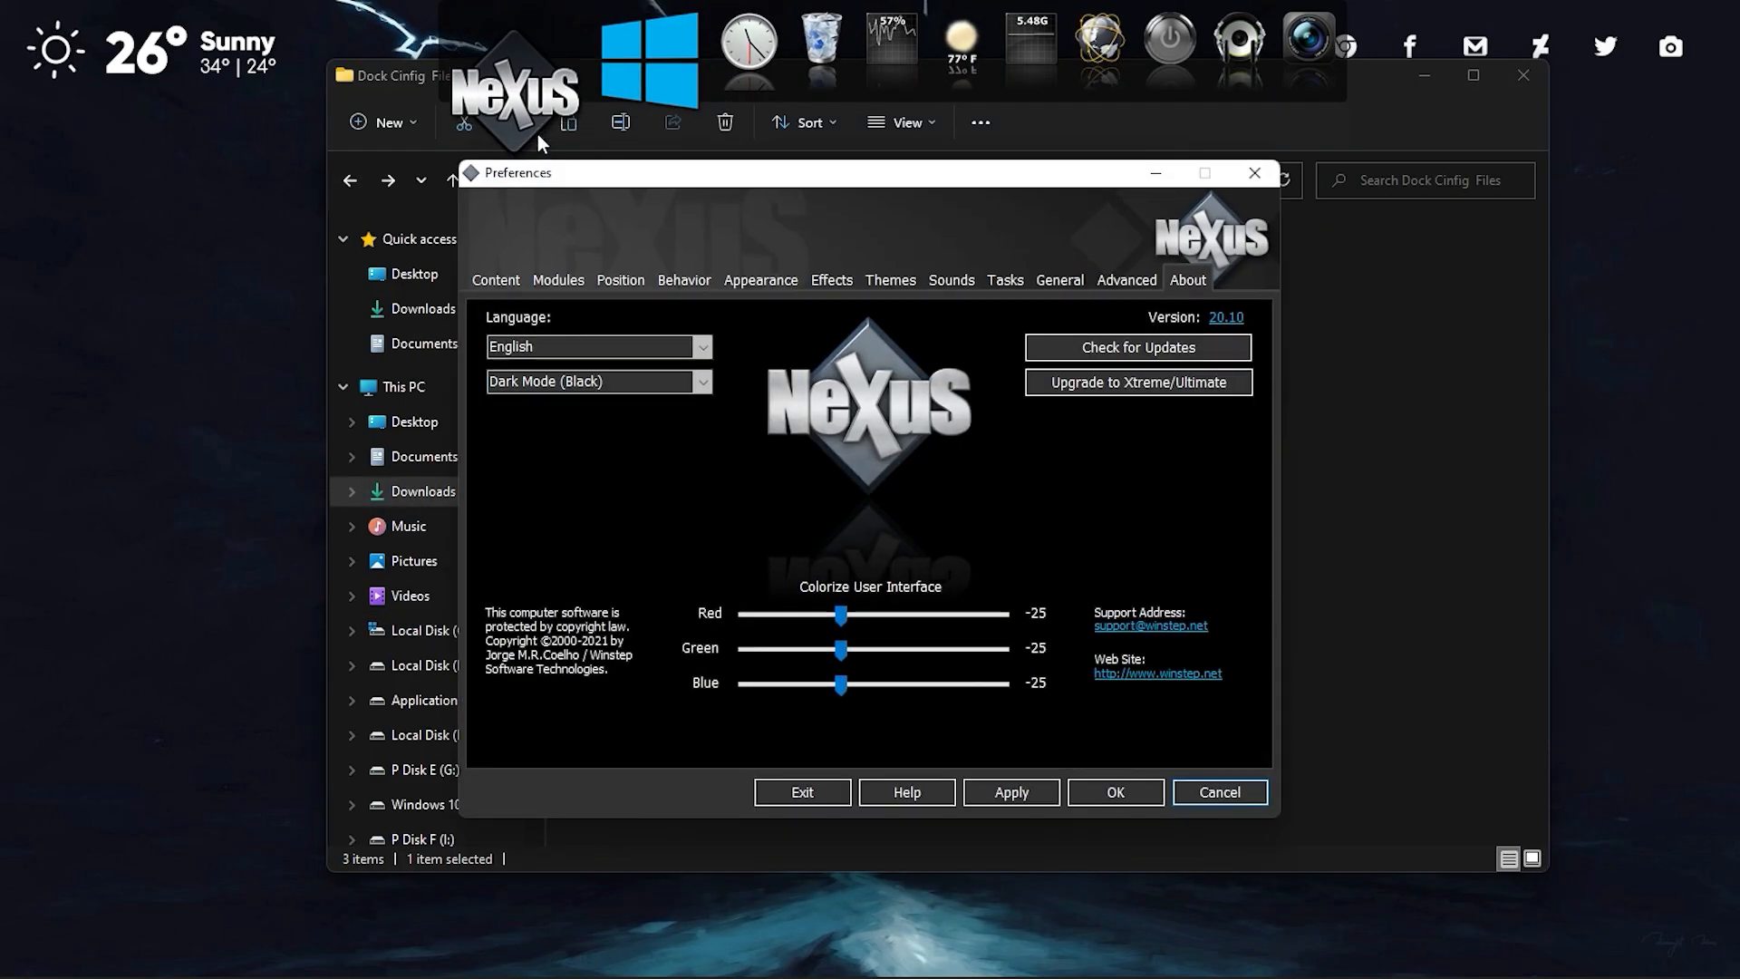
{"action": "left_click", "coordinate": [1126, 279]}
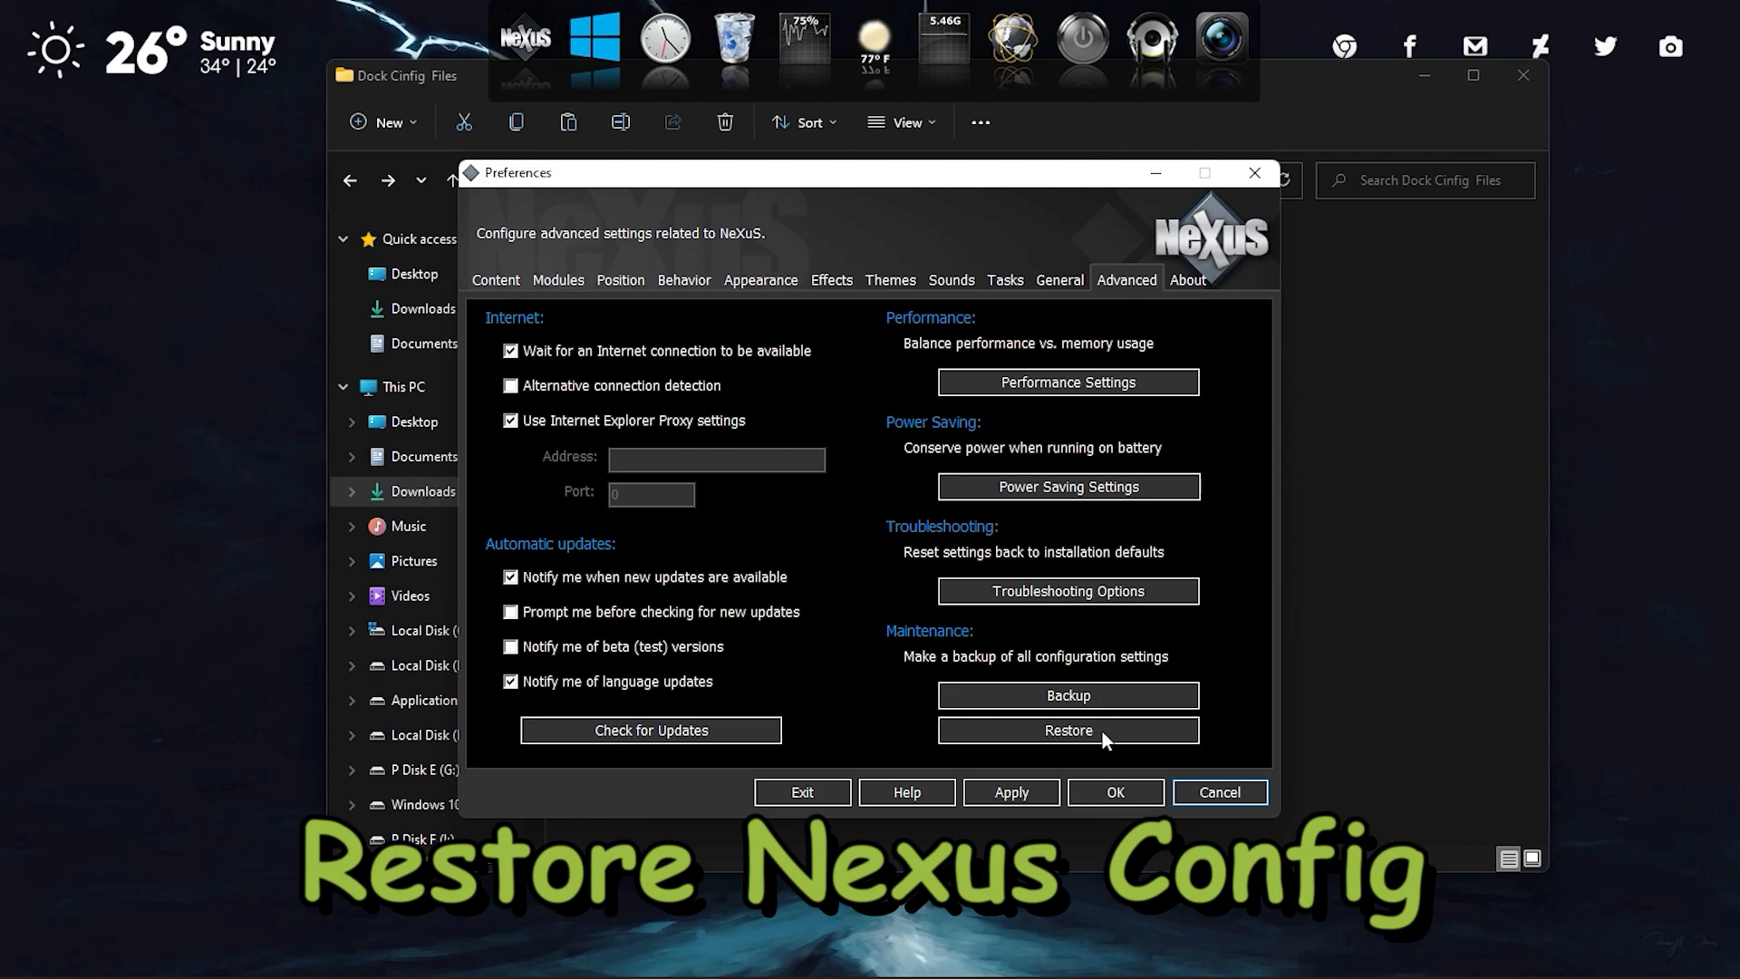
{"action": "left_click", "coordinate": [1078, 732]}
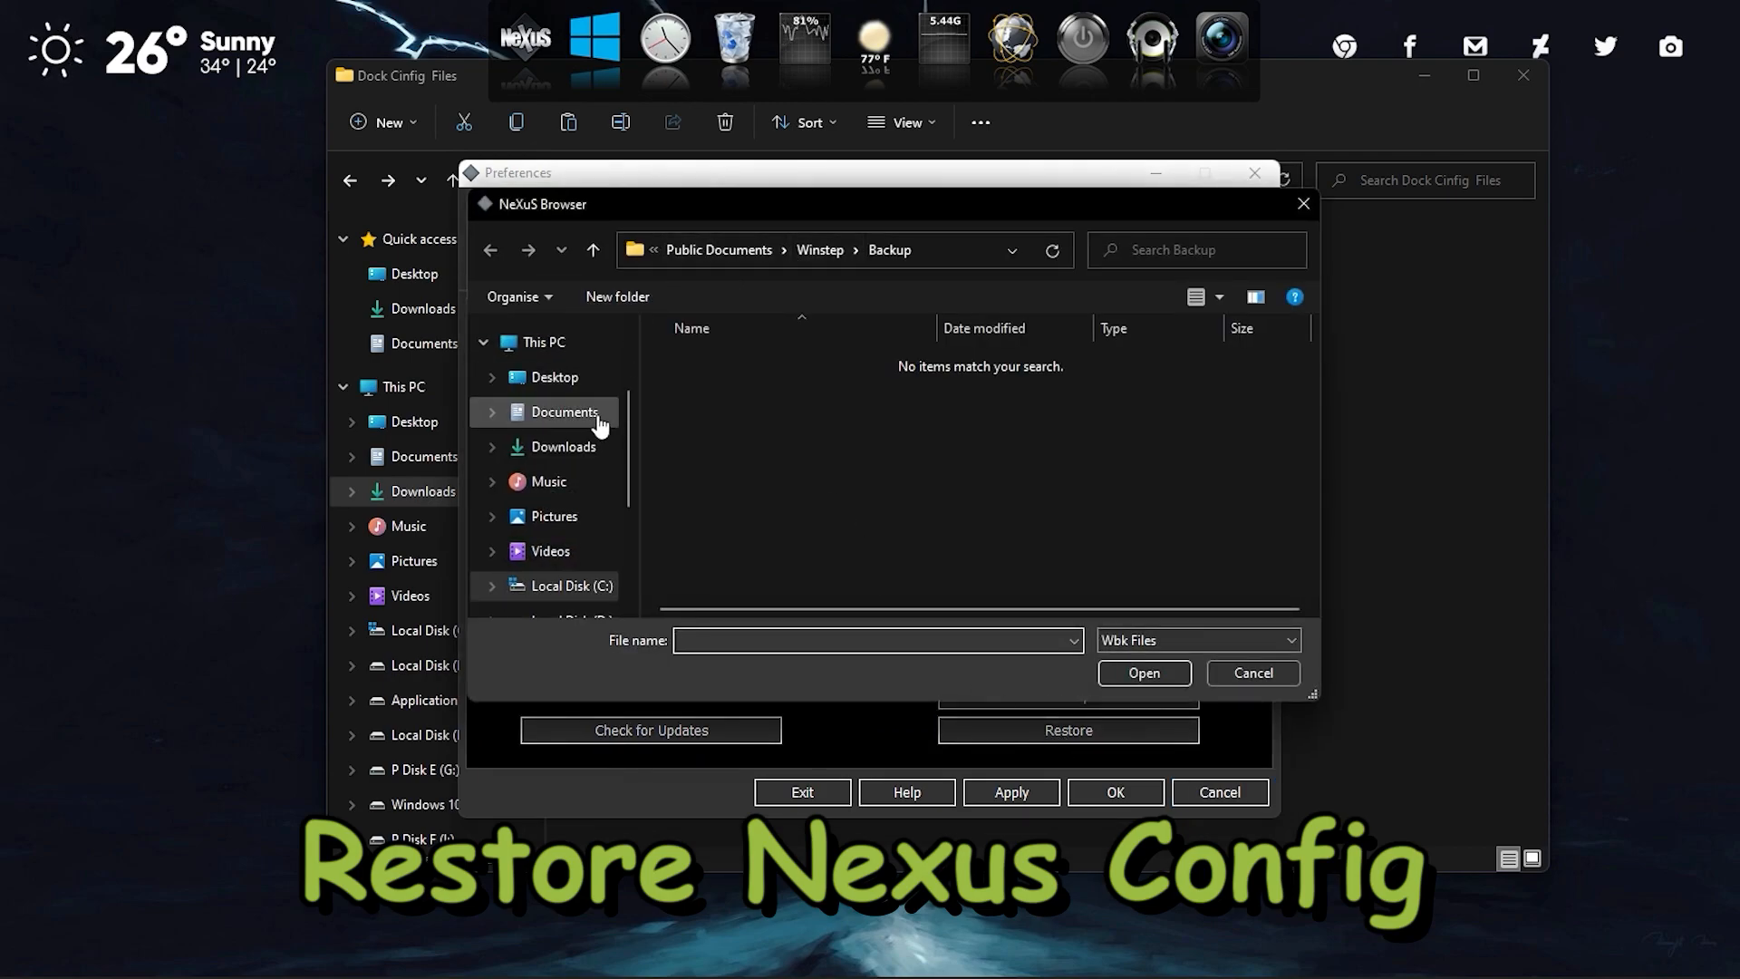
{"action": "left_click", "coordinate": [564, 446]}
{"action": "double_click", "coordinate": [705, 397]}
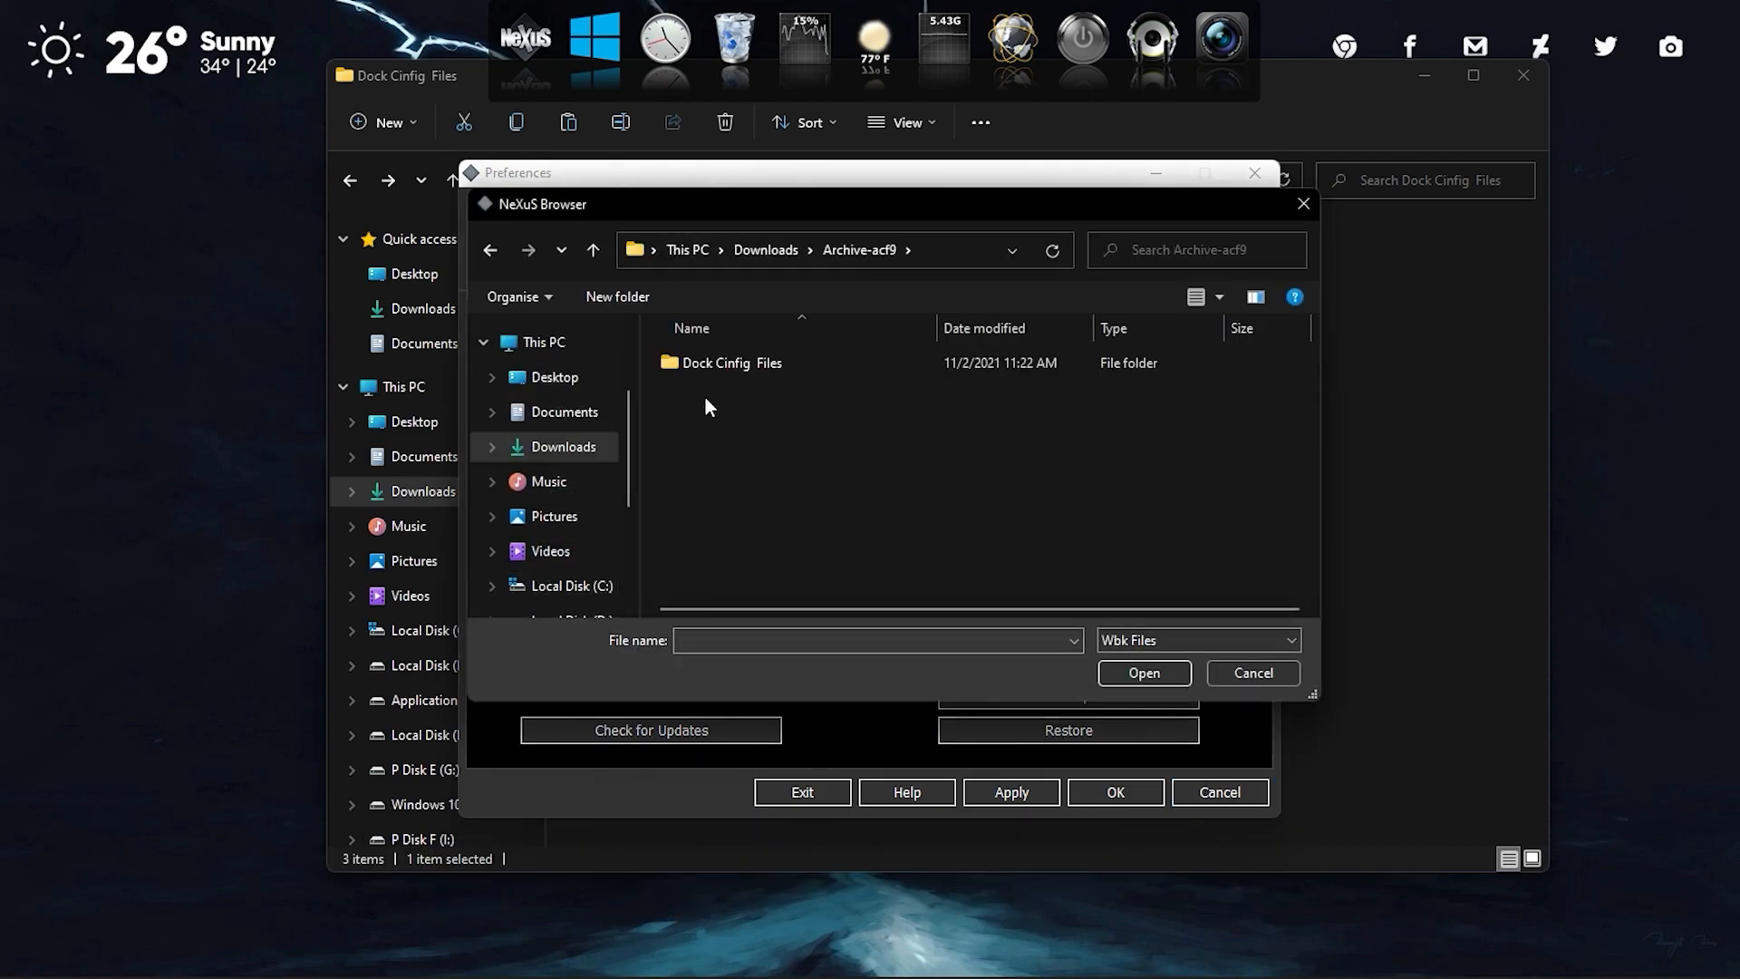
{"action": "double_click", "coordinate": [714, 365]}
{"action": "left_click", "coordinate": [711, 398]}
{"action": "double_click", "coordinate": [713, 399]}
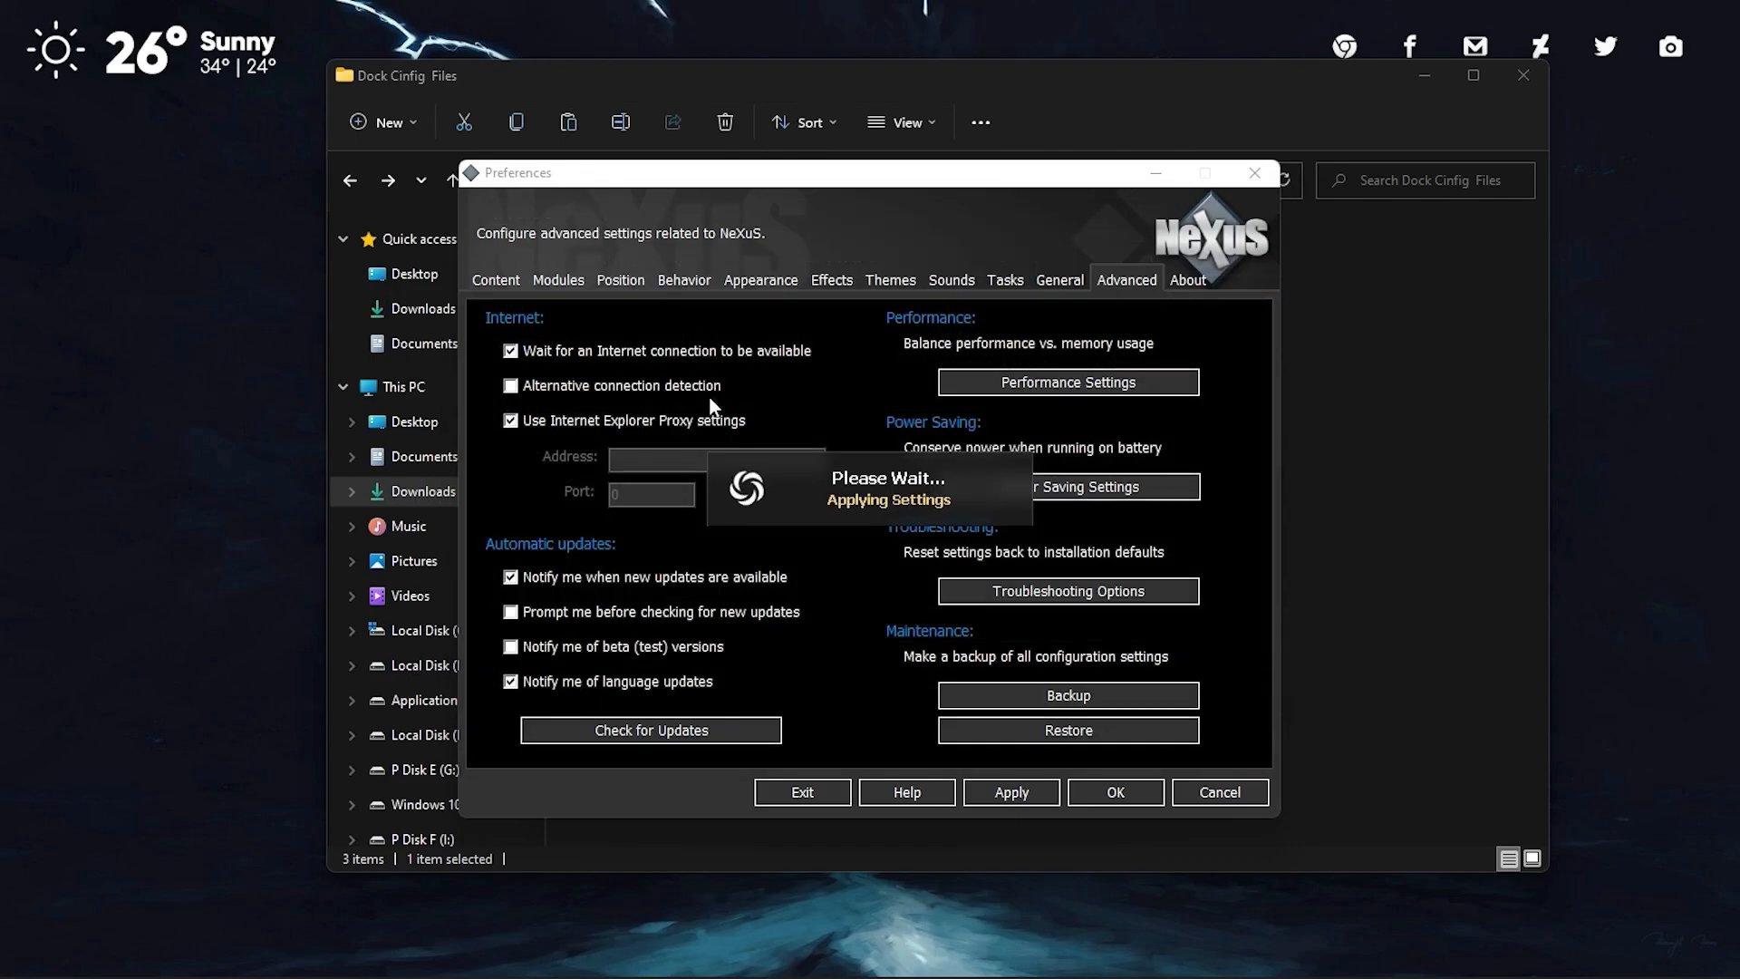
{"action": "left_click", "coordinate": [1100, 787]}
Place the restored dock near the desktop's right edge, close File Explorer, and move the link icons row below the Google search skin.
{"action": "left_click_drag", "start_coordinate": [442, 558], "coordinate": [1677, 423]}
{"action": "left_click", "coordinate": [1523, 77]}
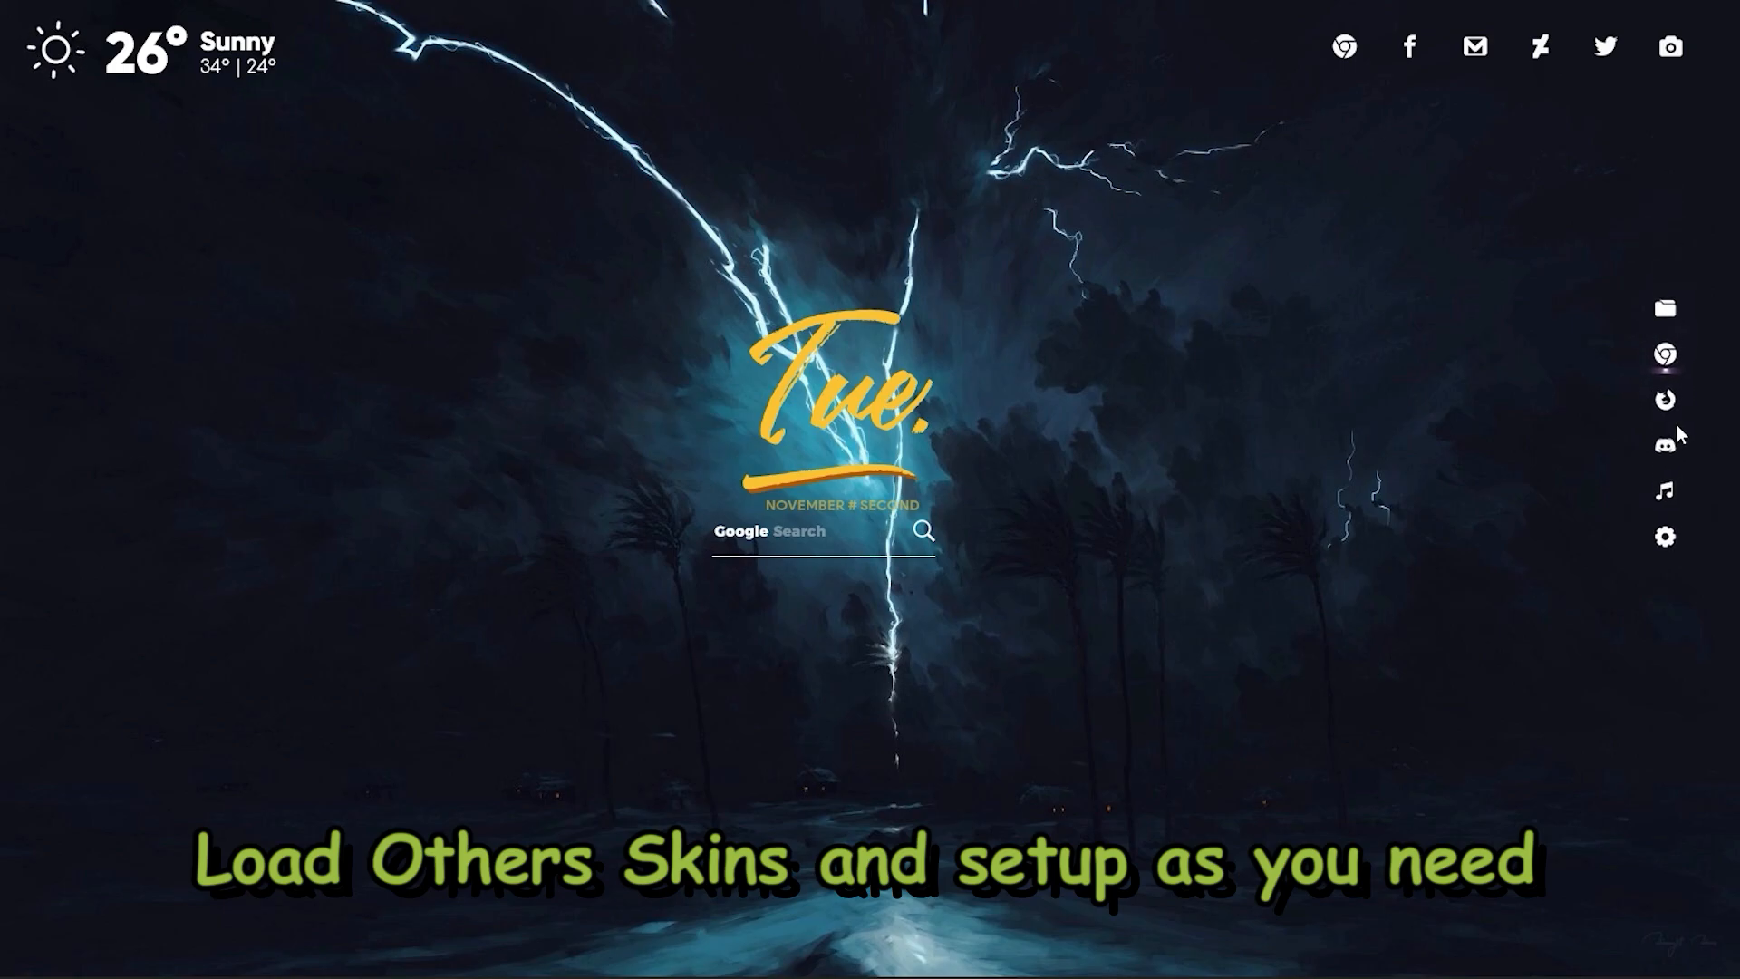
{"action": "left_click_drag", "start_coordinate": [1504, 56], "coordinate": [1499, 893]}
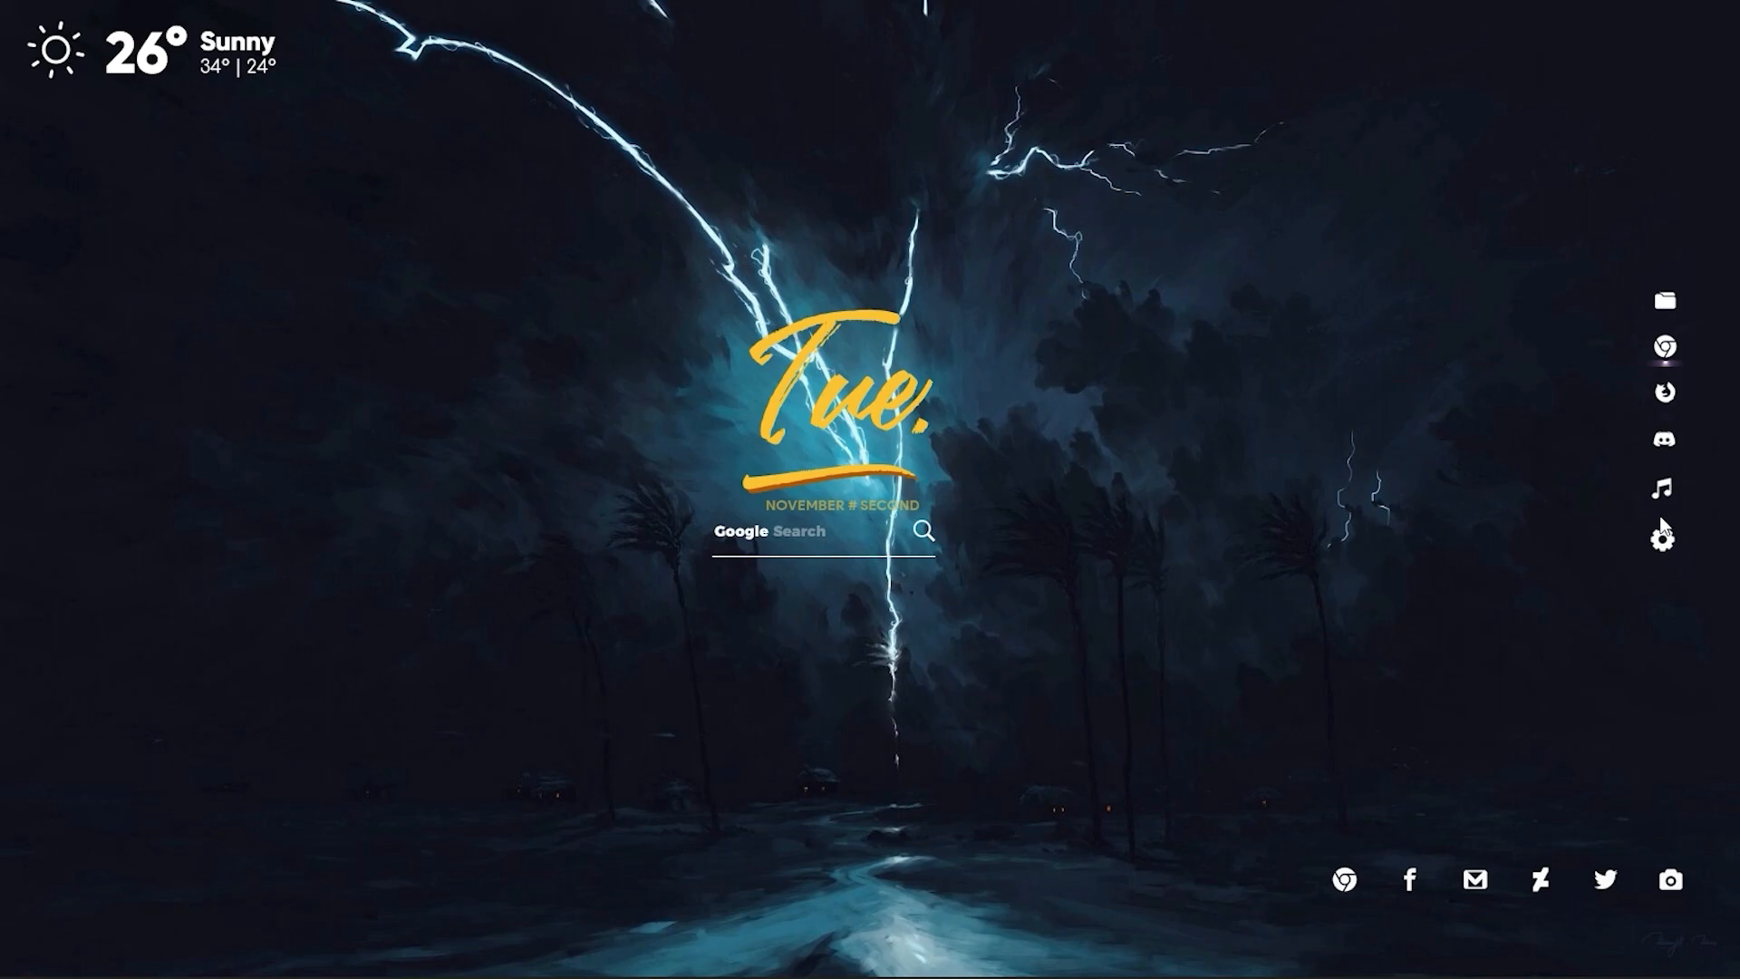
{"action": "left_click_drag", "start_coordinate": [1364, 896], "coordinate": [714, 607]}
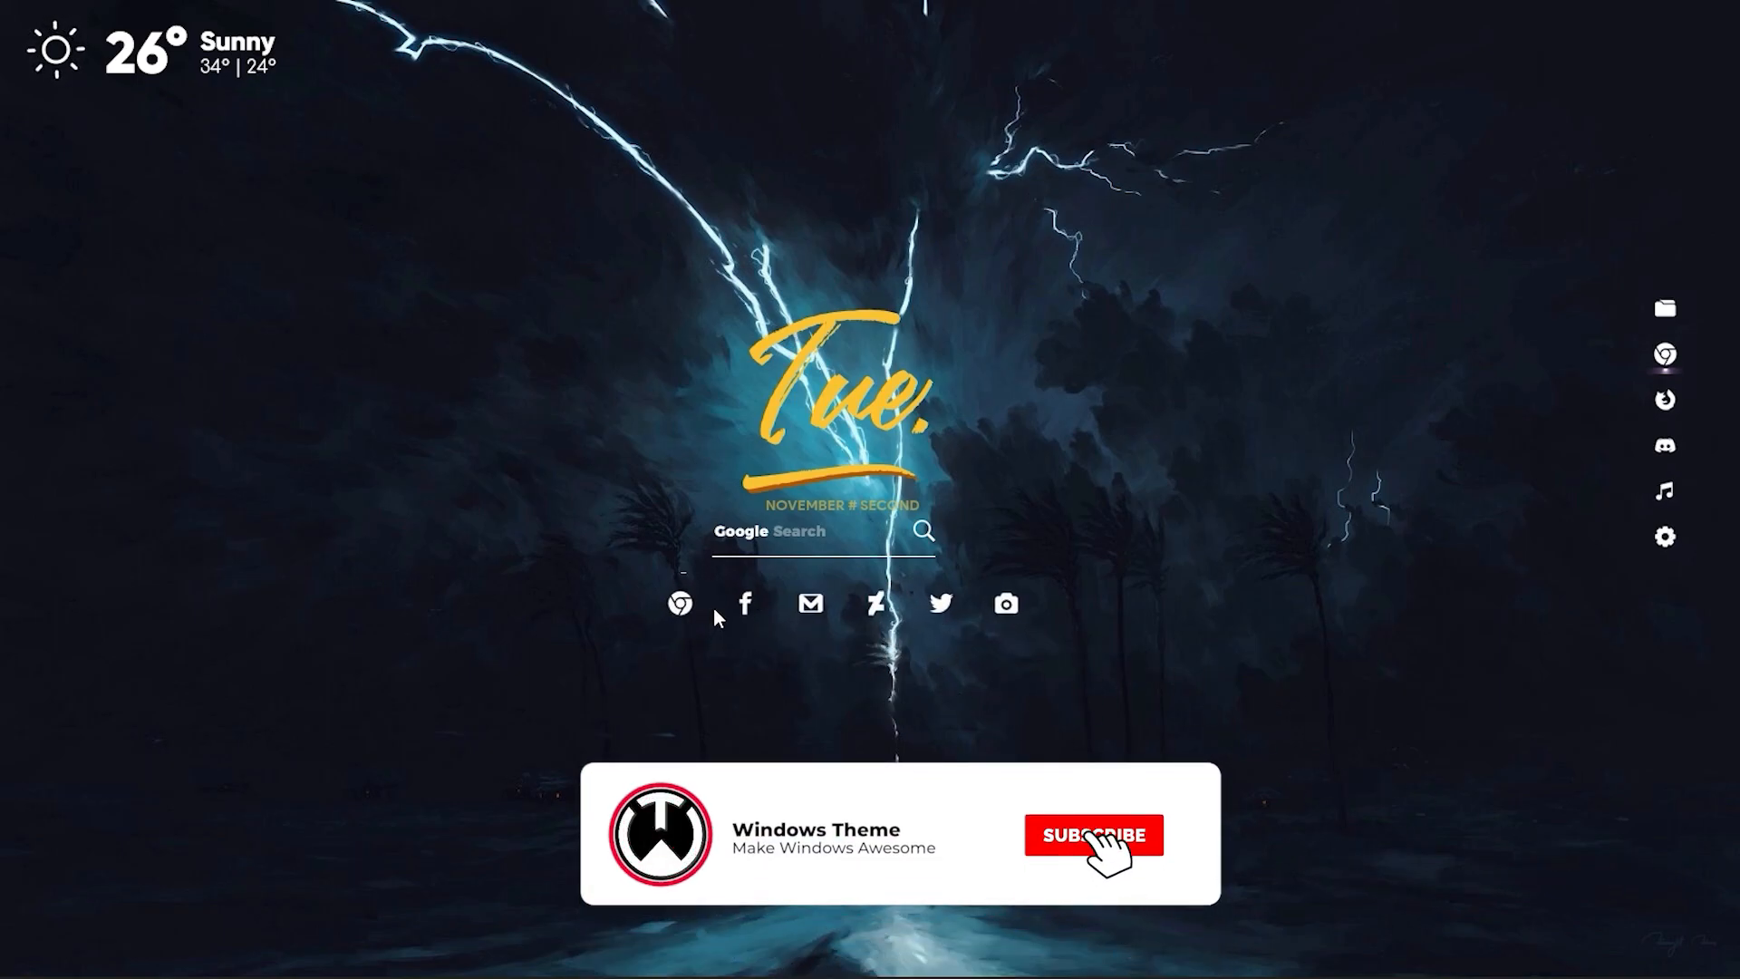
Open the Alonglo date skin's settings and set Color 1 to white (255,255,255).
{"action": "left_click", "coordinate": [818, 415]}
{"action": "left_click", "coordinate": [357, 188]}
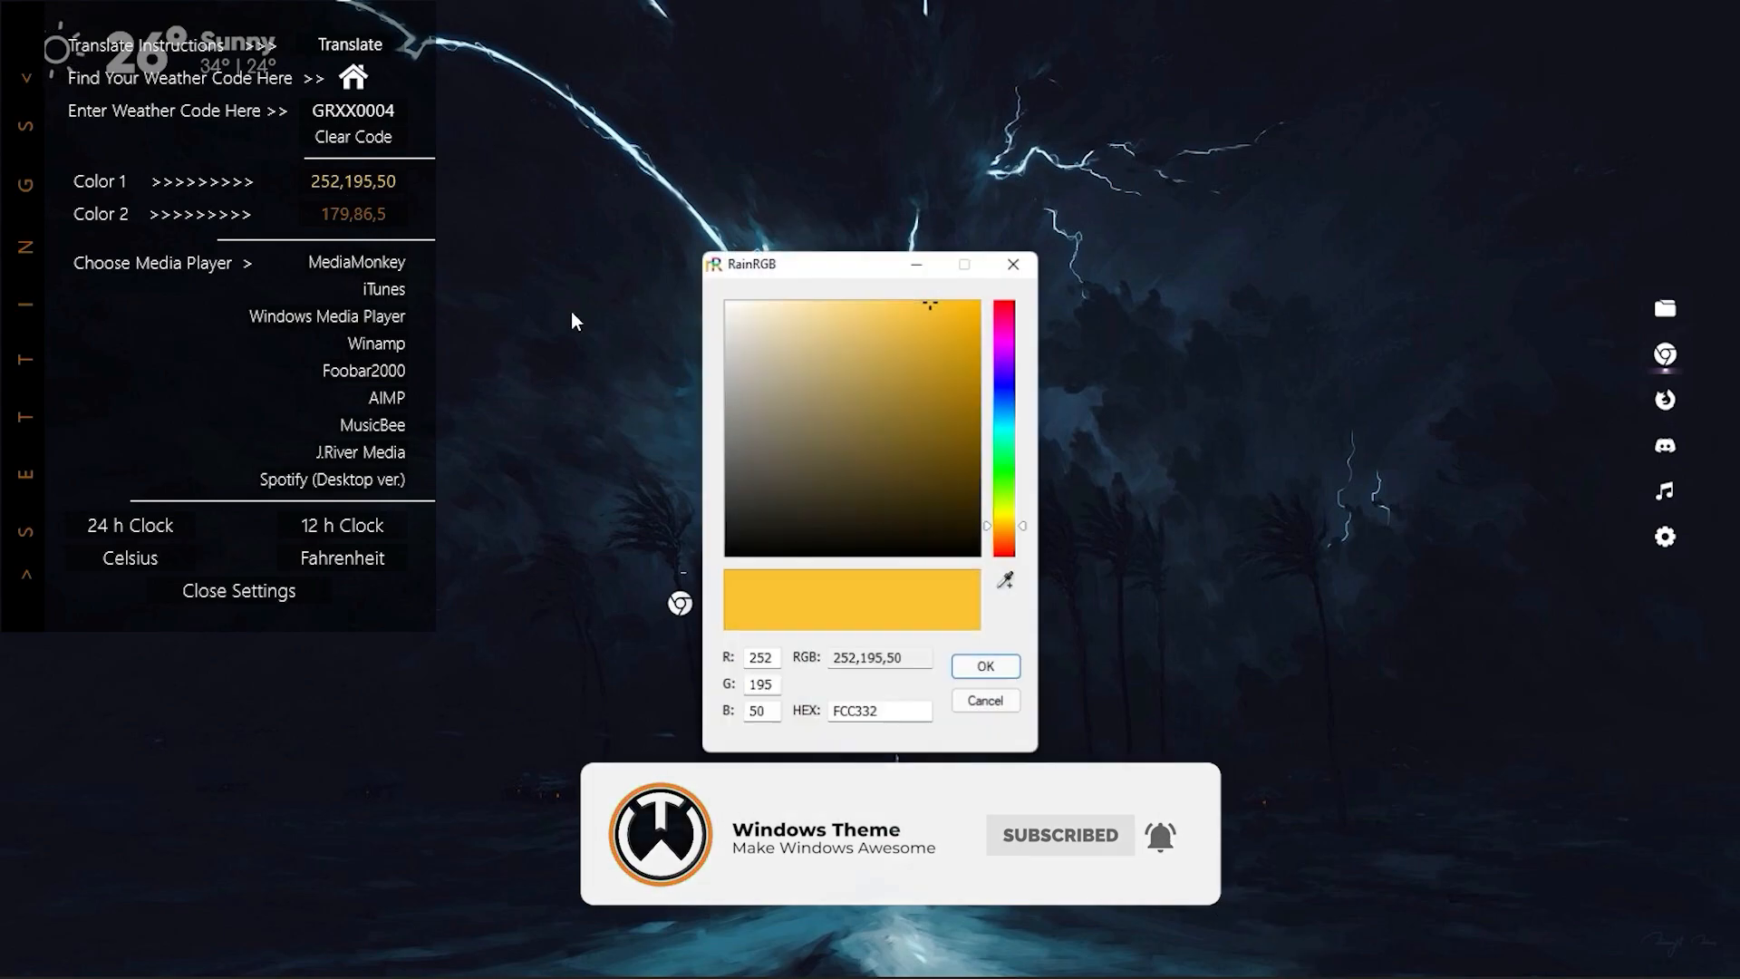
{"action": "left_click_drag", "start_coordinate": [770, 340], "coordinate": [401, 216]}
{"action": "left_click", "coordinate": [976, 671]}
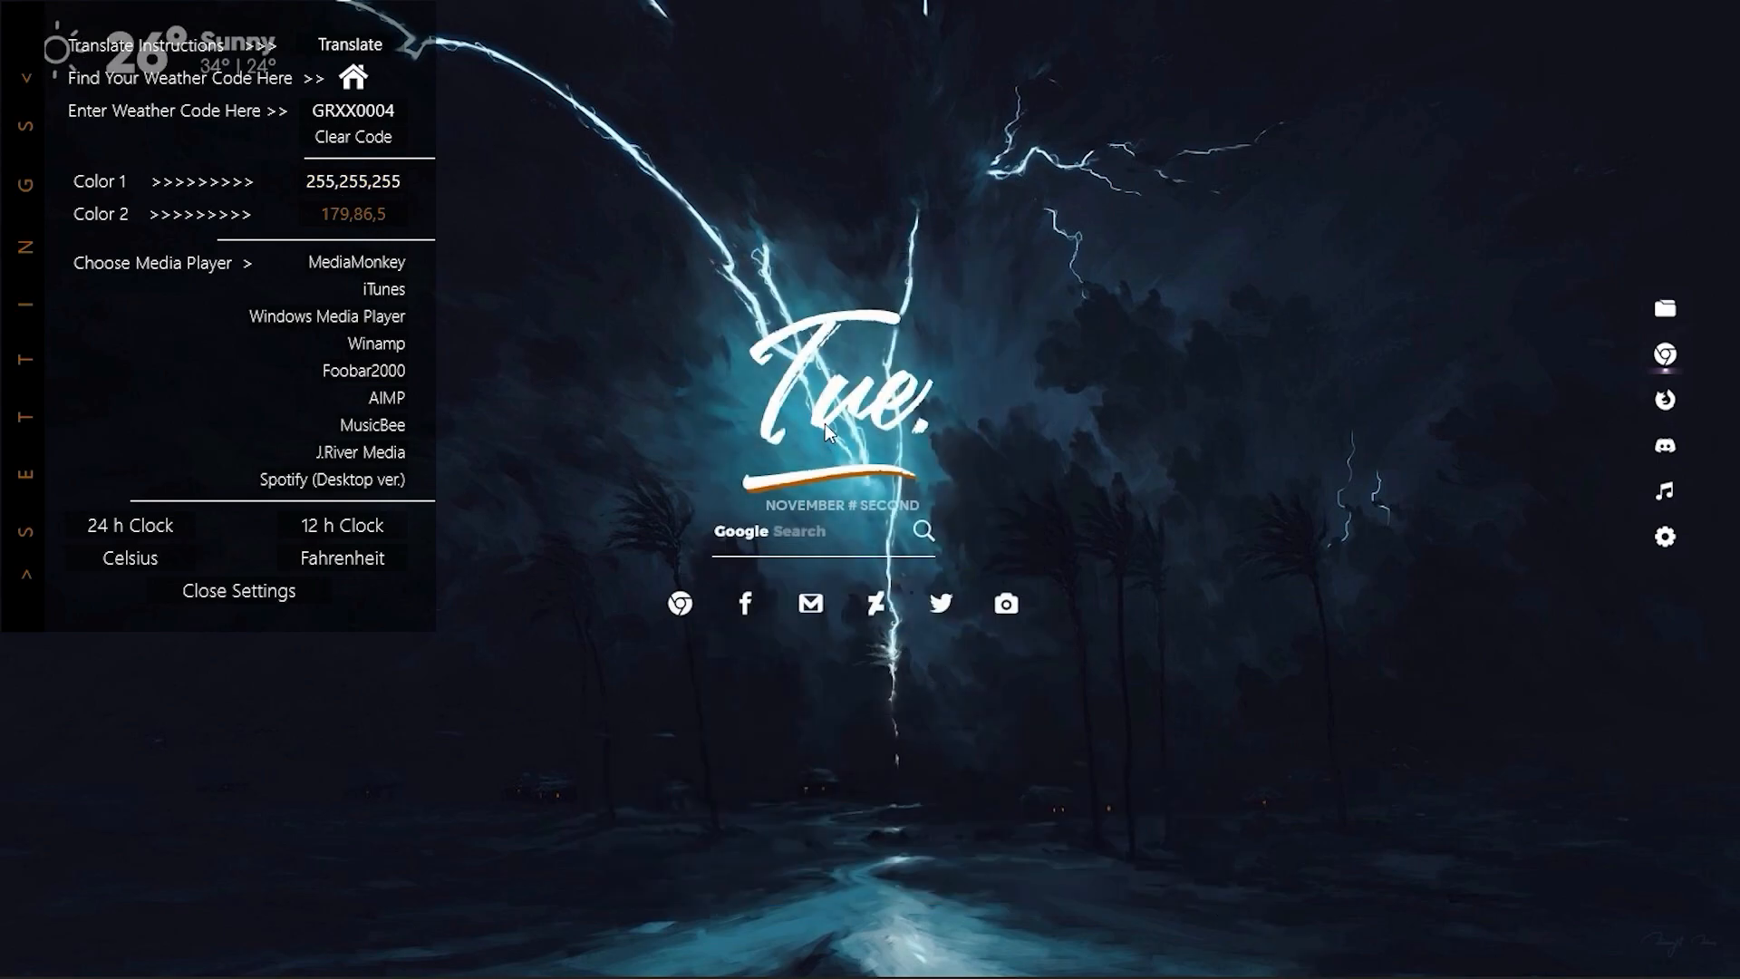
Move the weekday, Google search and link icons skins higher on the desktop, keeping them stacked, and close the skin settings.
{"action": "left_click_drag", "start_coordinate": [847, 193], "coordinate": [847, 215]}
{"action": "left_click_drag", "start_coordinate": [783, 535], "coordinate": [752, 368]}
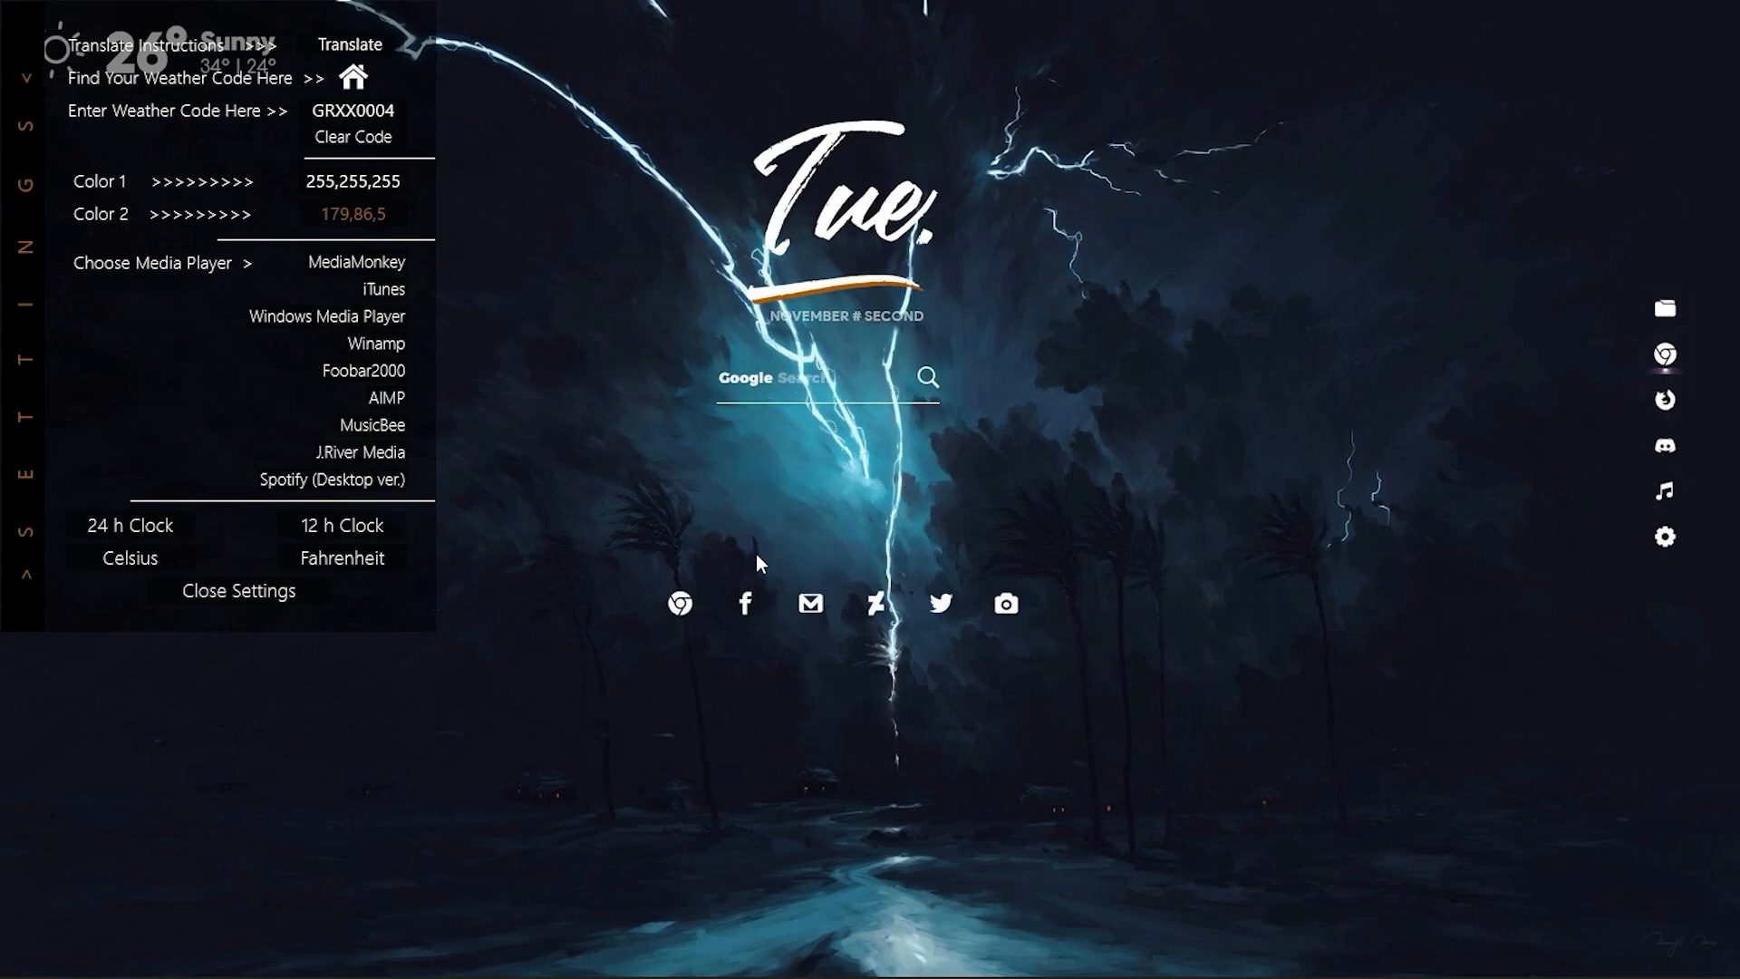
{"action": "left_click_drag", "start_coordinate": [768, 606], "coordinate": [770, 469]}
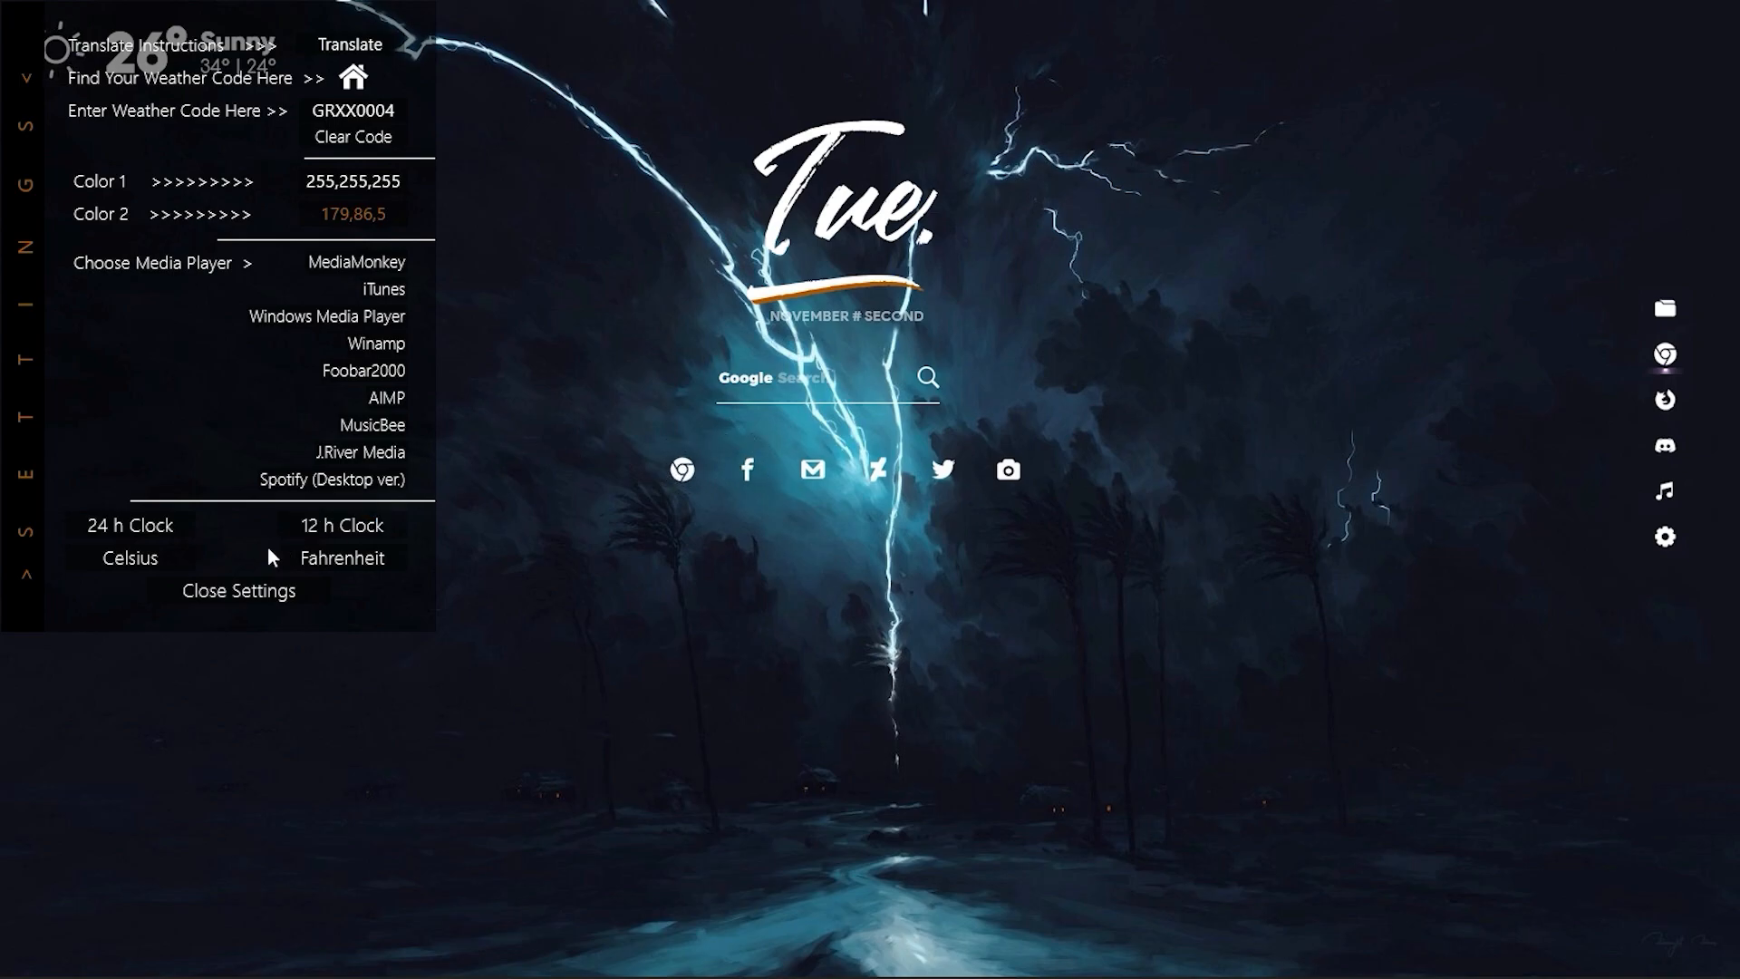
{"action": "left_click", "coordinate": [271, 596]}
Load the Urban Date.ini skin in Rainmeter and move the weather skin to the desktop's upper-right corner.
{"action": "mouse_move", "coordinate": [1008, 958]}
{"action": "left_click", "coordinate": [1447, 953]}
{"action": "left_click", "coordinate": [1468, 848]}
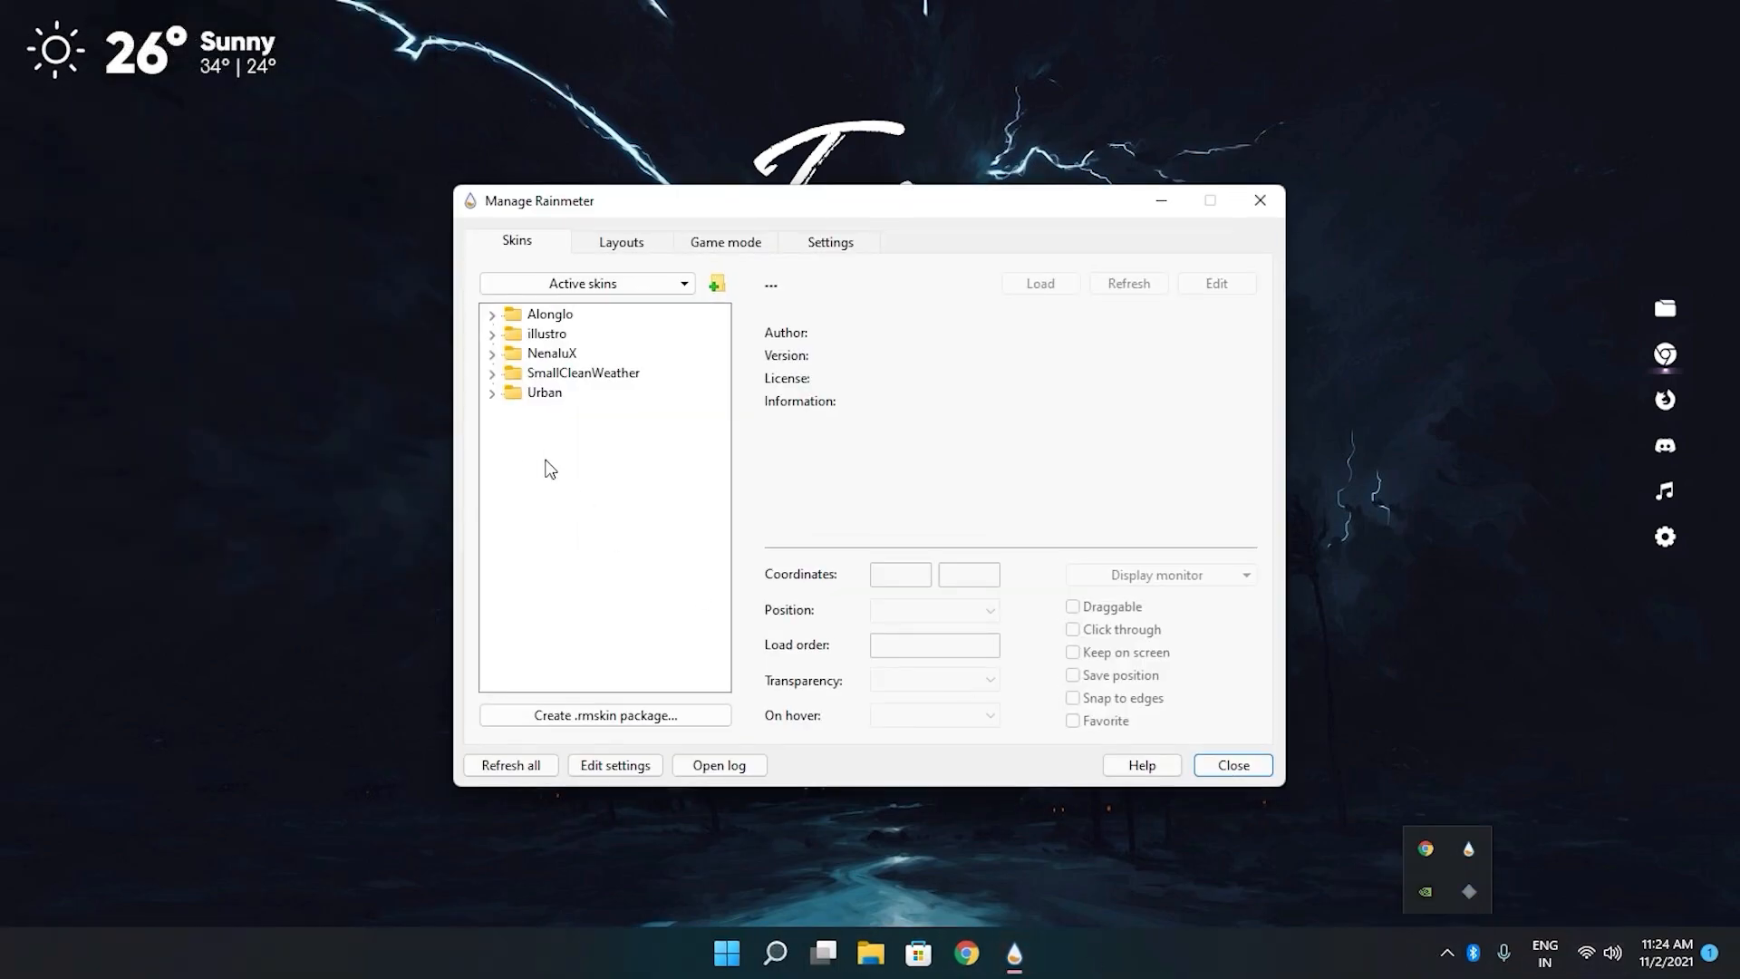
{"action": "left_click", "coordinate": [492, 392]}
{"action": "left_click", "coordinate": [513, 451]}
{"action": "double_click", "coordinate": [573, 472]}
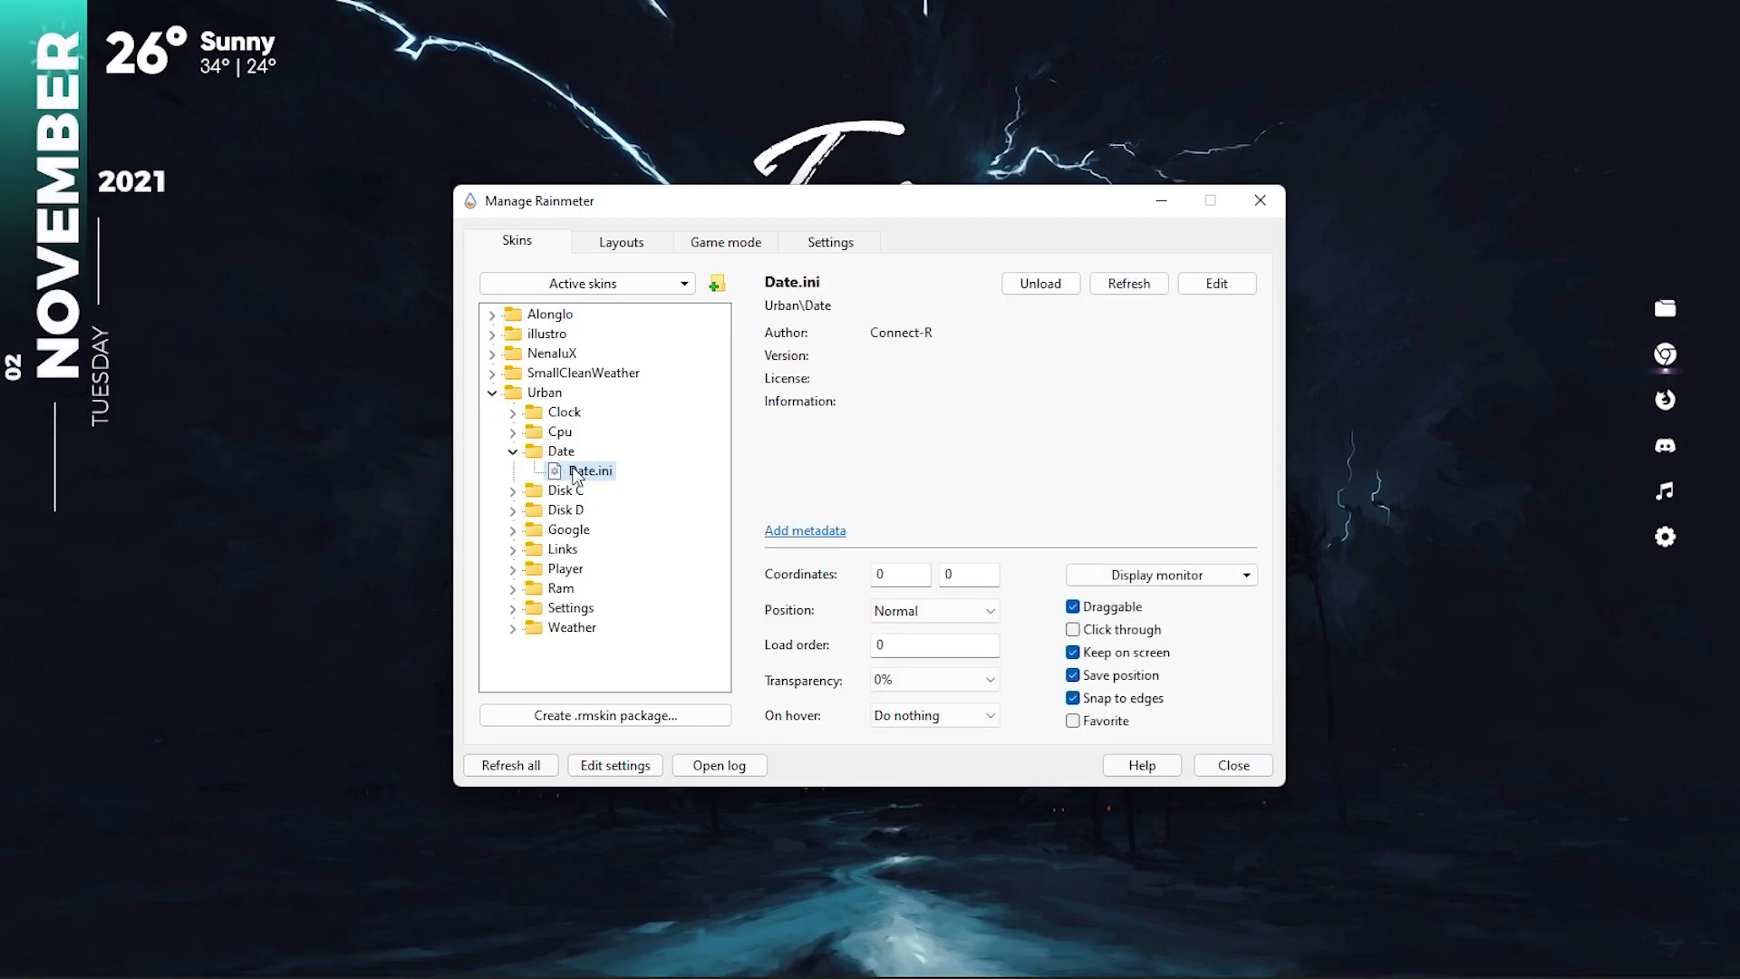
{"action": "left_click", "coordinate": [1260, 201]}
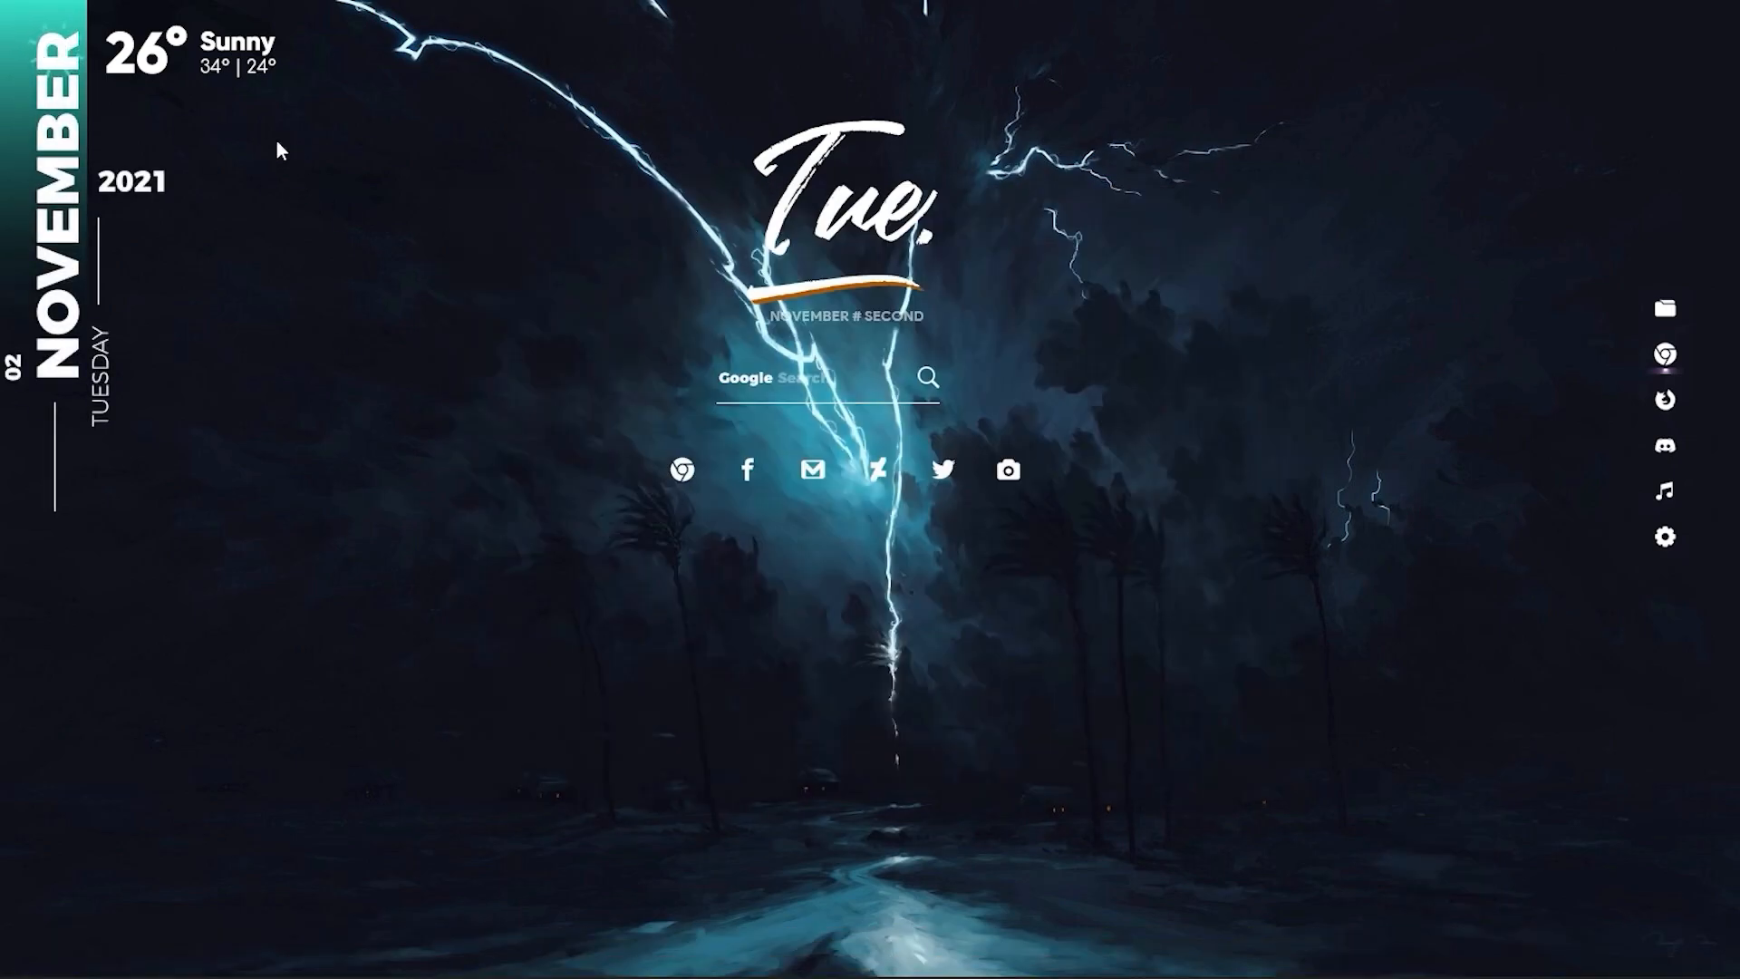
{"action": "left_click_drag", "start_coordinate": [136, 60], "coordinate": [1582, 28]}
{"action": "left_click_drag", "start_coordinate": [82, 254], "coordinate": [82, 123]}
Load the Urban Settings.ini skin from Rainmeter's skin manager and move its panel away from the vertical date.
{"action": "mouse_move", "coordinate": [990, 974]}
{"action": "left_click", "coordinate": [1447, 952]}
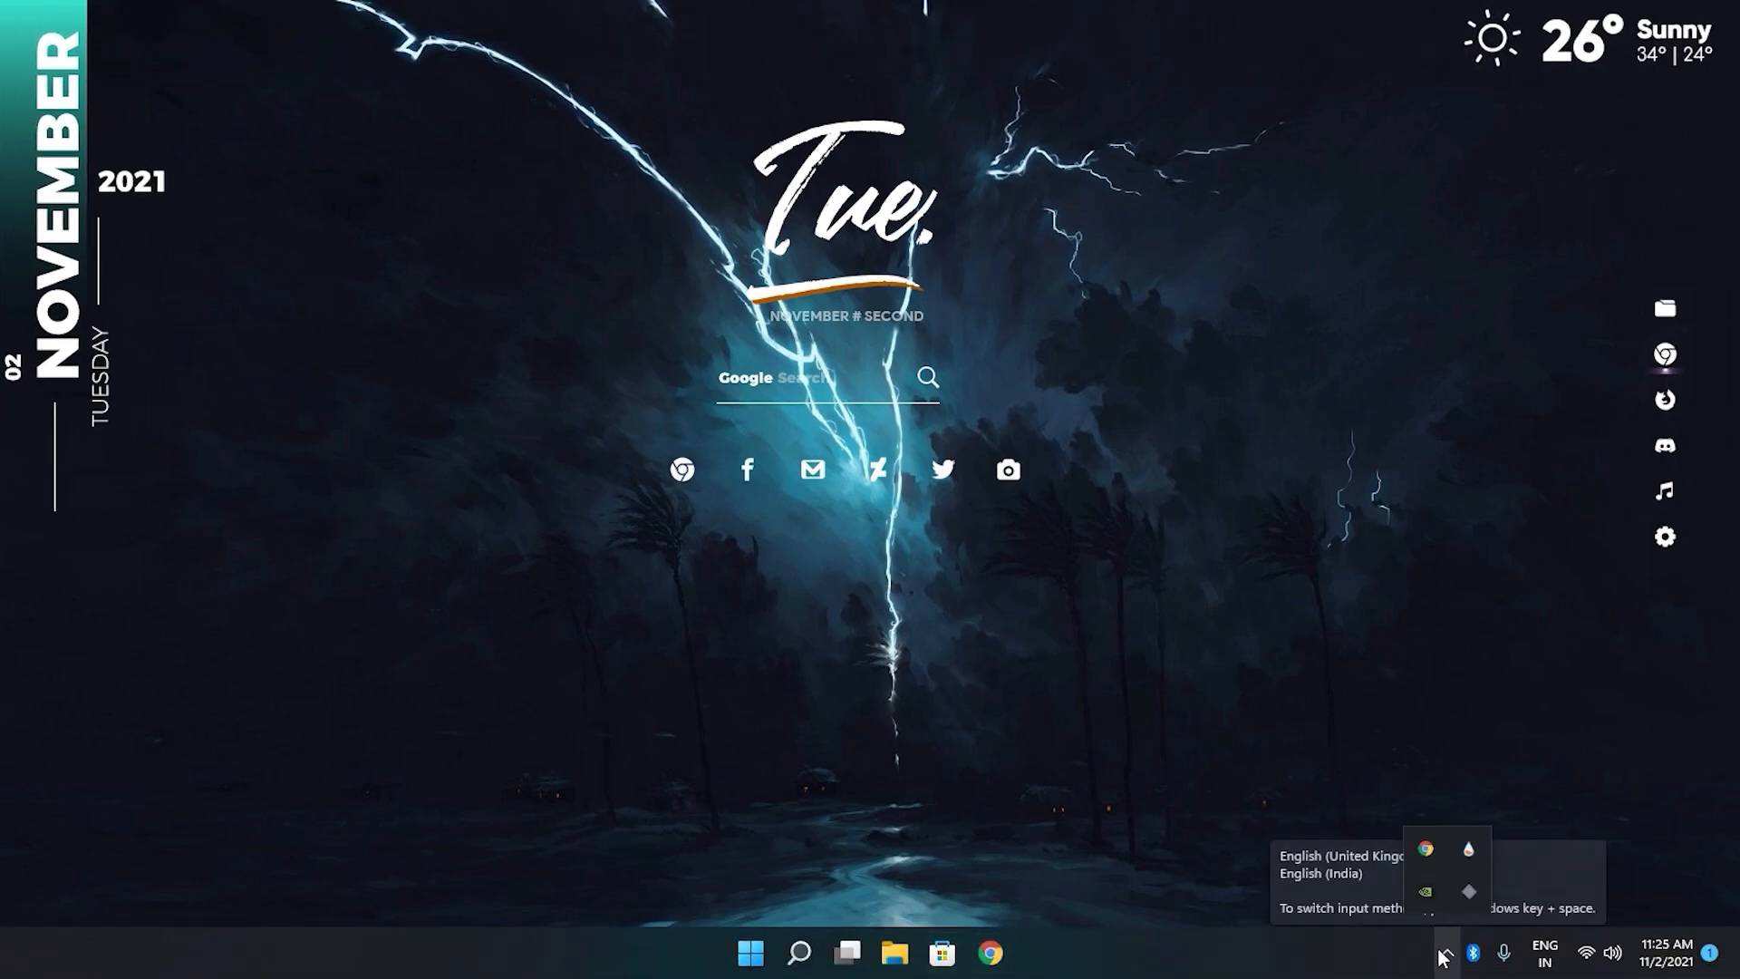
{"action": "left_click", "coordinate": [1468, 849]}
{"action": "left_click", "coordinate": [491, 392]}
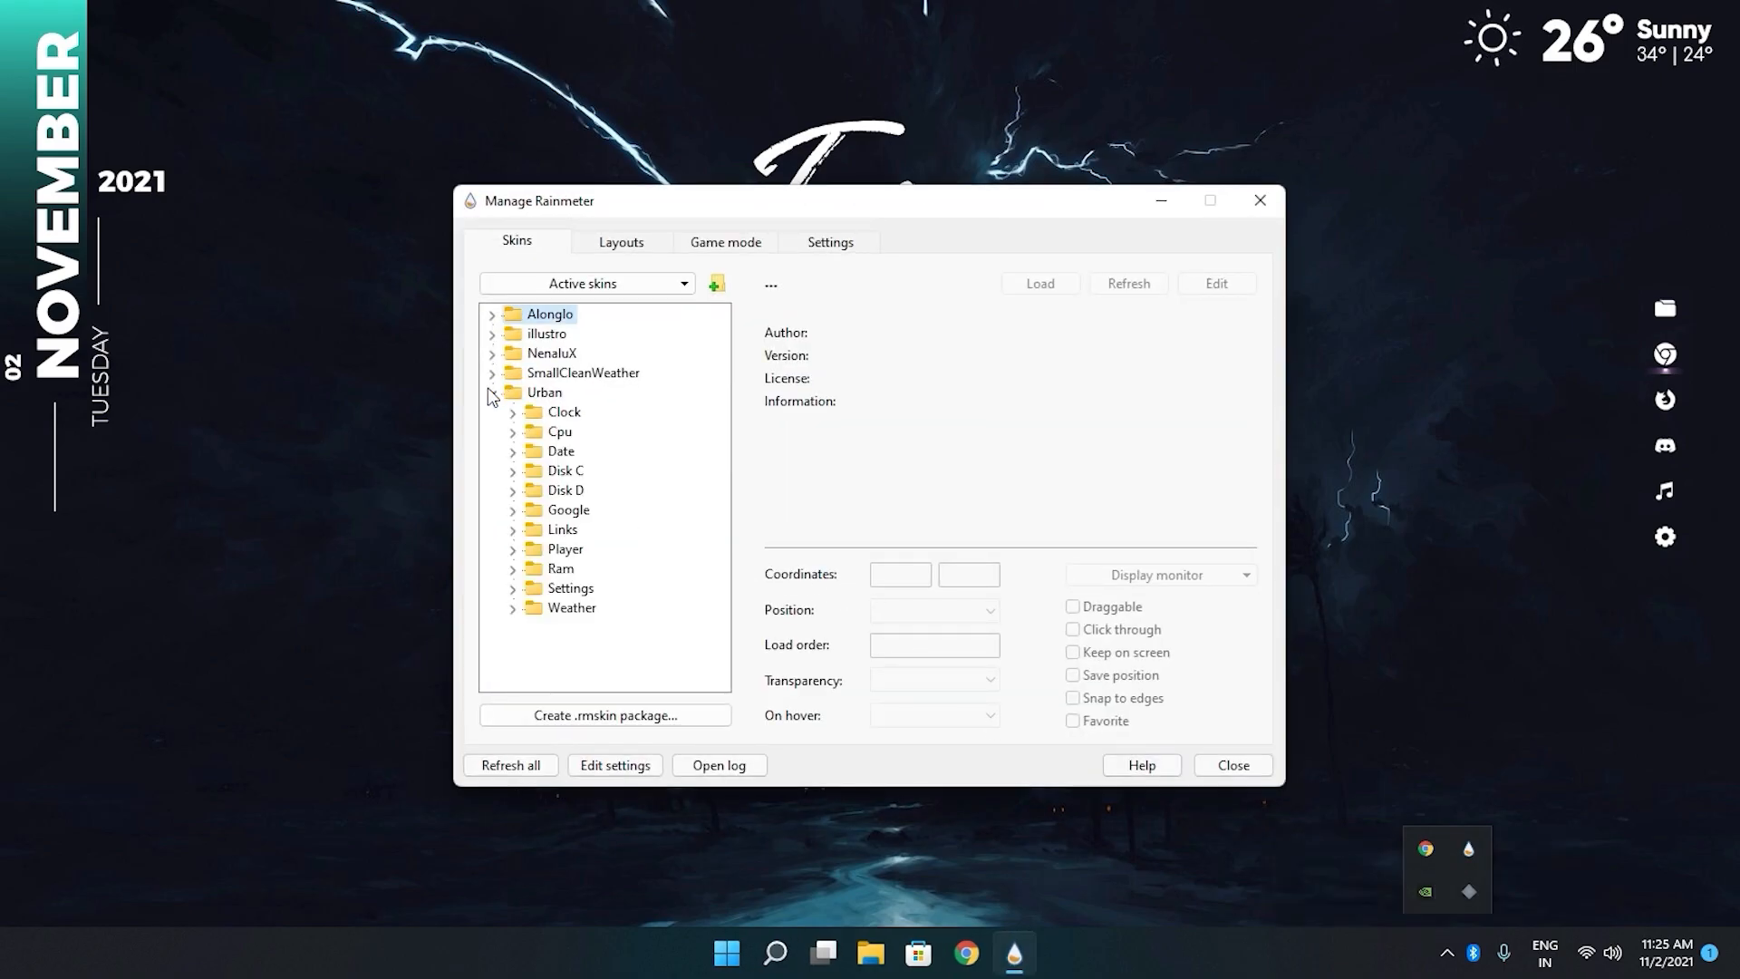
{"action": "left_click", "coordinate": [512, 588]}
{"action": "double_click", "coordinate": [582, 609]}
{"action": "left_click_drag", "start_coordinate": [77, 80], "coordinate": [395, 172]}
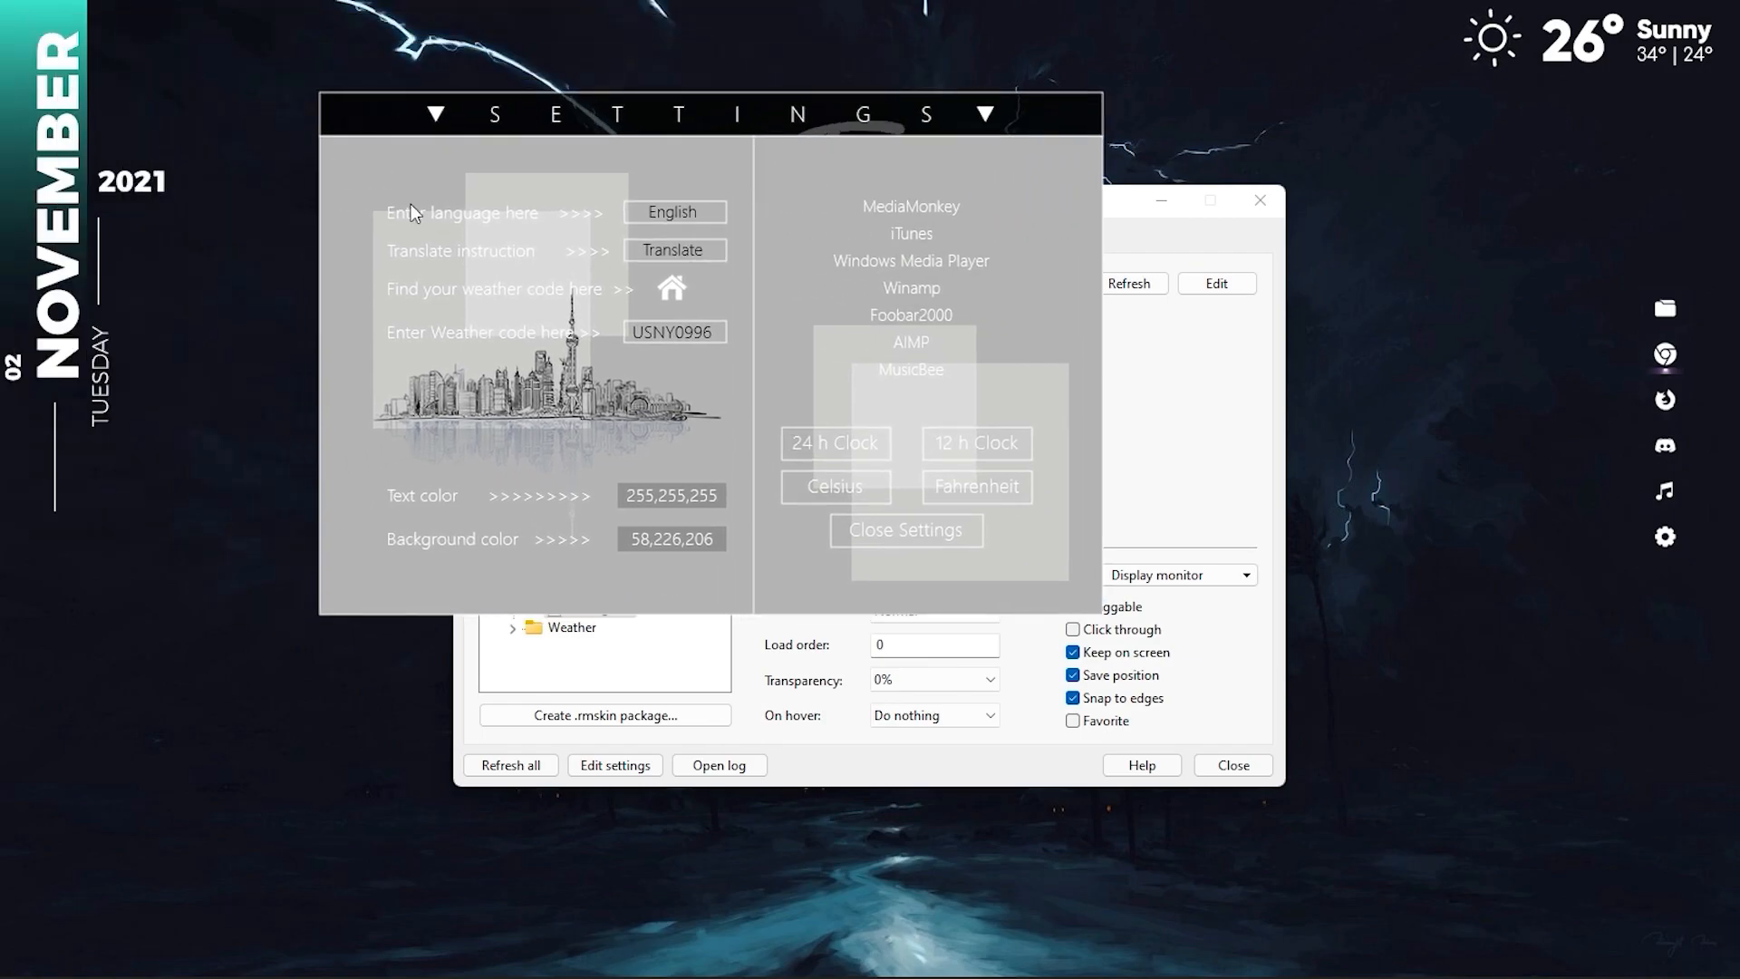
Set the Urban text color to 60,121,140 by sampling the bright blue water in the wallpaper.
{"action": "left_click", "coordinate": [654, 500]}
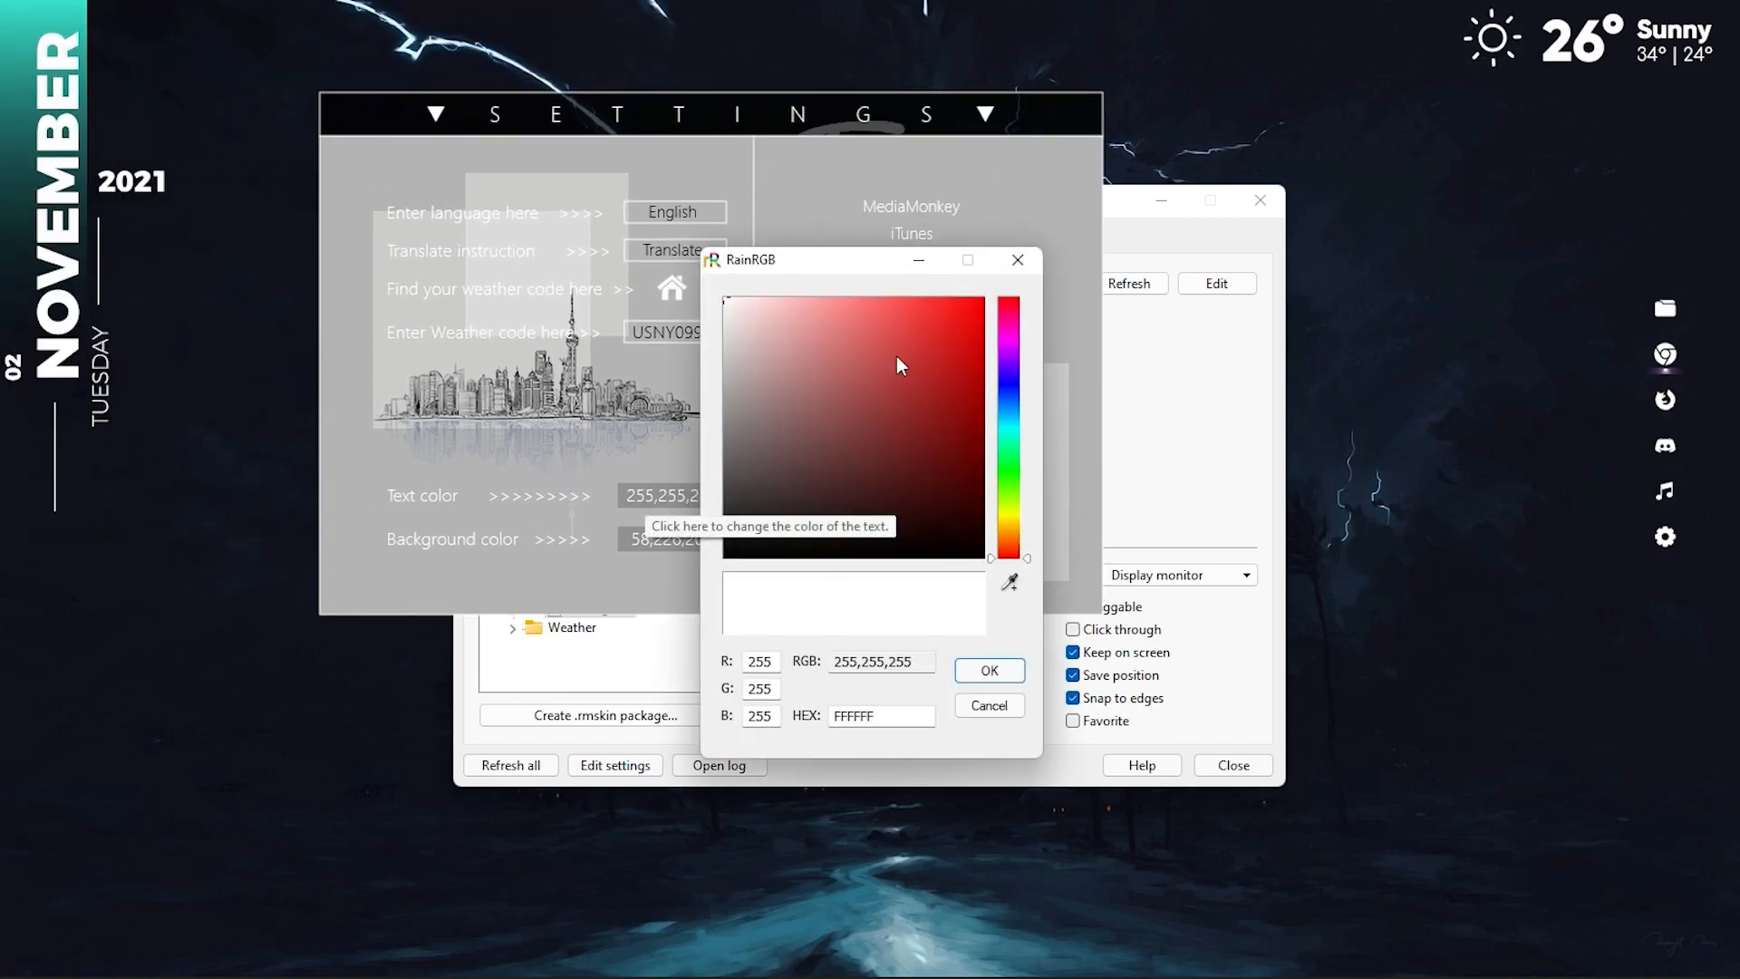
{"action": "left_click", "coordinate": [1012, 585]}
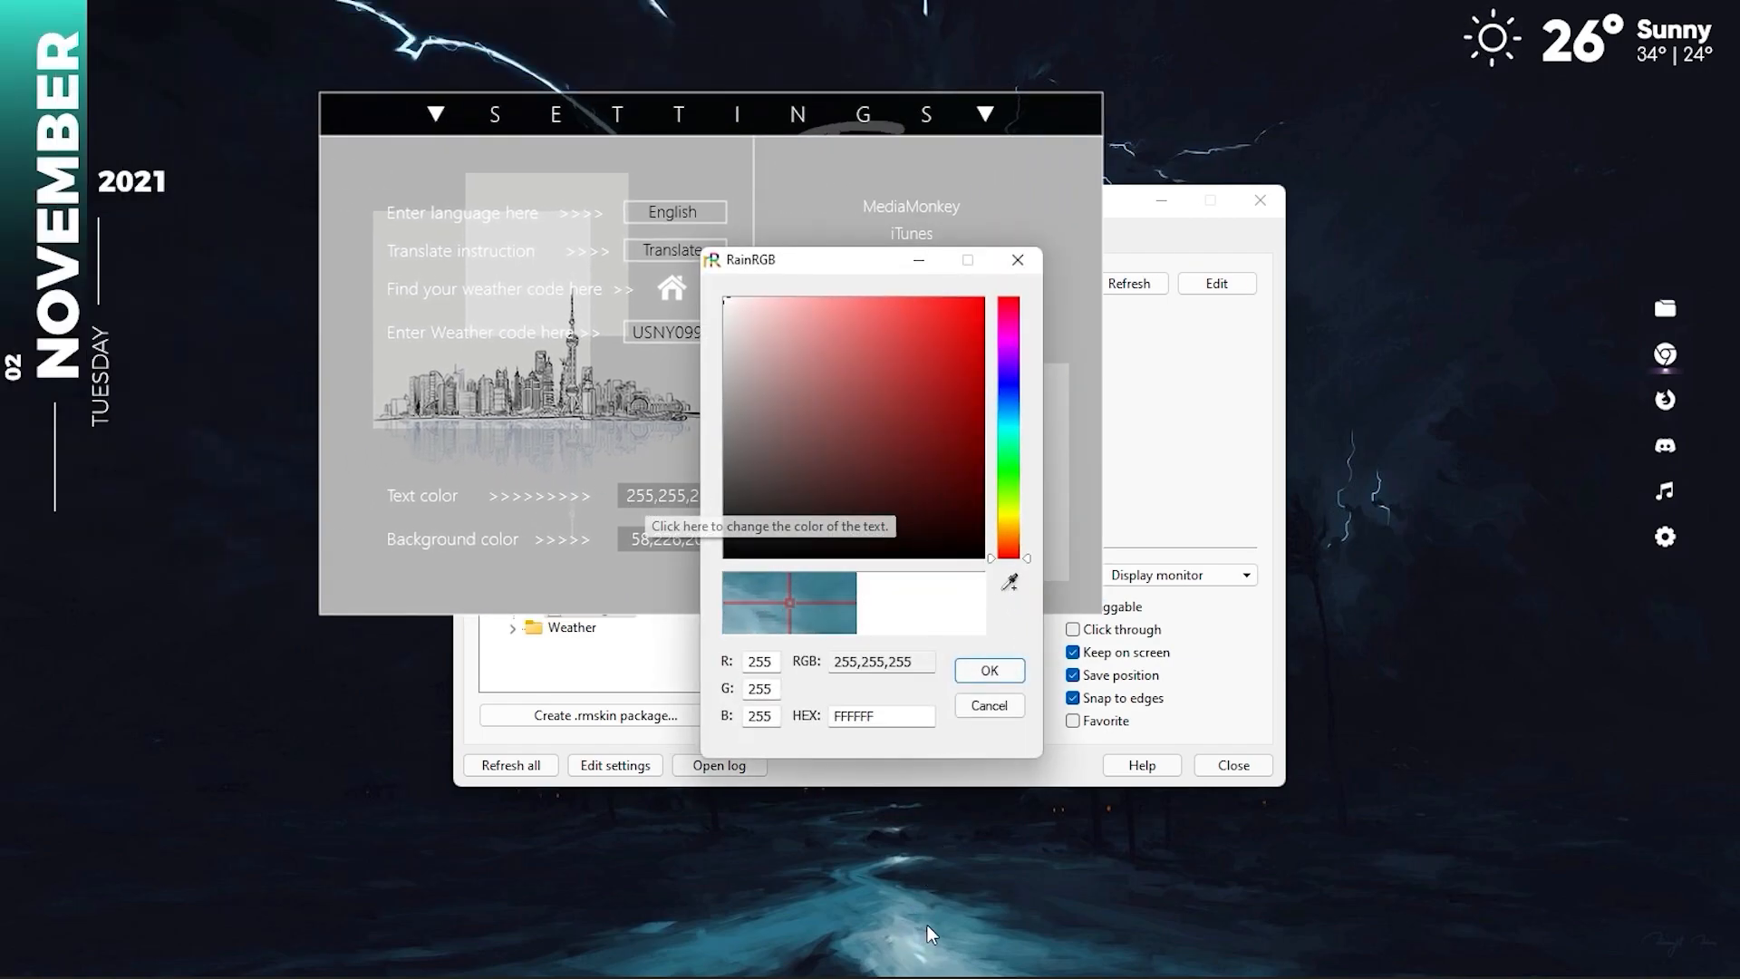
{"action": "left_click", "coordinate": [933, 919]}
{"action": "left_click", "coordinate": [970, 662]}
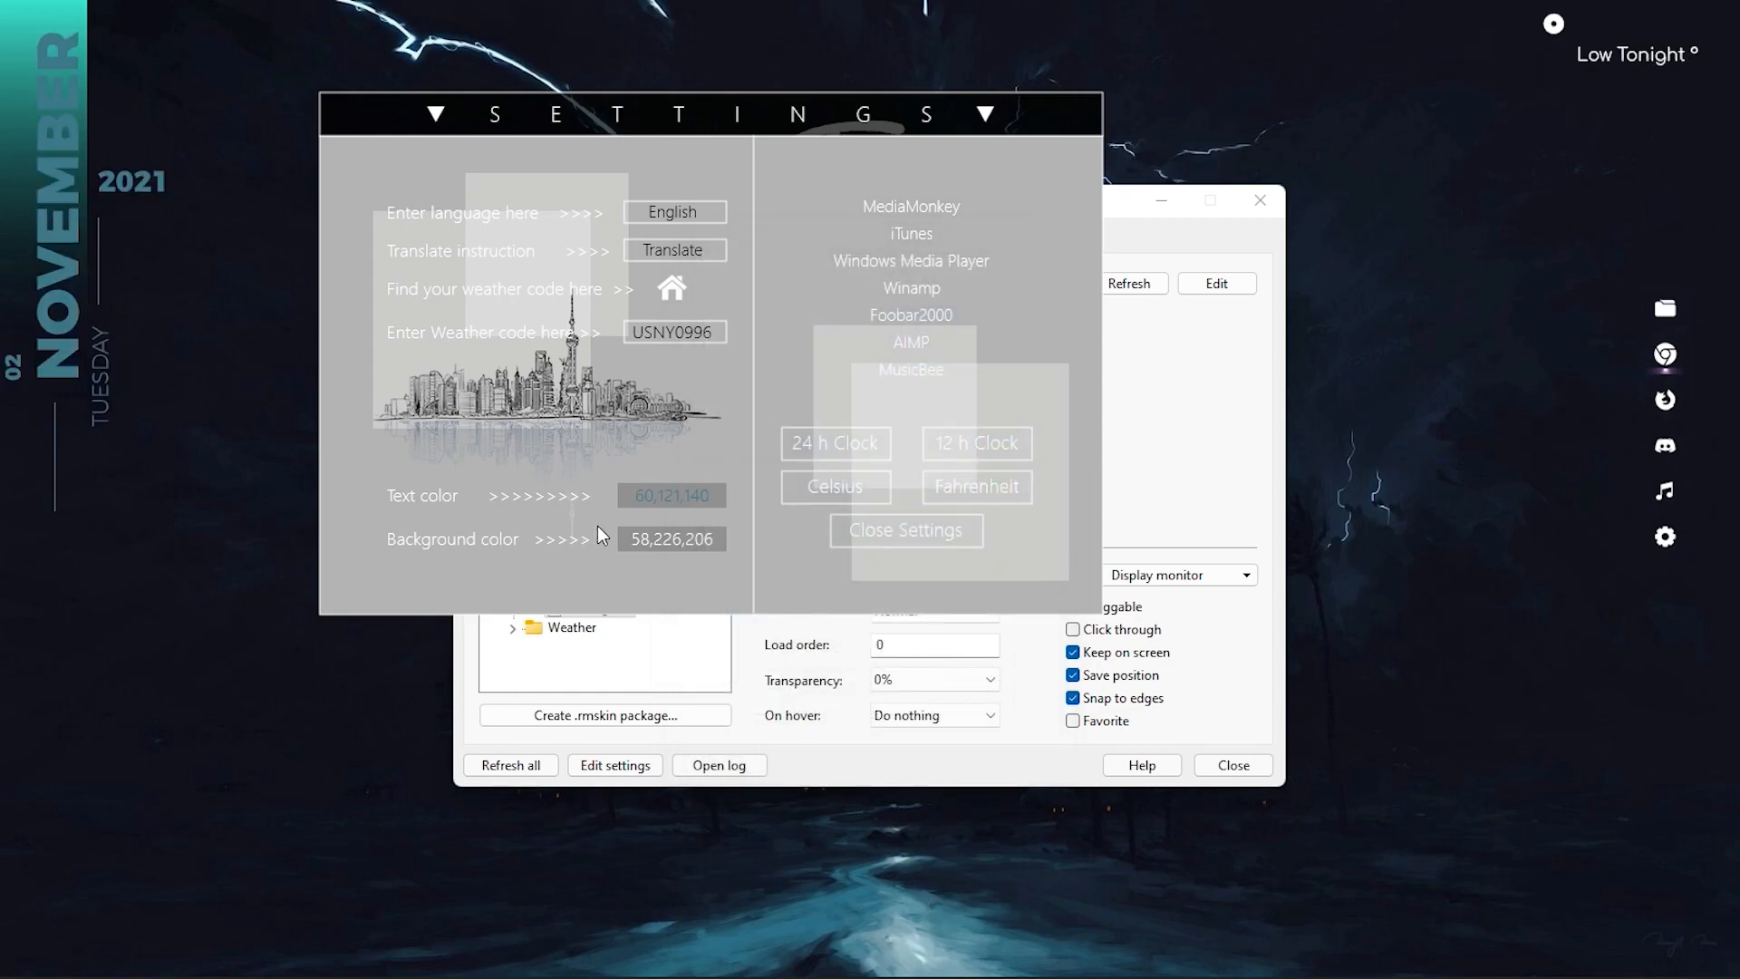
Set the Urban background color to 31,83,104 by sampling the wallpaper, and close the Urban settings and the Rainmeter manager.
{"action": "left_click", "coordinate": [672, 551]}
{"action": "left_click", "coordinate": [1010, 583]}
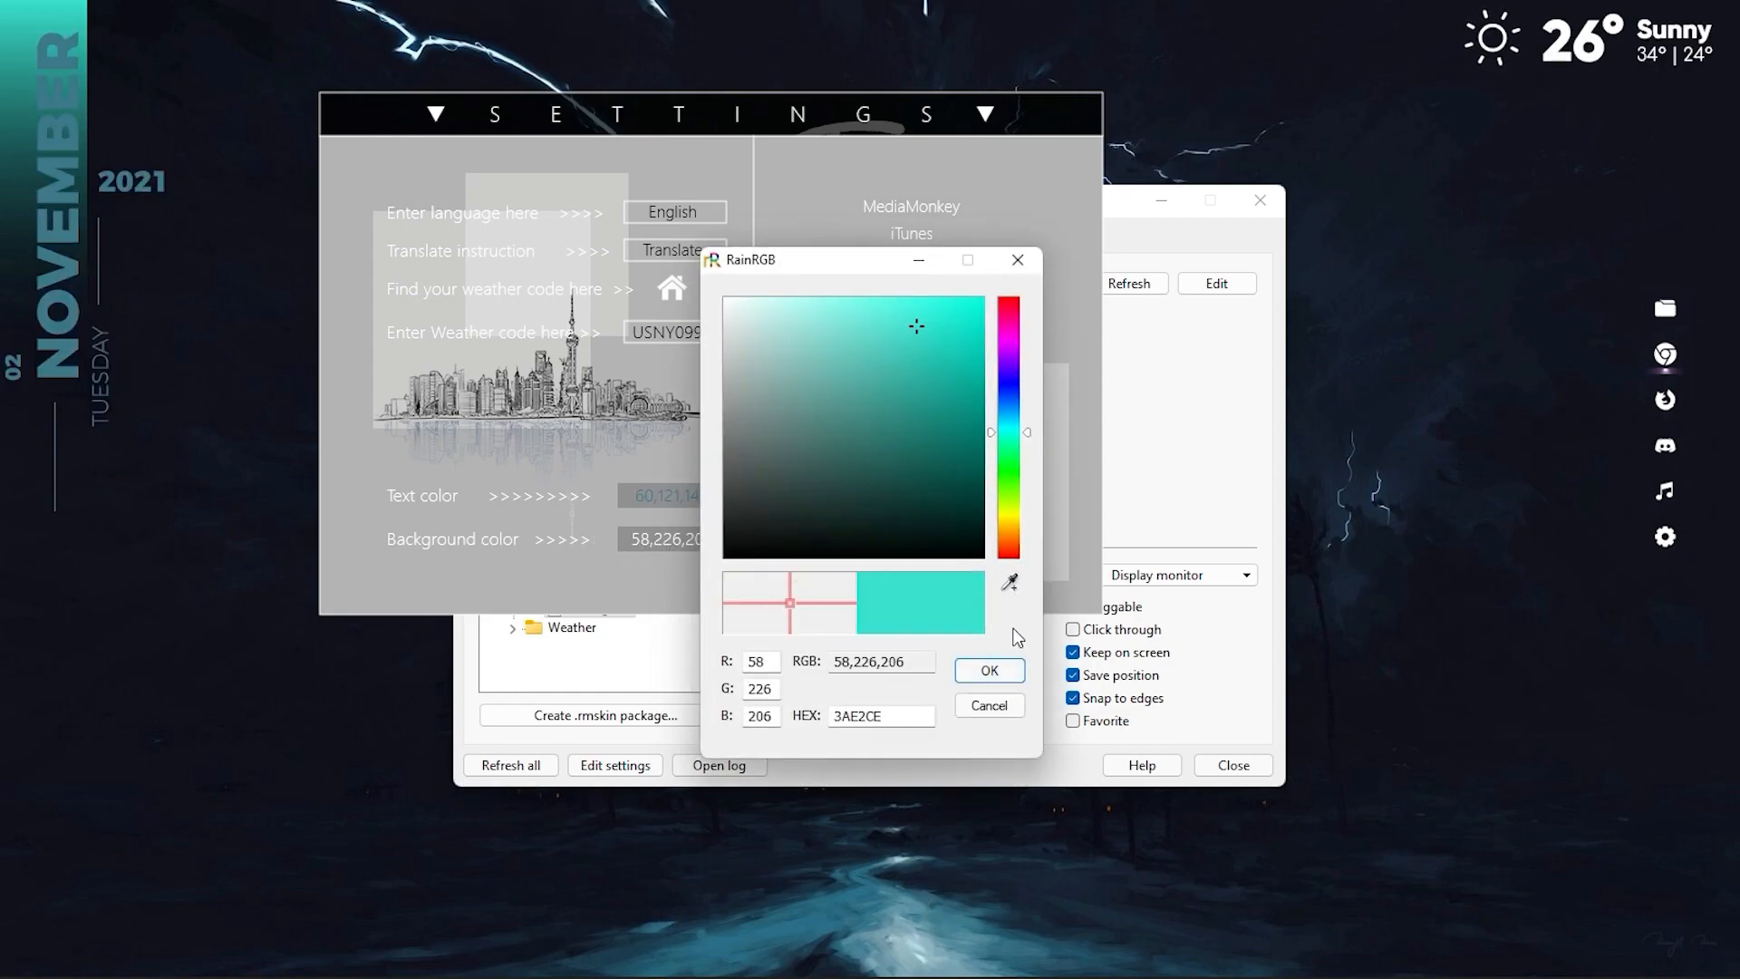
{"action": "left_click", "coordinate": [1010, 939]}
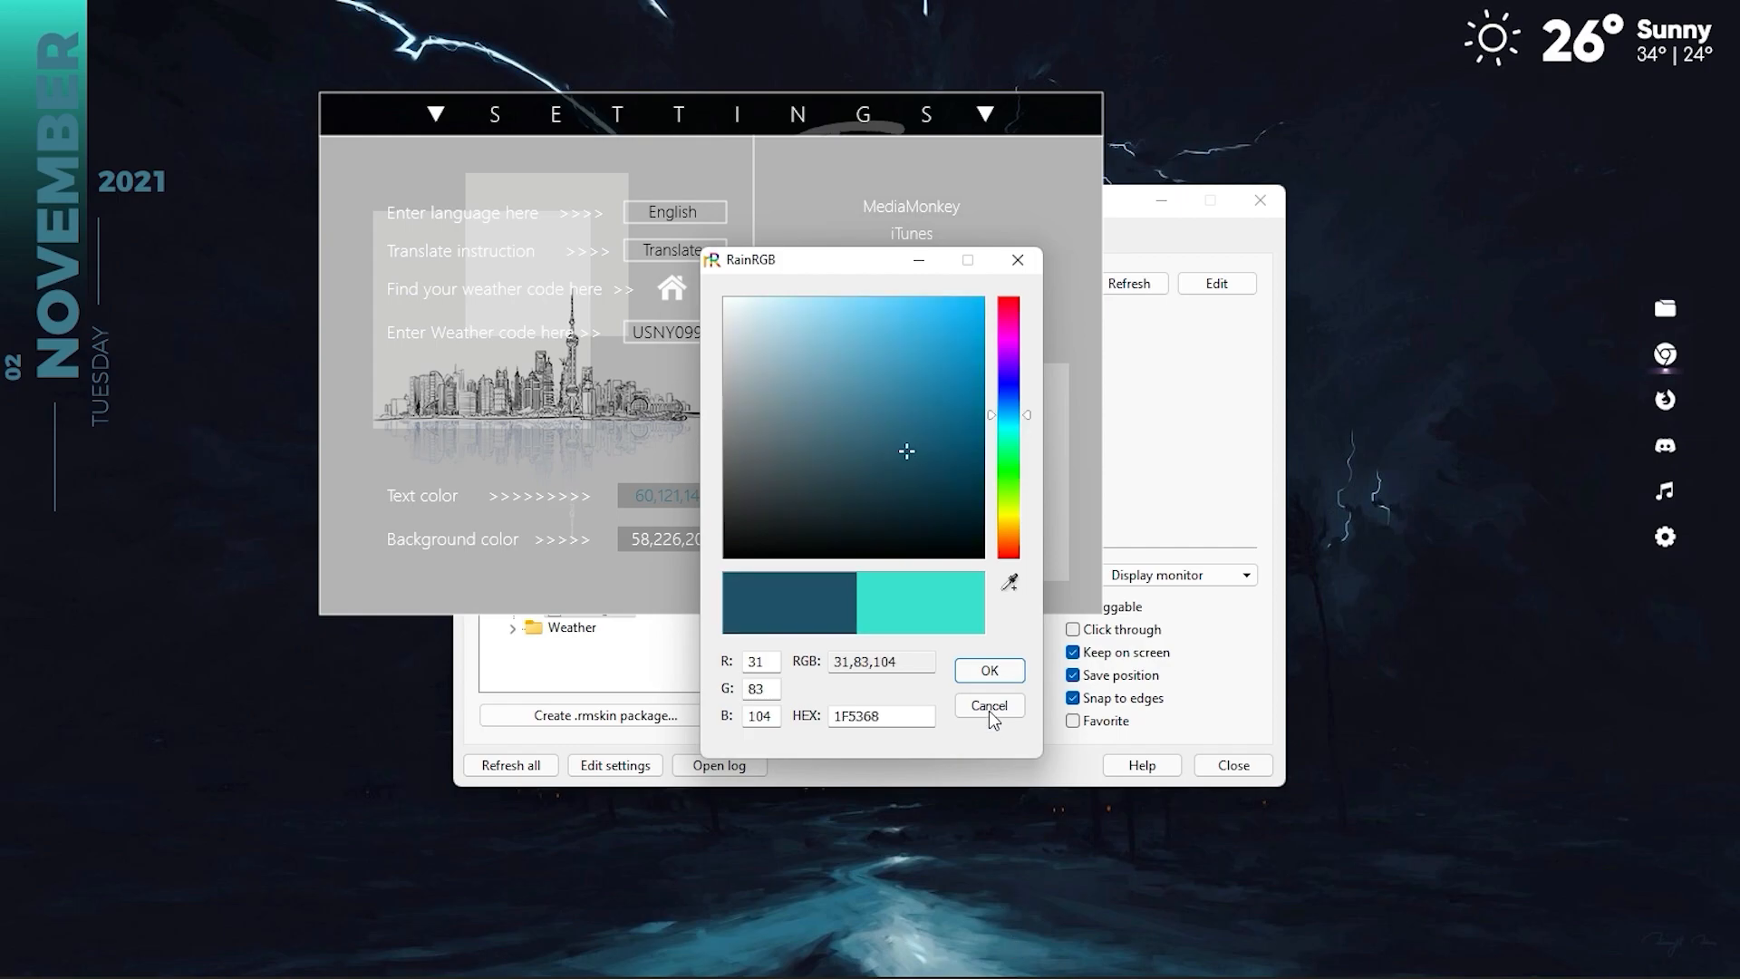
{"action": "left_click", "coordinate": [989, 671]}
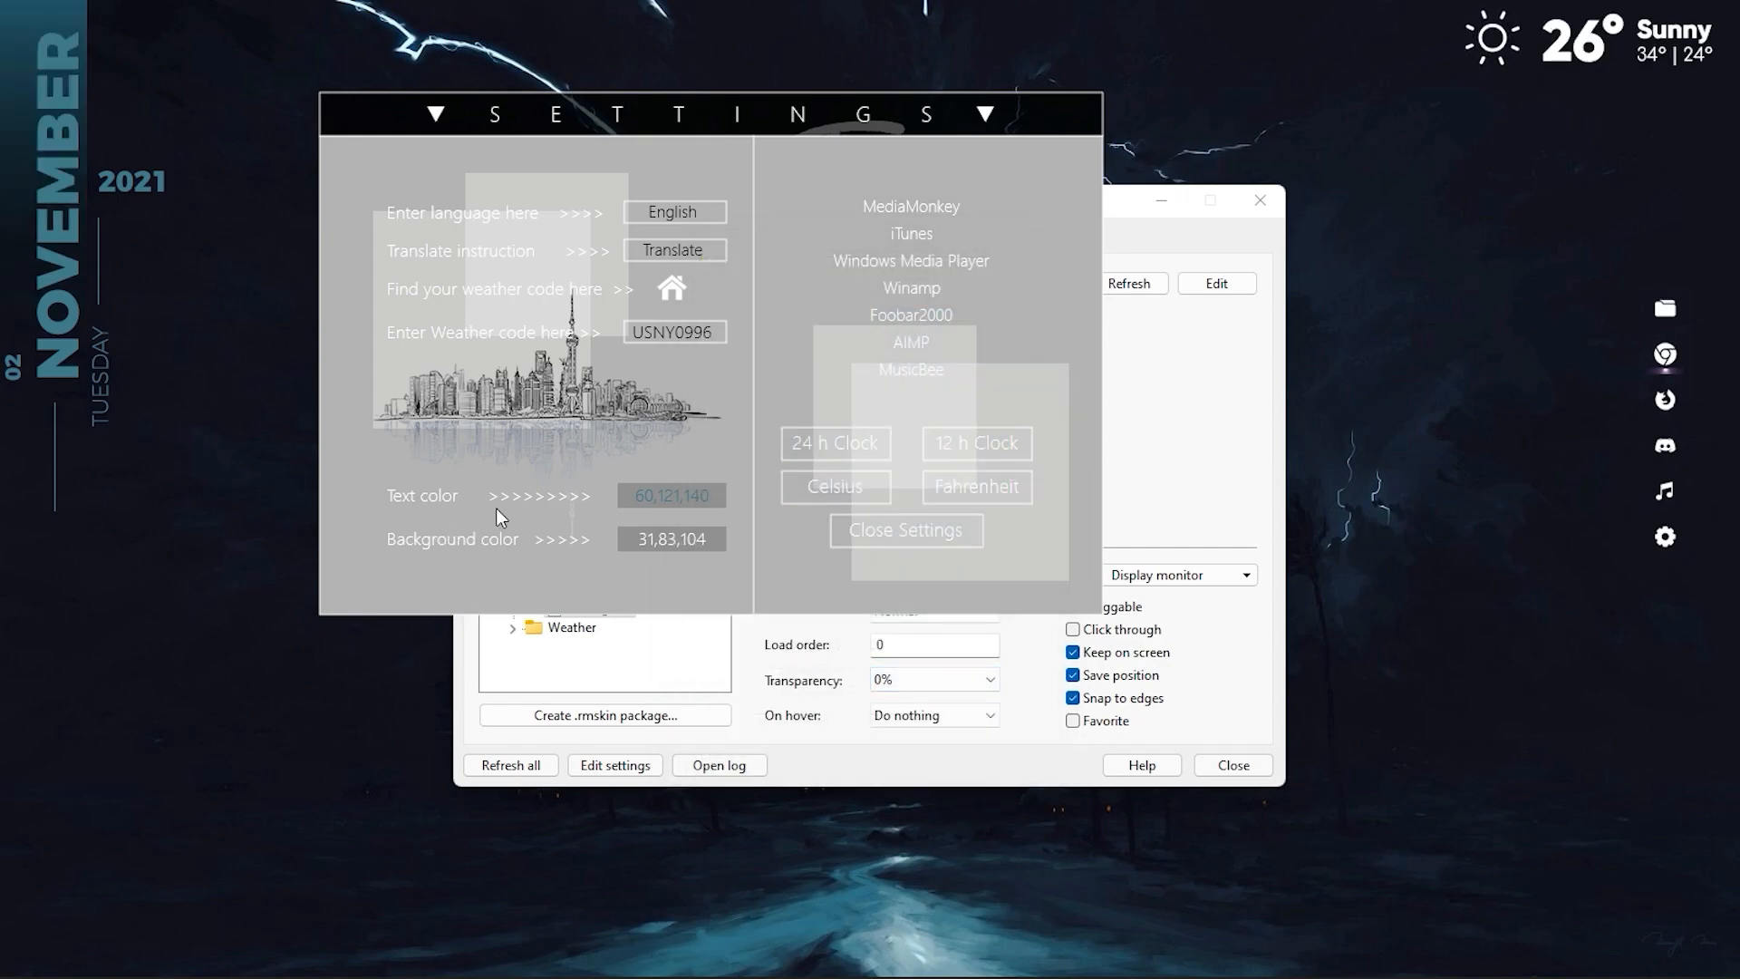
{"action": "left_click", "coordinate": [907, 542]}
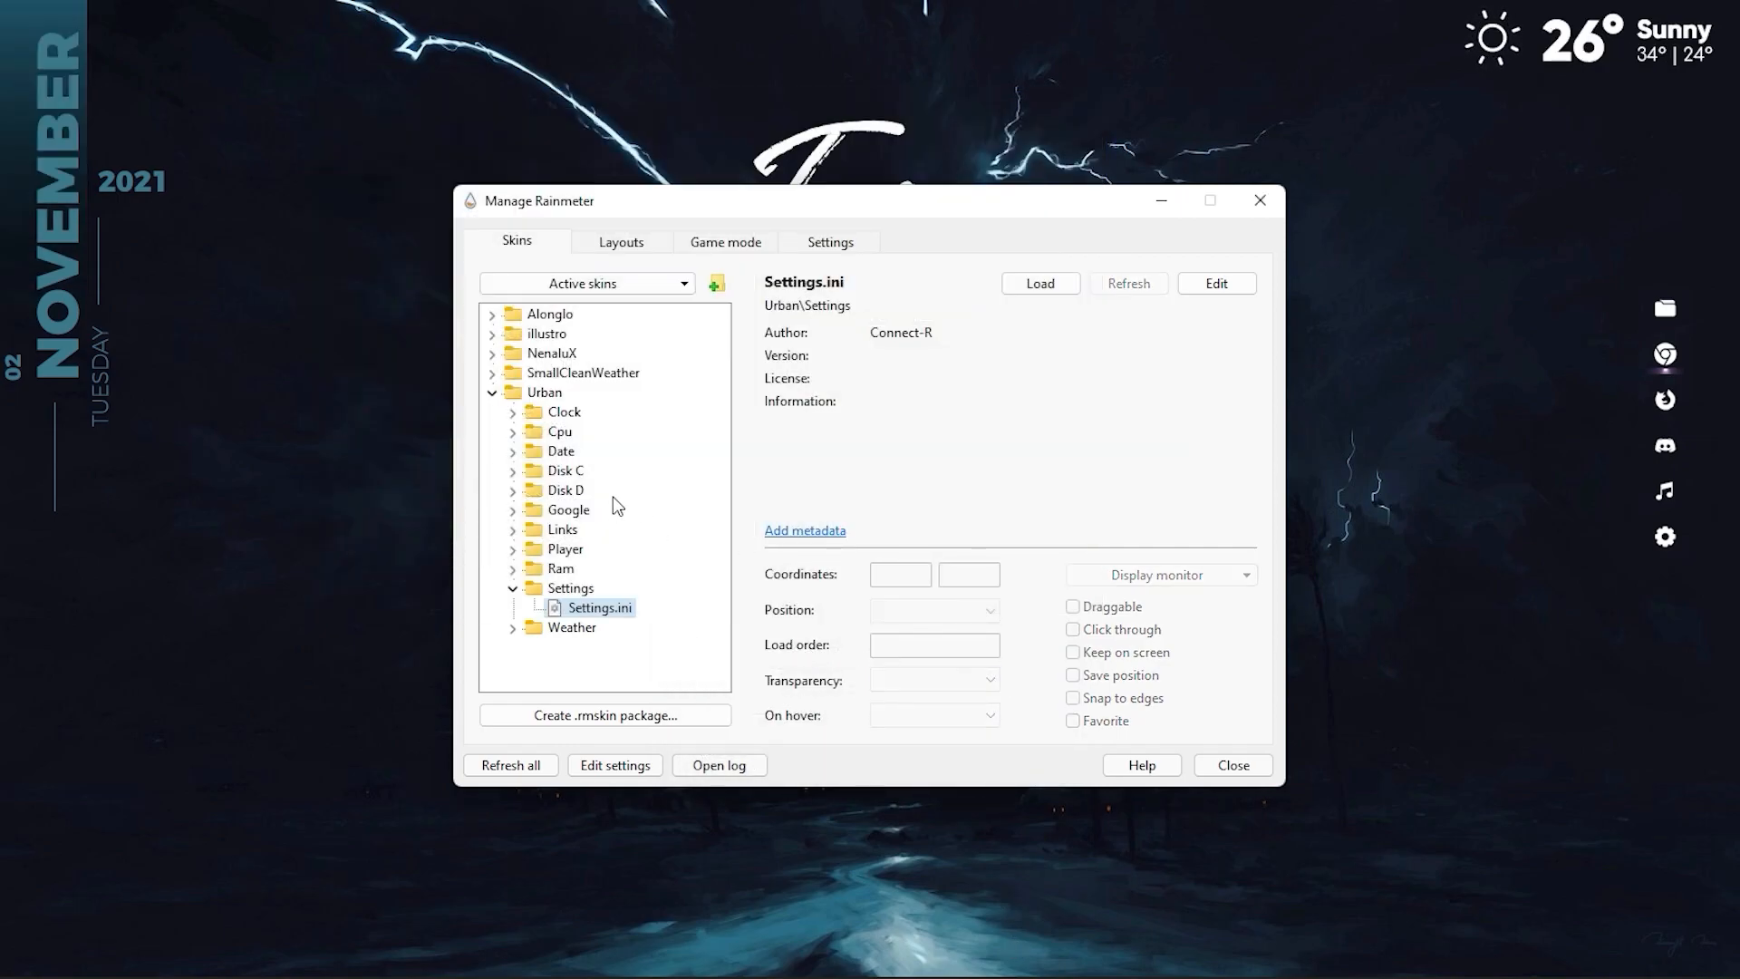
{"action": "left_click", "coordinate": [492, 393]}
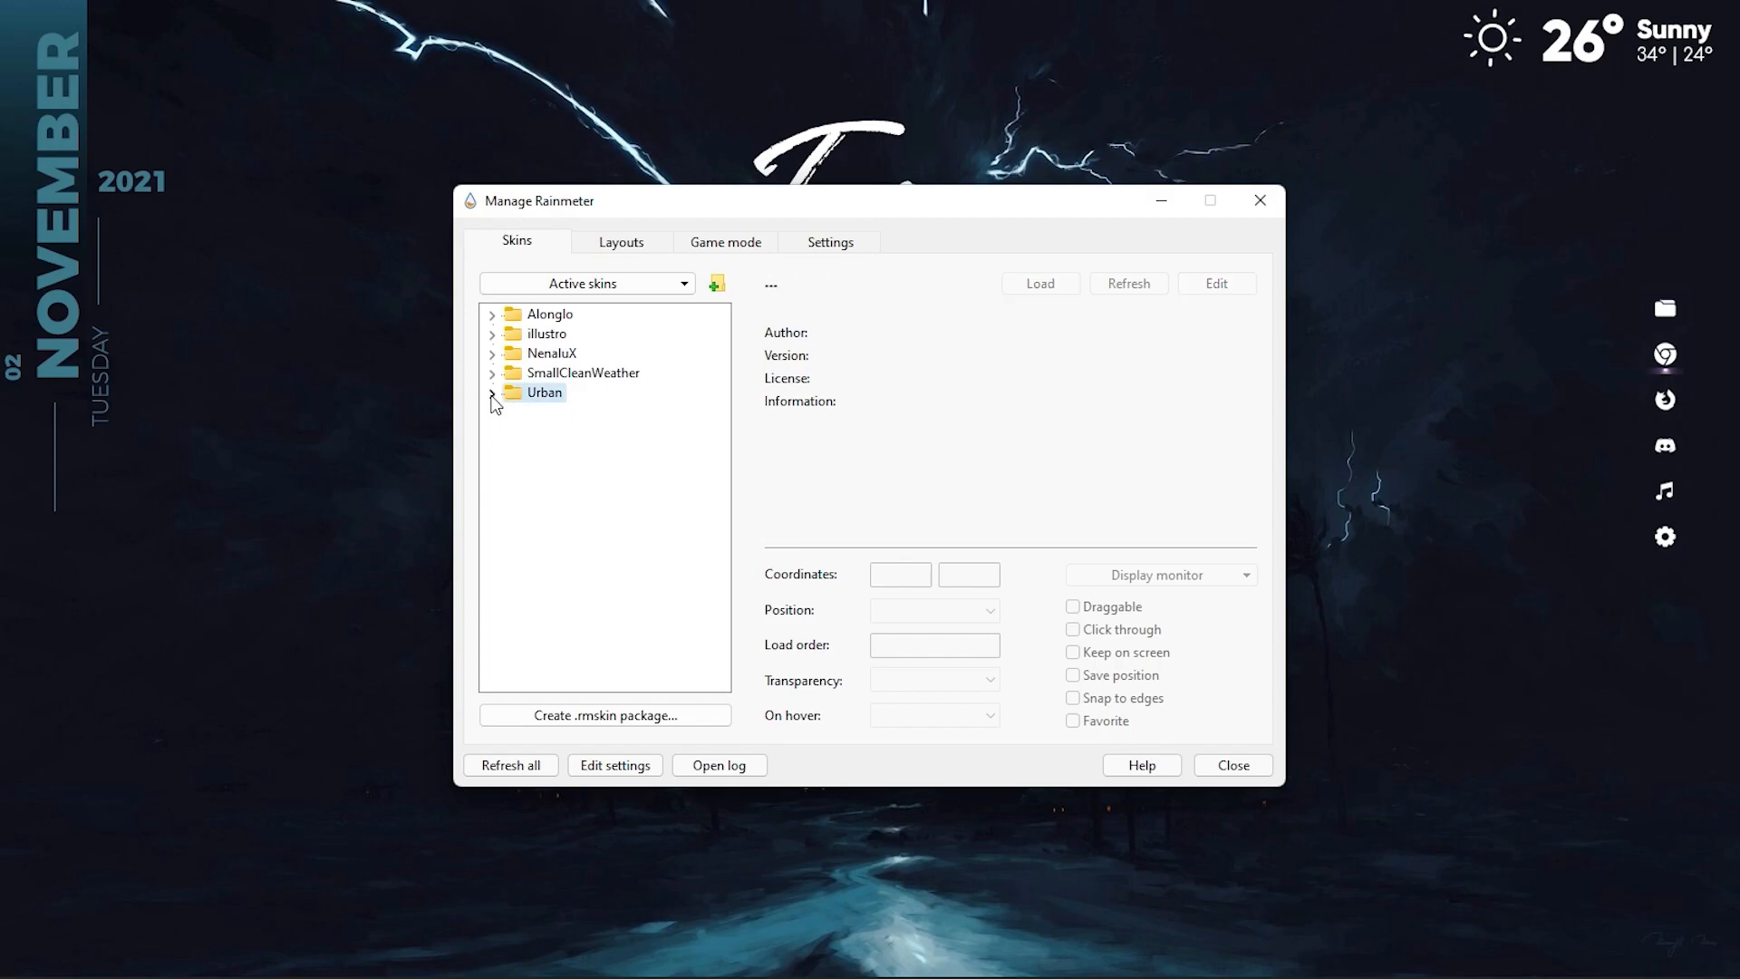
{"action": "left_click", "coordinate": [1255, 201]}
Move the Google search skin under the weather skin and shift the vertical dock slightly inward and down from the desktop's right edge.
{"action": "left_click_drag", "start_coordinate": [731, 377], "coordinate": [1504, 111]}
{"action": "left_click_drag", "start_coordinate": [1652, 439], "coordinate": [1583, 483]}
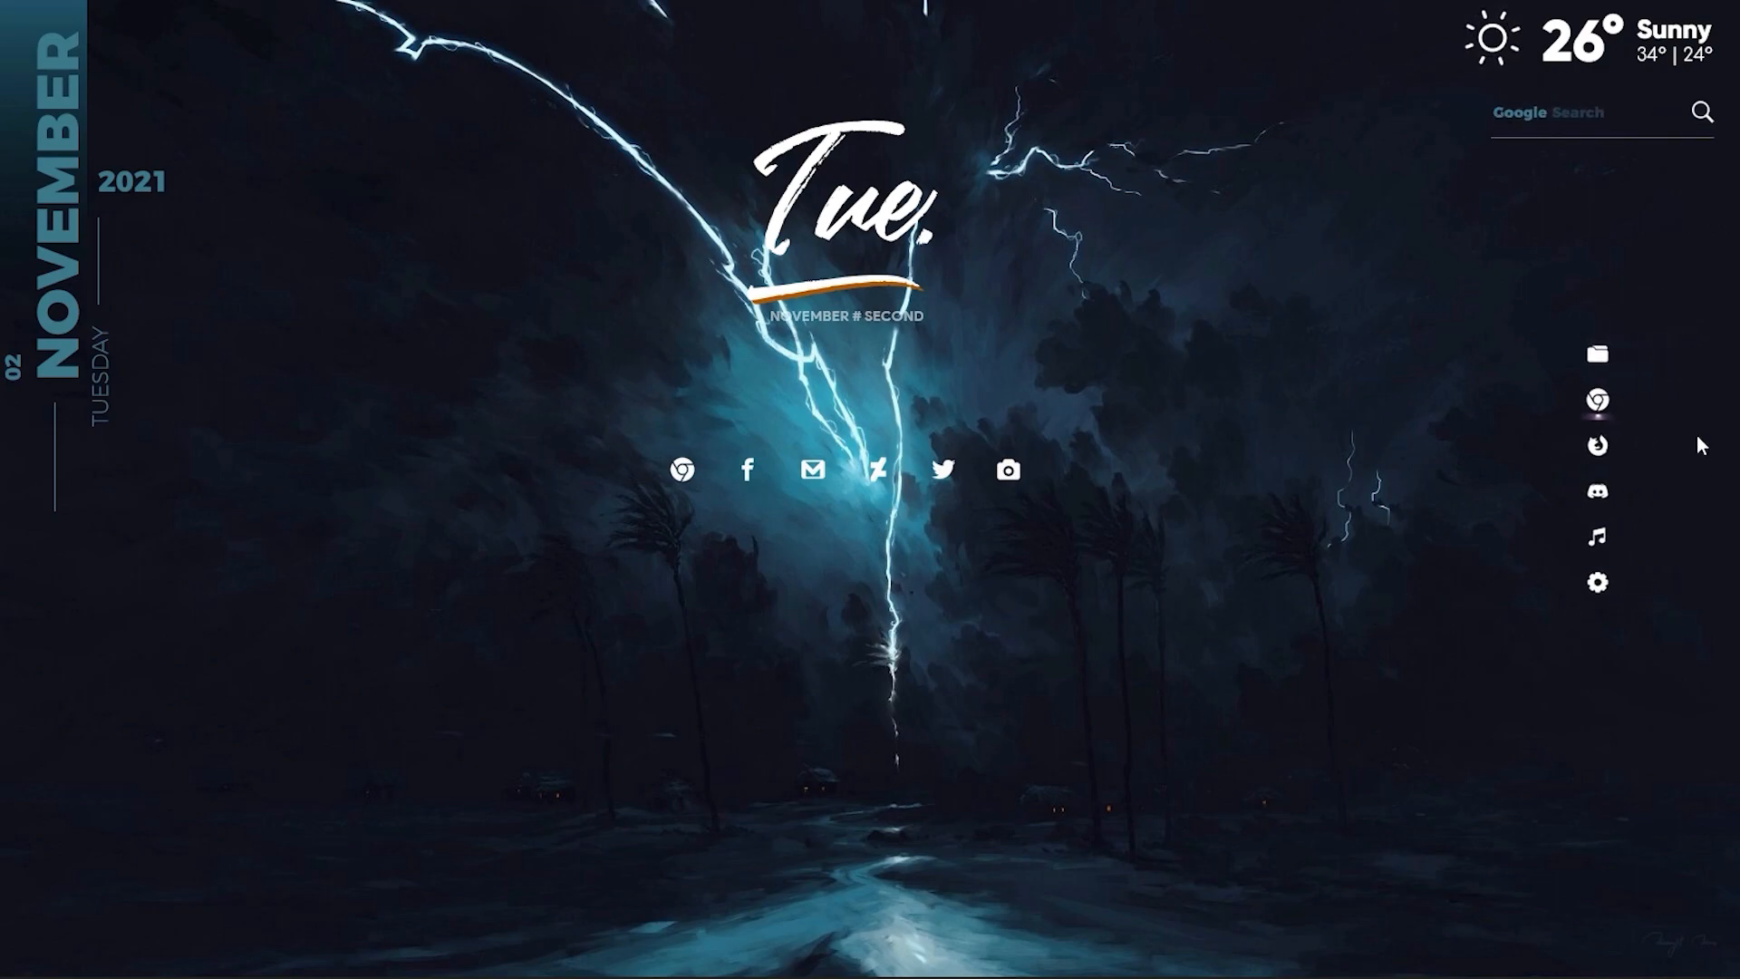
Test the dock's folder and Chrome shortcuts, closing the window each one opens.
{"action": "left_click", "coordinate": [1587, 357]}
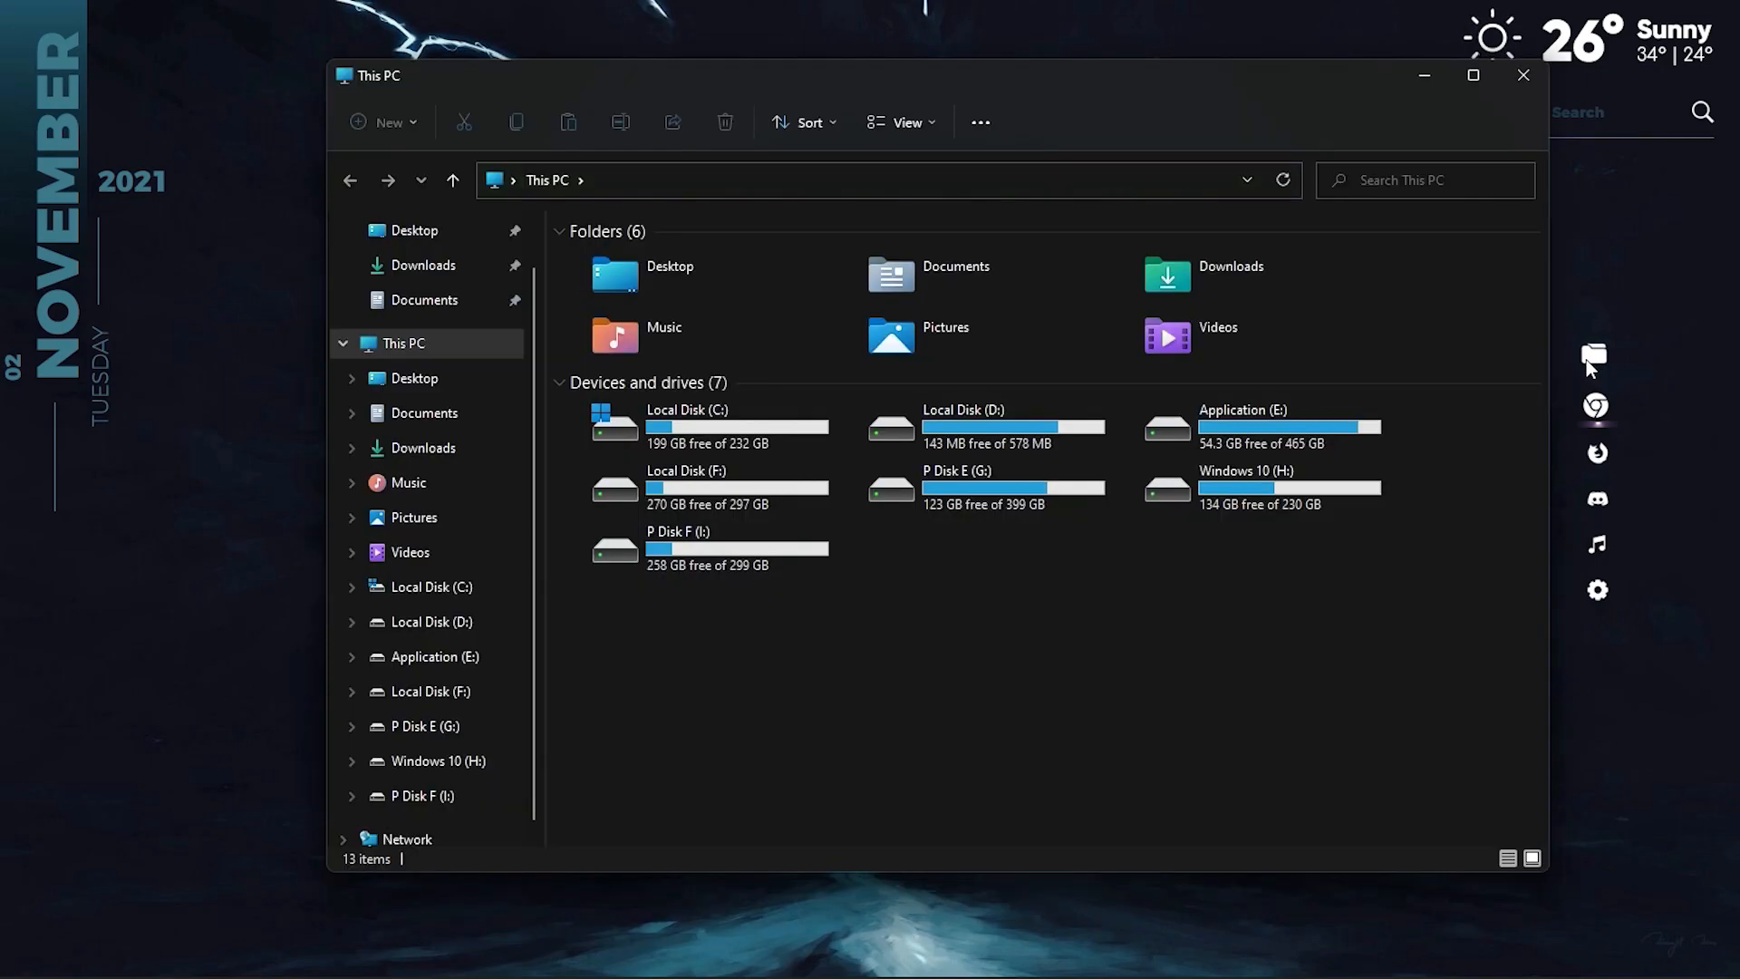
{"action": "left_click", "coordinate": [1521, 67]}
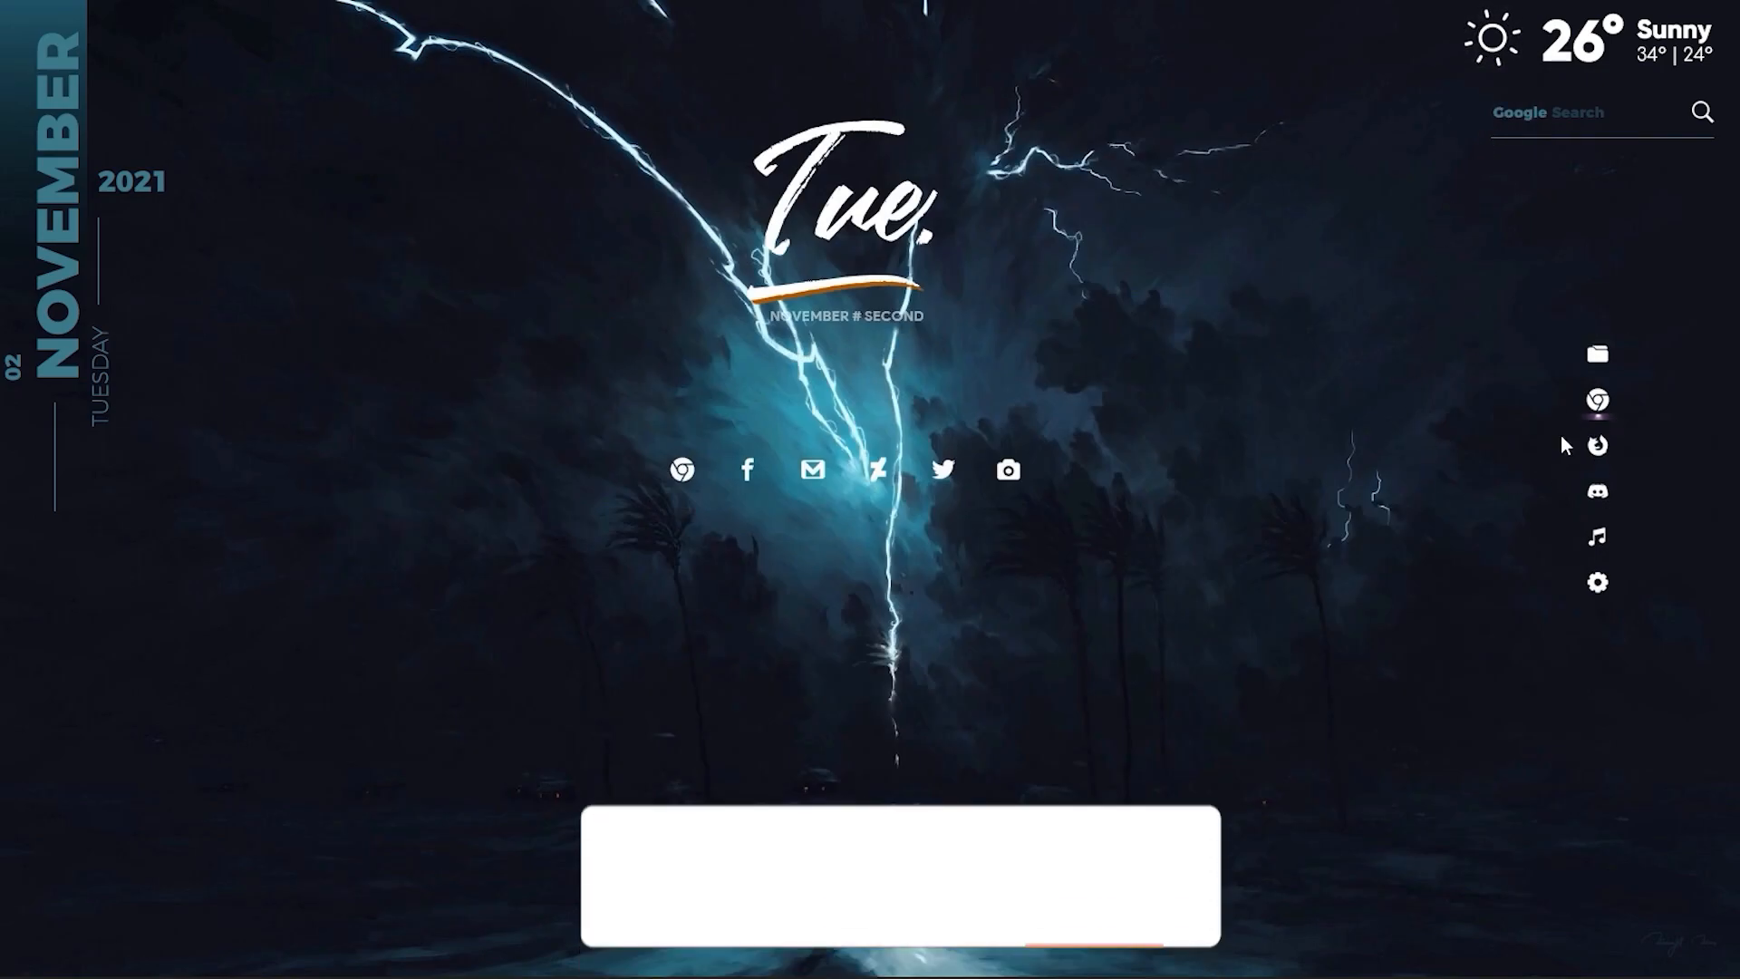
{"action": "left_click", "coordinate": [1595, 406]}
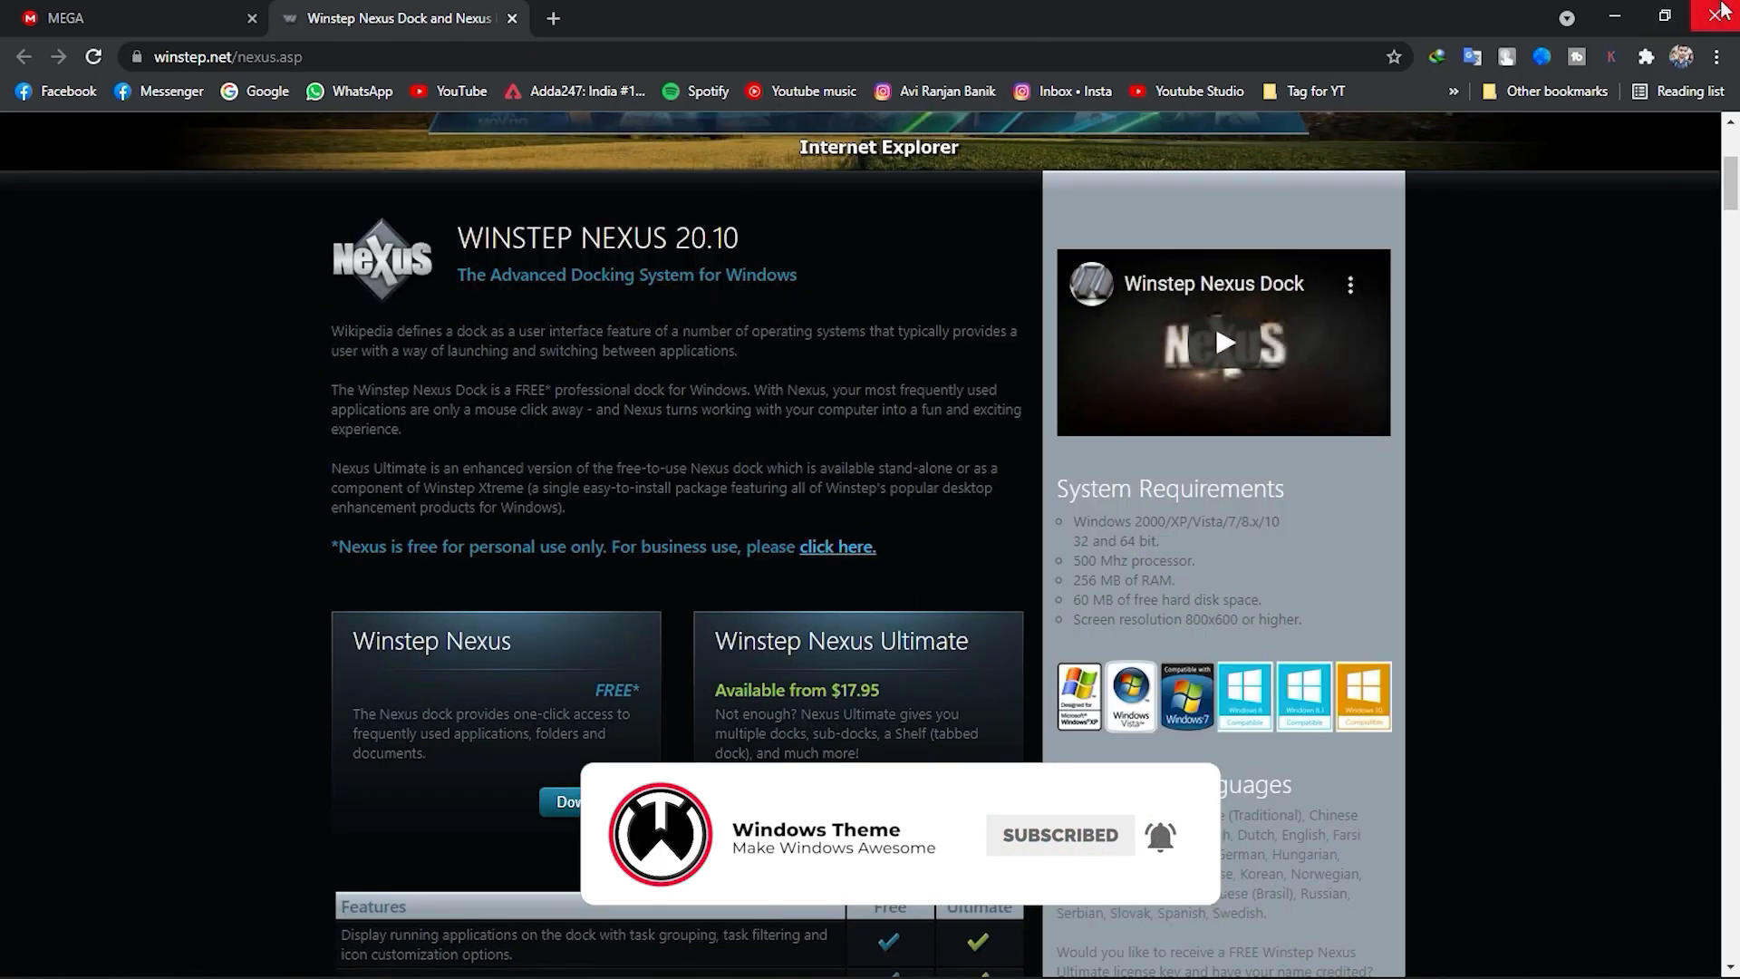
{"action": "left_click", "coordinate": [1719, 11]}
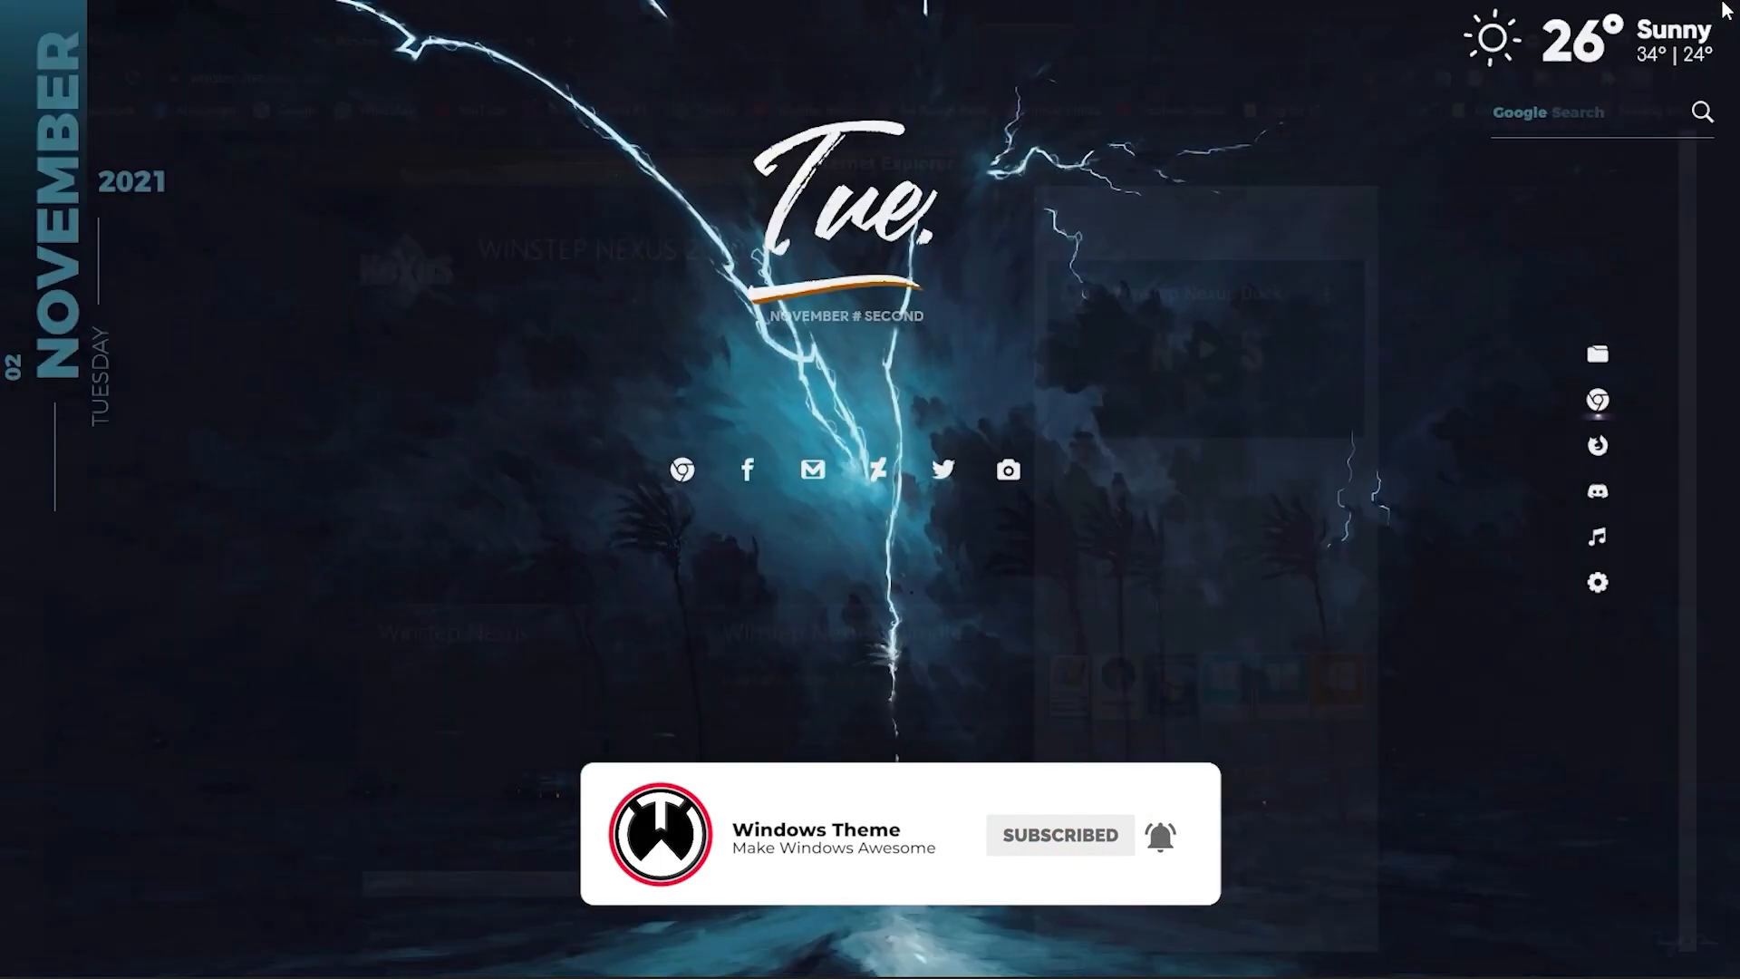